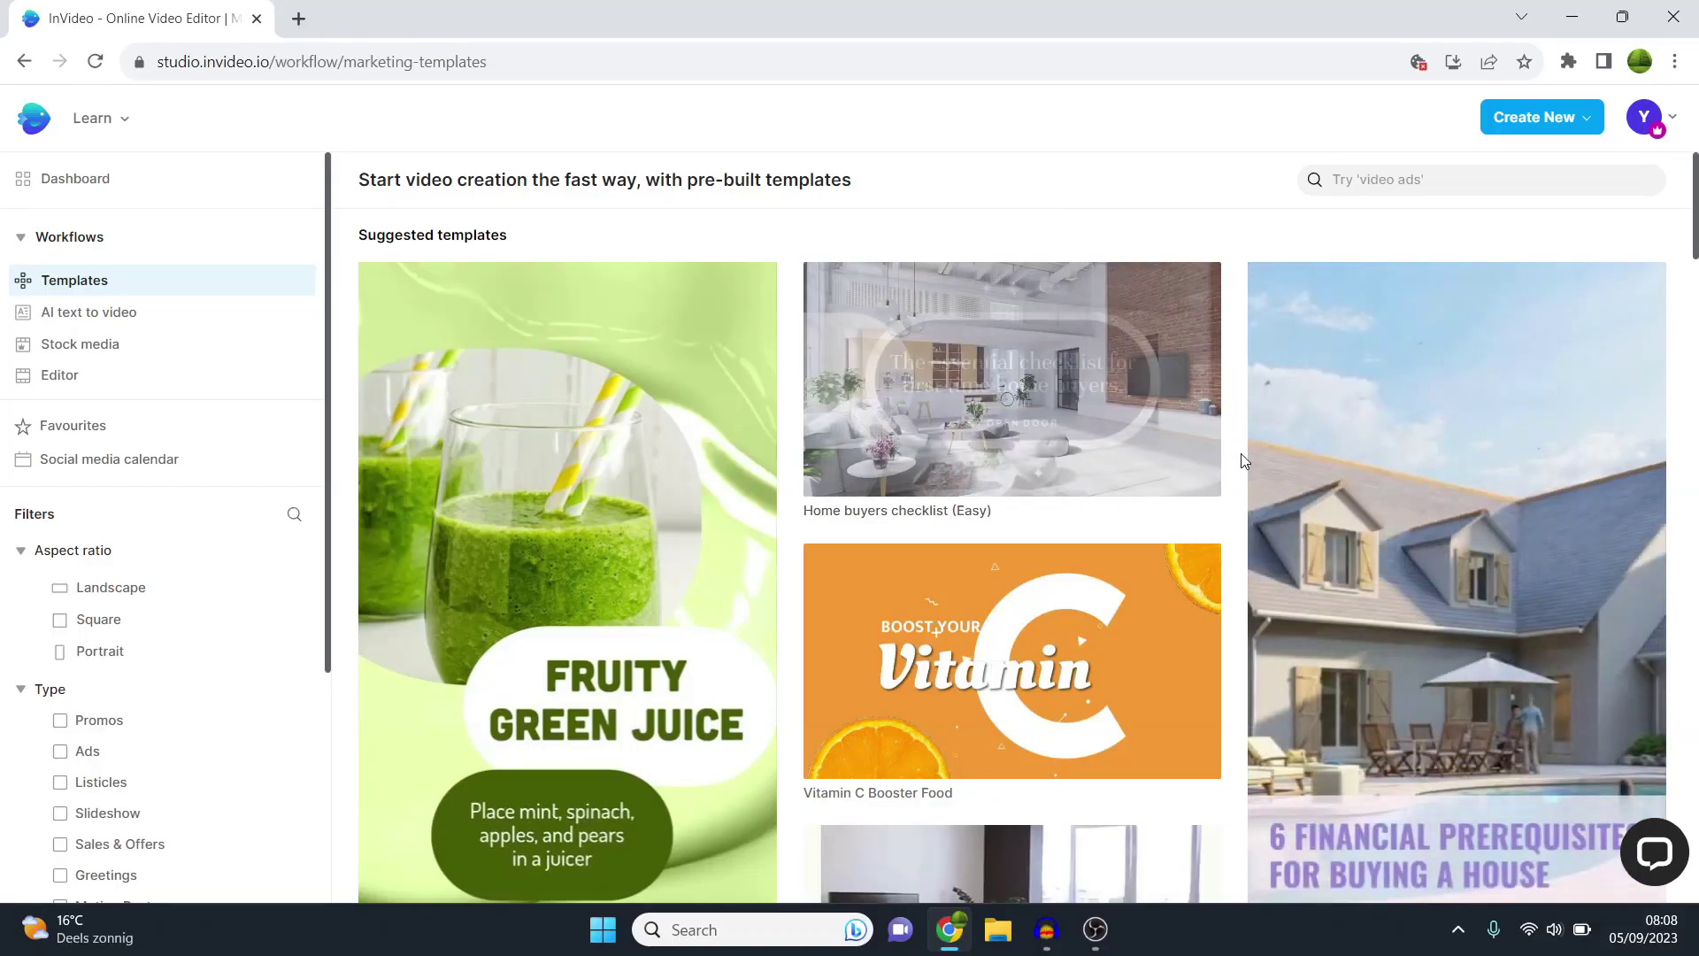
# Step: Scroll the Filters sidebar down to Type and tick the Ads checkbox
pyautogui.scroll(-5, 1248, 458)
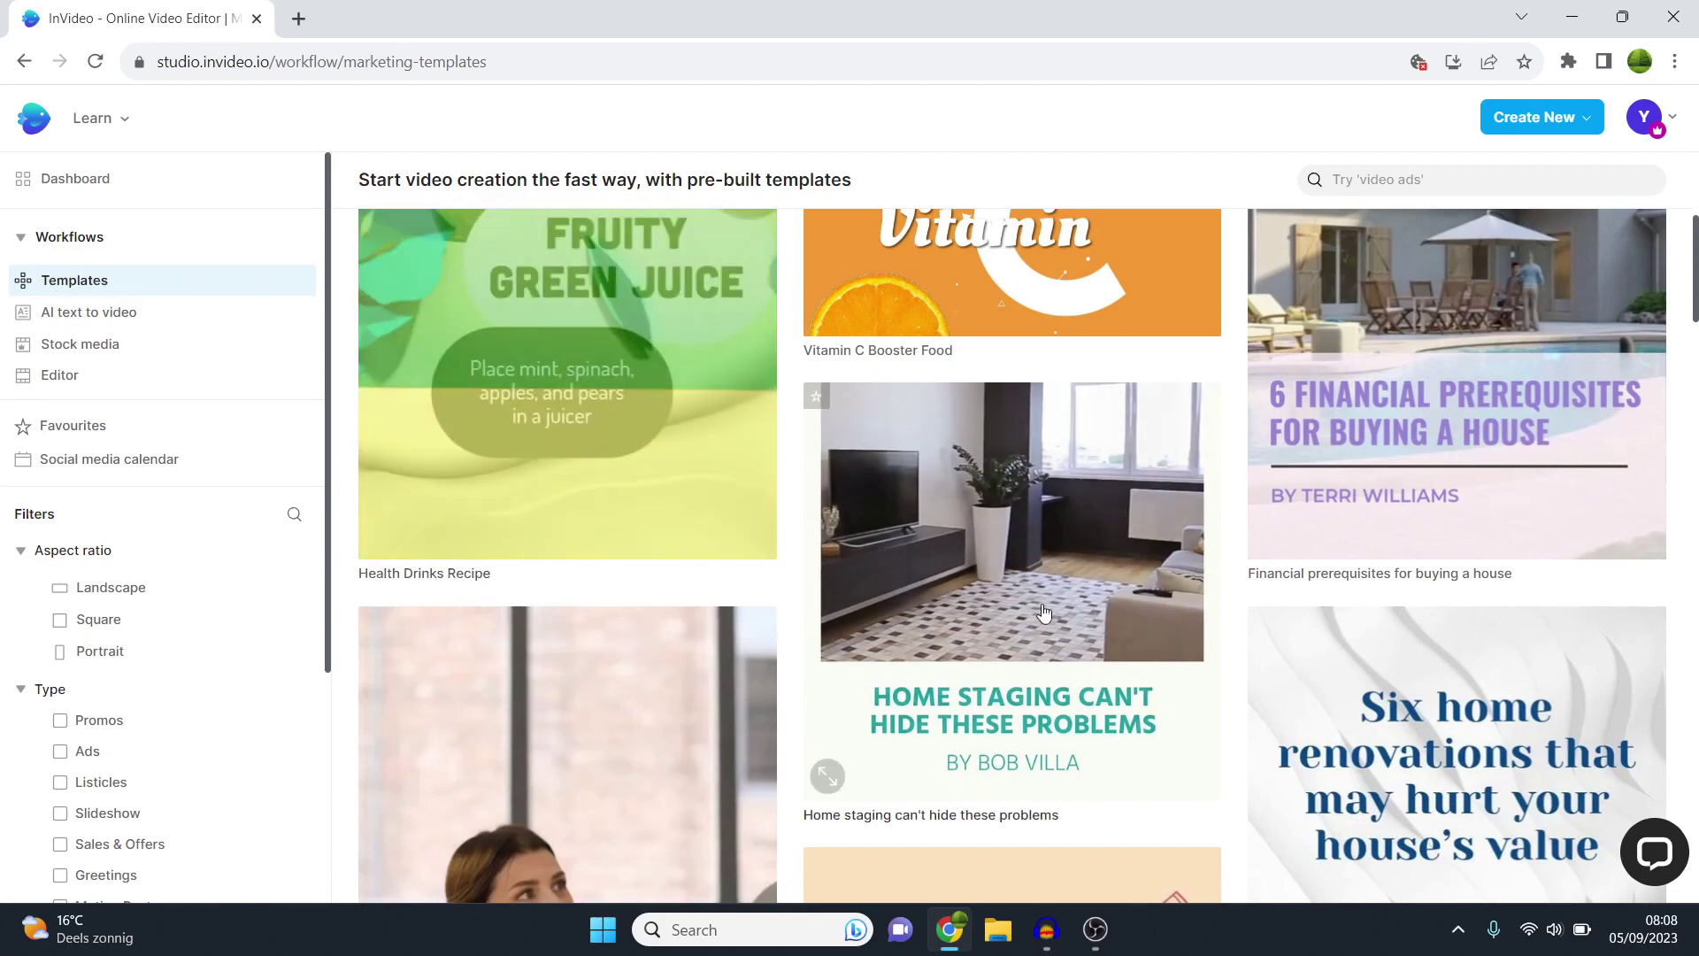
pyautogui.click(64, 281)
pyautogui.scroll(-8, 1354, 597)
pyautogui.scroll(-2, 1354, 597)
pyautogui.scroll(-8, 1355, 597)
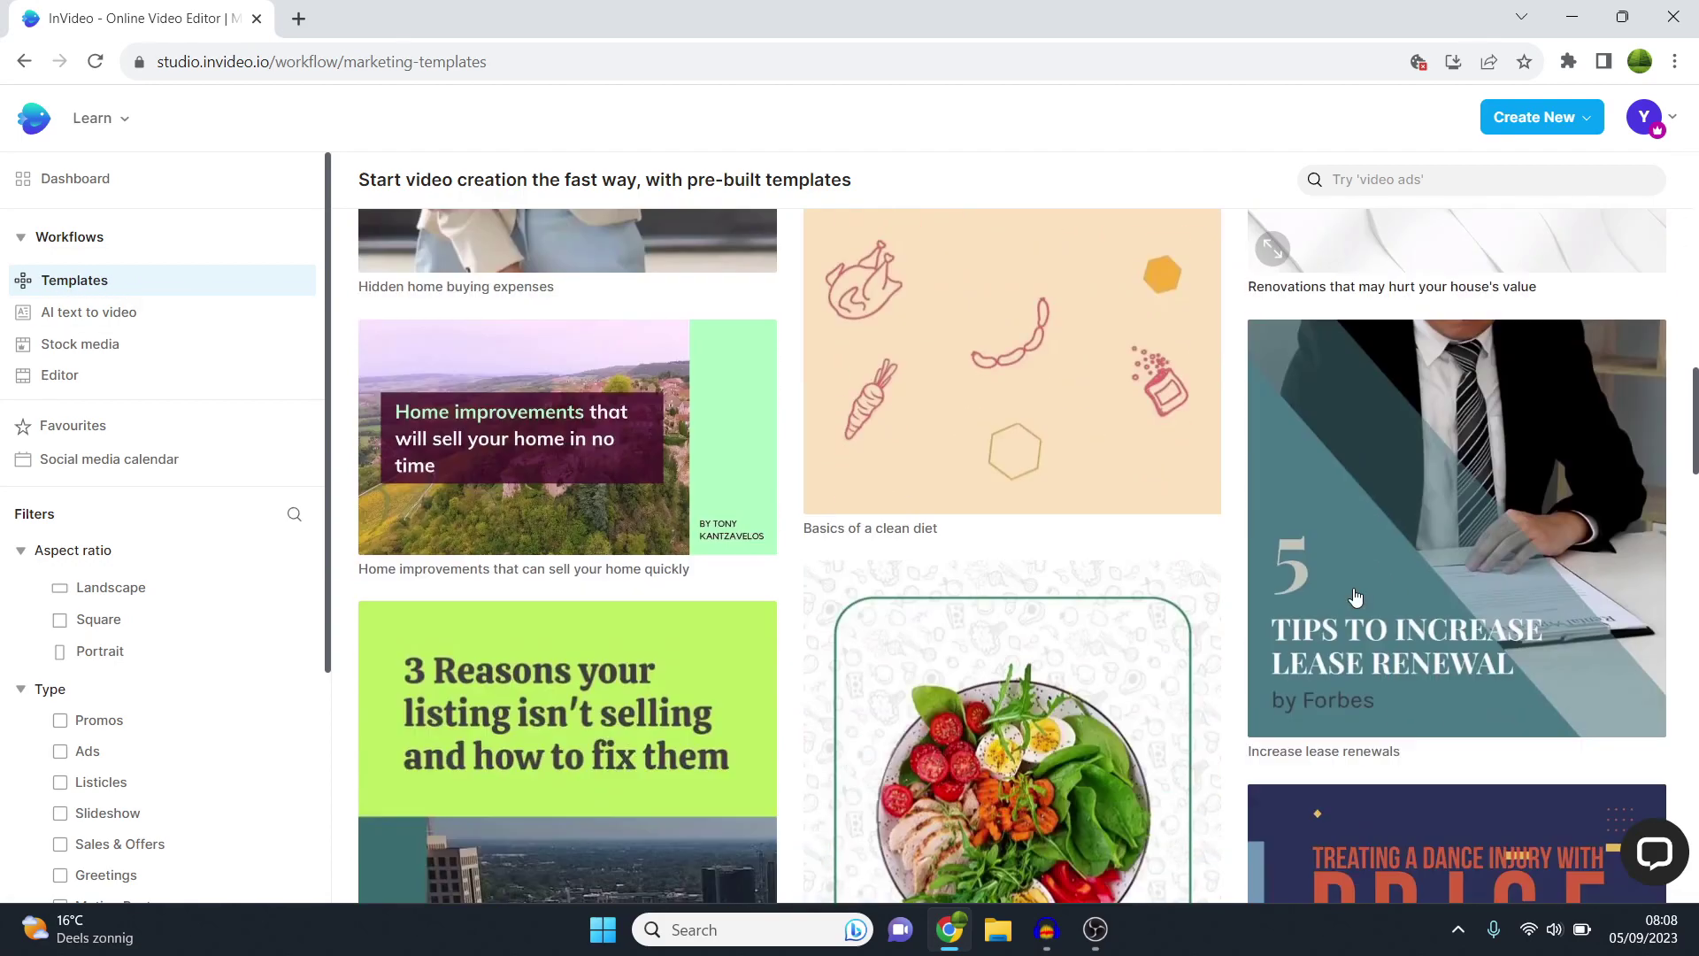
pyautogui.scroll(-4, 1355, 597)
pyautogui.scroll(-8, 1355, 597)
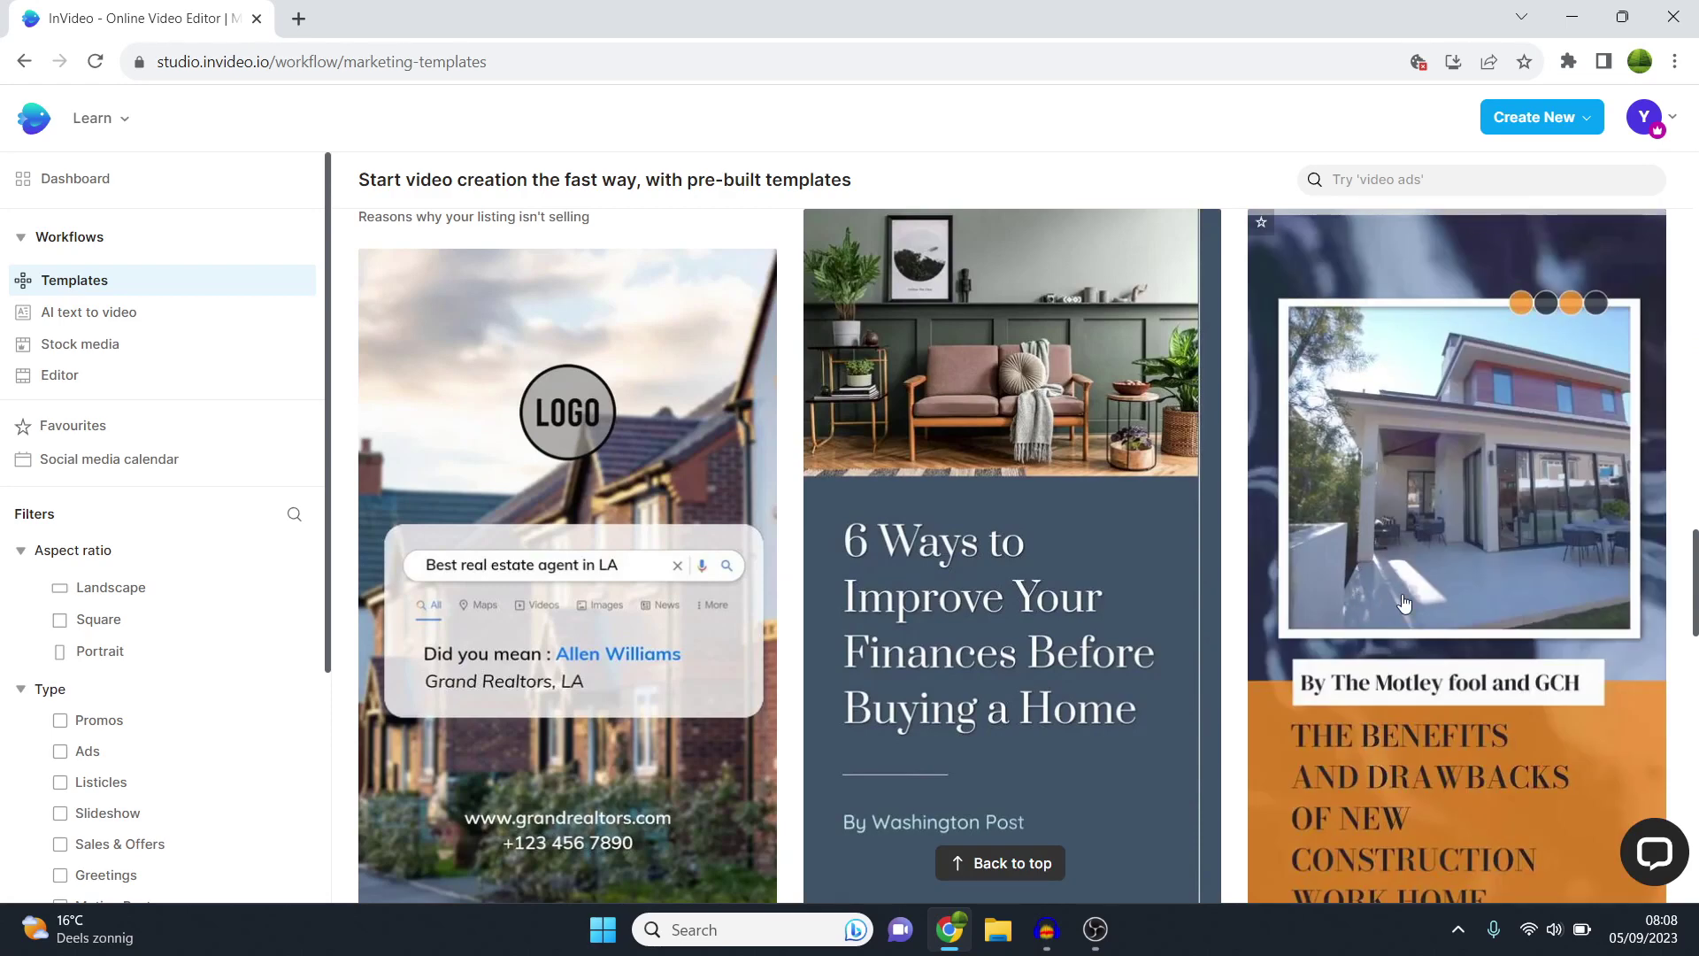
pyautogui.scroll(-7, 1403, 601)
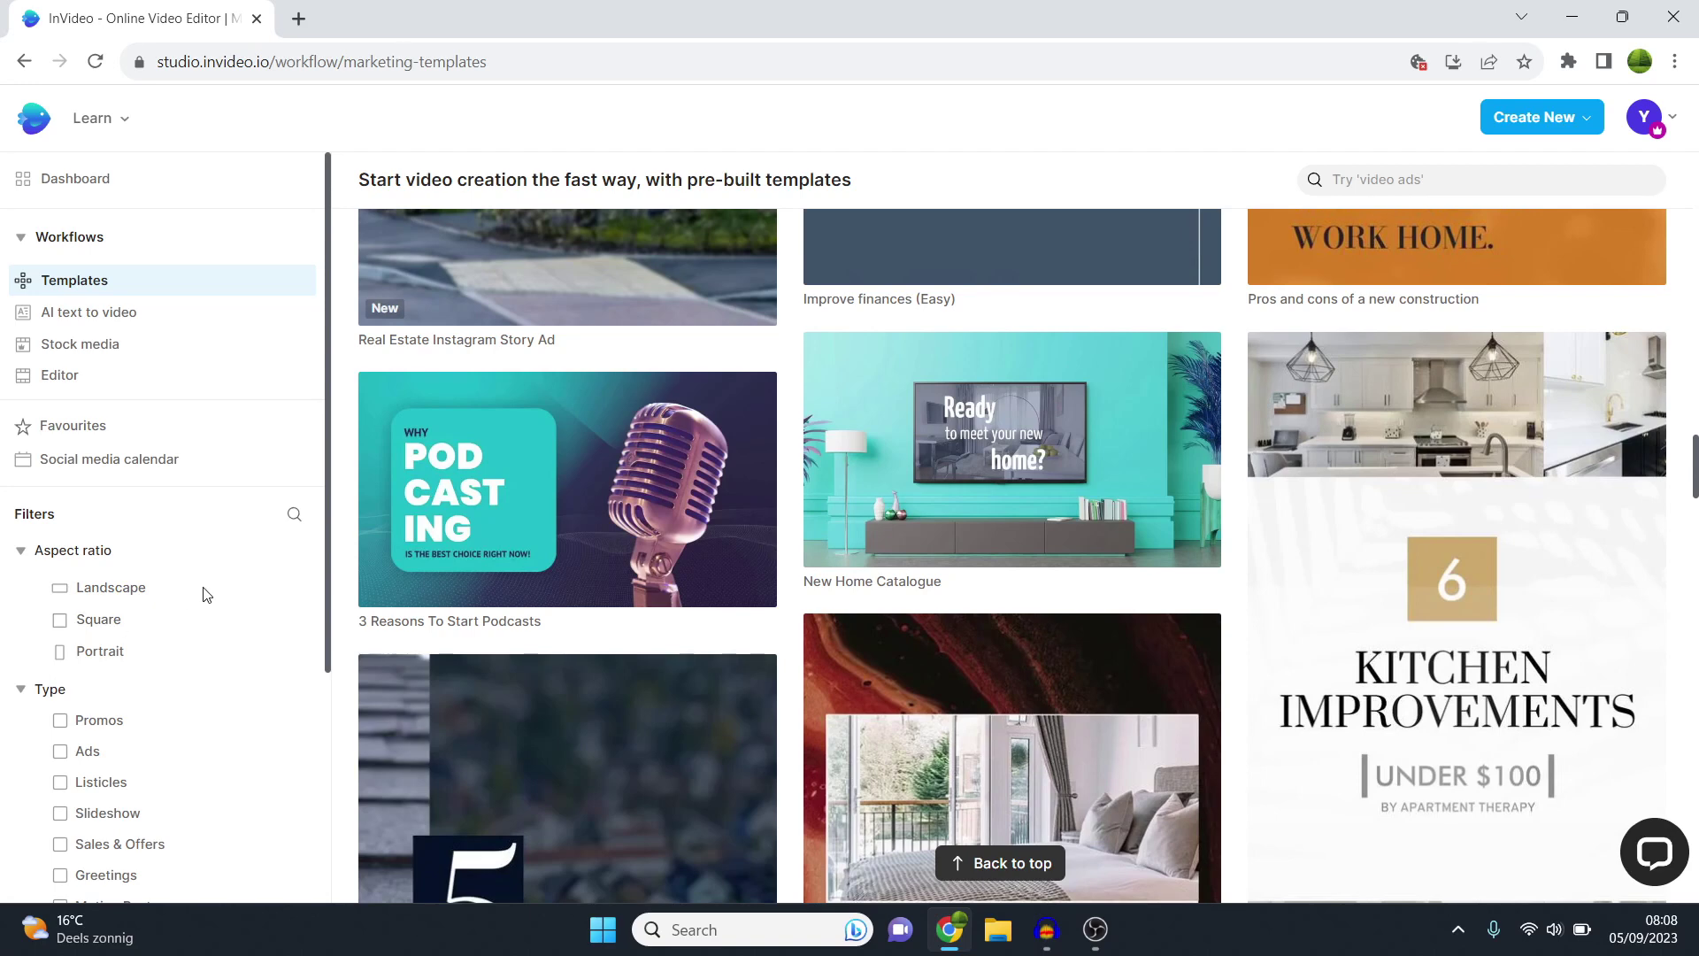
pyautogui.scroll(-1, 184, 643)
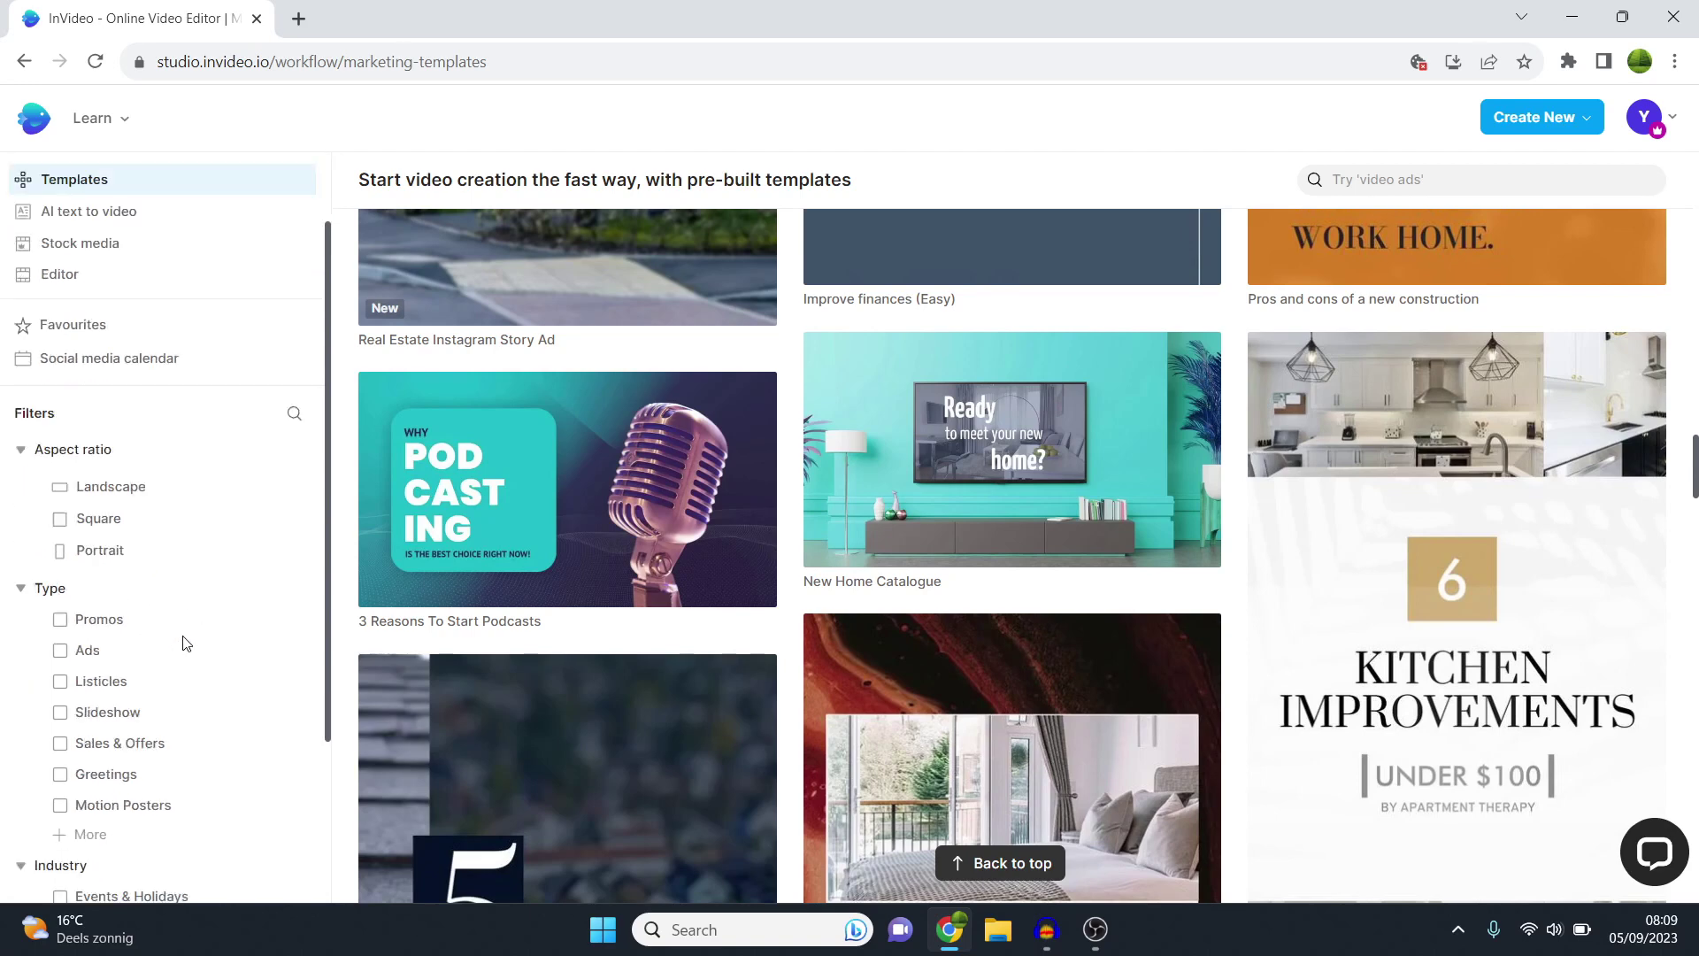
pyautogui.scroll(-1, 208, 593)
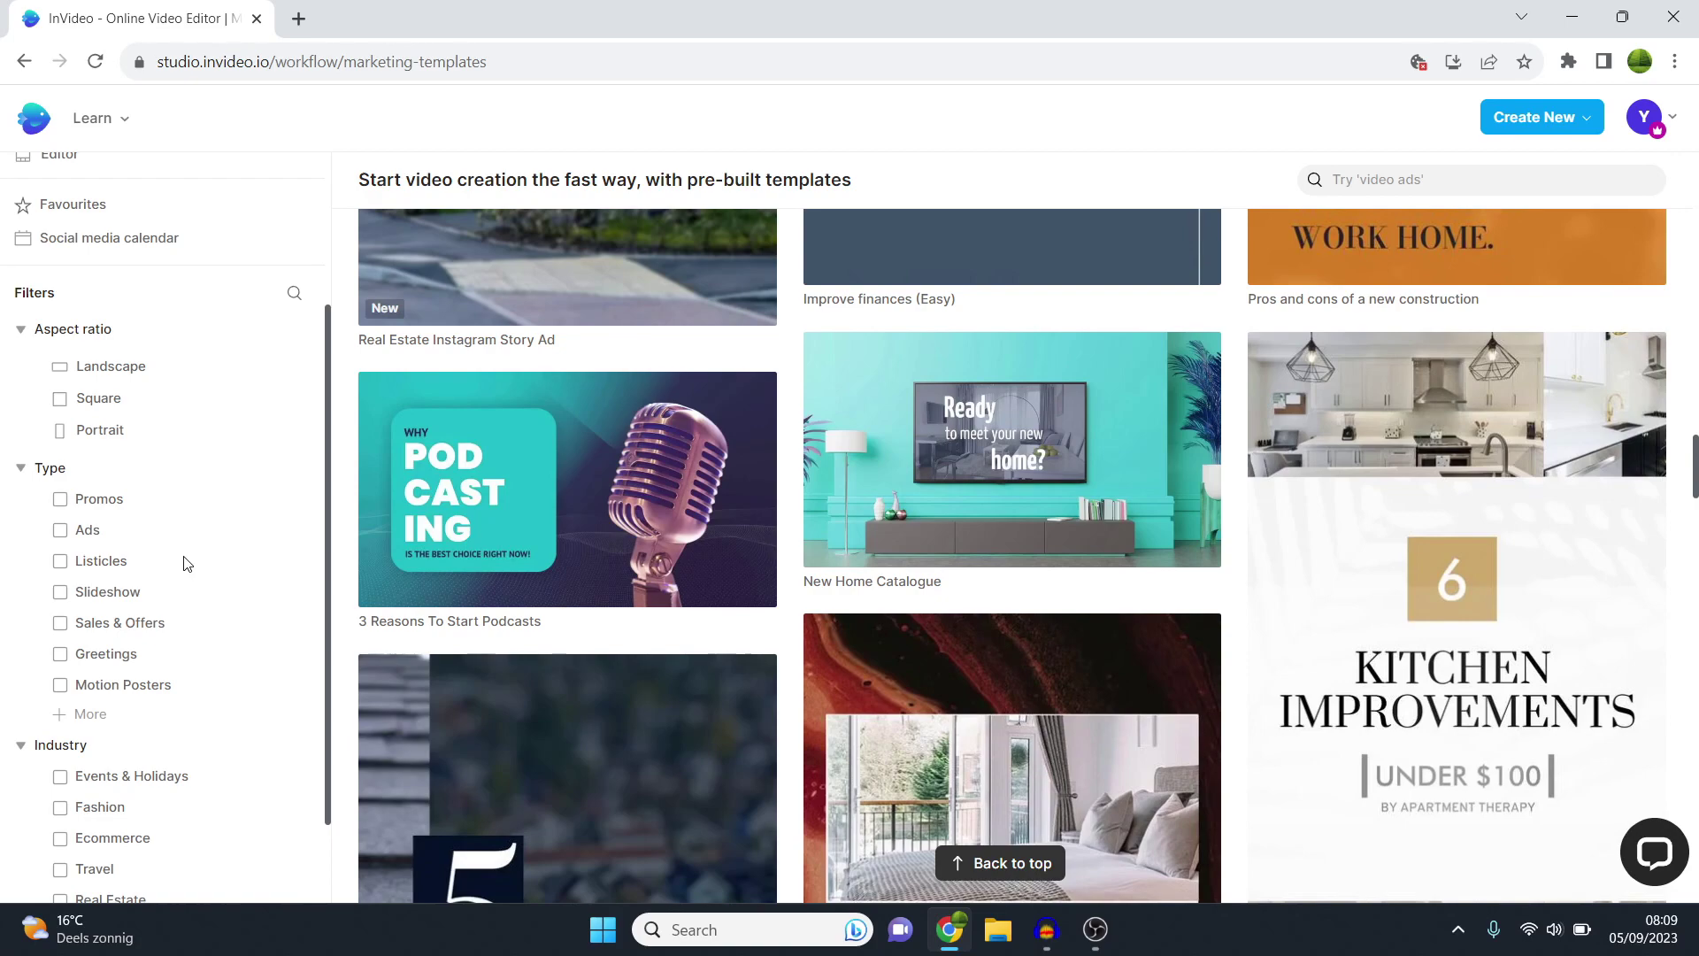
pyautogui.click(85, 531)
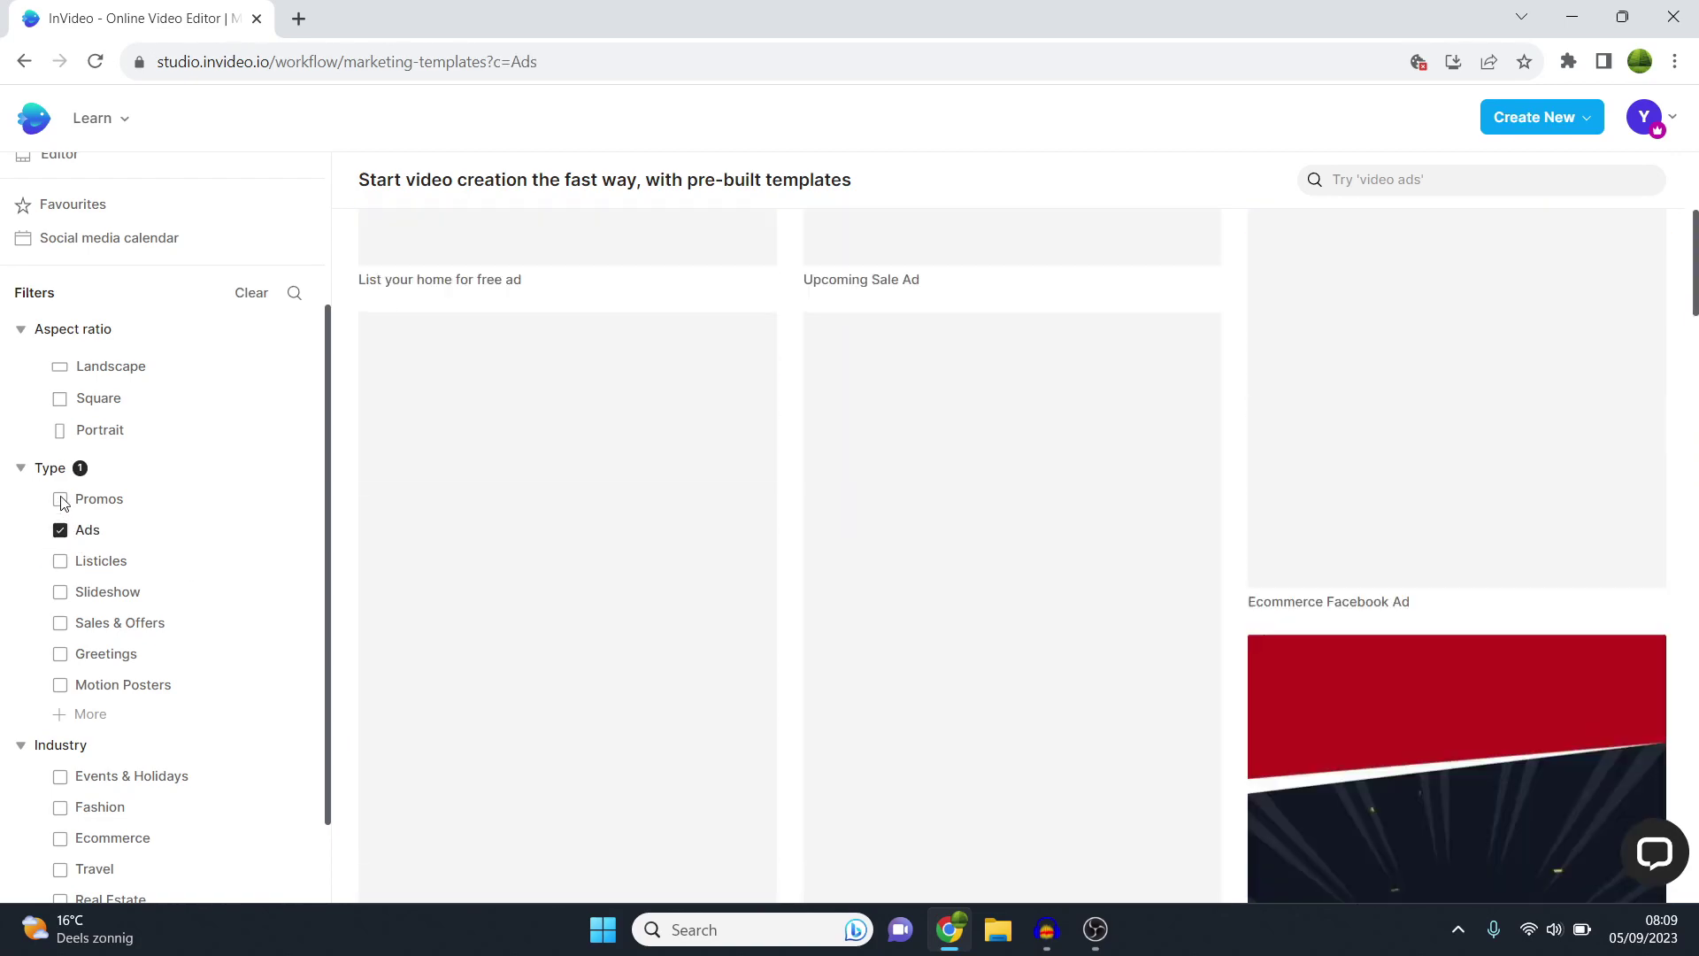
# Step: Add Promos to the Type filter and browse the 2720 Ads and Promos results
pyautogui.click(97, 497)
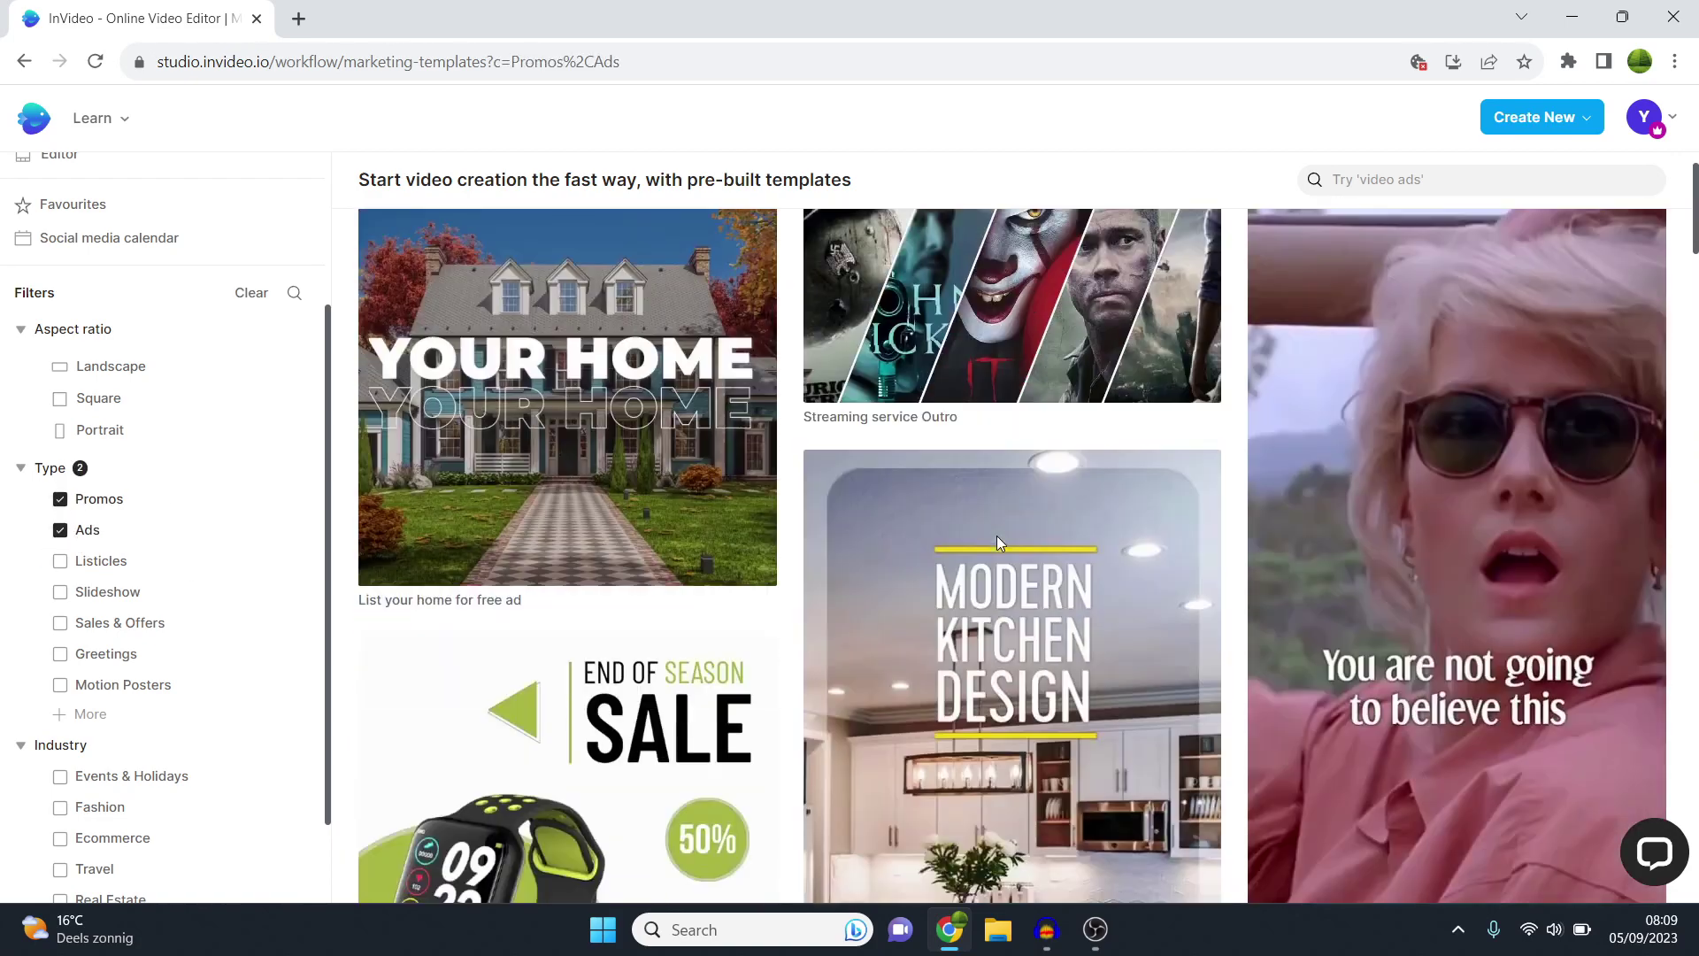
pyautogui.scroll(-5, 1120, 407)
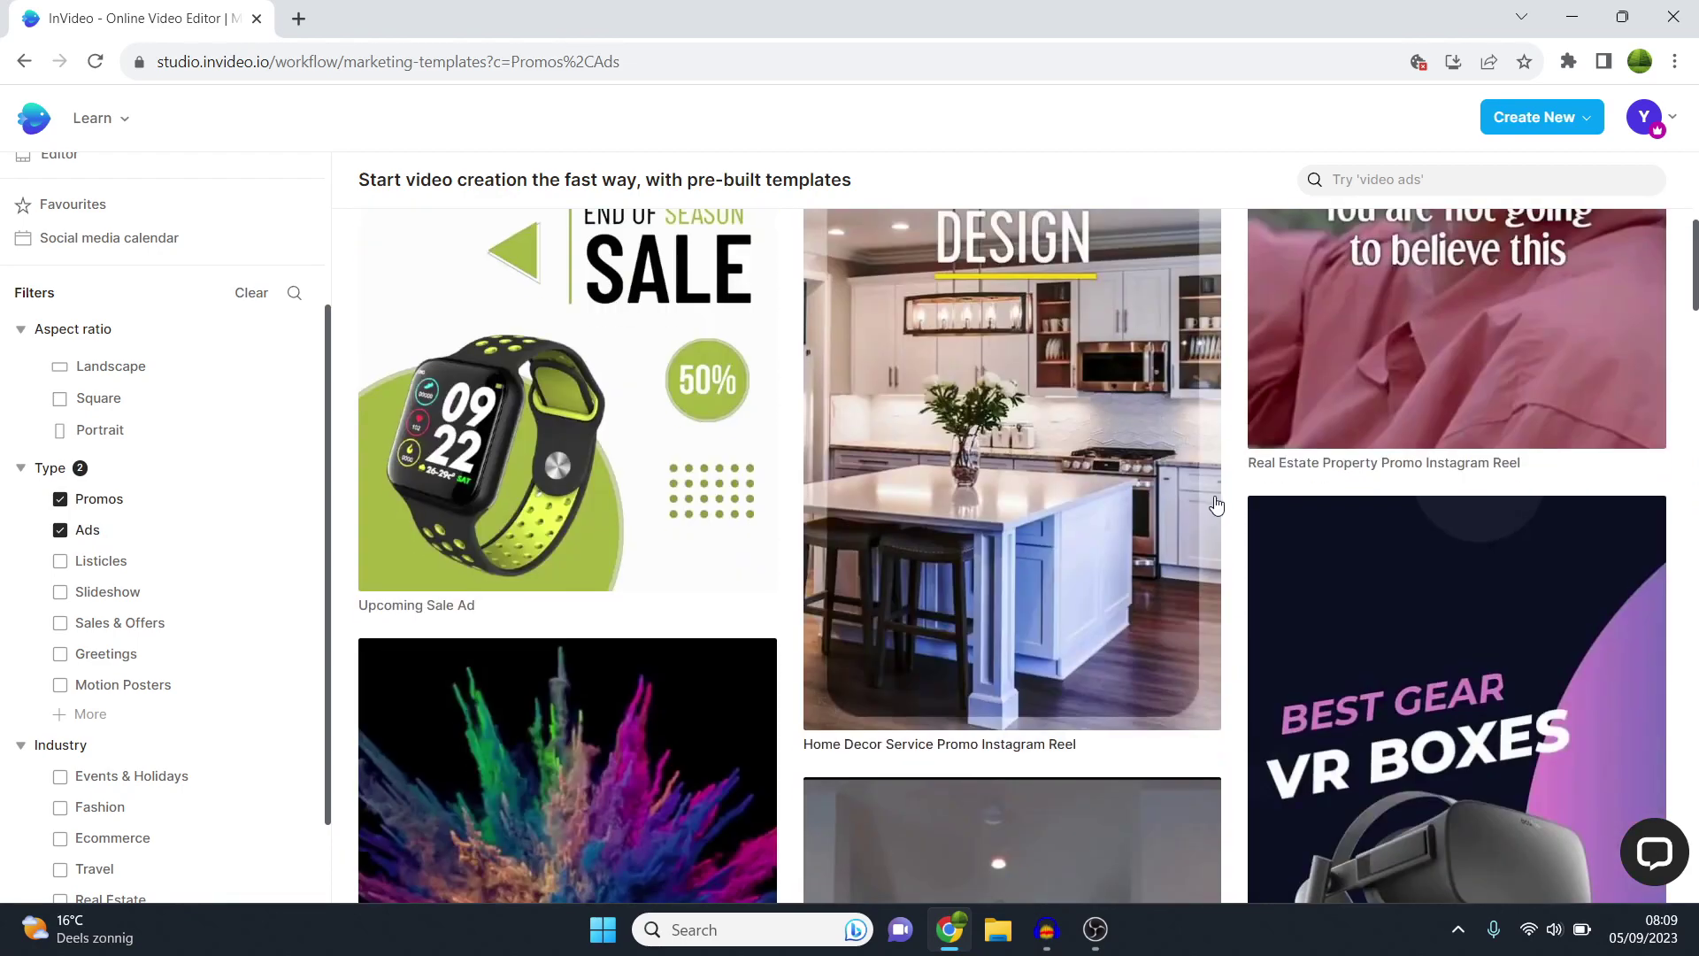
pyautogui.scroll(5, 1216, 504)
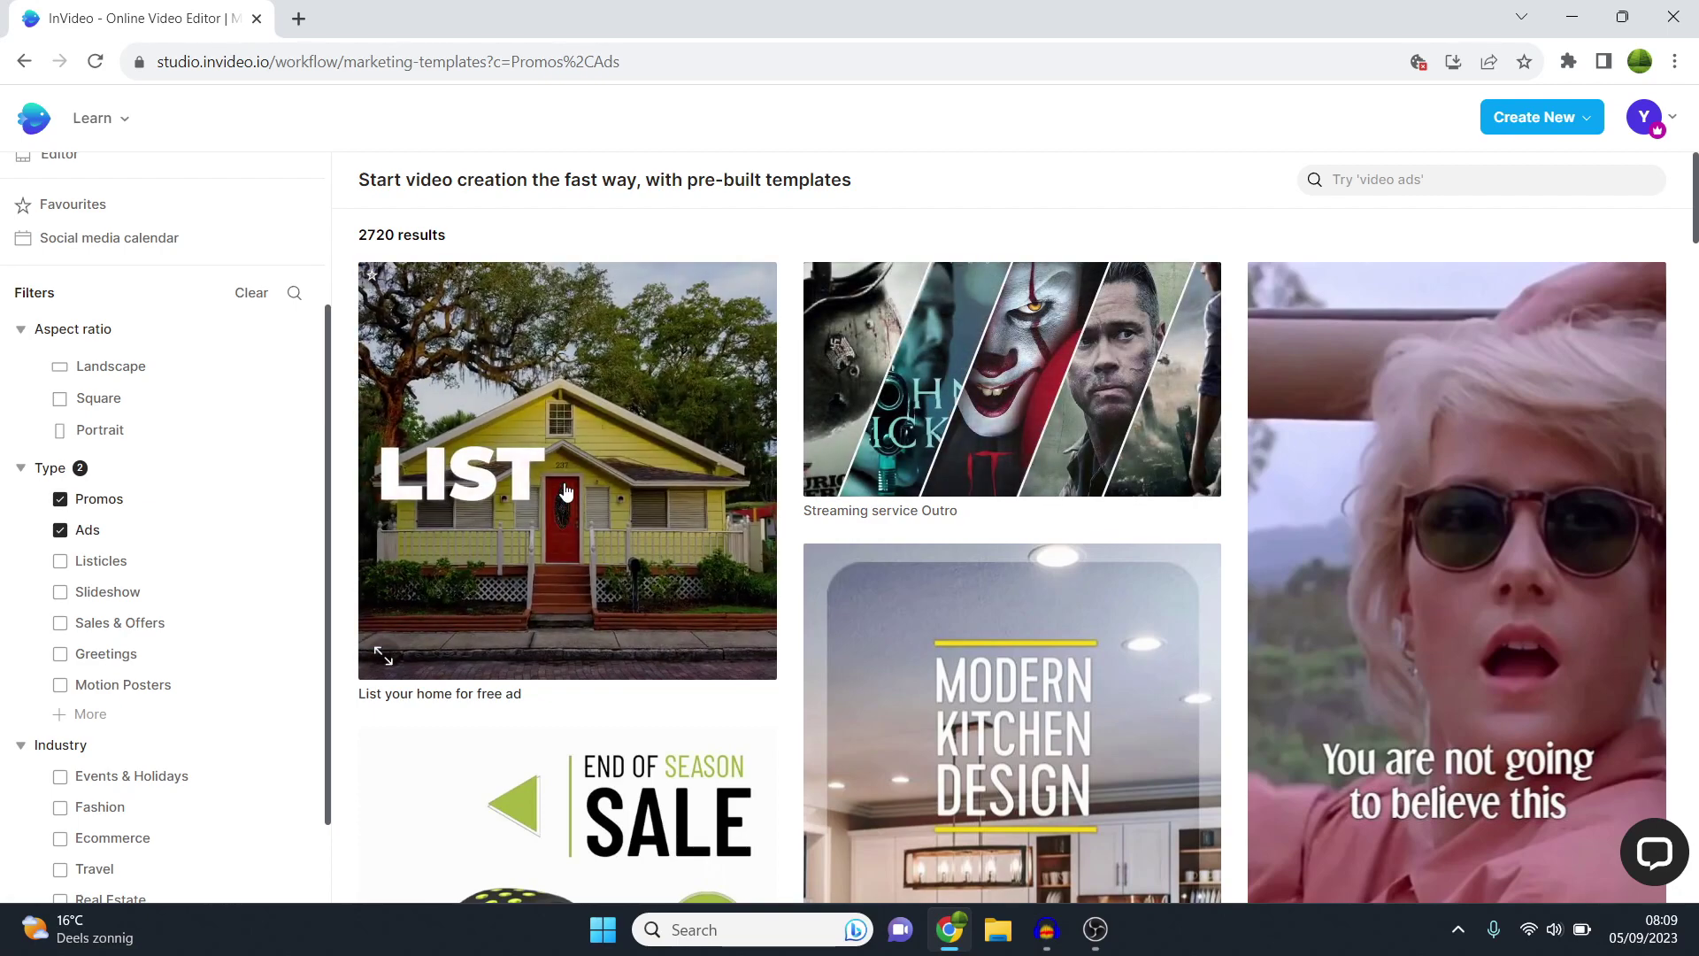
pyautogui.scroll(-2, 708, 496)
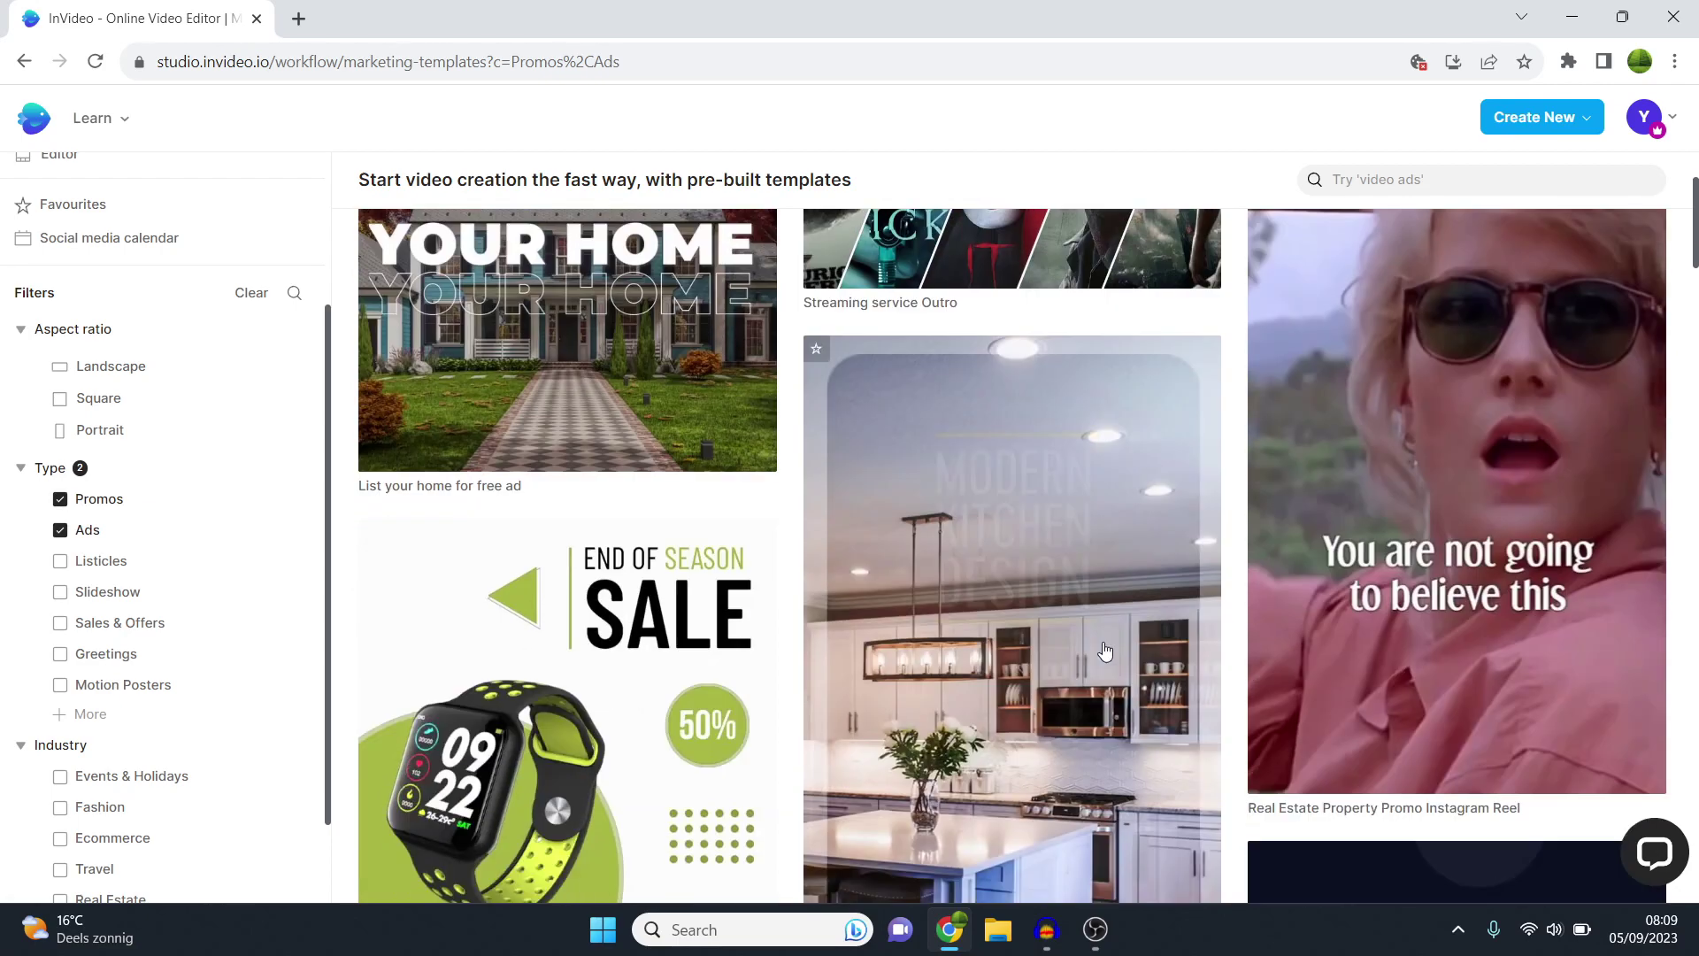
pyautogui.scroll(-1, 885, 531)
pyautogui.scroll(-3, 1066, 573)
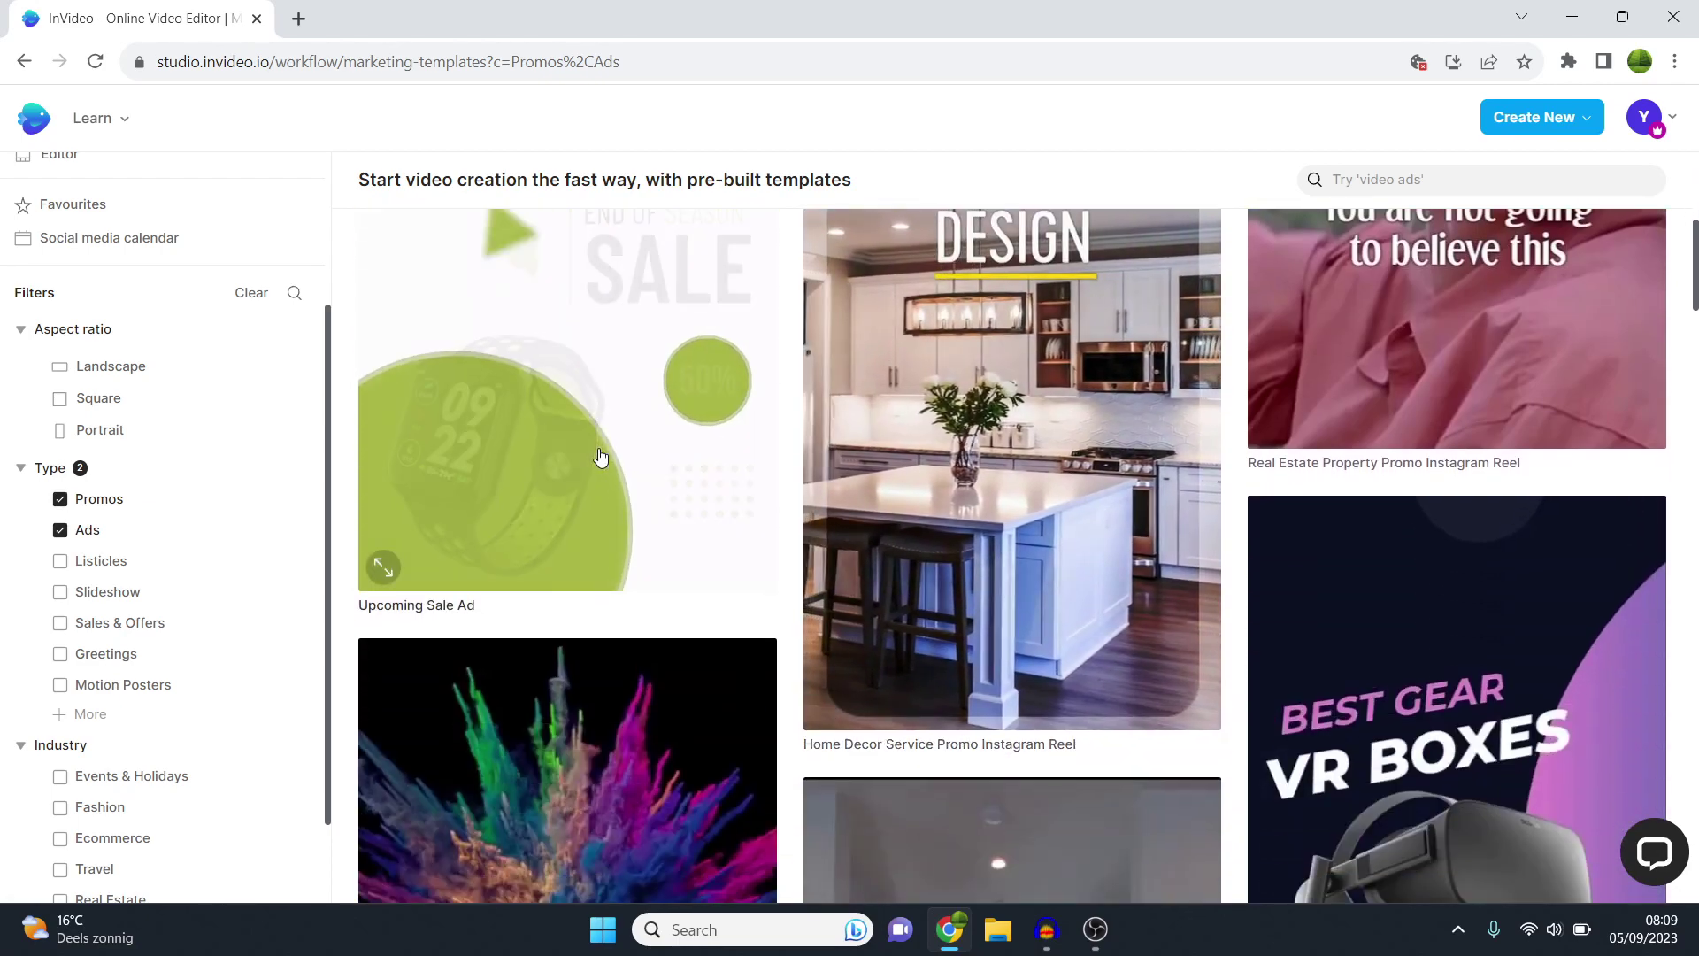
pyautogui.scroll(-3, 599, 457)
pyautogui.scroll(-5, 607, 478)
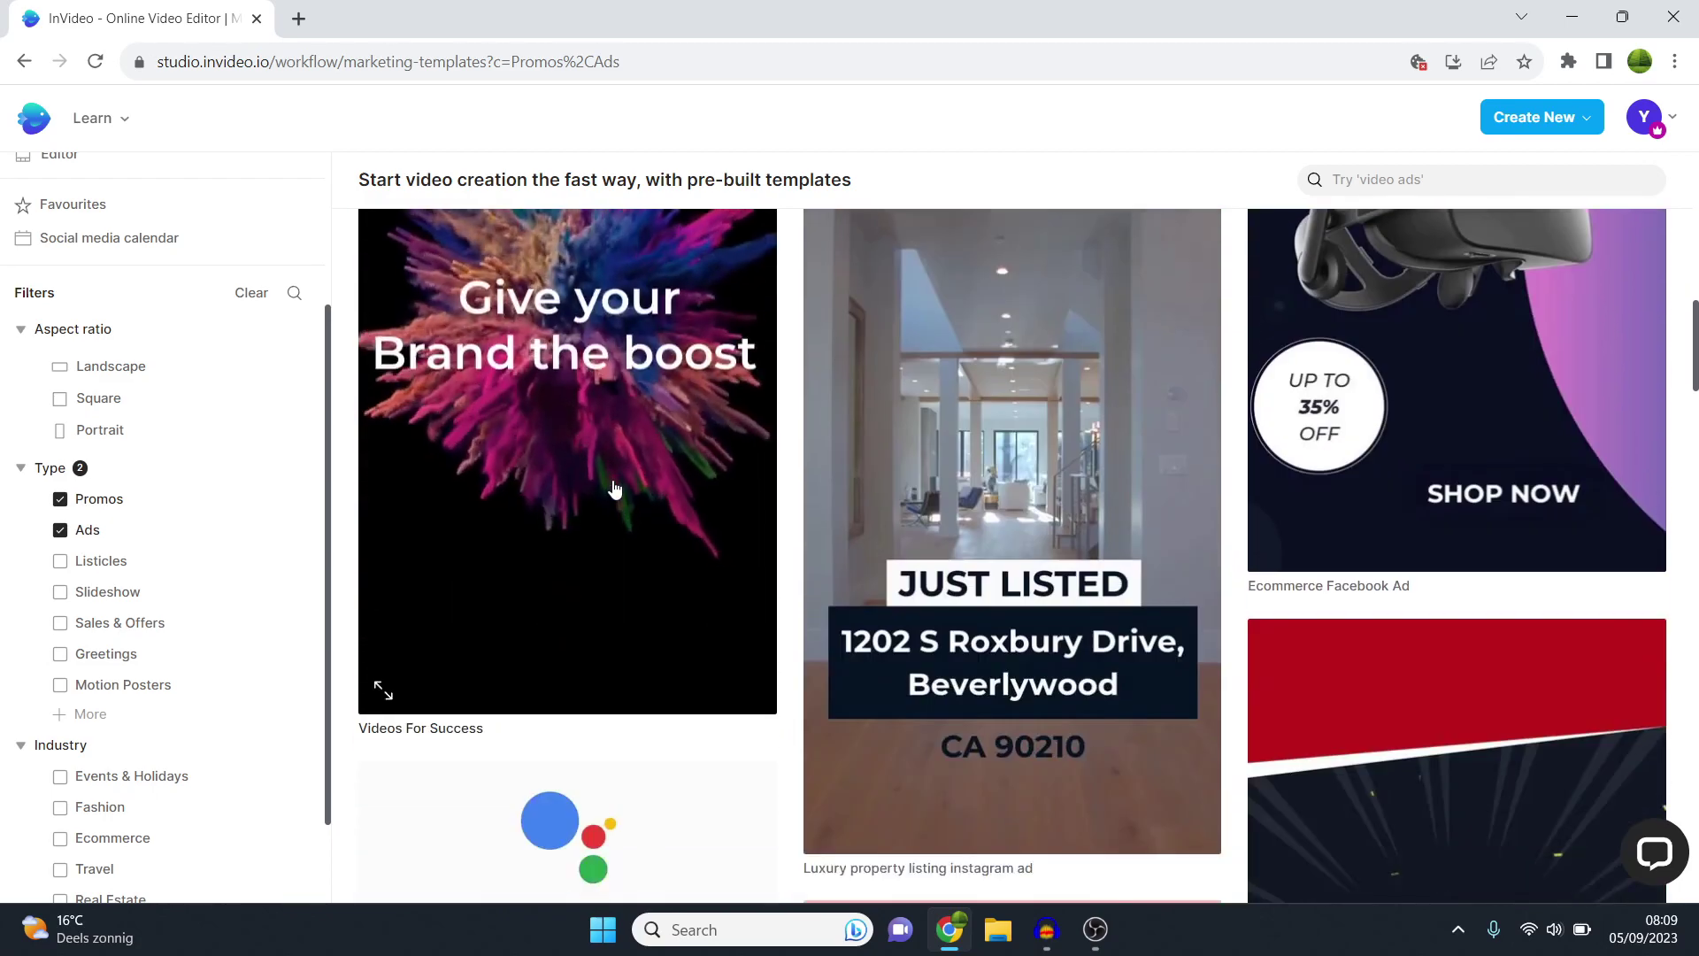
pyautogui.scroll(-1, 633, 394)
pyautogui.scroll(2, 620, 442)
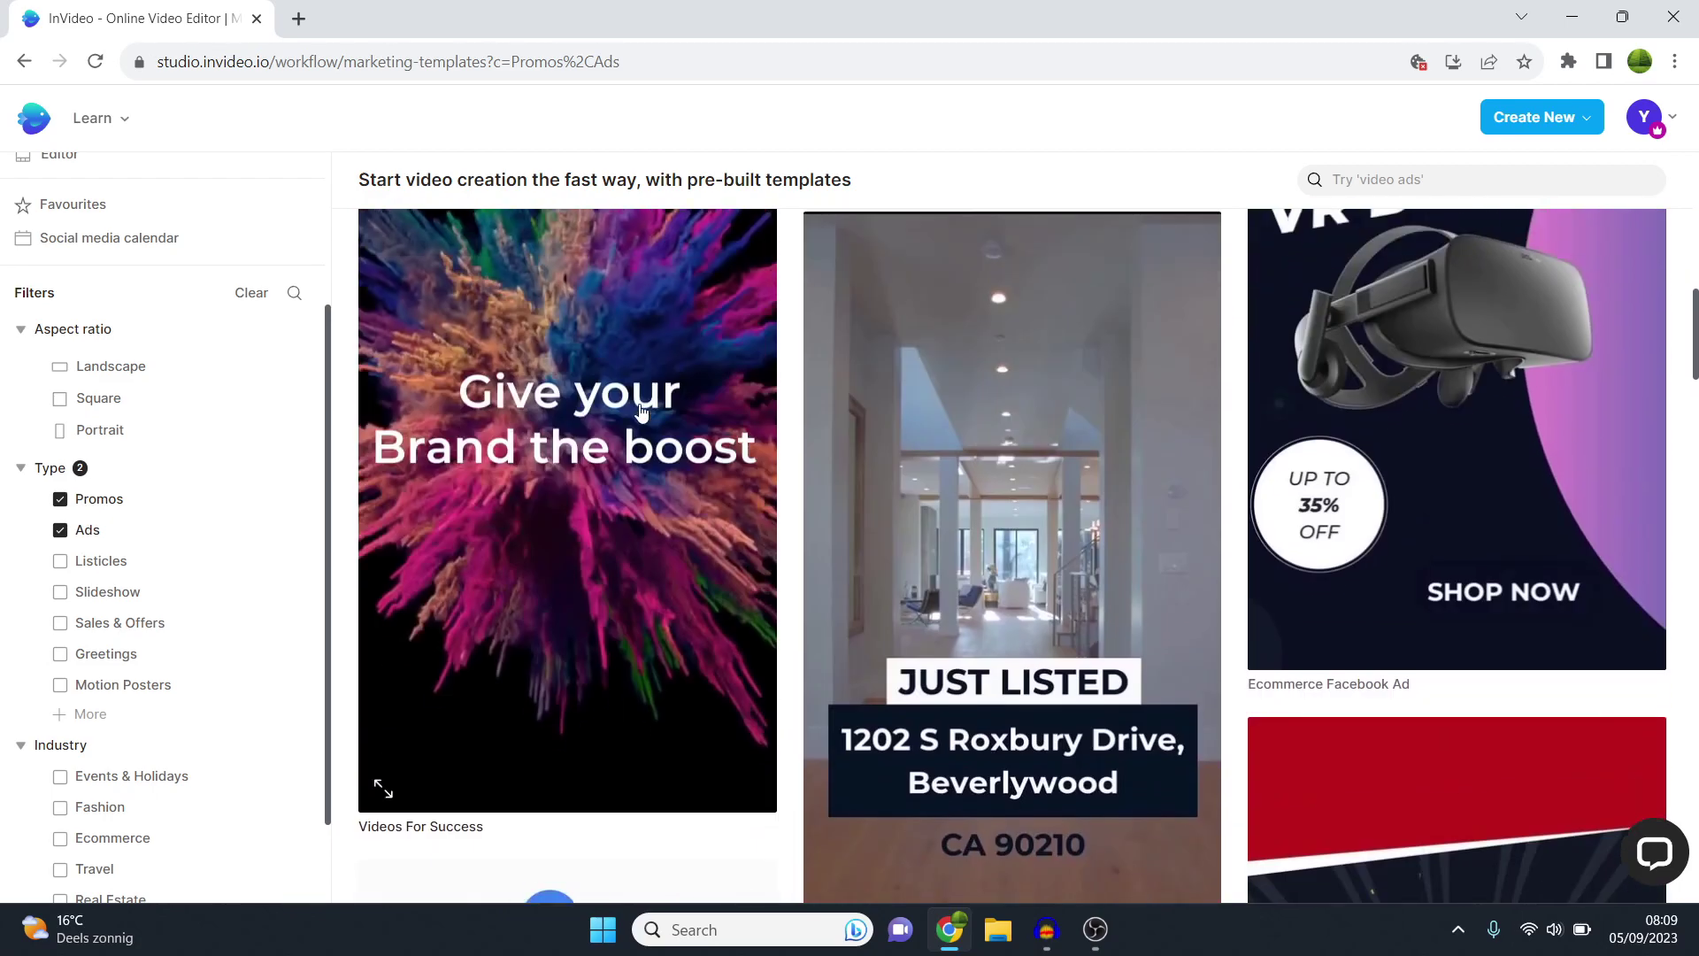
pyautogui.scroll(-3, 885, 513)
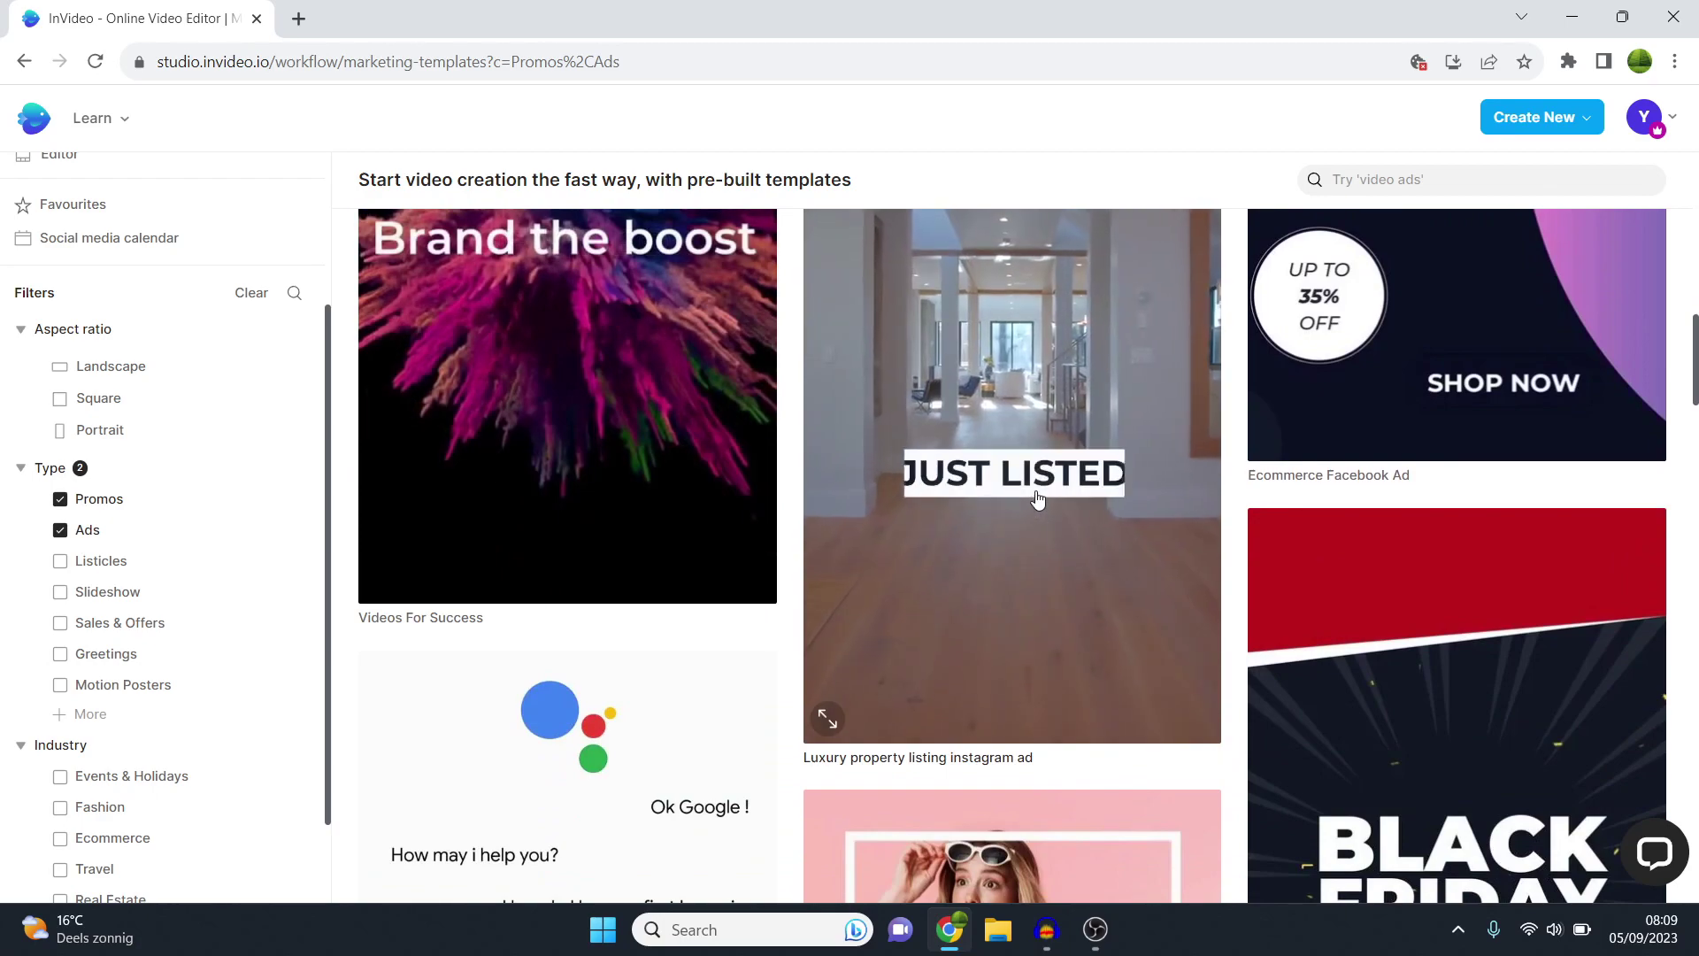
pyautogui.scroll(-4, 1024, 517)
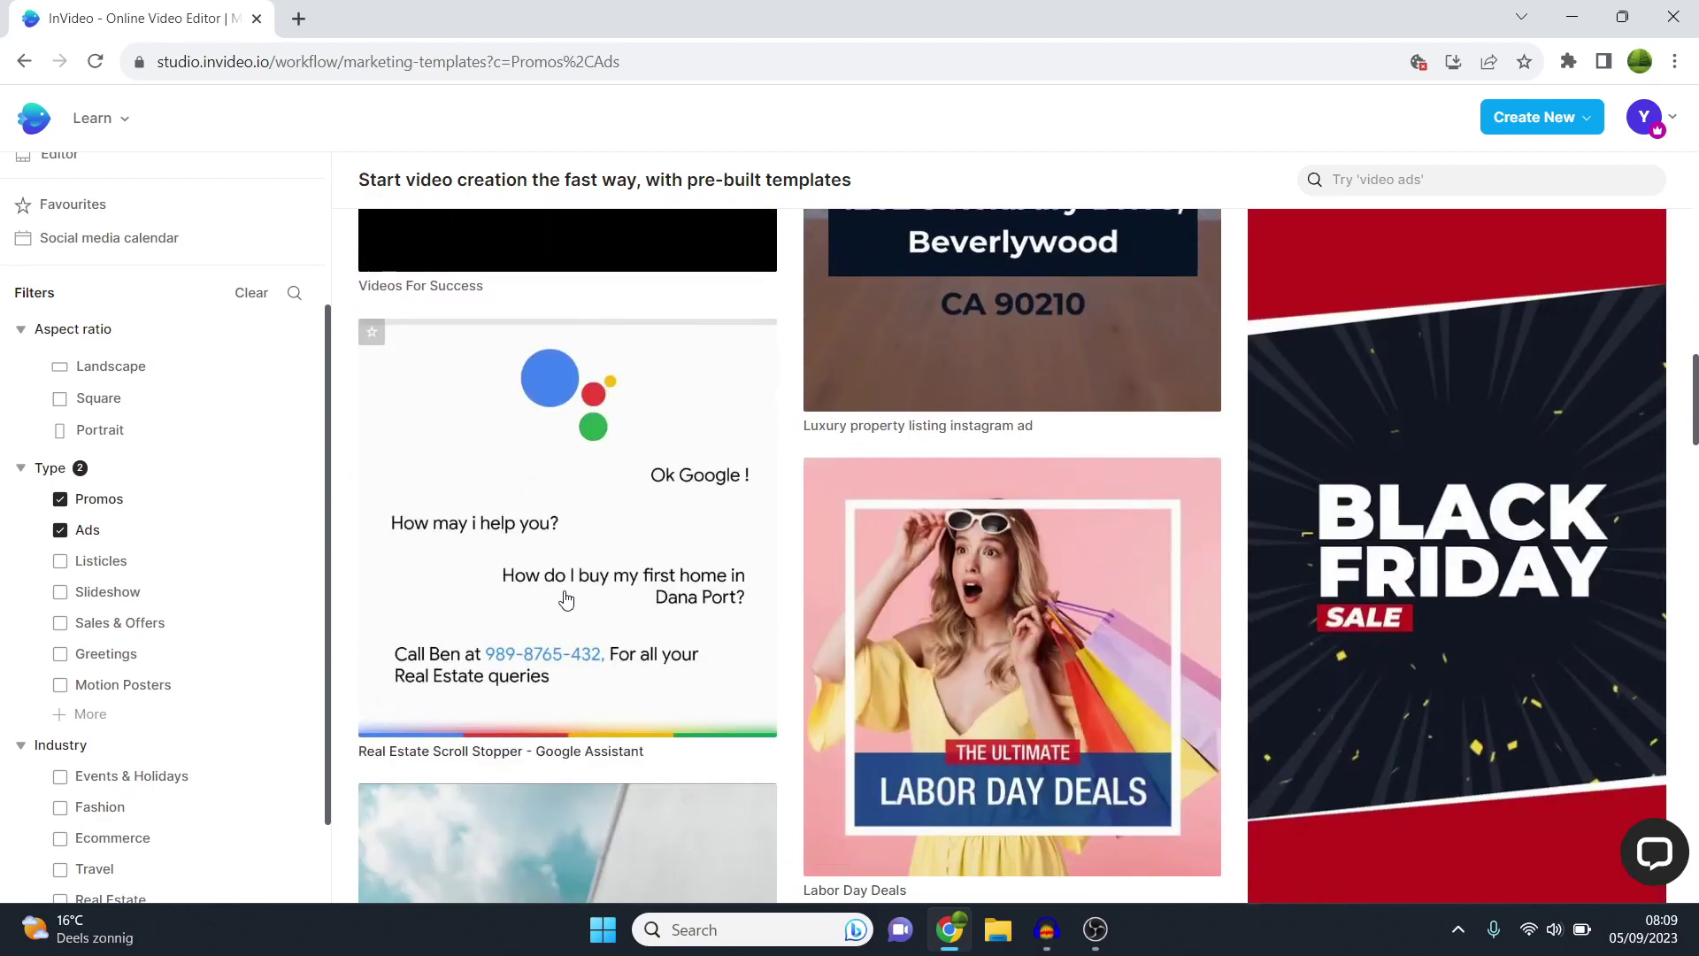
pyautogui.scroll(-2, 567, 588)
pyautogui.scroll(-2, 885, 540)
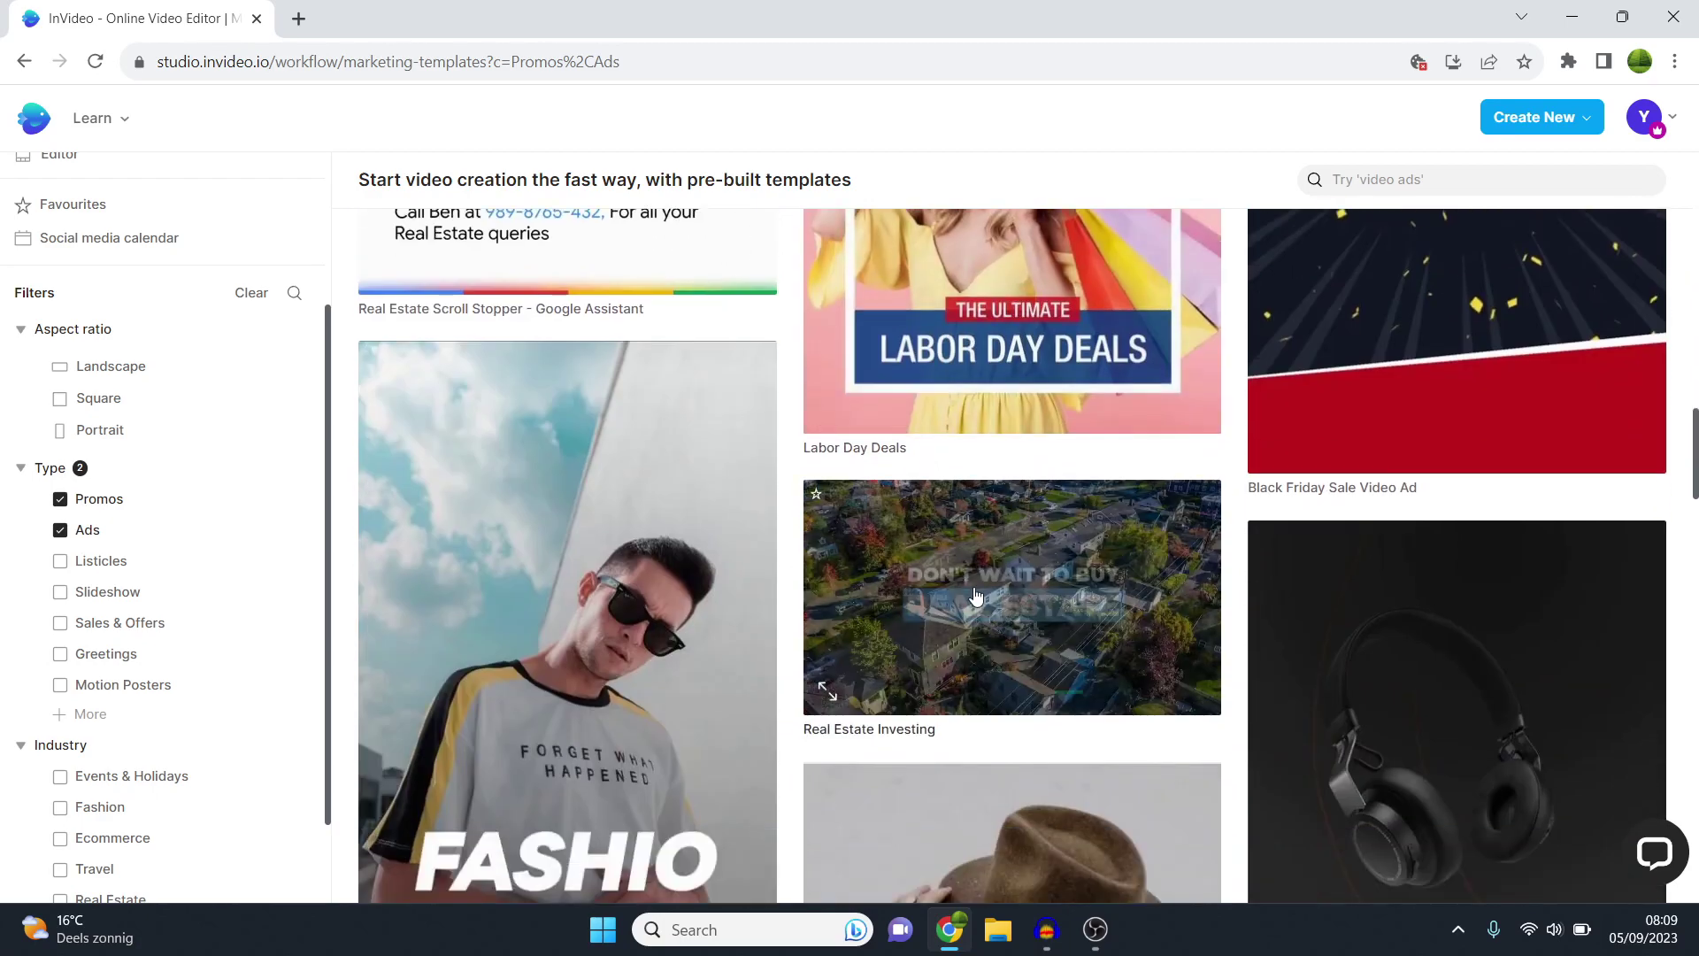
pyautogui.scroll(-4, 979, 611)
pyautogui.scroll(3, 342, 402)
pyautogui.scroll(-3, 790, 542)
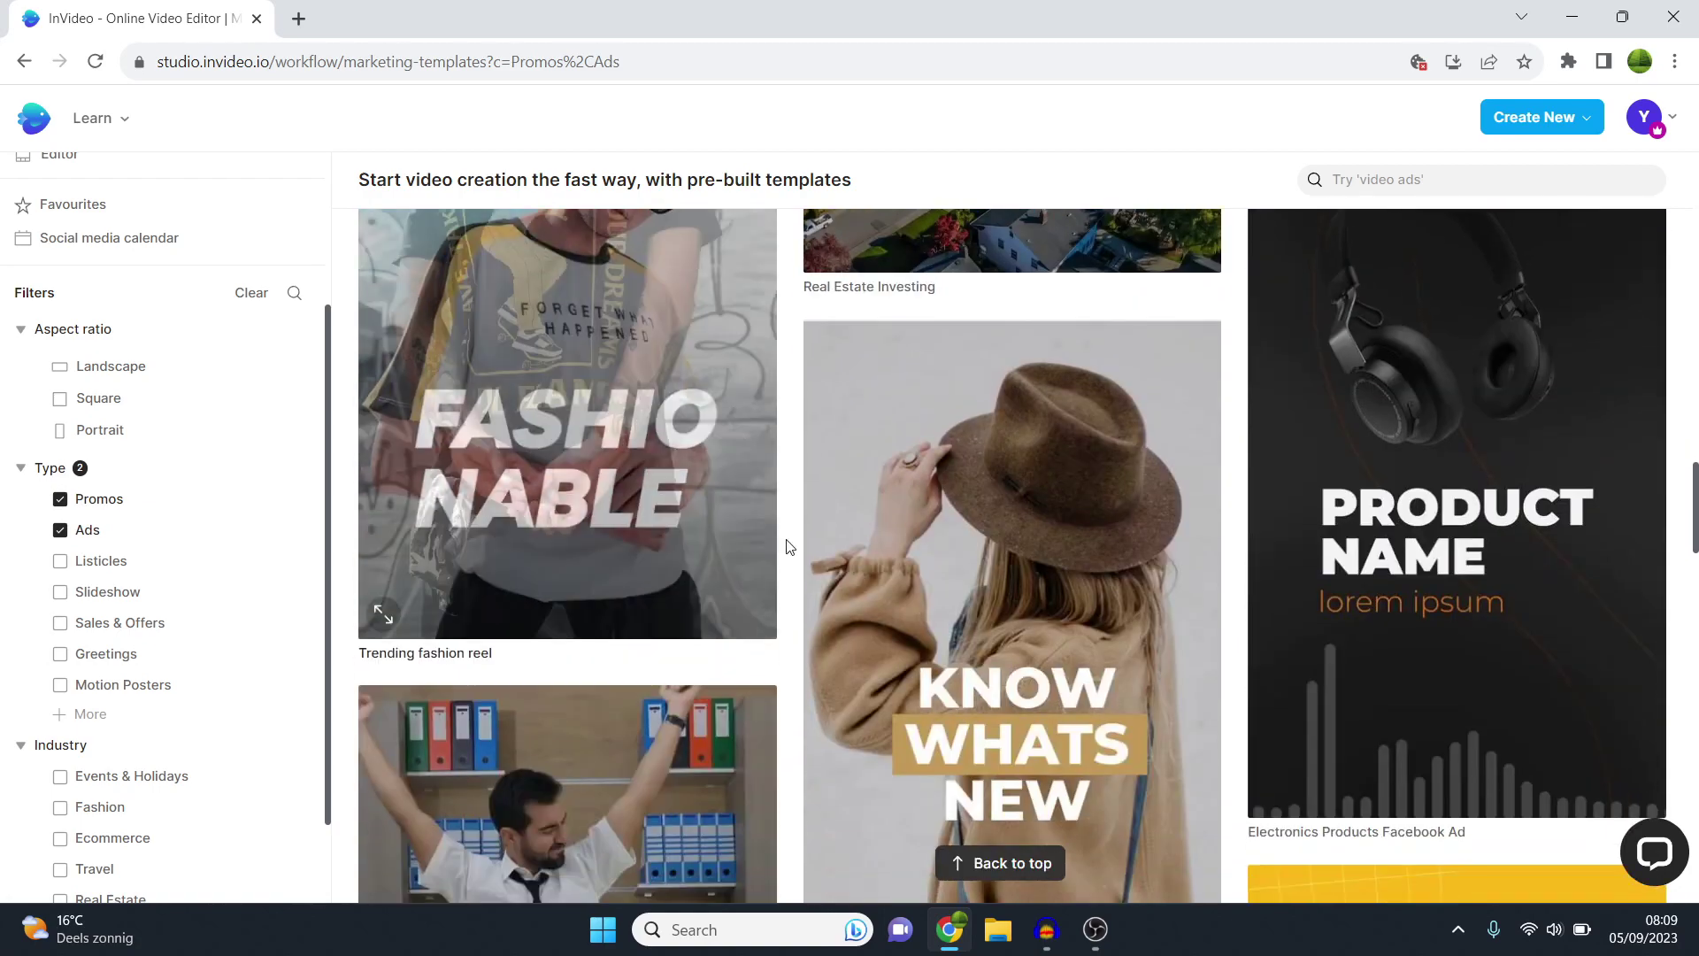
pyautogui.scroll(-3, 973, 496)
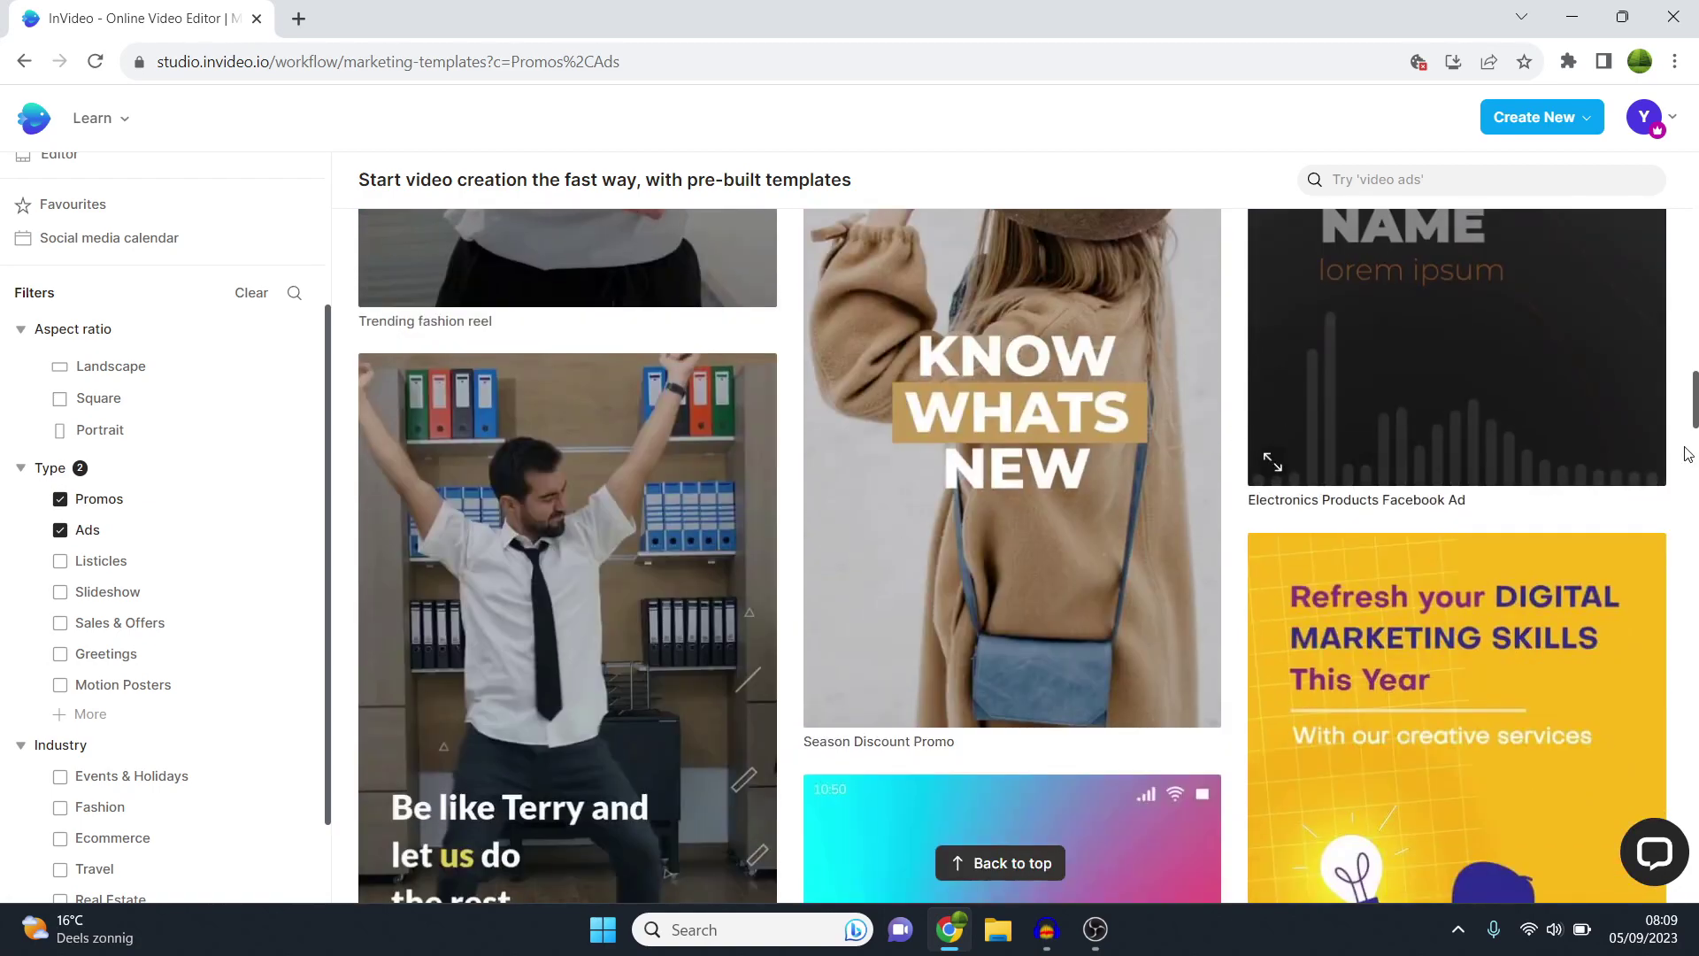
# Step: Drag the results back to the top and return to the dashboard
pyautogui.moveTo(1694, 399); pyautogui.dragTo(1695, 149)
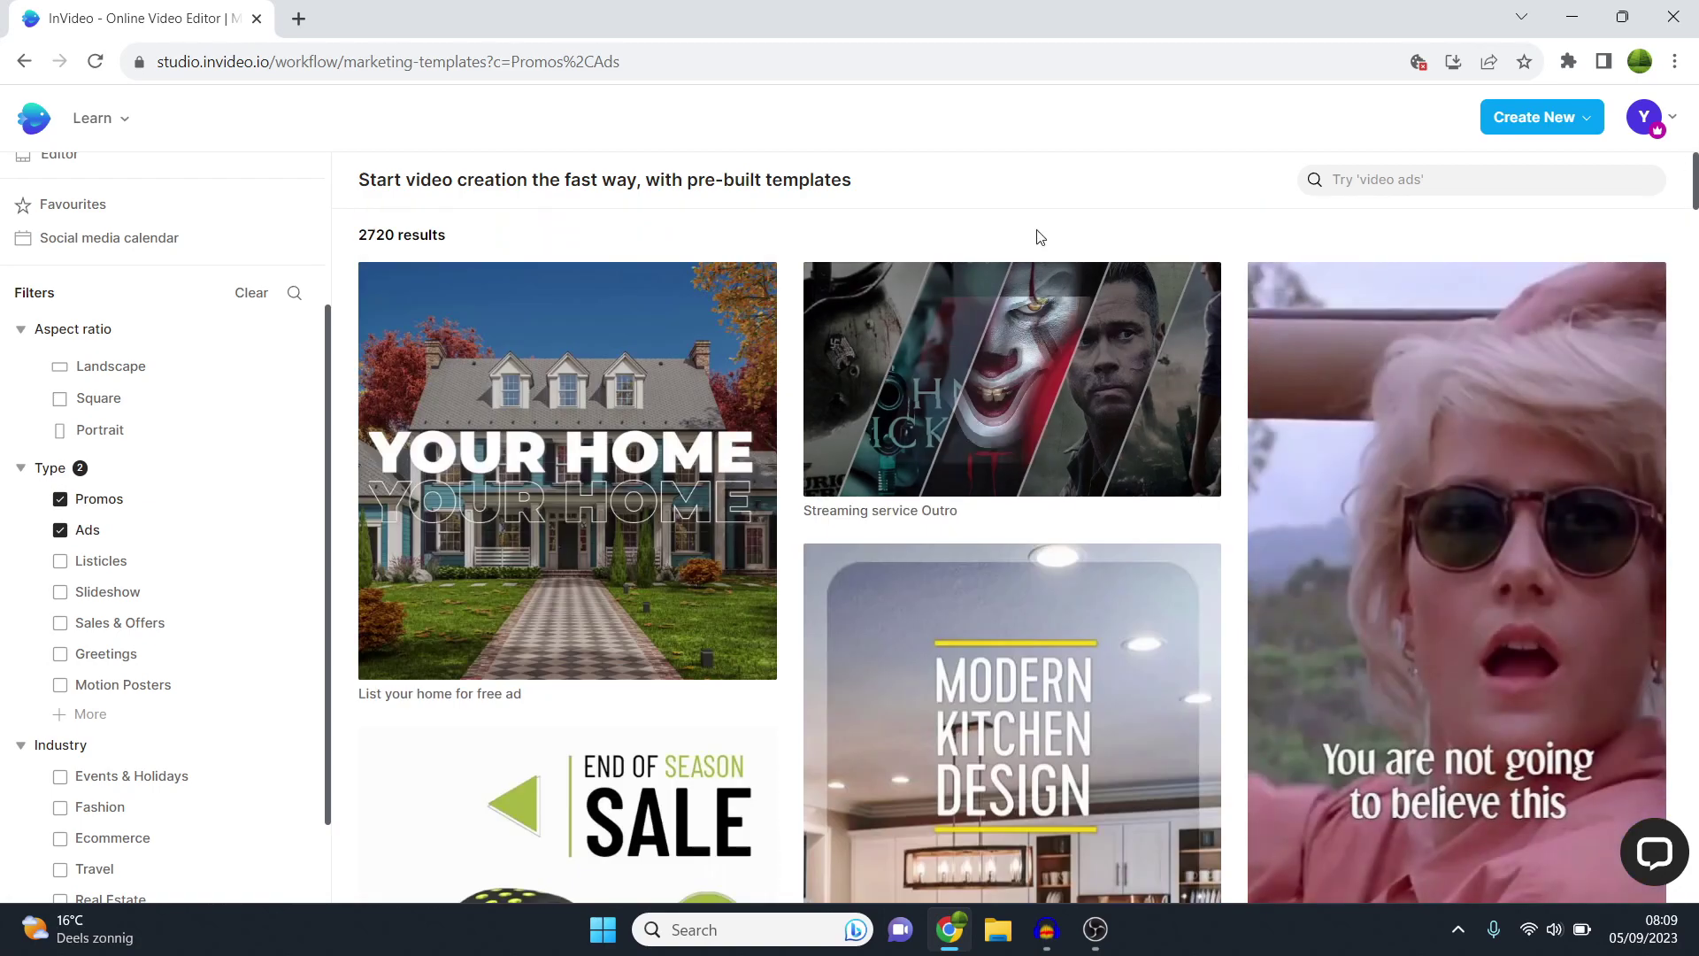
pyautogui.scroll(2, 113, 258)
pyautogui.scroll(3, 118, 257)
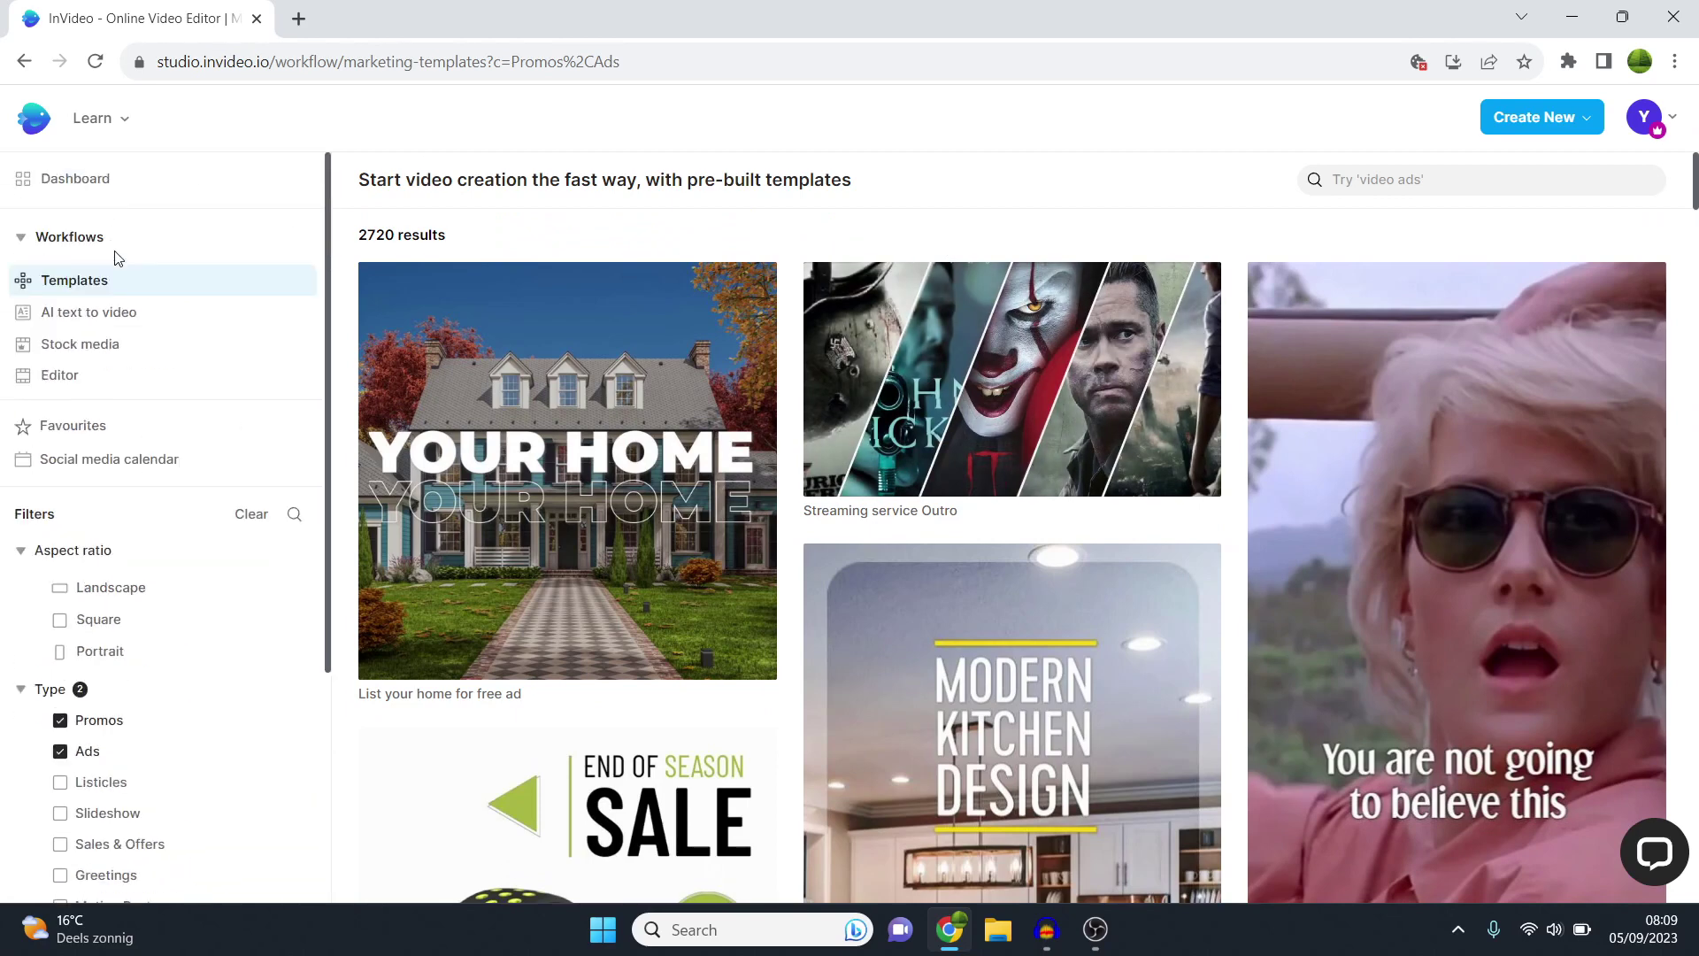
pyautogui.click(75, 180)
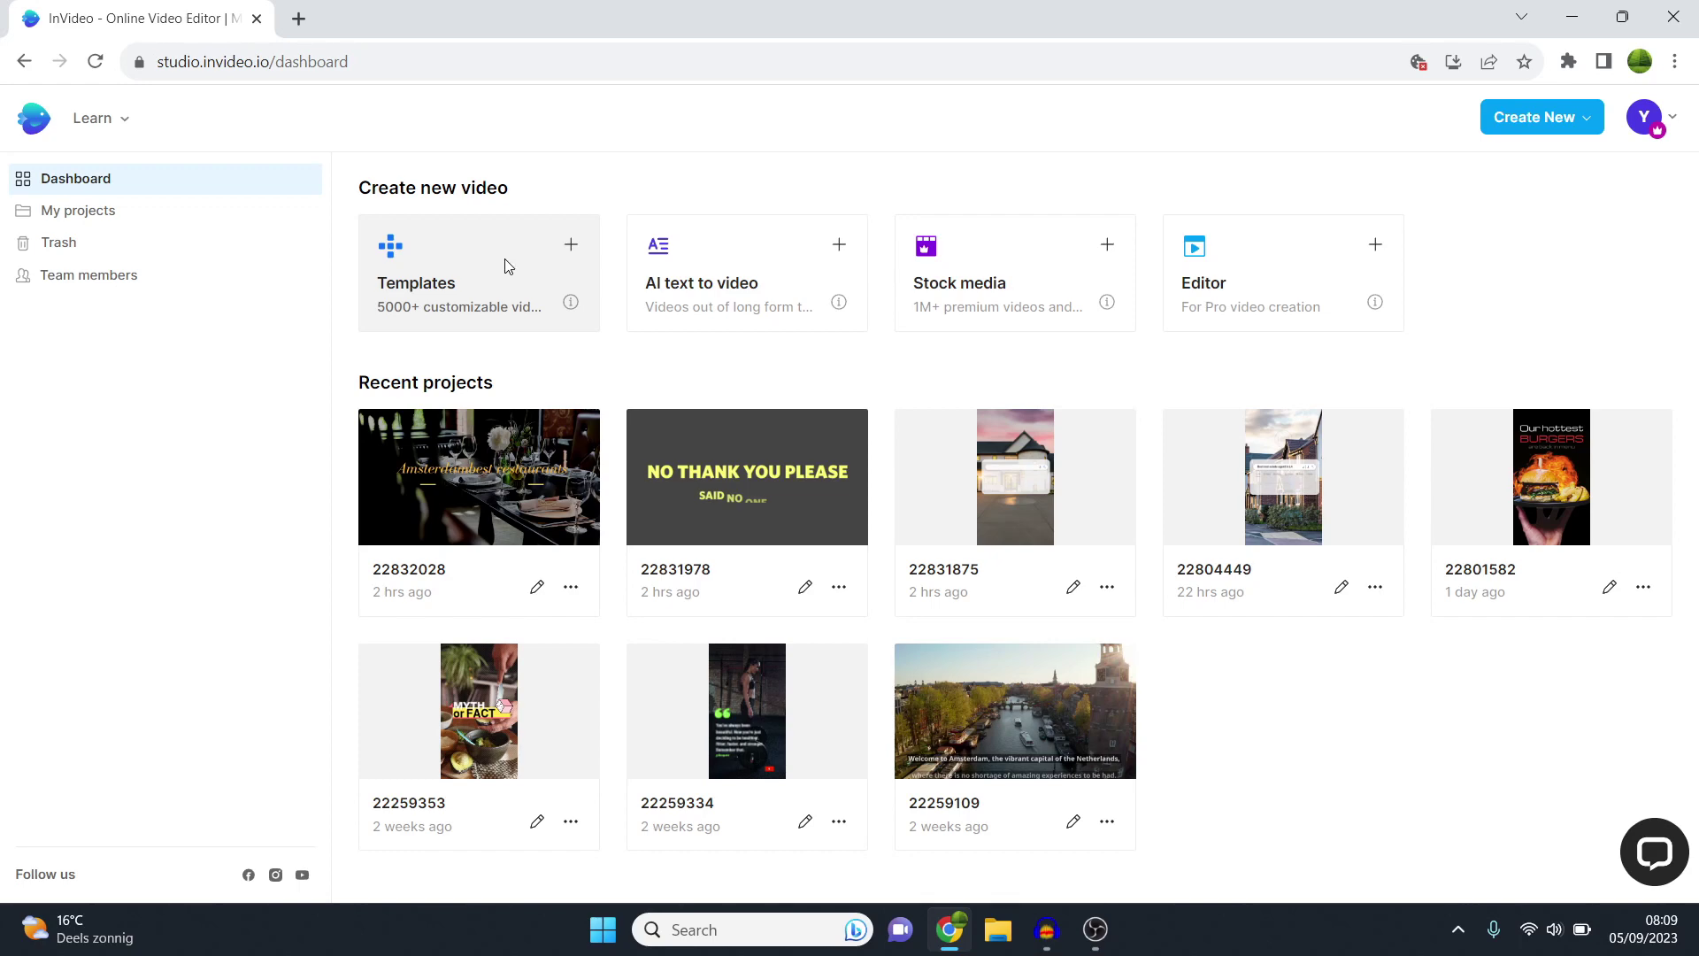
# Step: Reopen the Templates card and scroll through the unfiltered suggestions like Fruity Green Juice
pyautogui.click(505, 265)
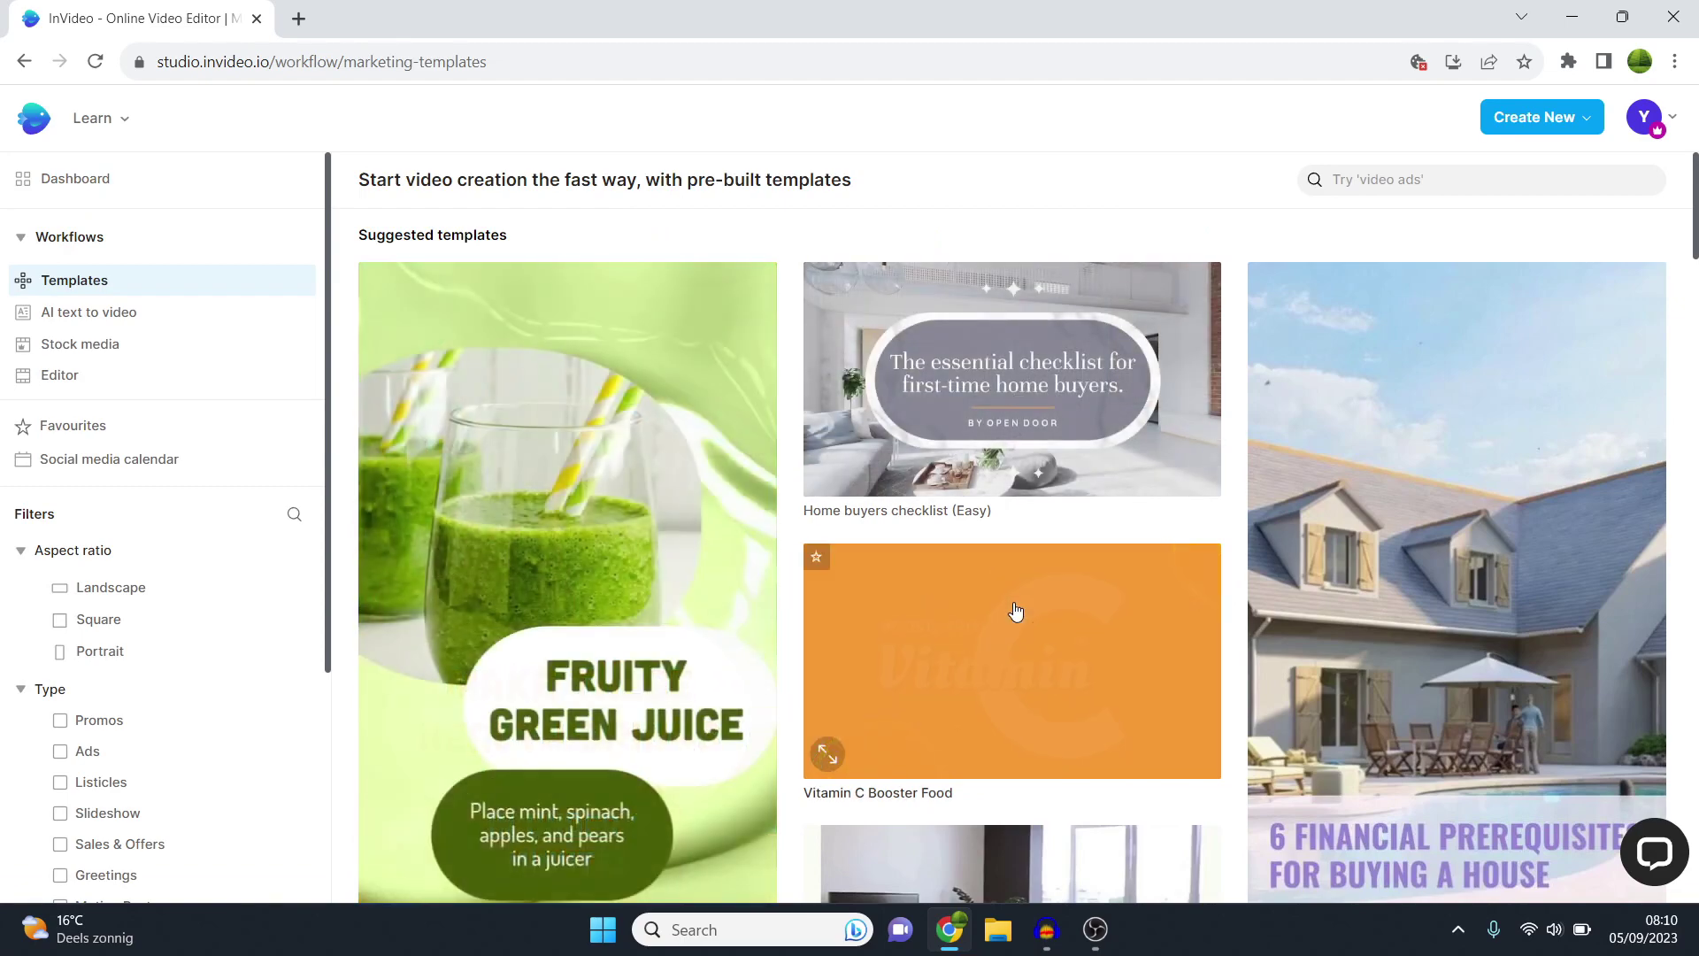
pyautogui.scroll(-10, 1023, 603)
pyautogui.scroll(-4, 1017, 610)
pyautogui.scroll(3, 1013, 620)
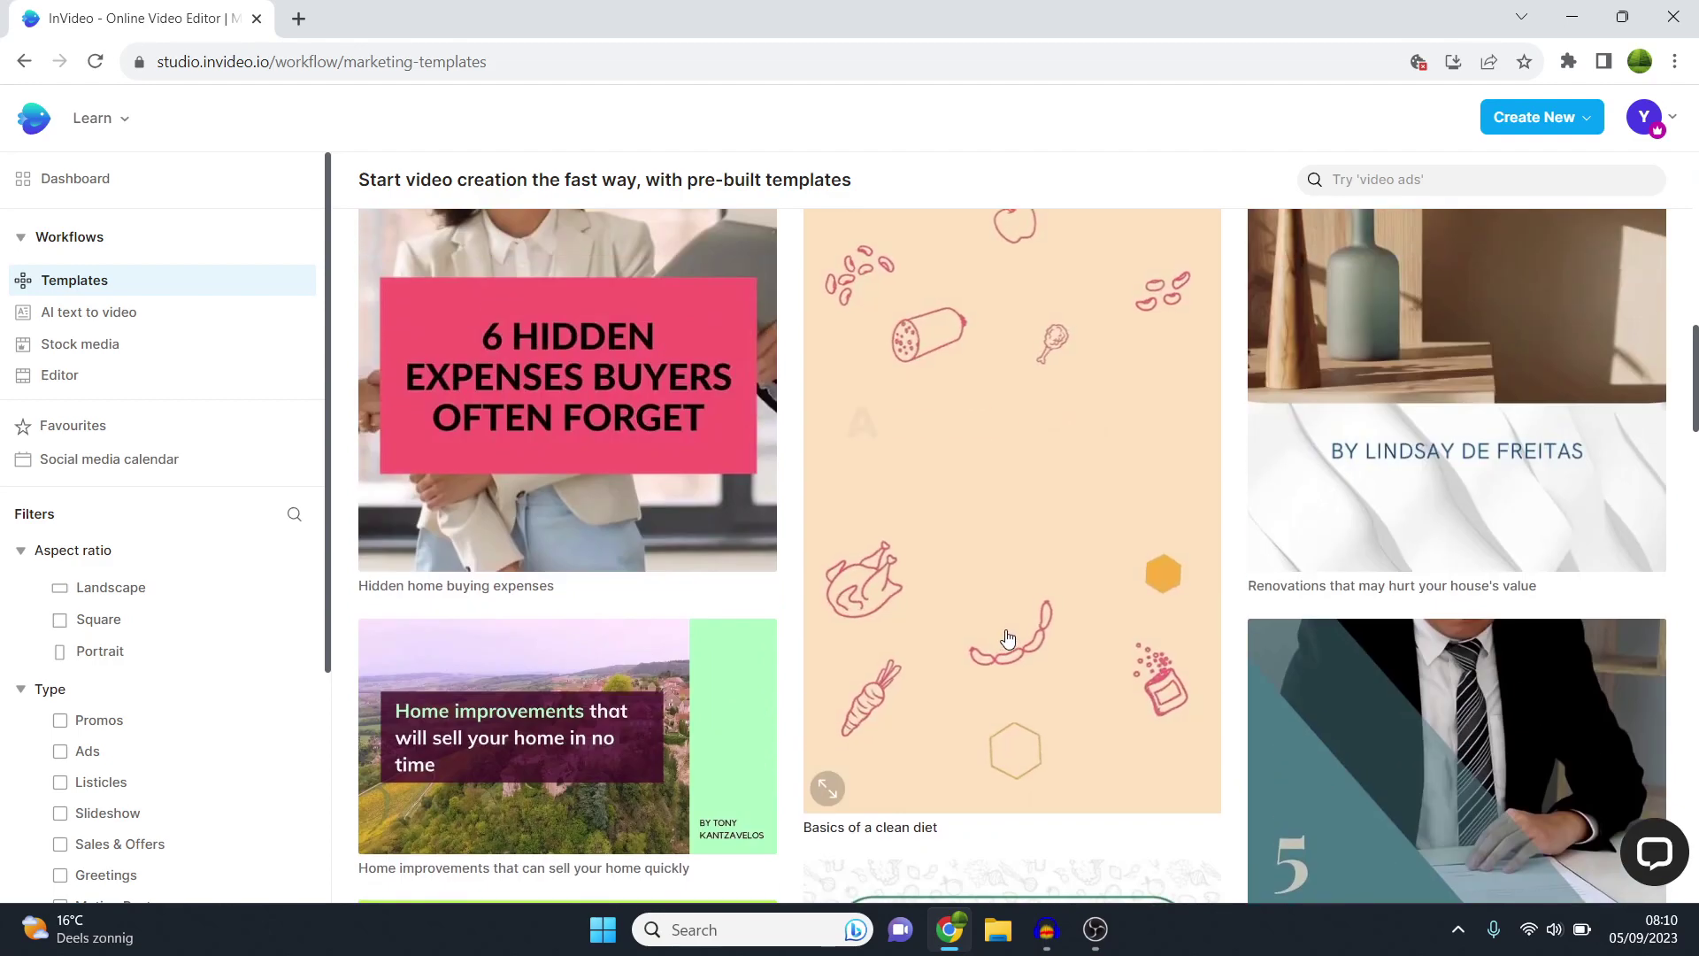
pyautogui.scroll(5, 1013, 628)
pyautogui.scroll(5, 1013, 643)
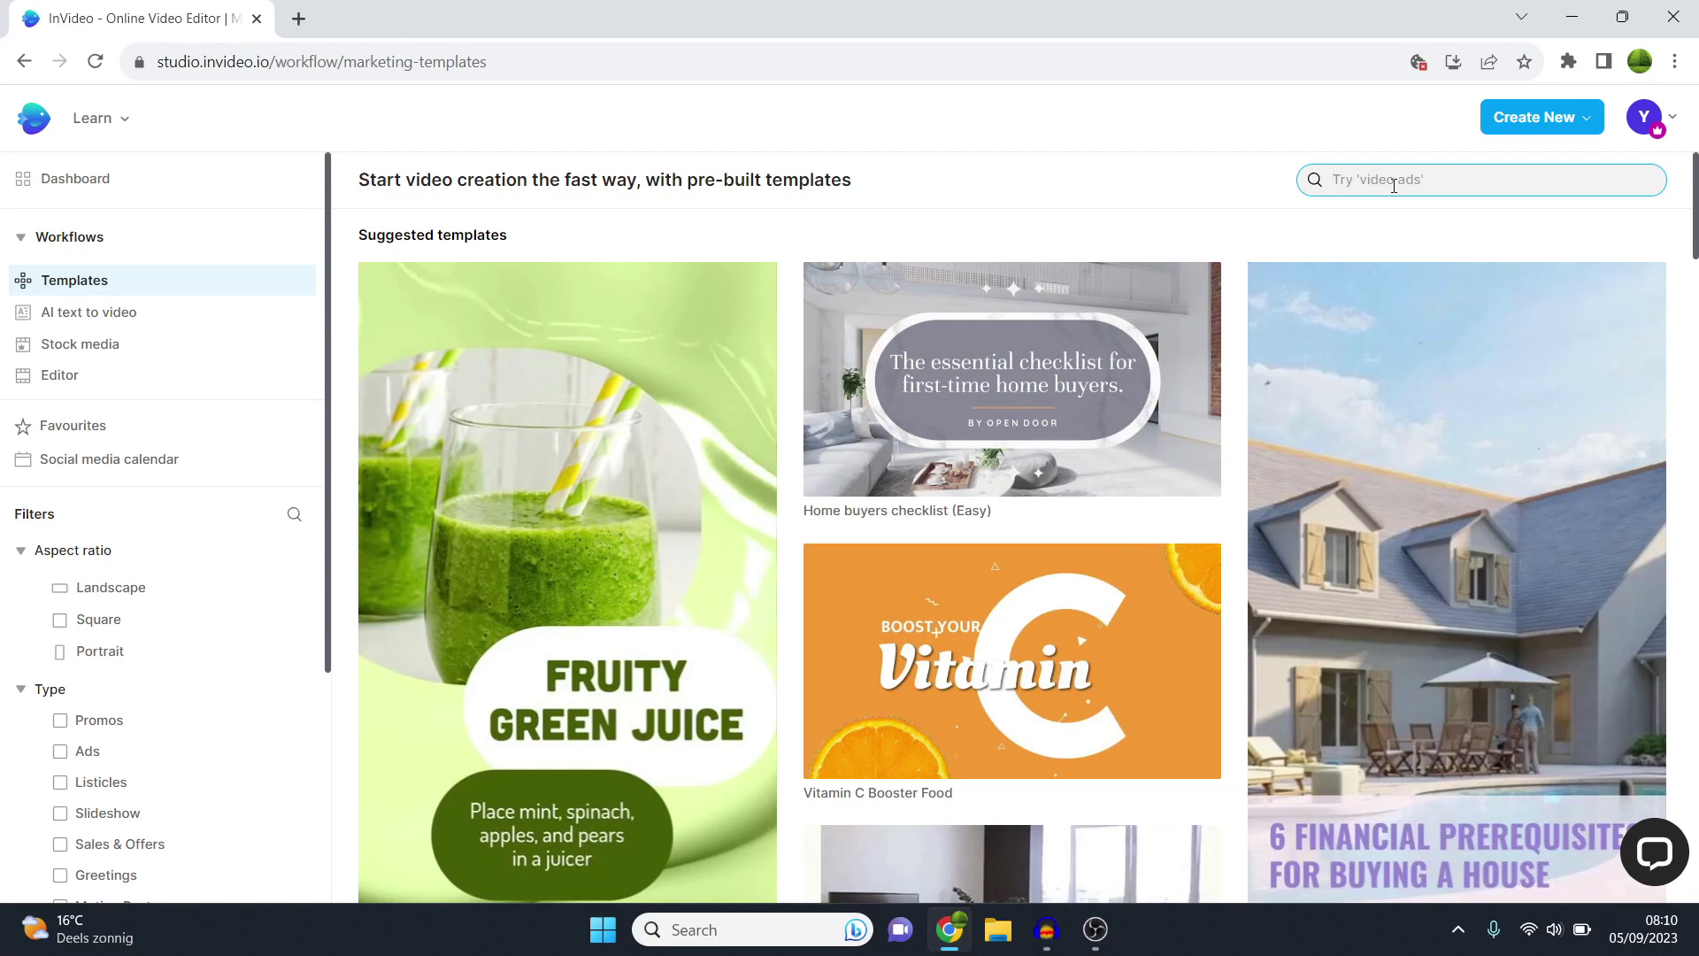
# Step: Search templates for 'restaurant ads' and dismiss the keyword suggestions
pyautogui.write('restaurant adsd')
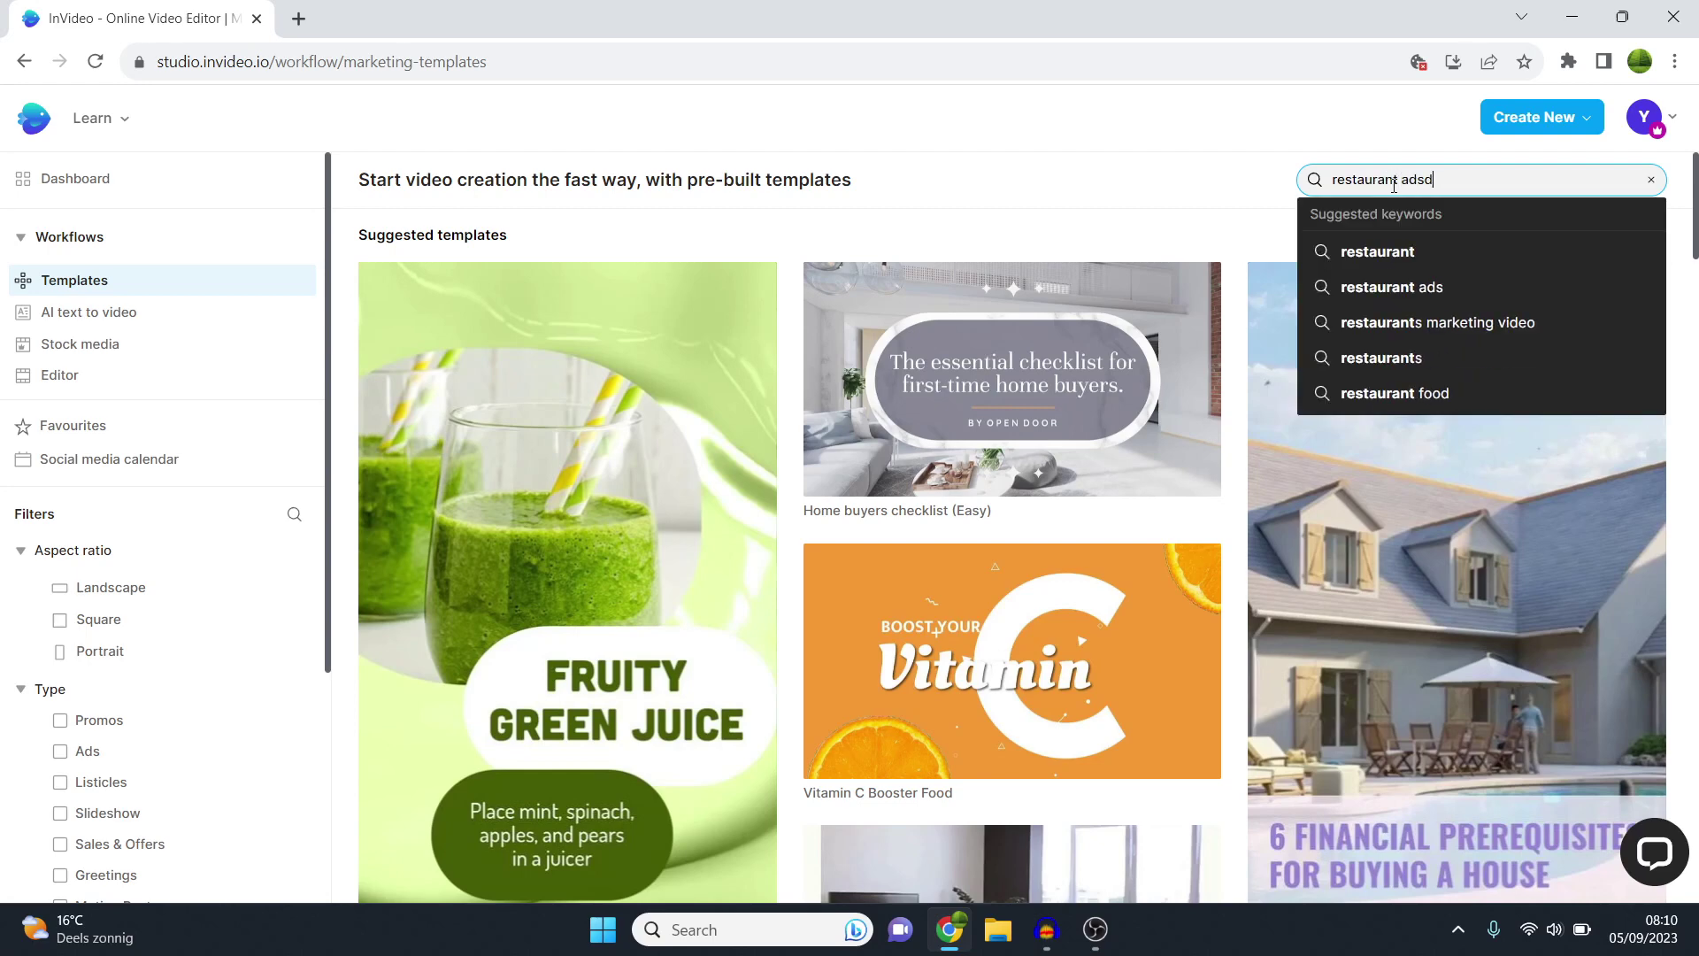
pyautogui.press('BackSpace')
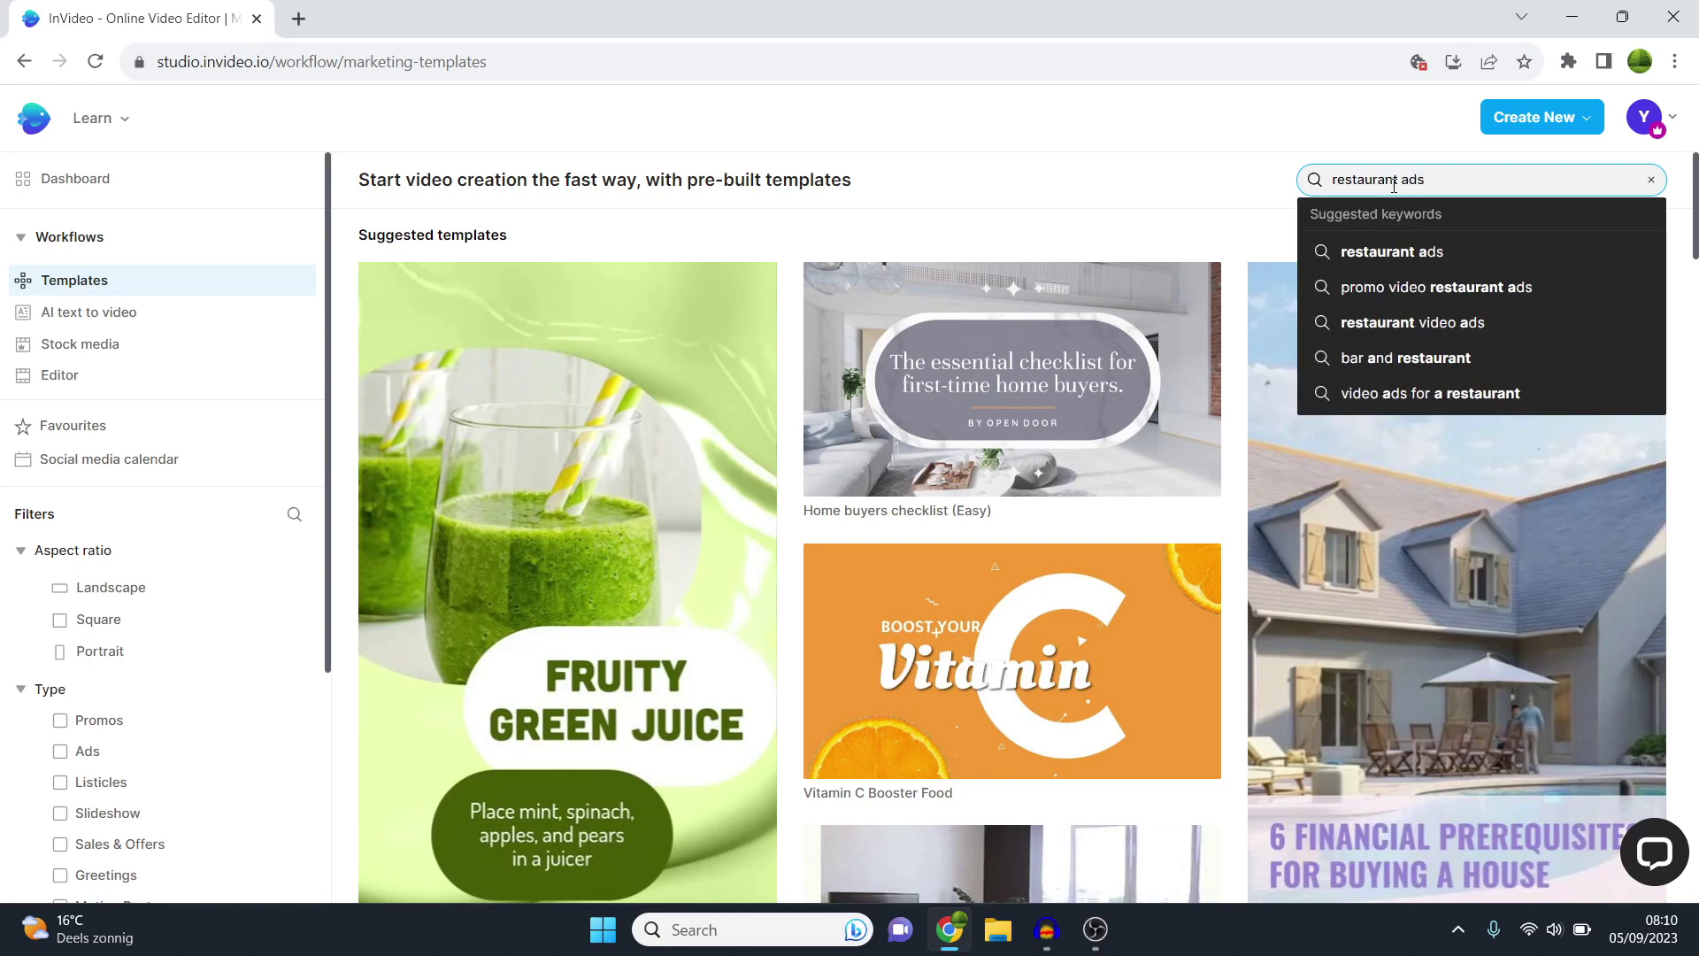
pyautogui.press('Return')
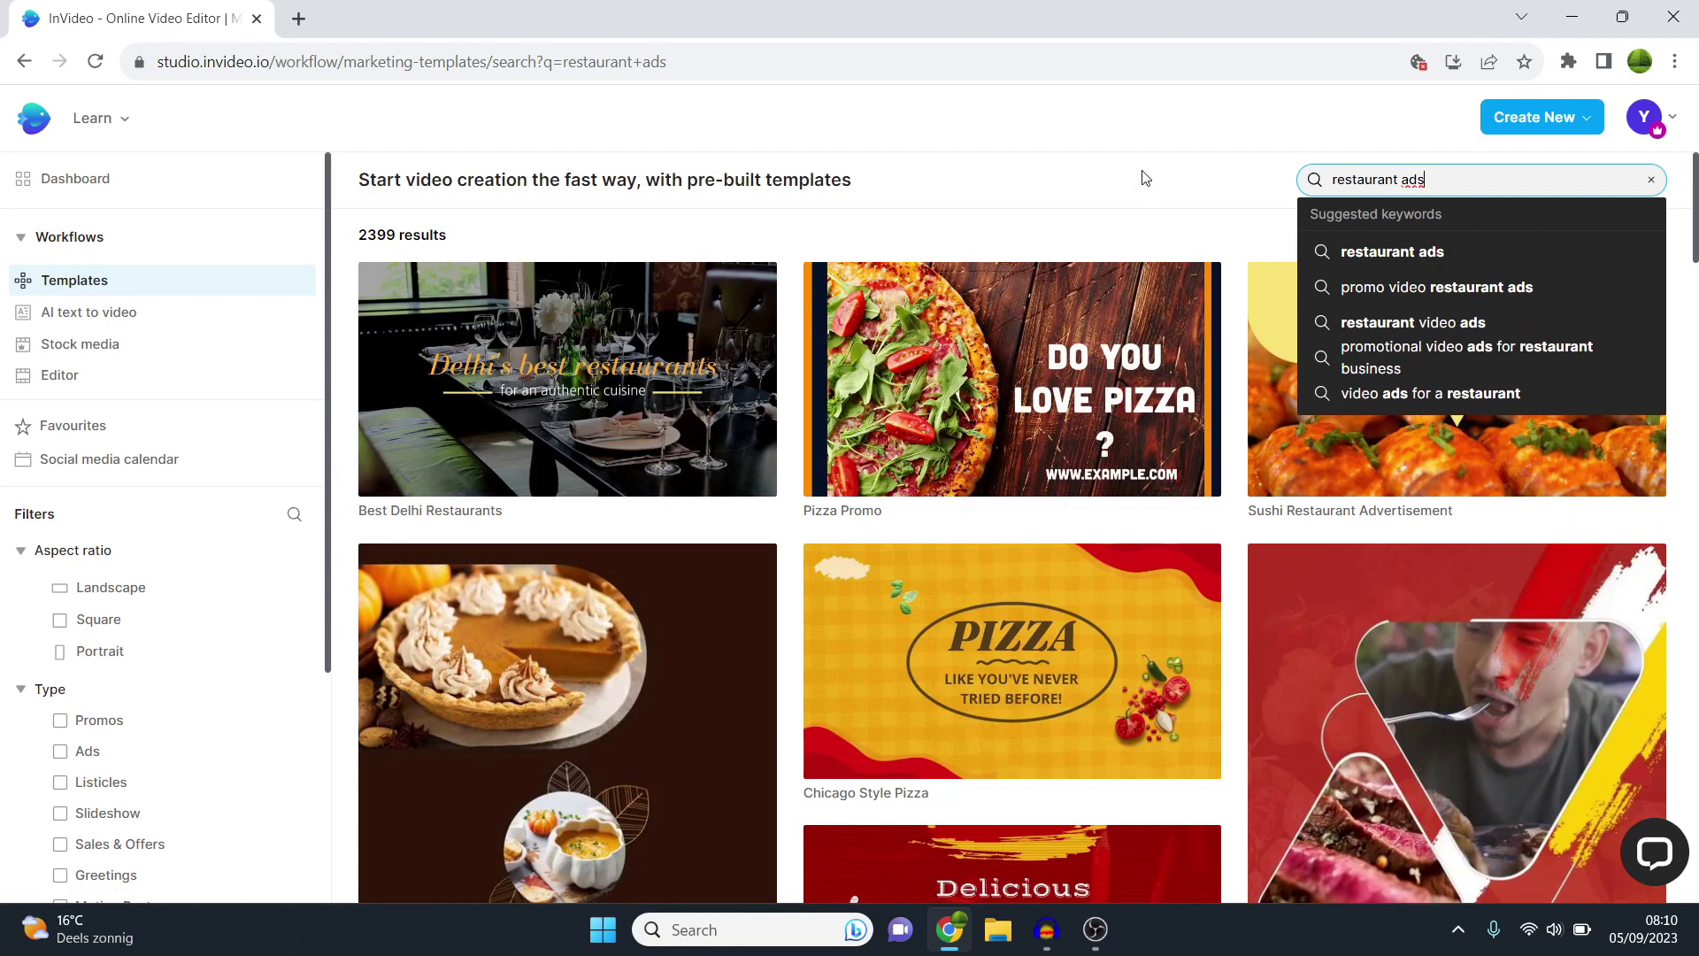
pyautogui.click(1141, 177)
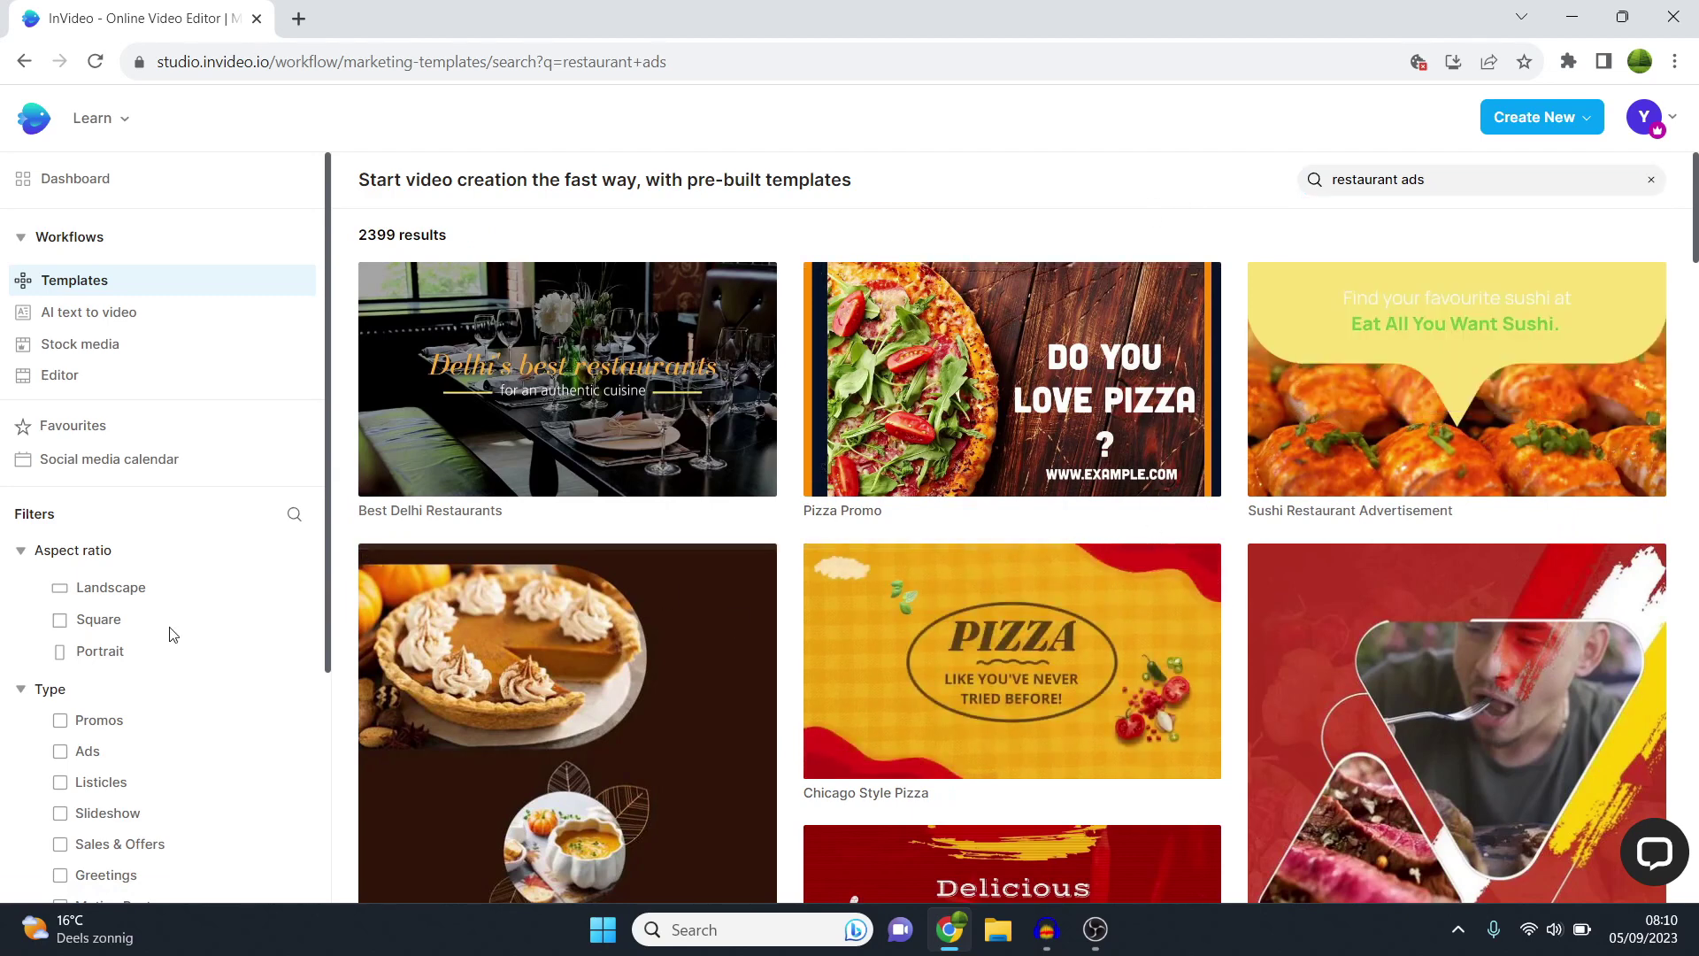
# Step: Limit the restaurant results to Portrait by unticking Landscape, then scroll through them
pyautogui.click(88, 588)
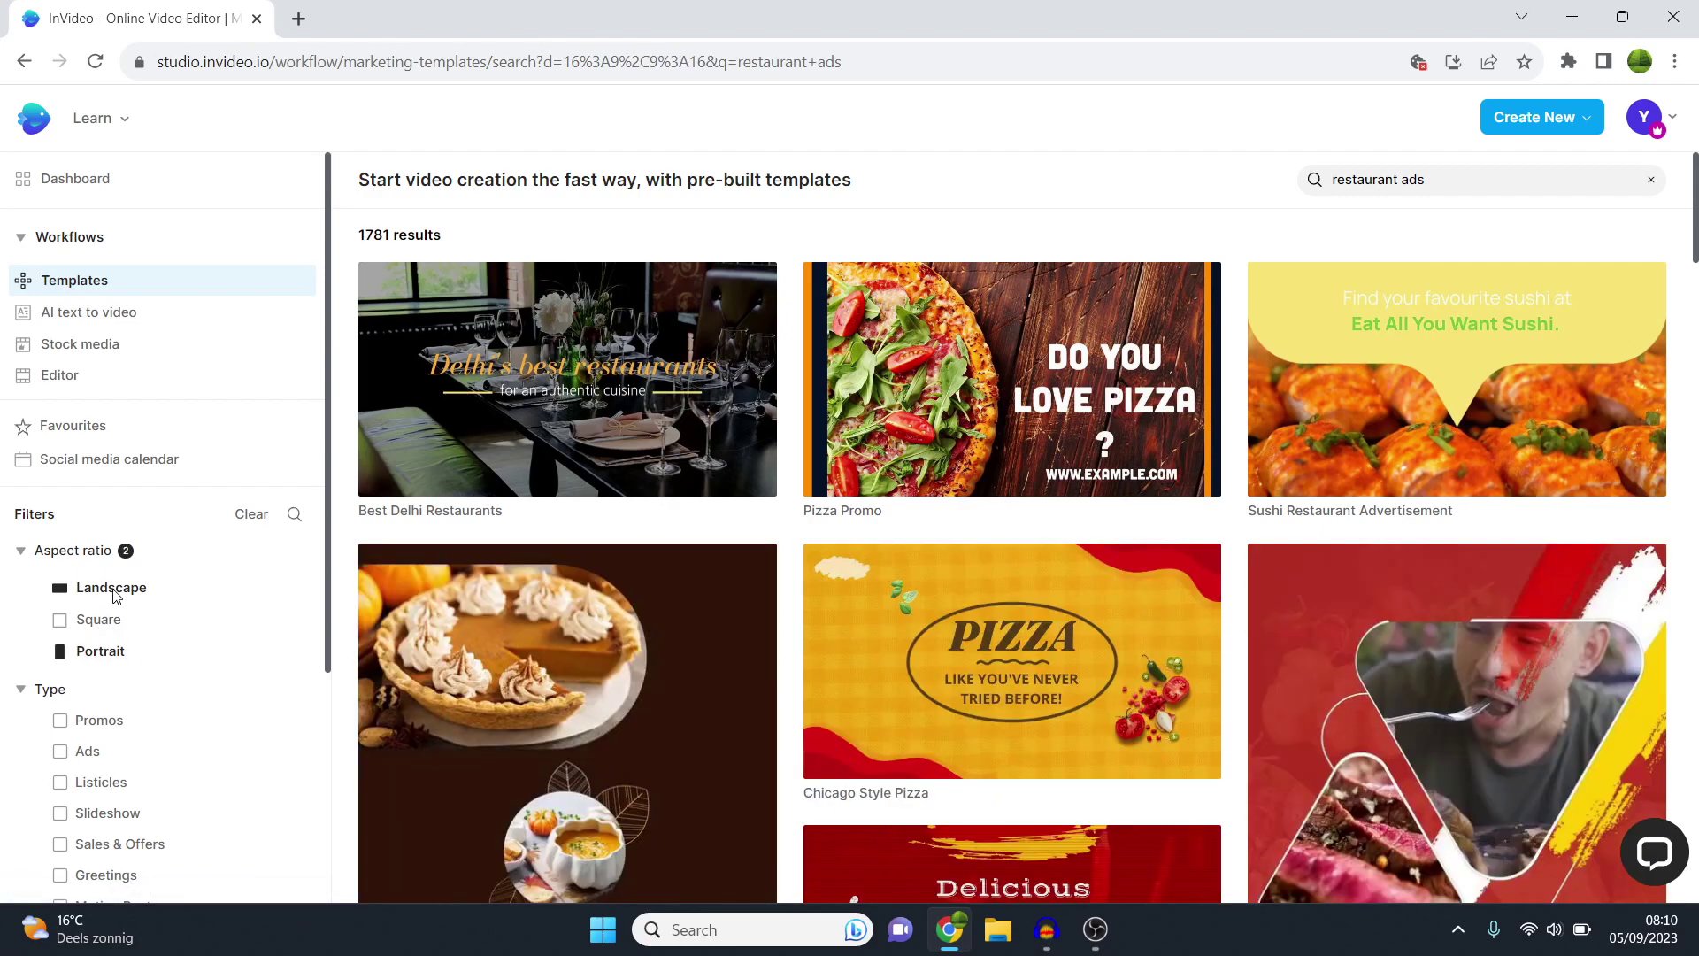
pyautogui.click(115, 593)
pyautogui.scroll(-7, 1124, 697)
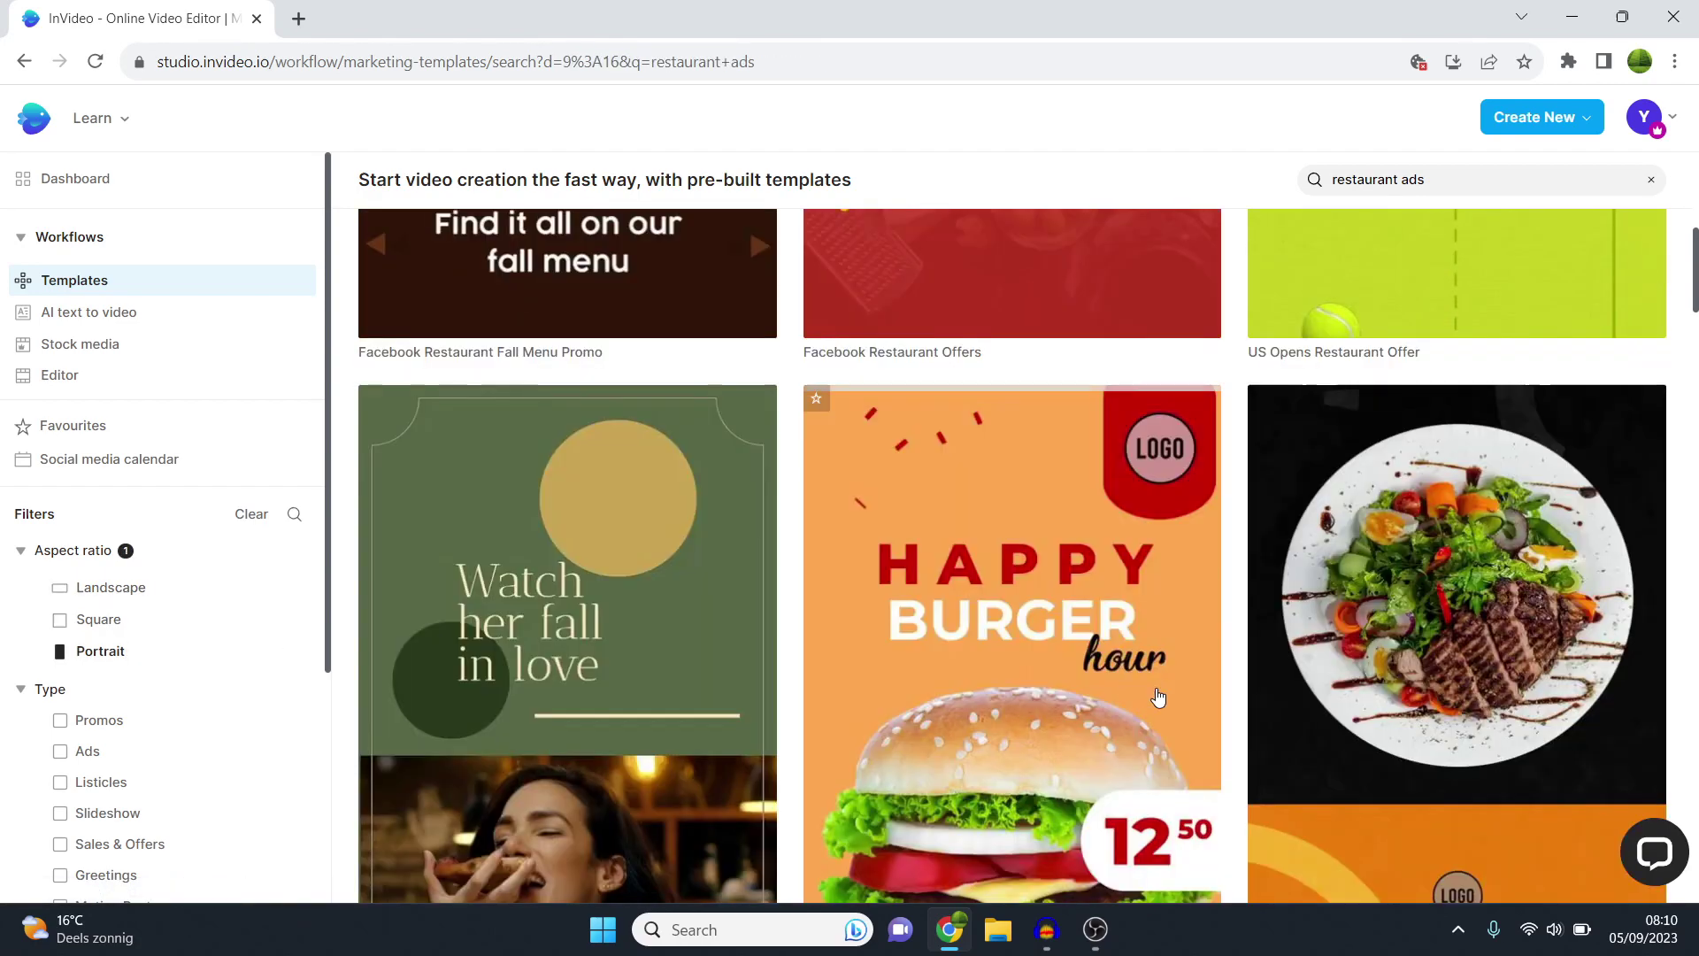
pyautogui.scroll(-5, 1212, 725)
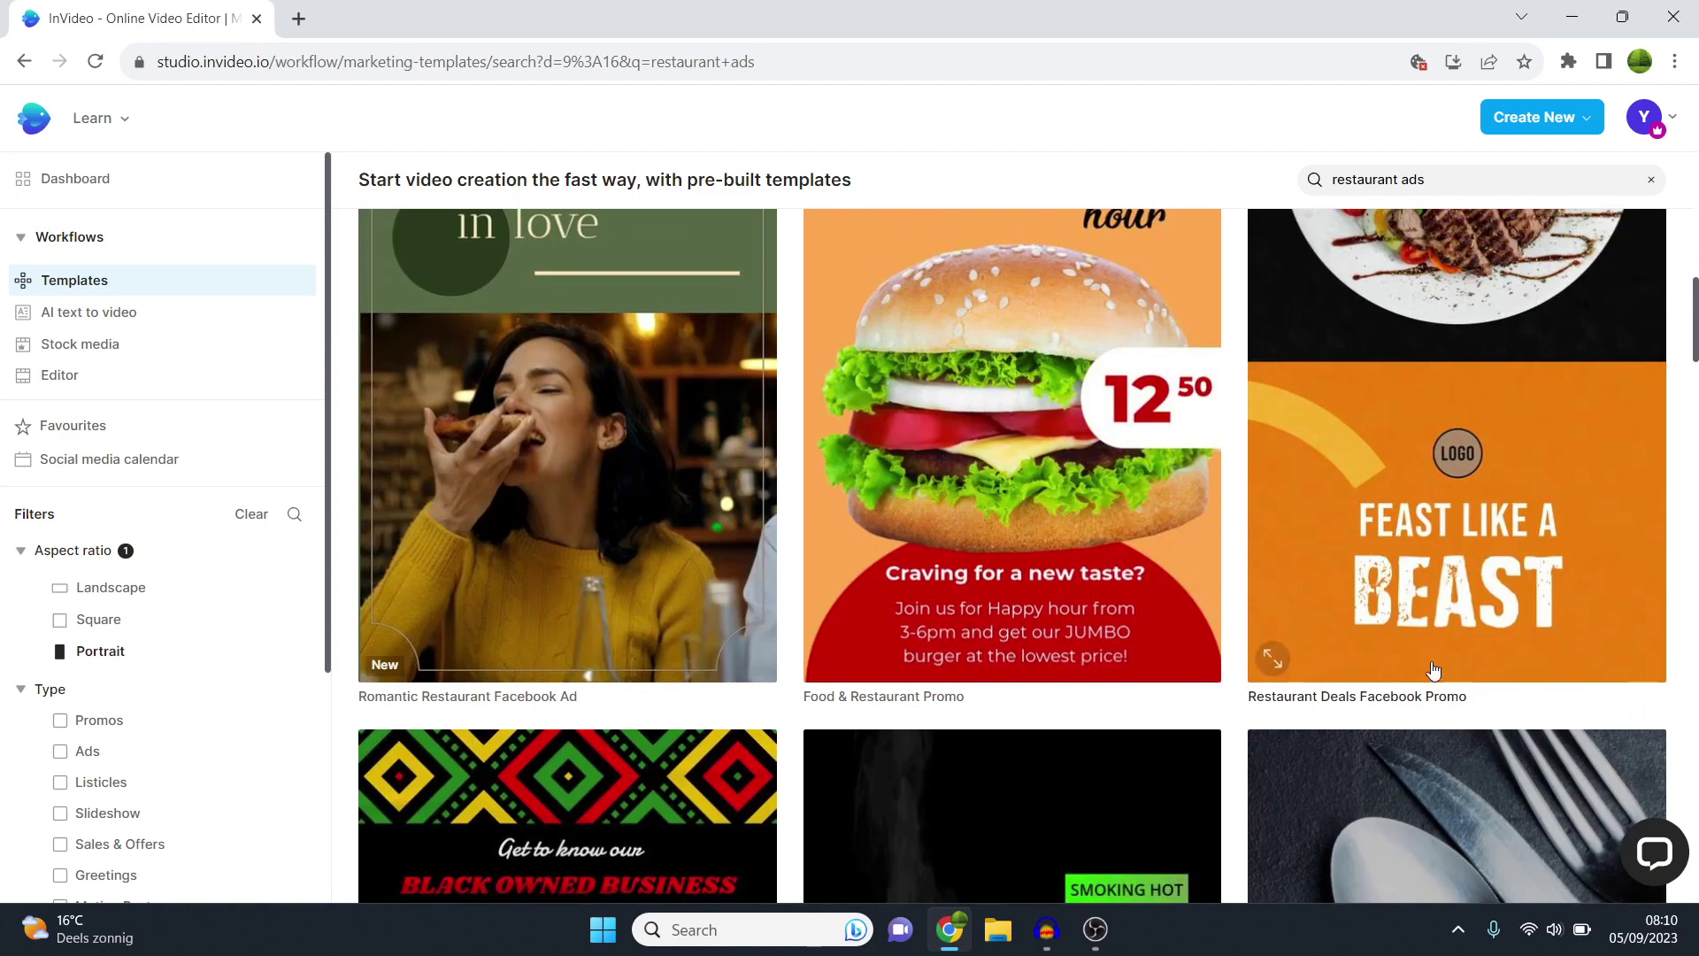
pyautogui.scroll(-4, 1516, 561)
pyautogui.scroll(6, 1513, 549)
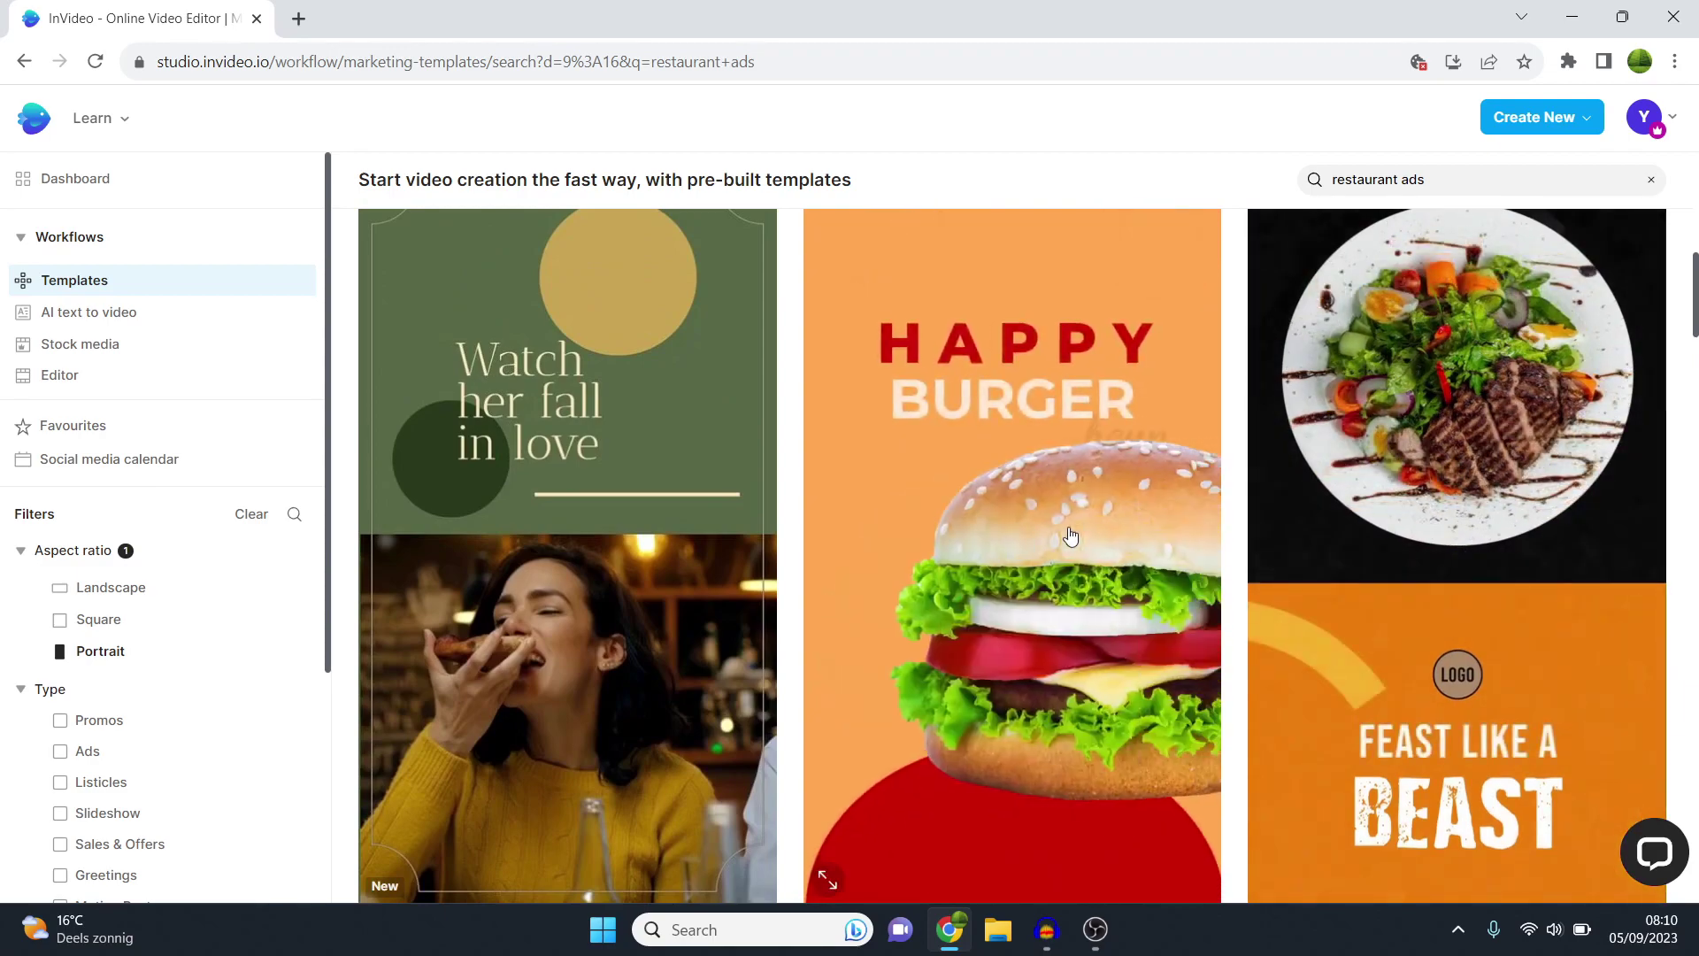
pyautogui.scroll(-5, 1075, 531)
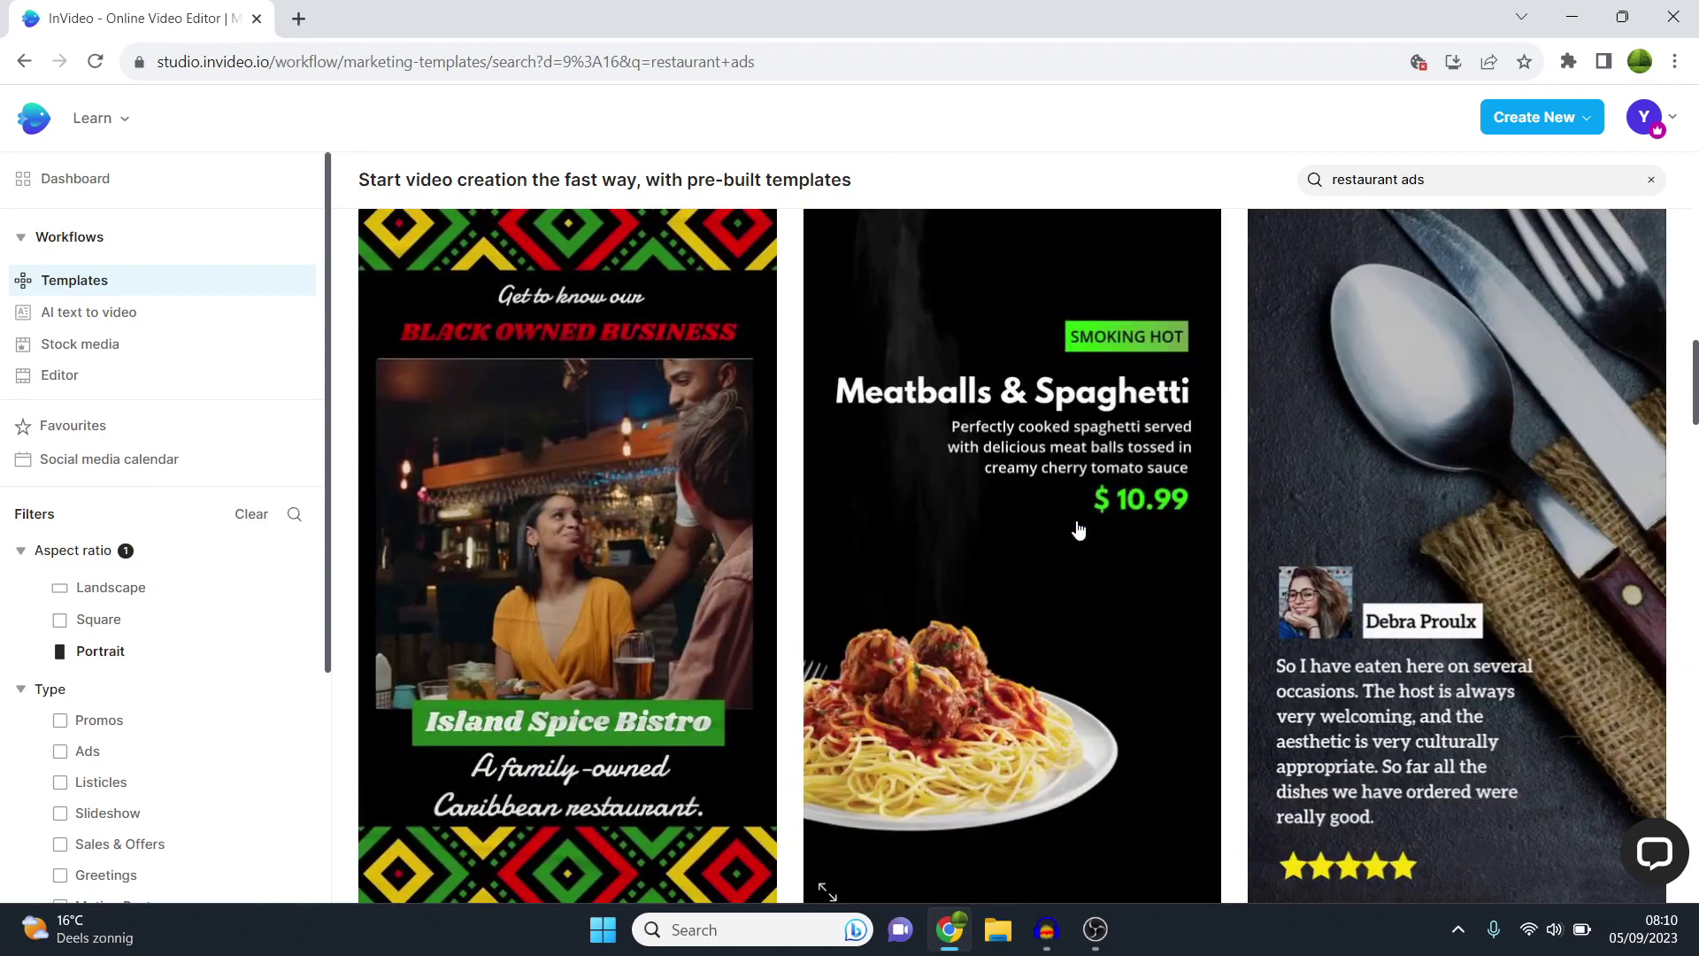
pyautogui.scroll(-5, 1078, 529)
# Step: Browse further through the portrait templates, then clear the restaurant ads search
pyautogui.scroll(5, 1097, 513)
pyautogui.scroll(-4, 1068, 564)
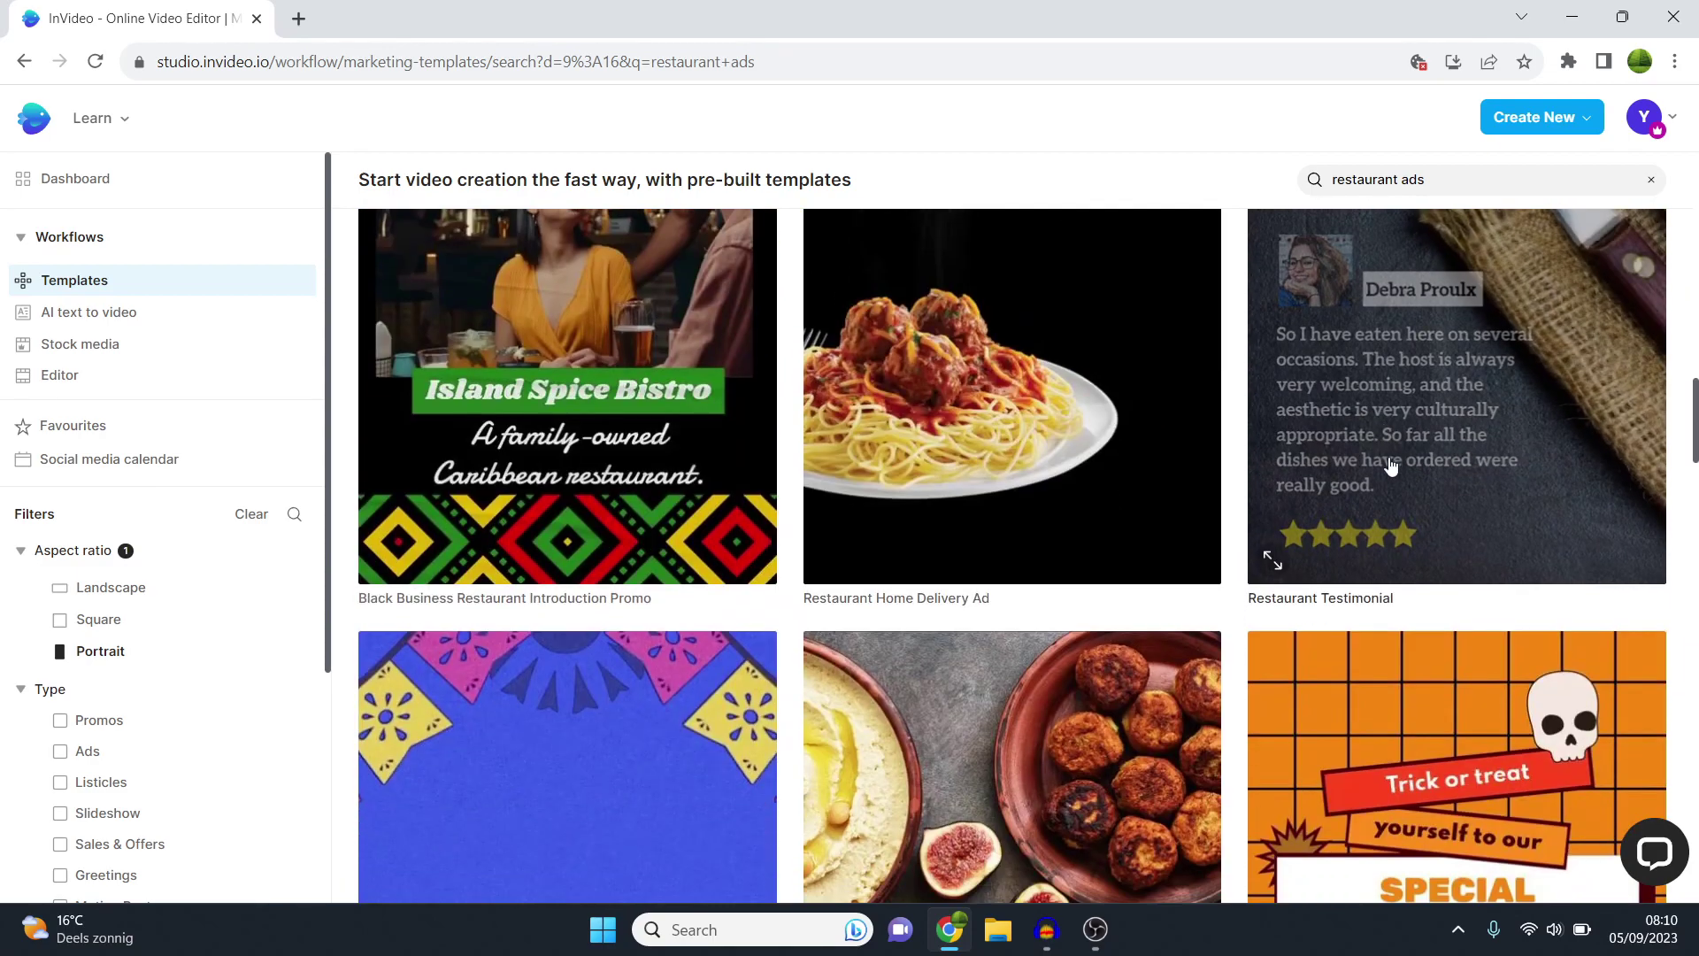
pyautogui.scroll(3, 1402, 507)
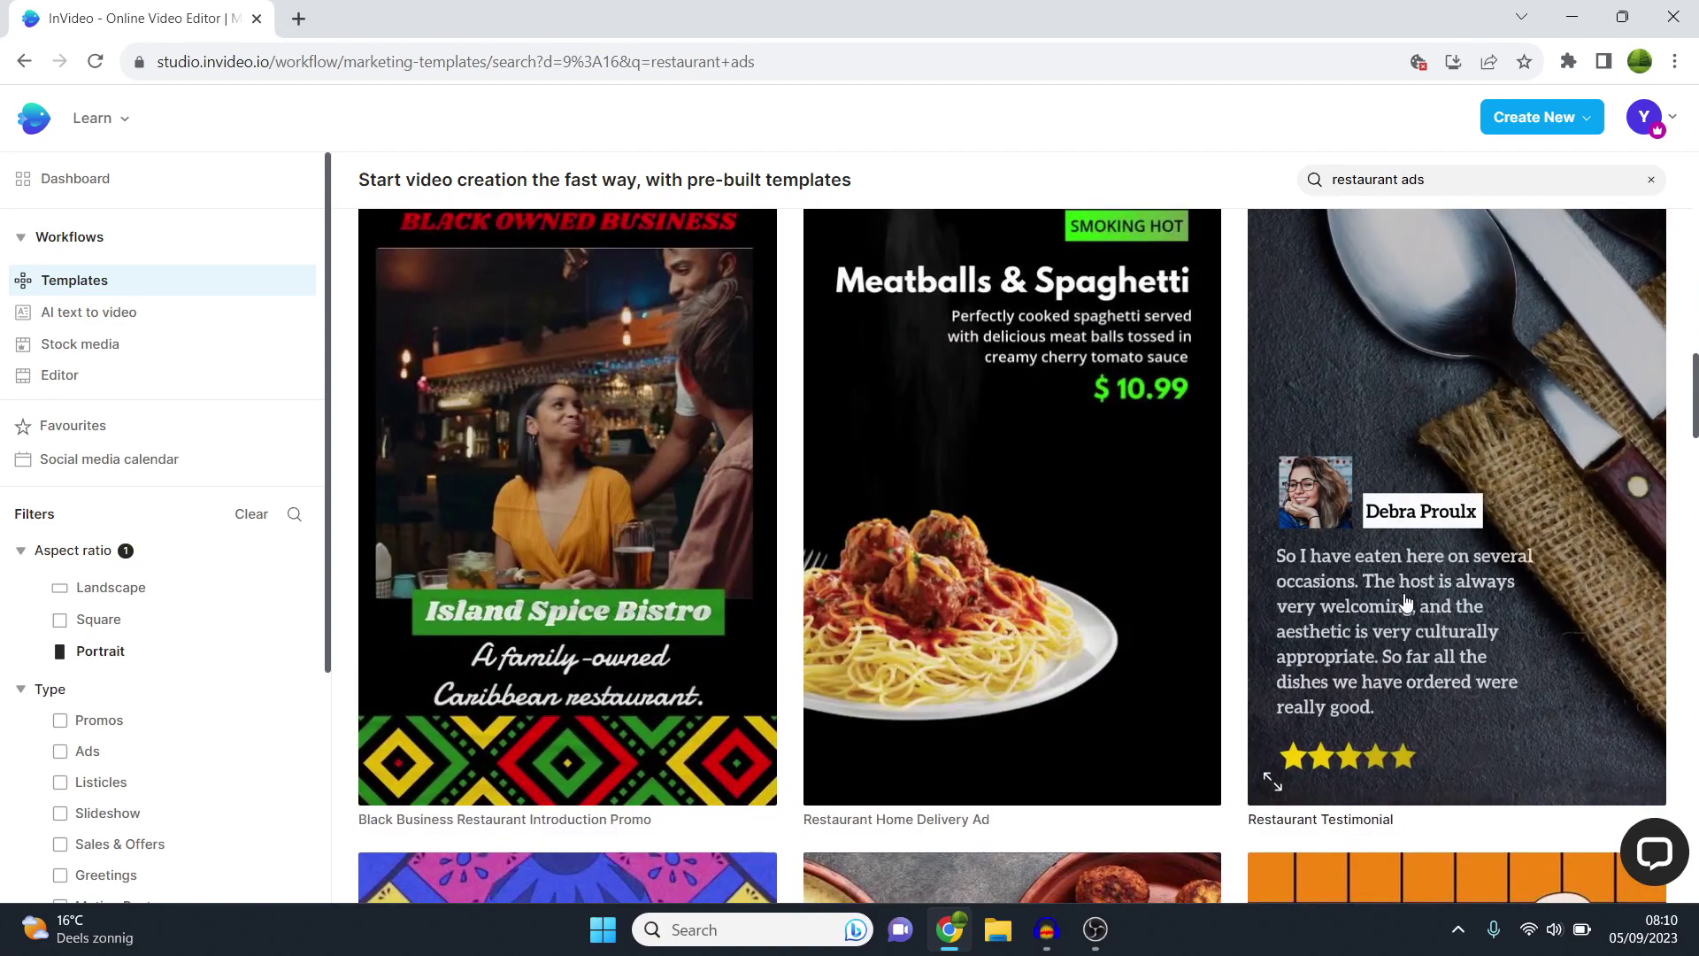
pyautogui.scroll(-5, 656, 543)
pyautogui.scroll(-2, 720, 581)
pyautogui.scroll(-1, 637, 544)
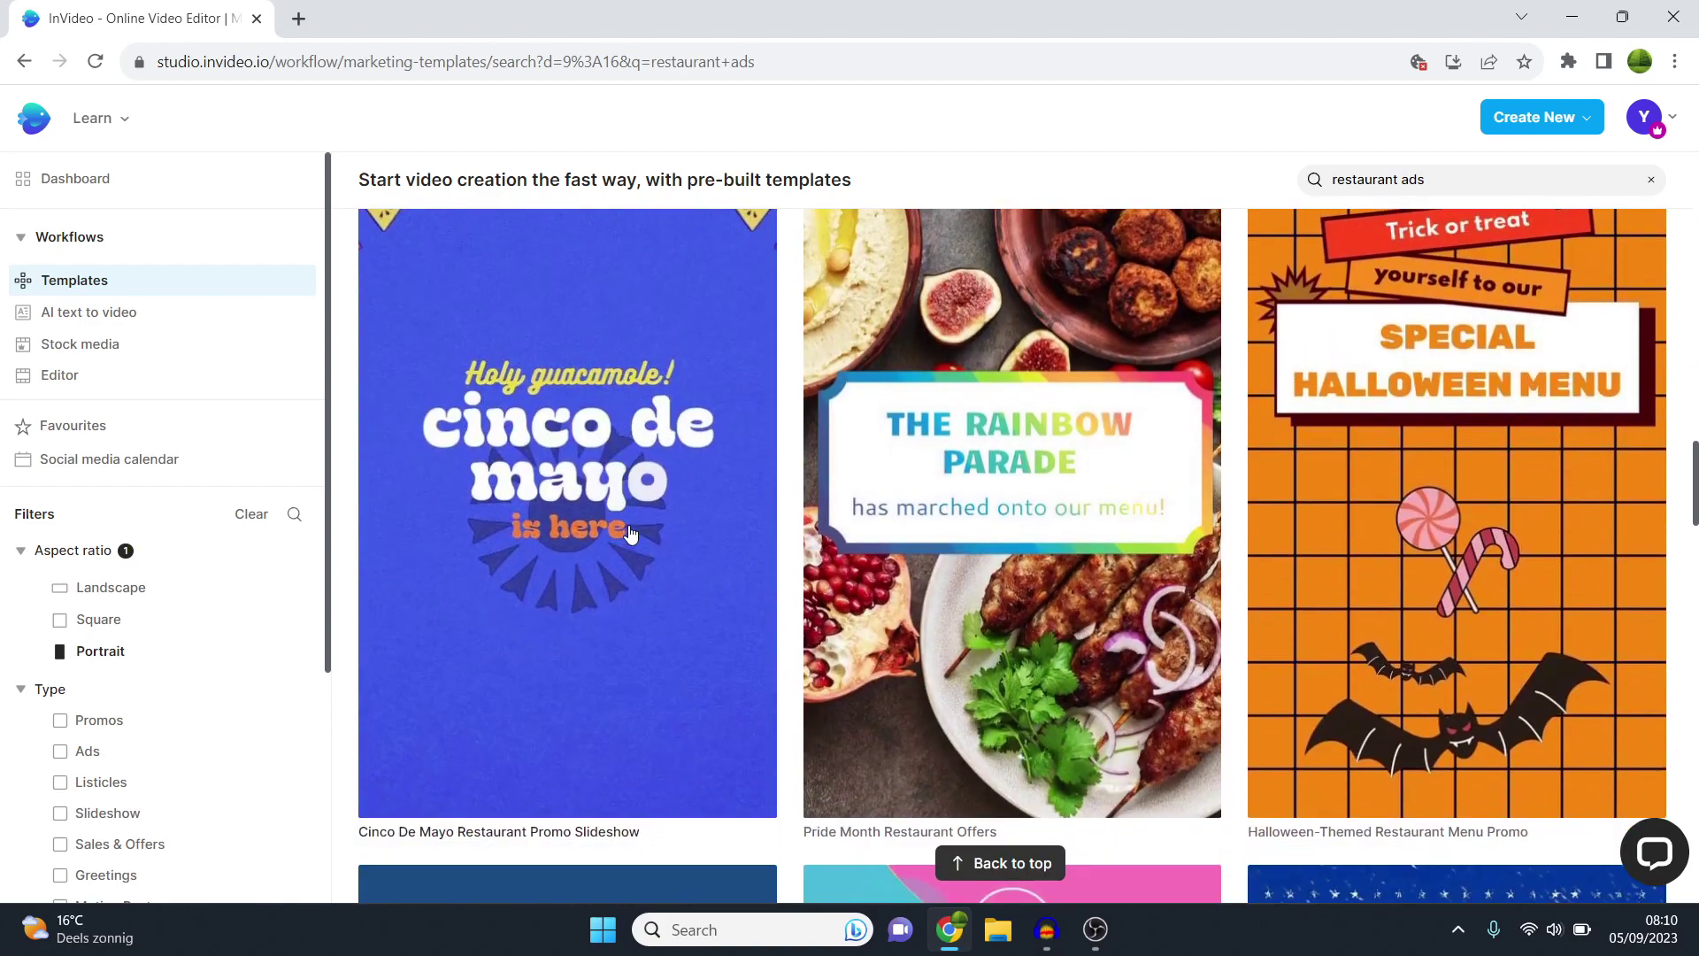
pyautogui.scroll(-5, 1159, 504)
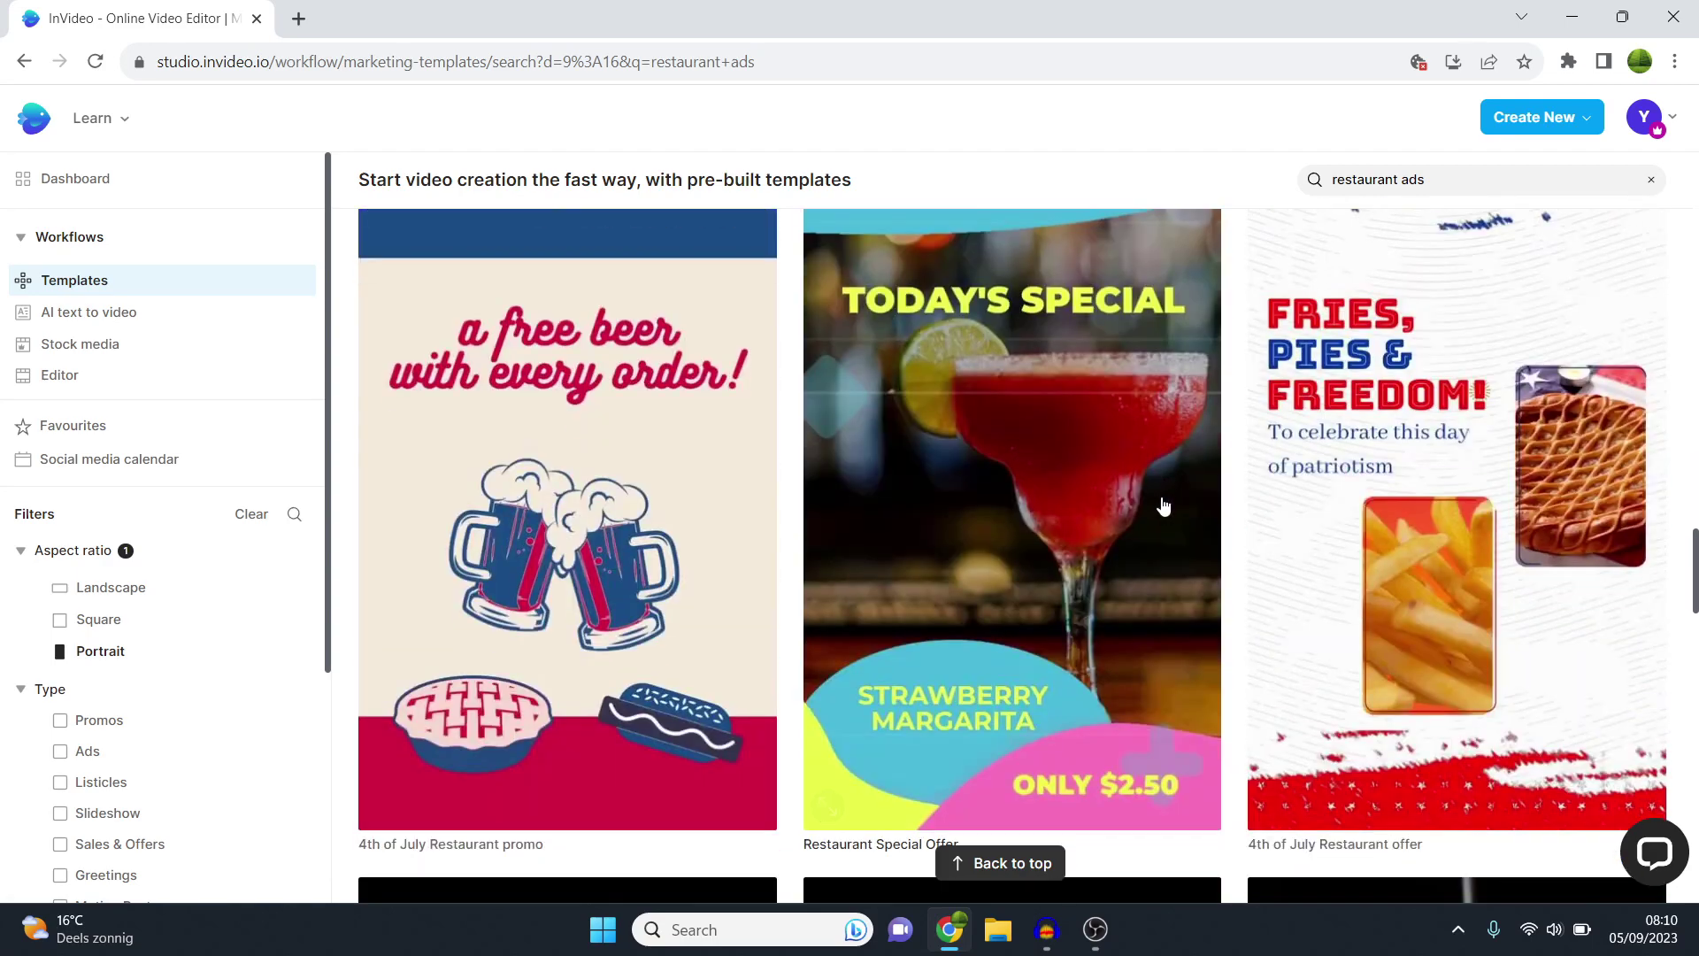
pyautogui.scroll(-5, 1162, 517)
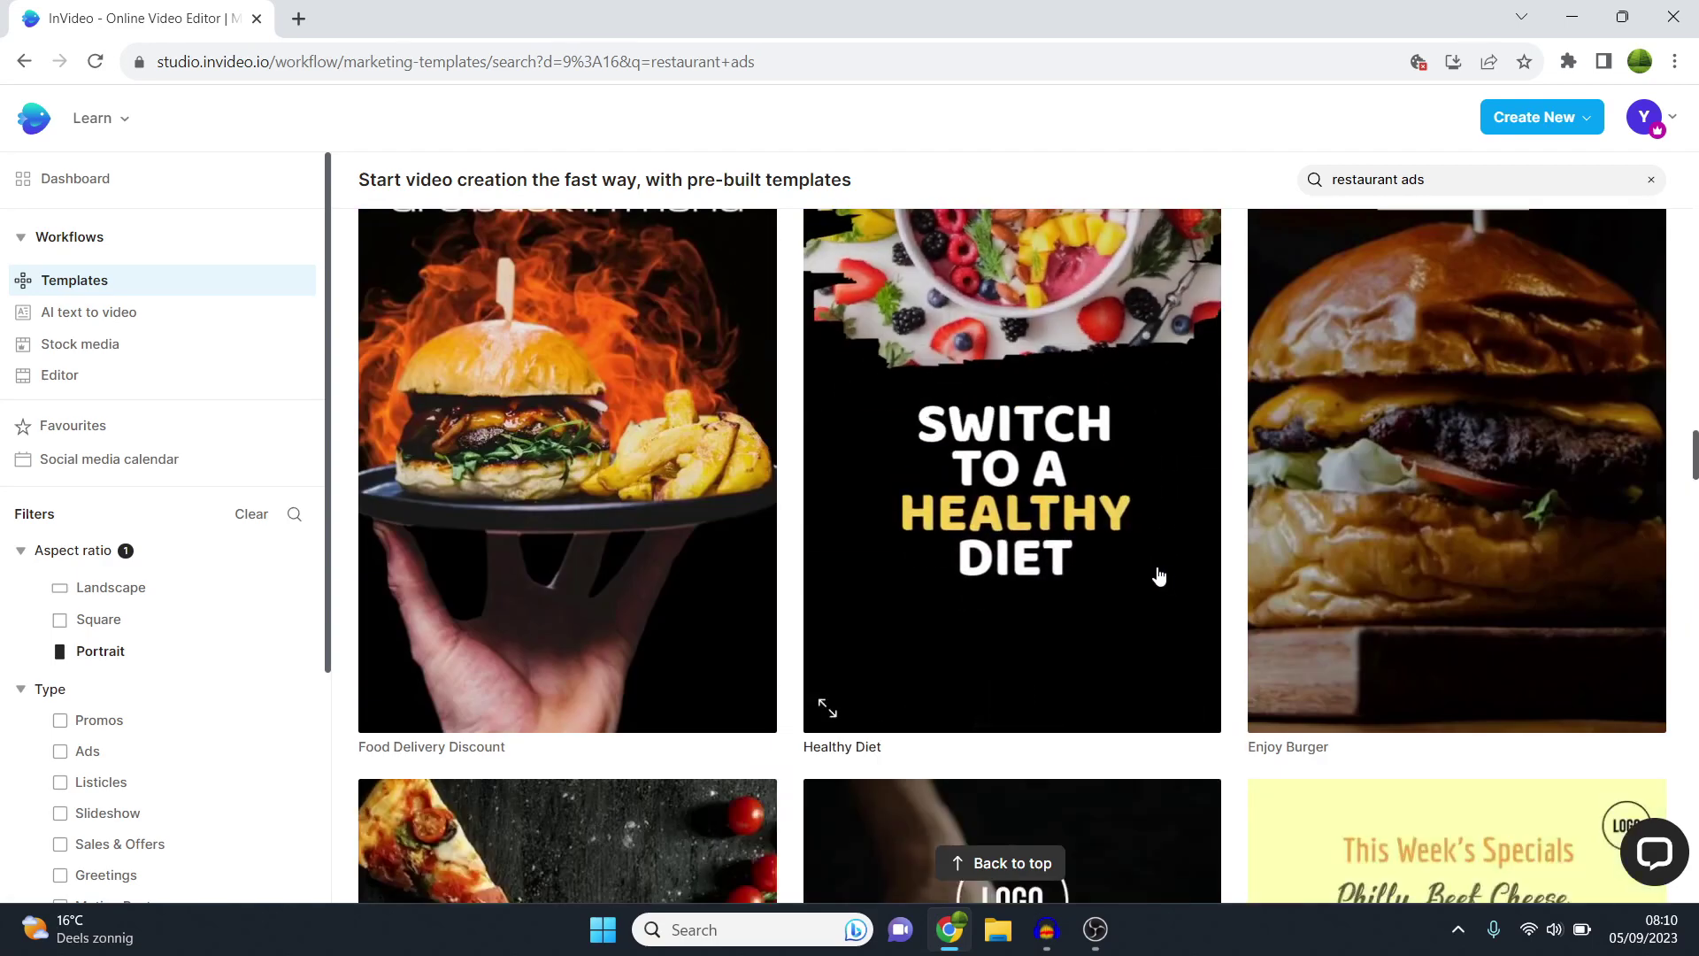
pyautogui.scroll(1, 1020, 523)
pyautogui.scroll(1, 885, 513)
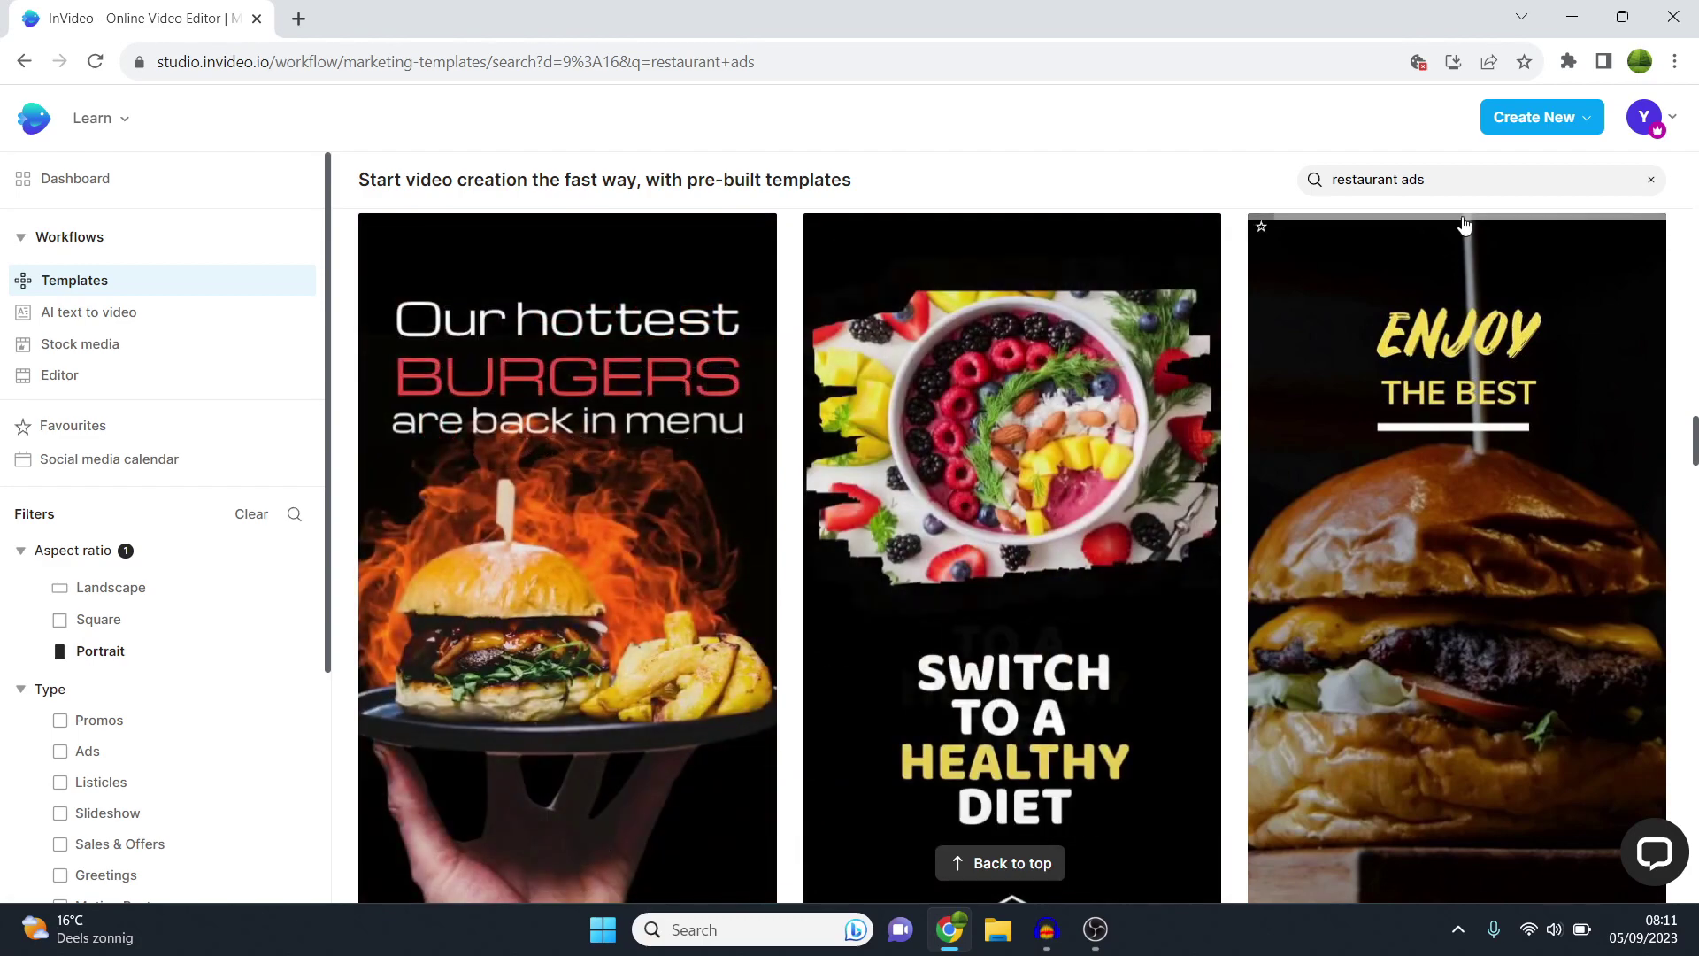
pyautogui.click(1648, 180)
pyautogui.write('rea')
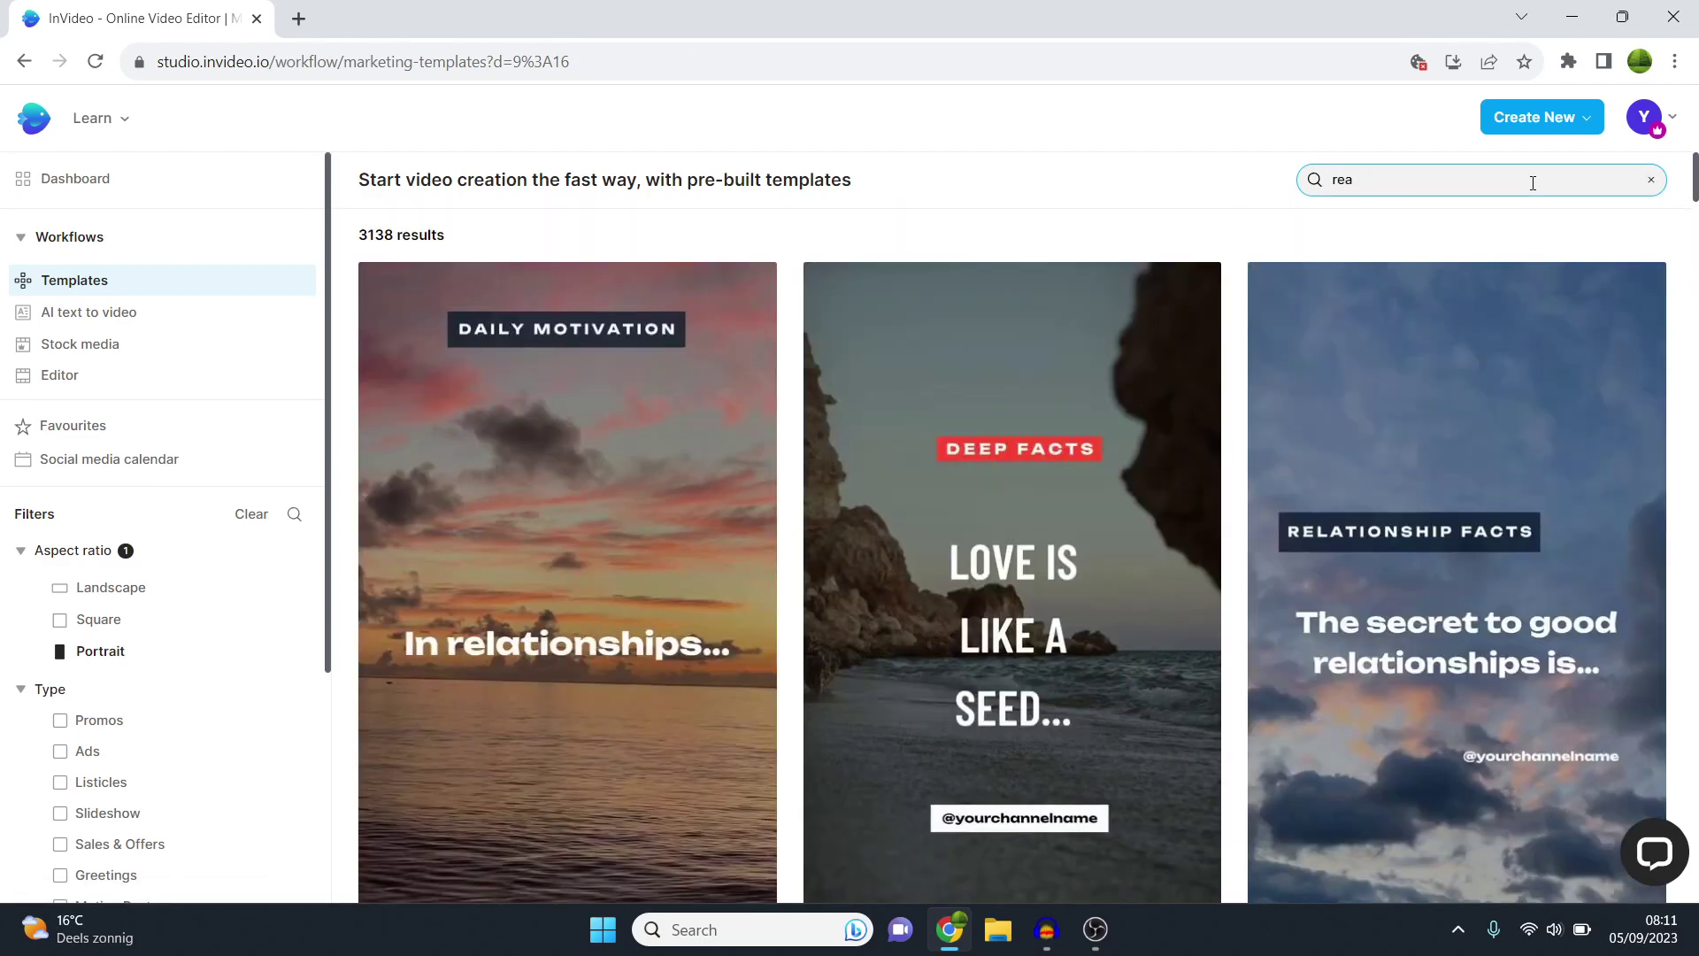
# Step: Search templates for 'real estate ads' and scroll through the results
pyautogui.write('l es')
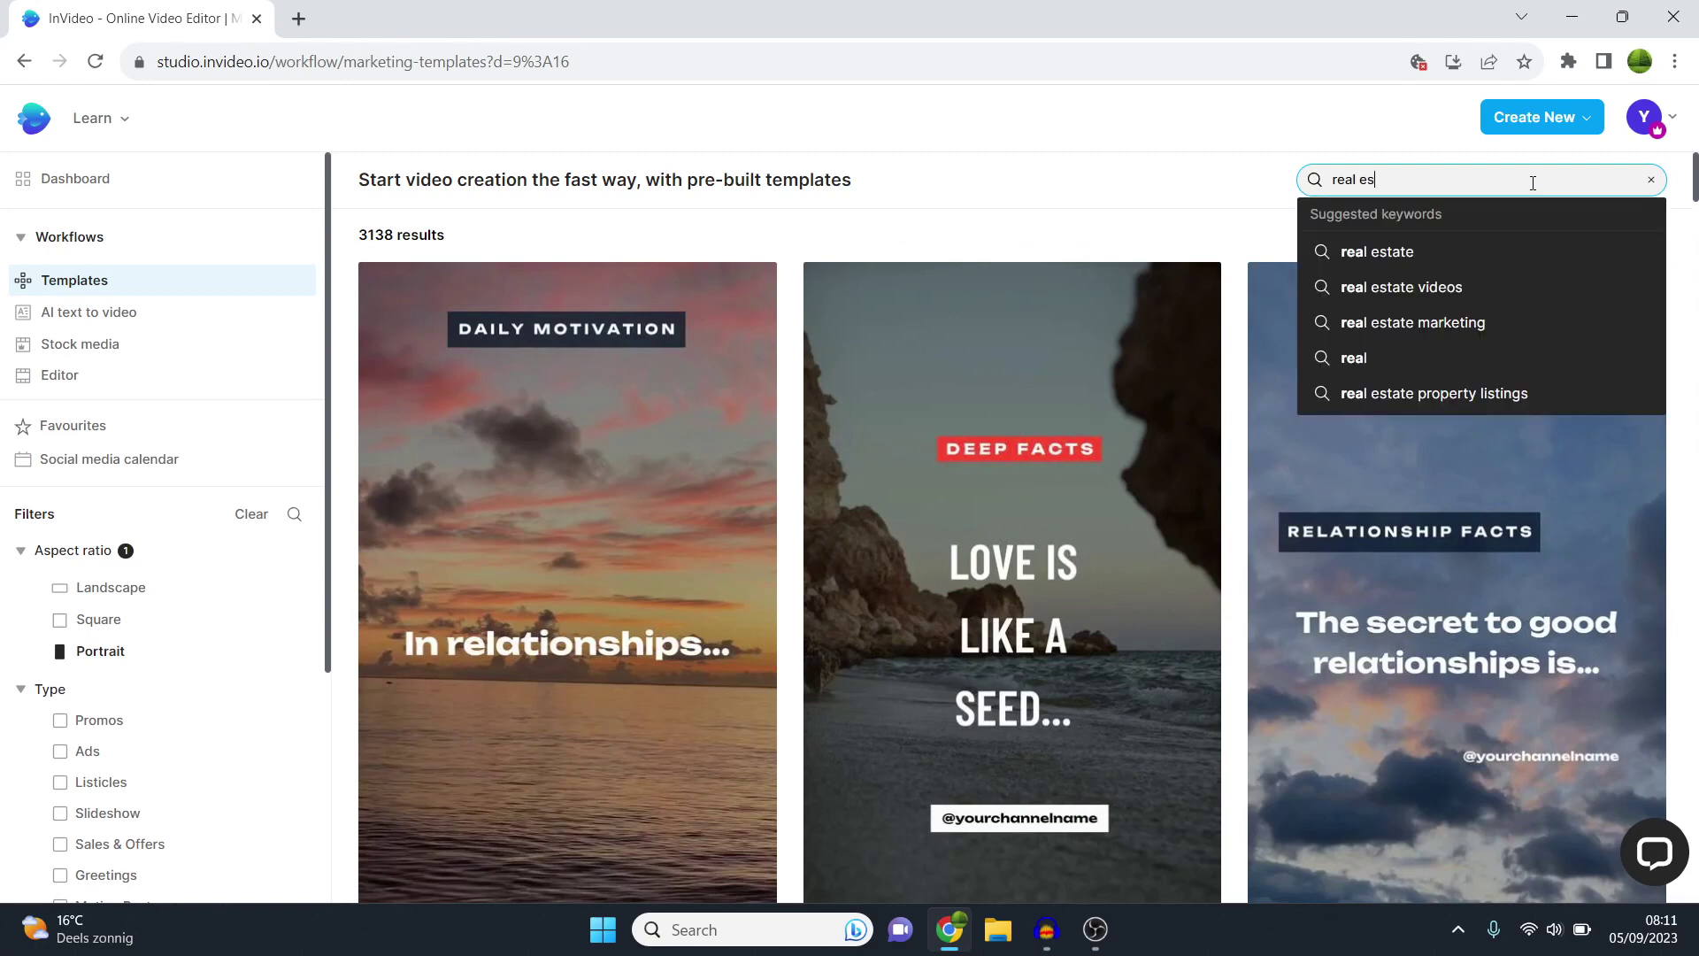
pyautogui.write('ty')
pyautogui.write('ate ')
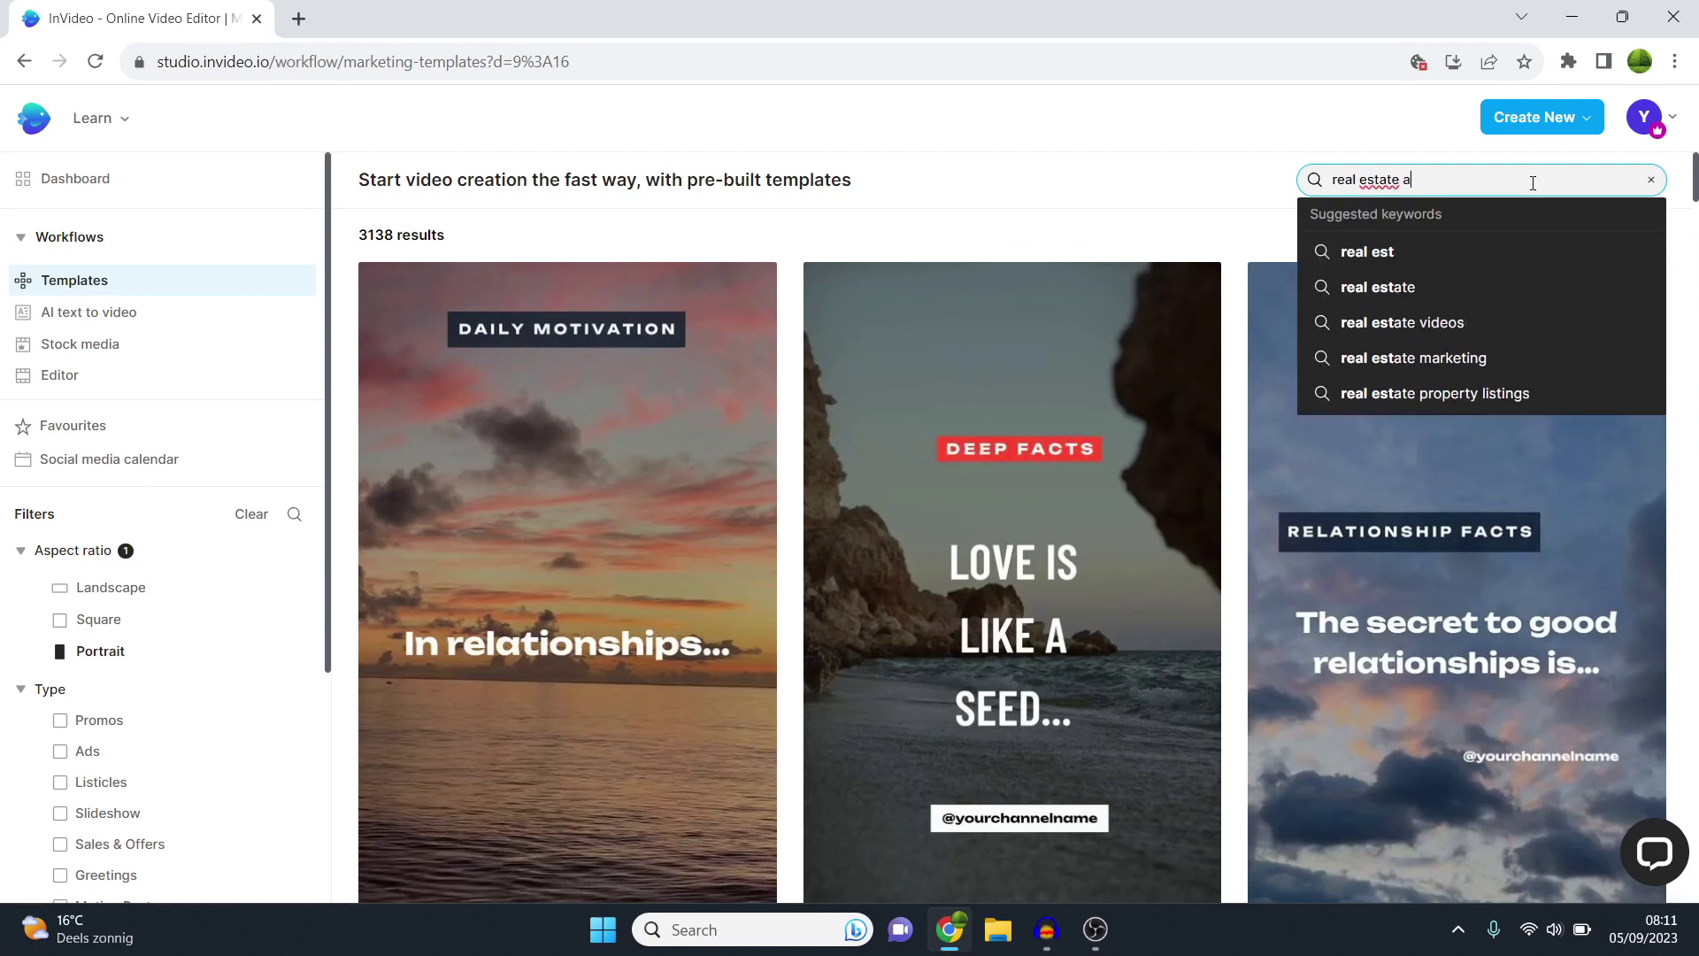
pyautogui.write('ads')
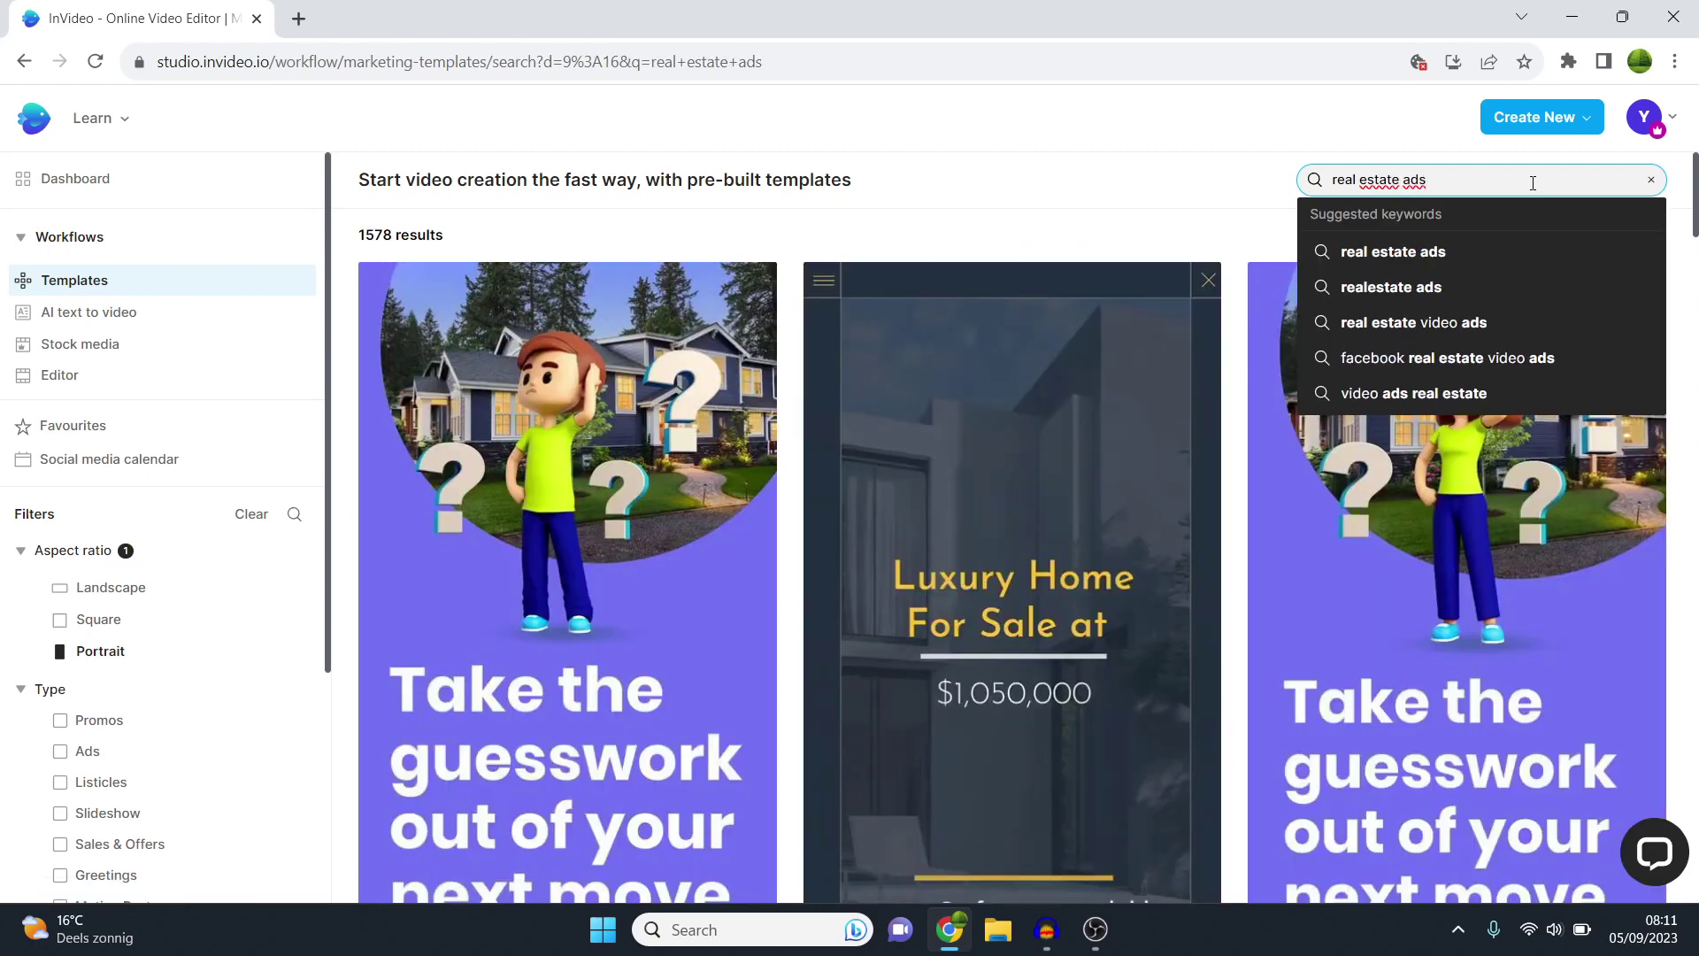
pyautogui.click(1157, 243)
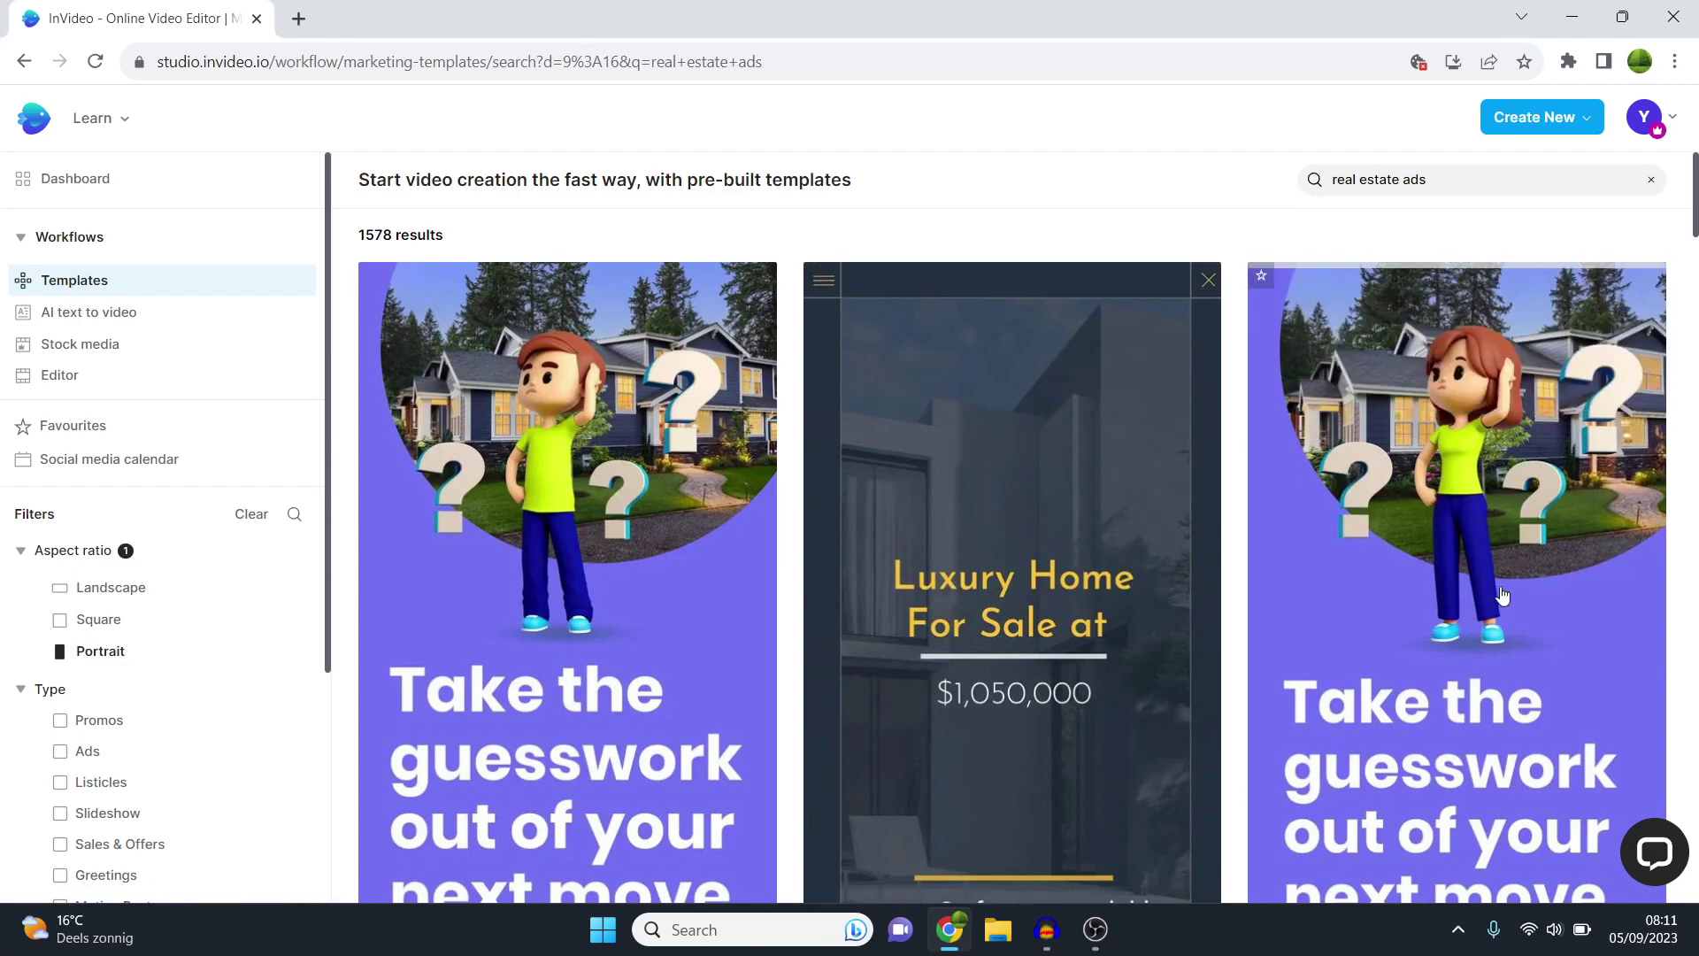
pyautogui.scroll(-8, 1501, 595)
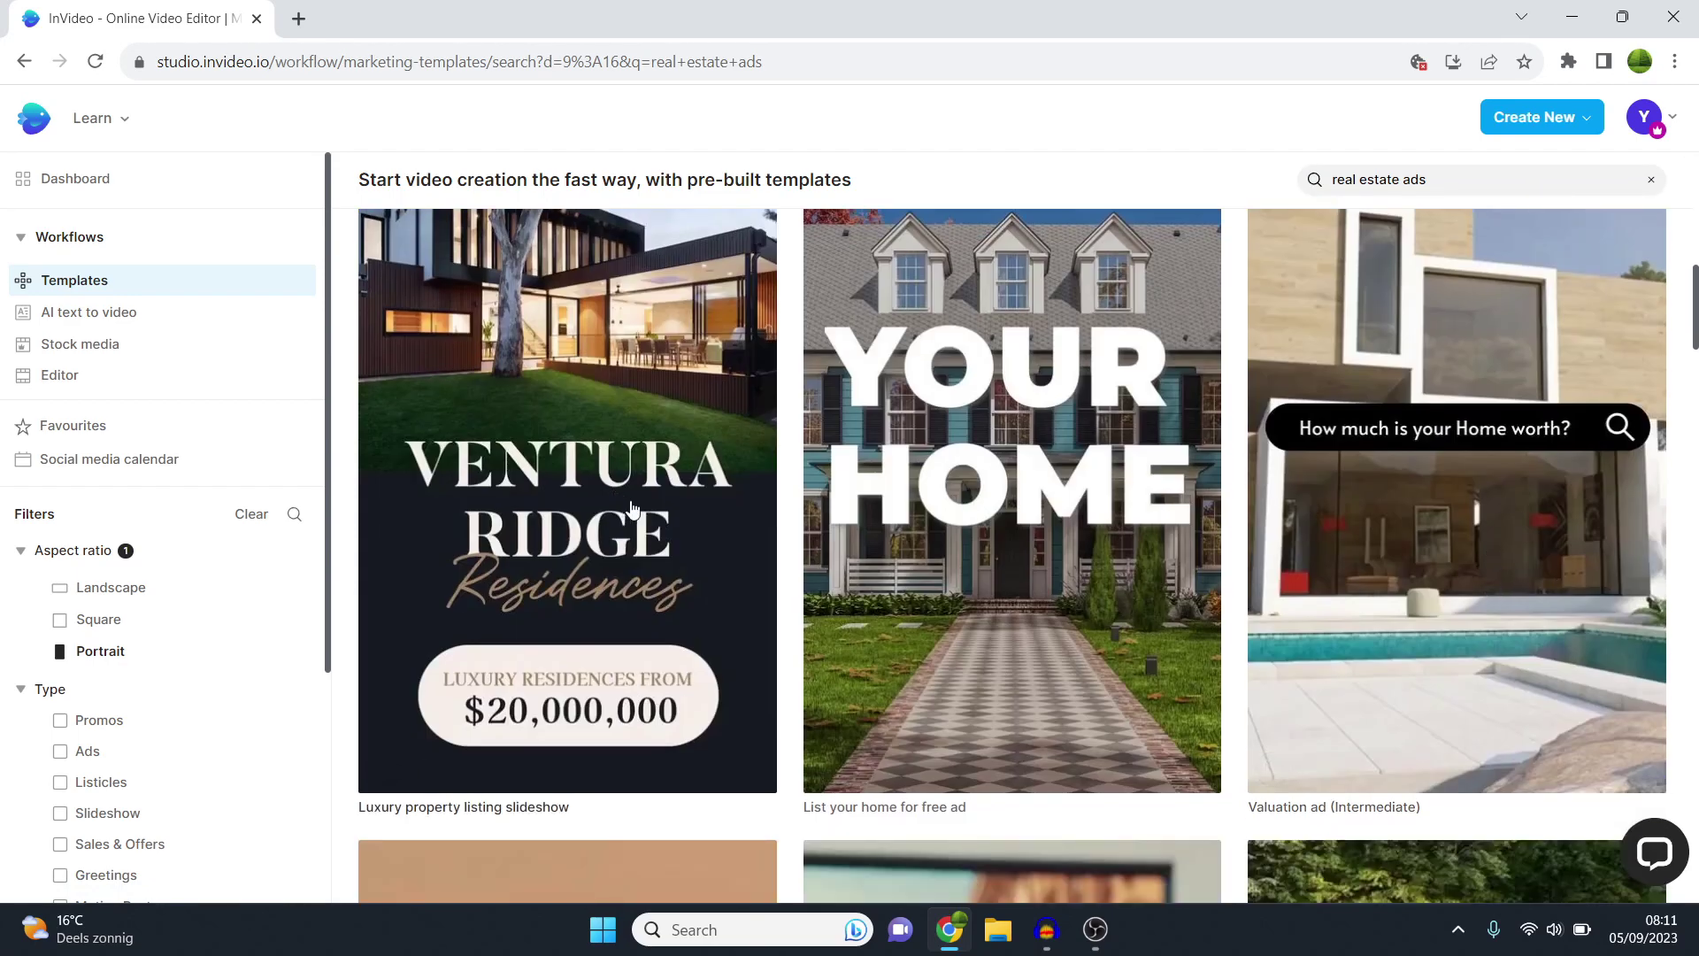
pyautogui.scroll(3, 632, 511)
pyautogui.scroll(-10, 1032, 569)
pyautogui.scroll(-8, 1316, 475)
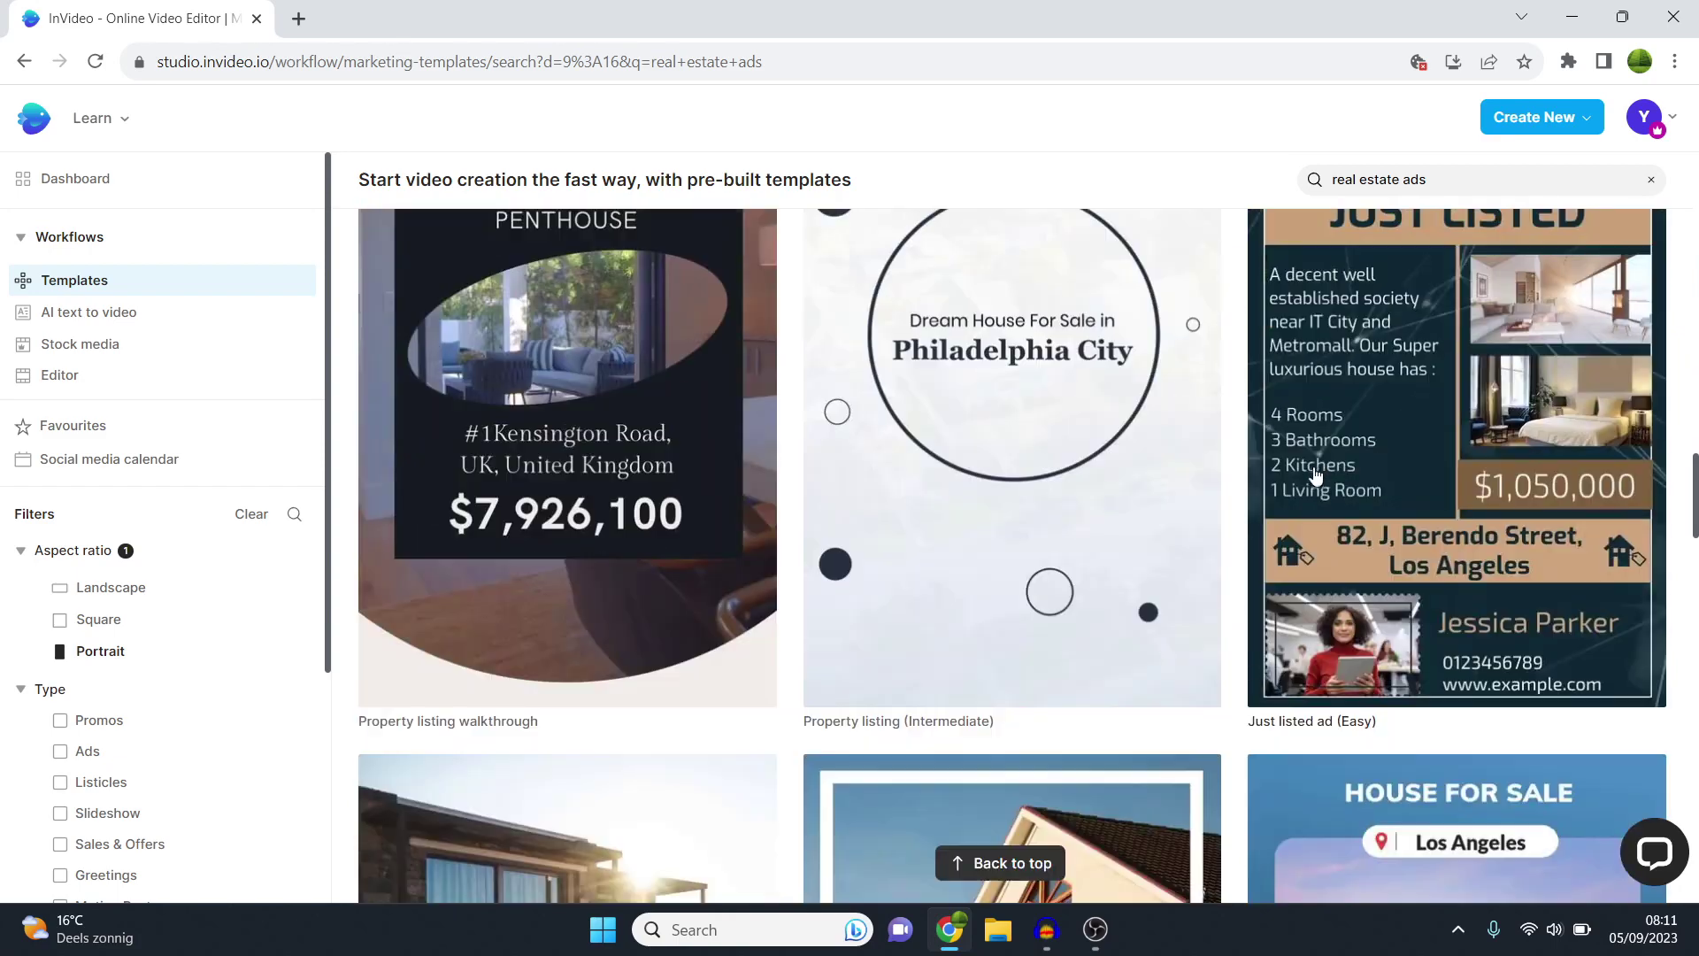
pyautogui.scroll(-6, 1316, 477)
pyautogui.scroll(-6, 1314, 500)
pyautogui.scroll(-5, 1312, 524)
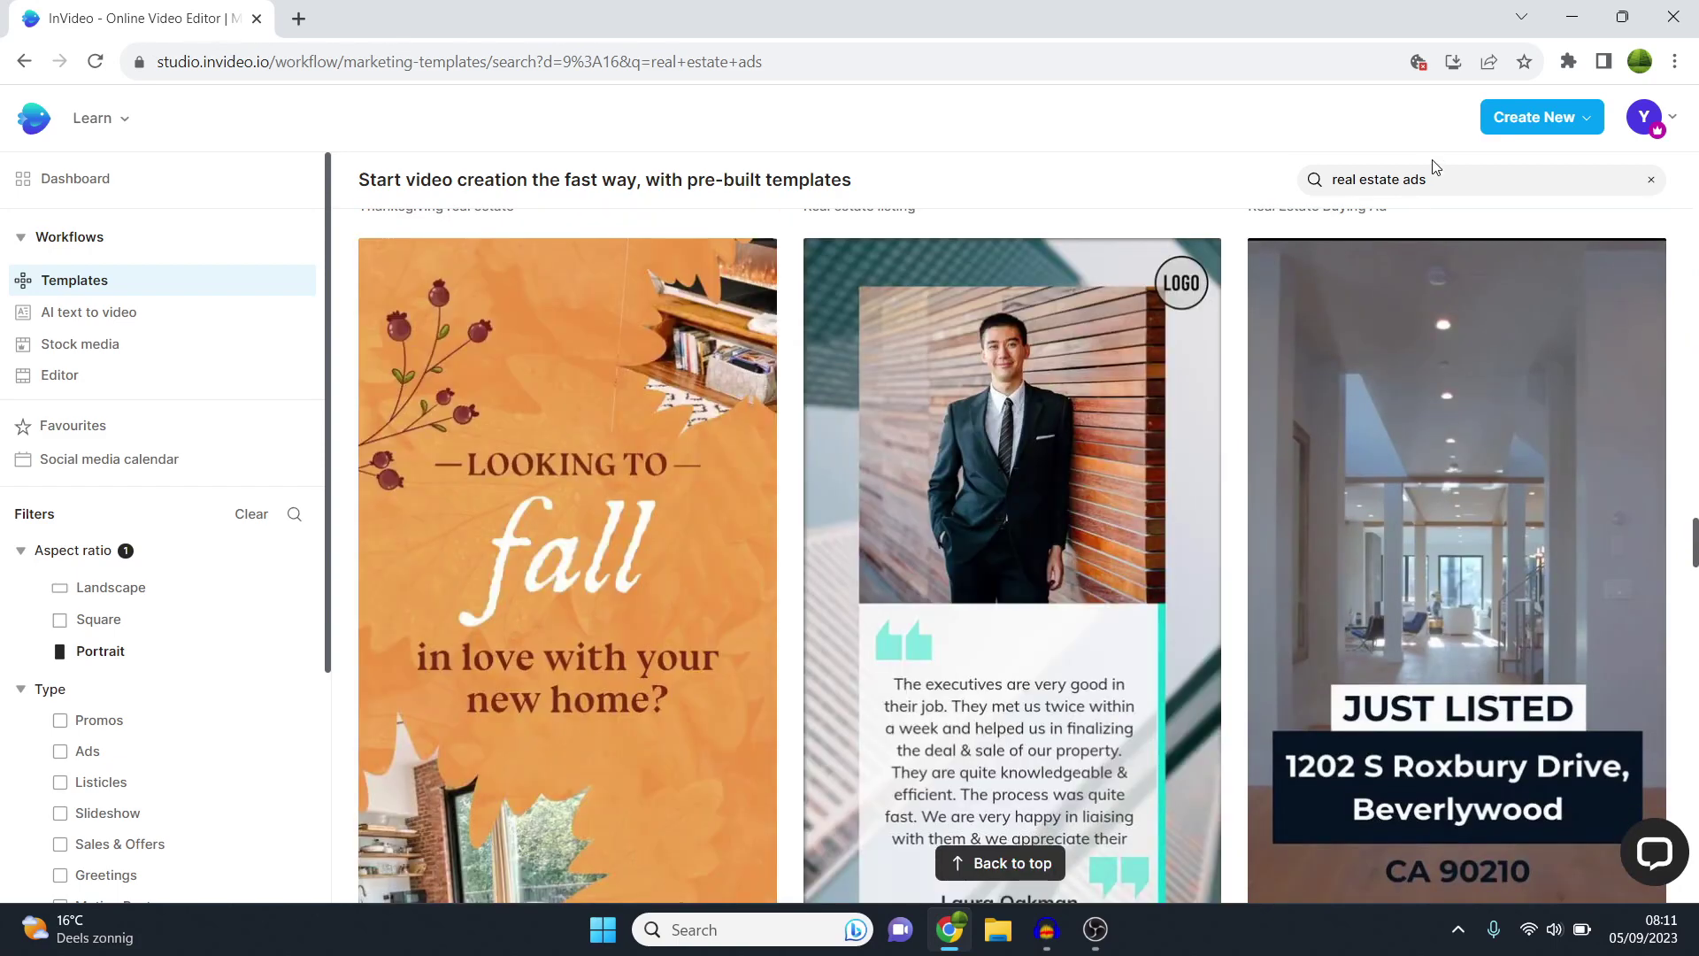
# Step: Replace the query with 'yoga studio' and run the search
pyautogui.tripleClick(1435, 177)
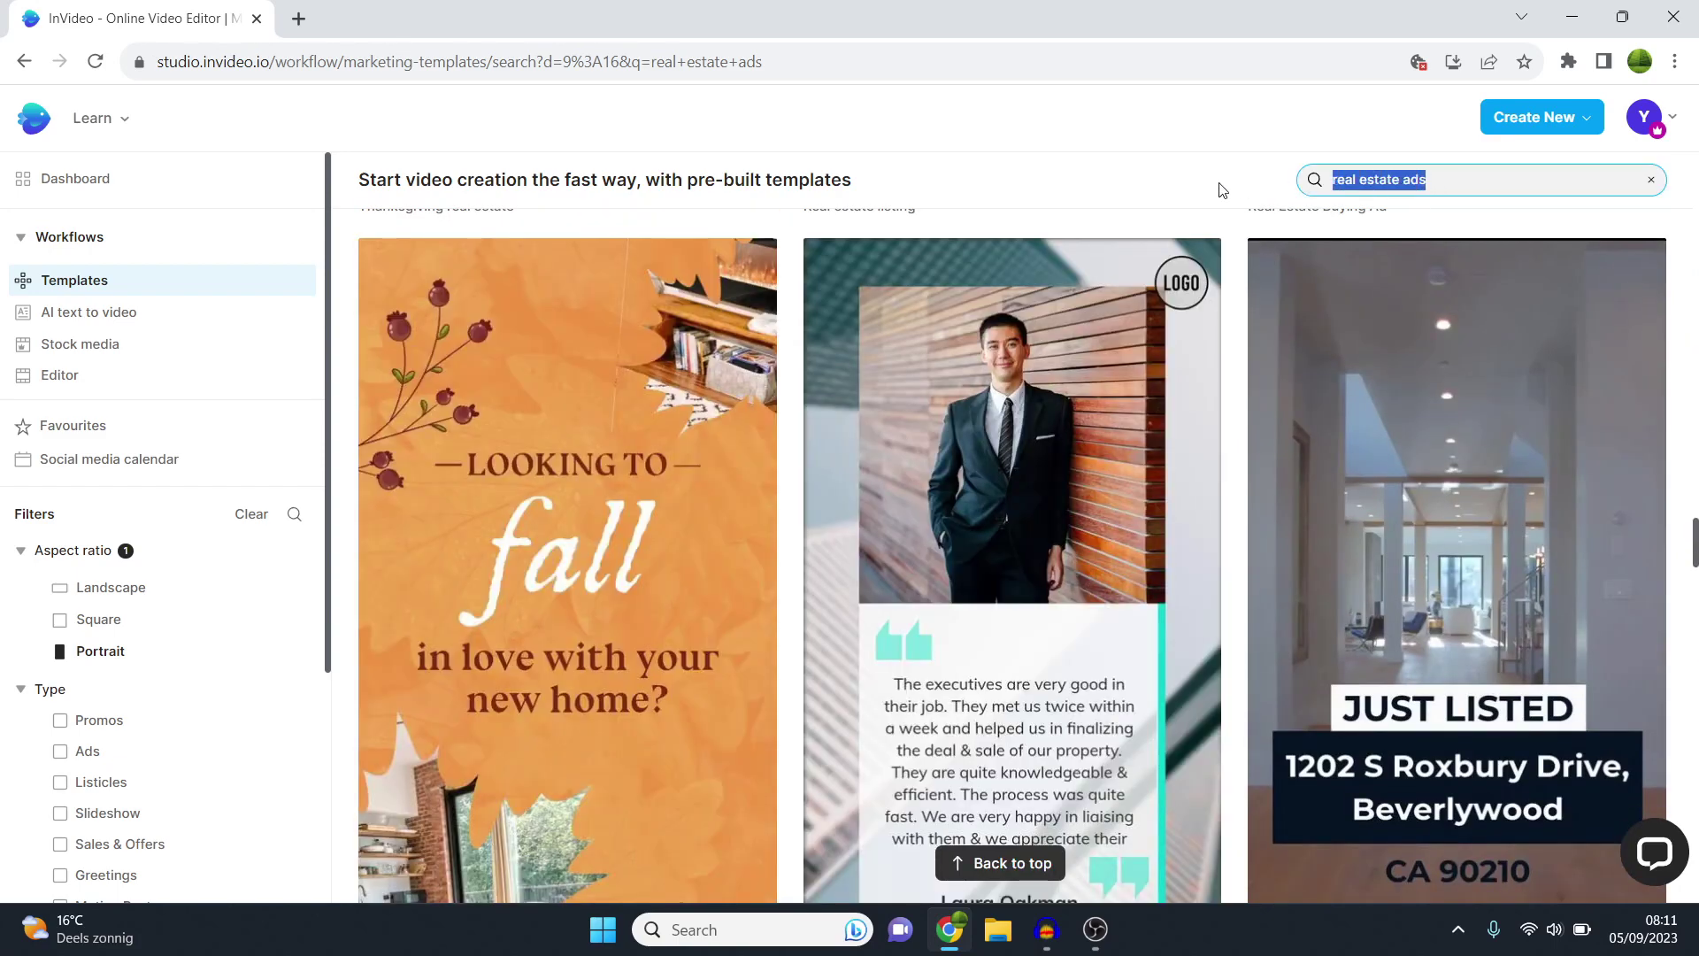
pyautogui.press('BackSpace')
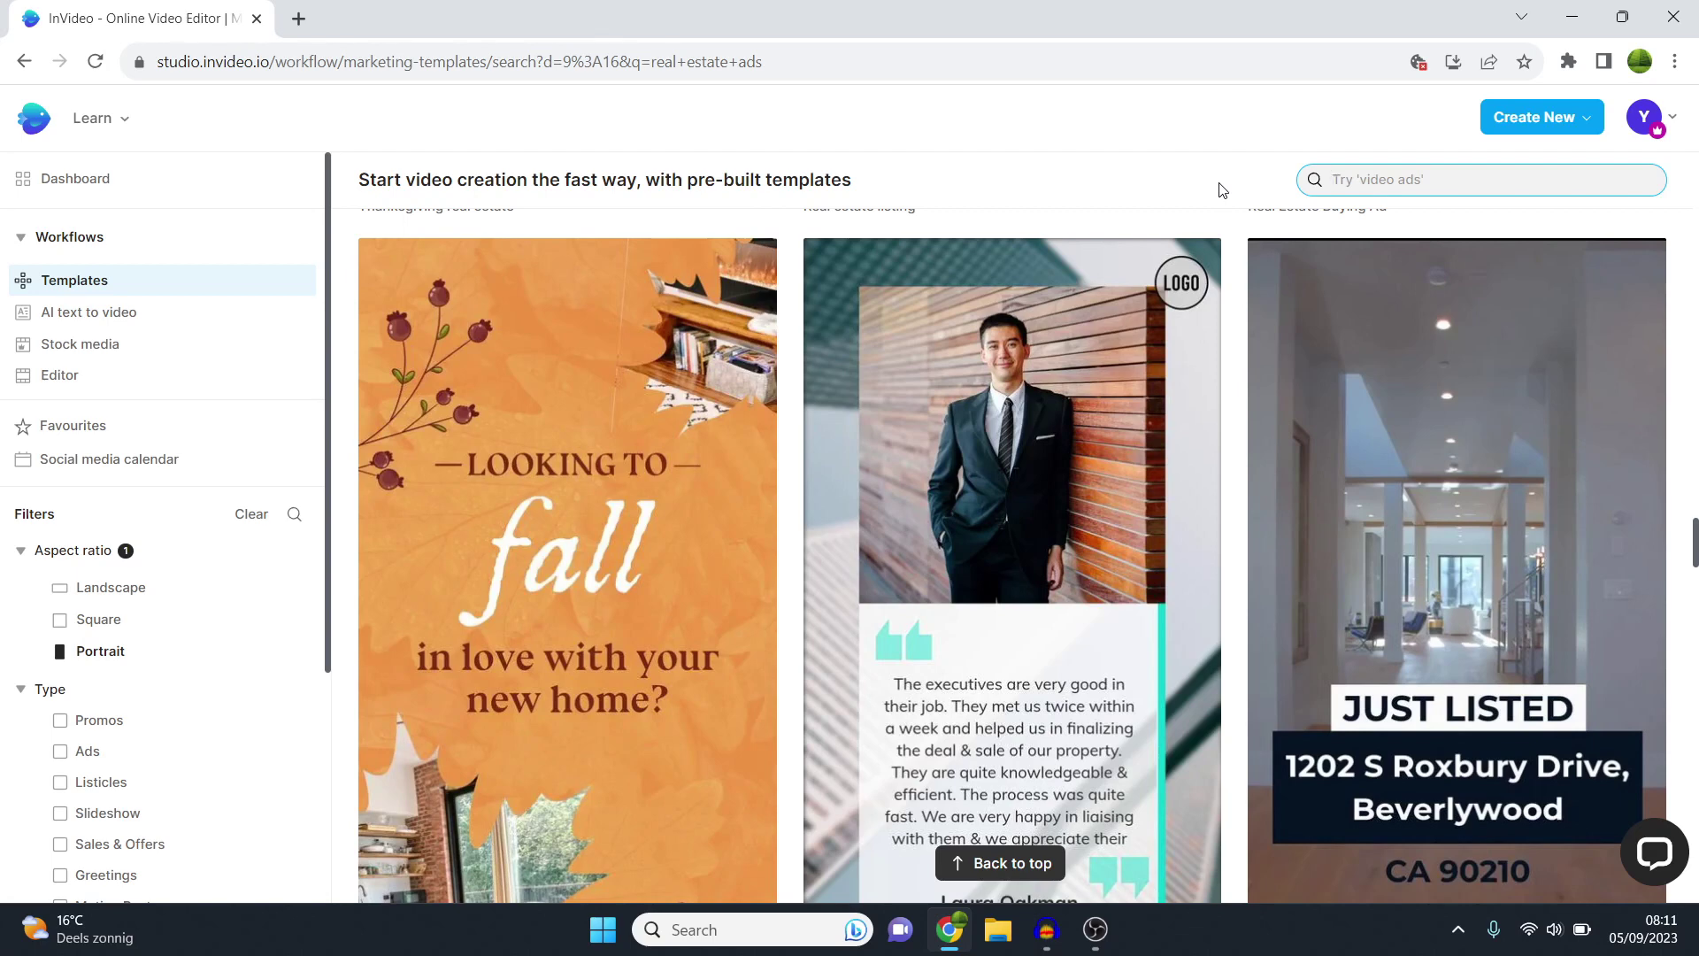
pyautogui.write('yogast')
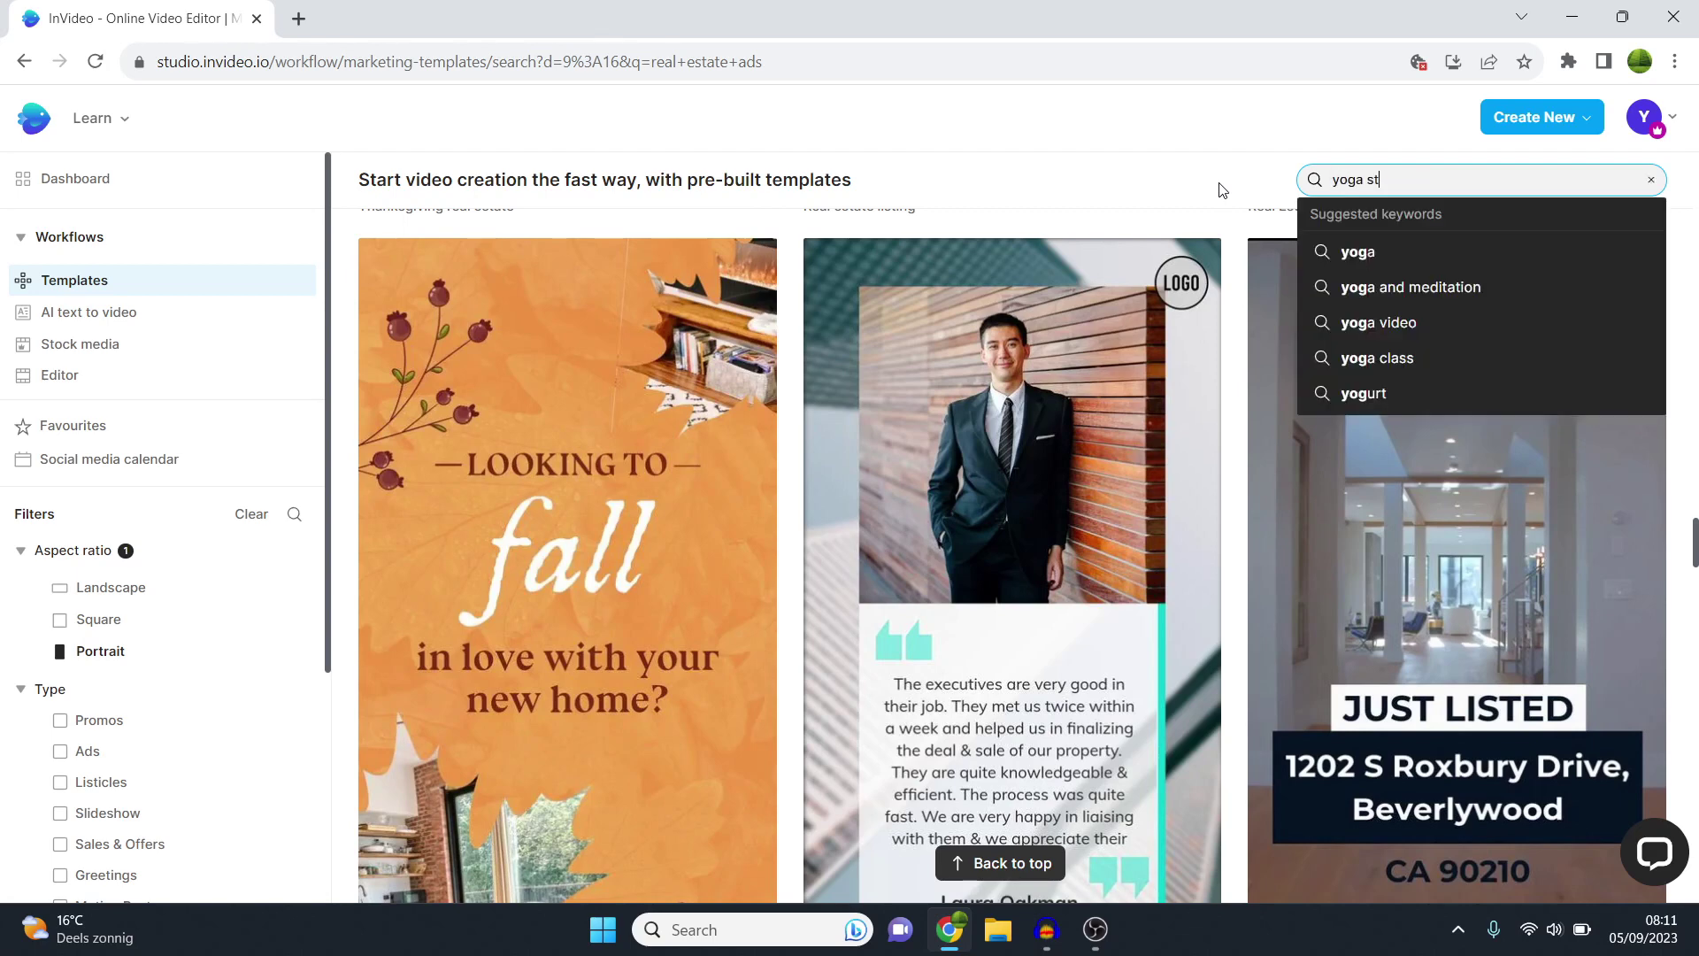
pyautogui.write('udio')
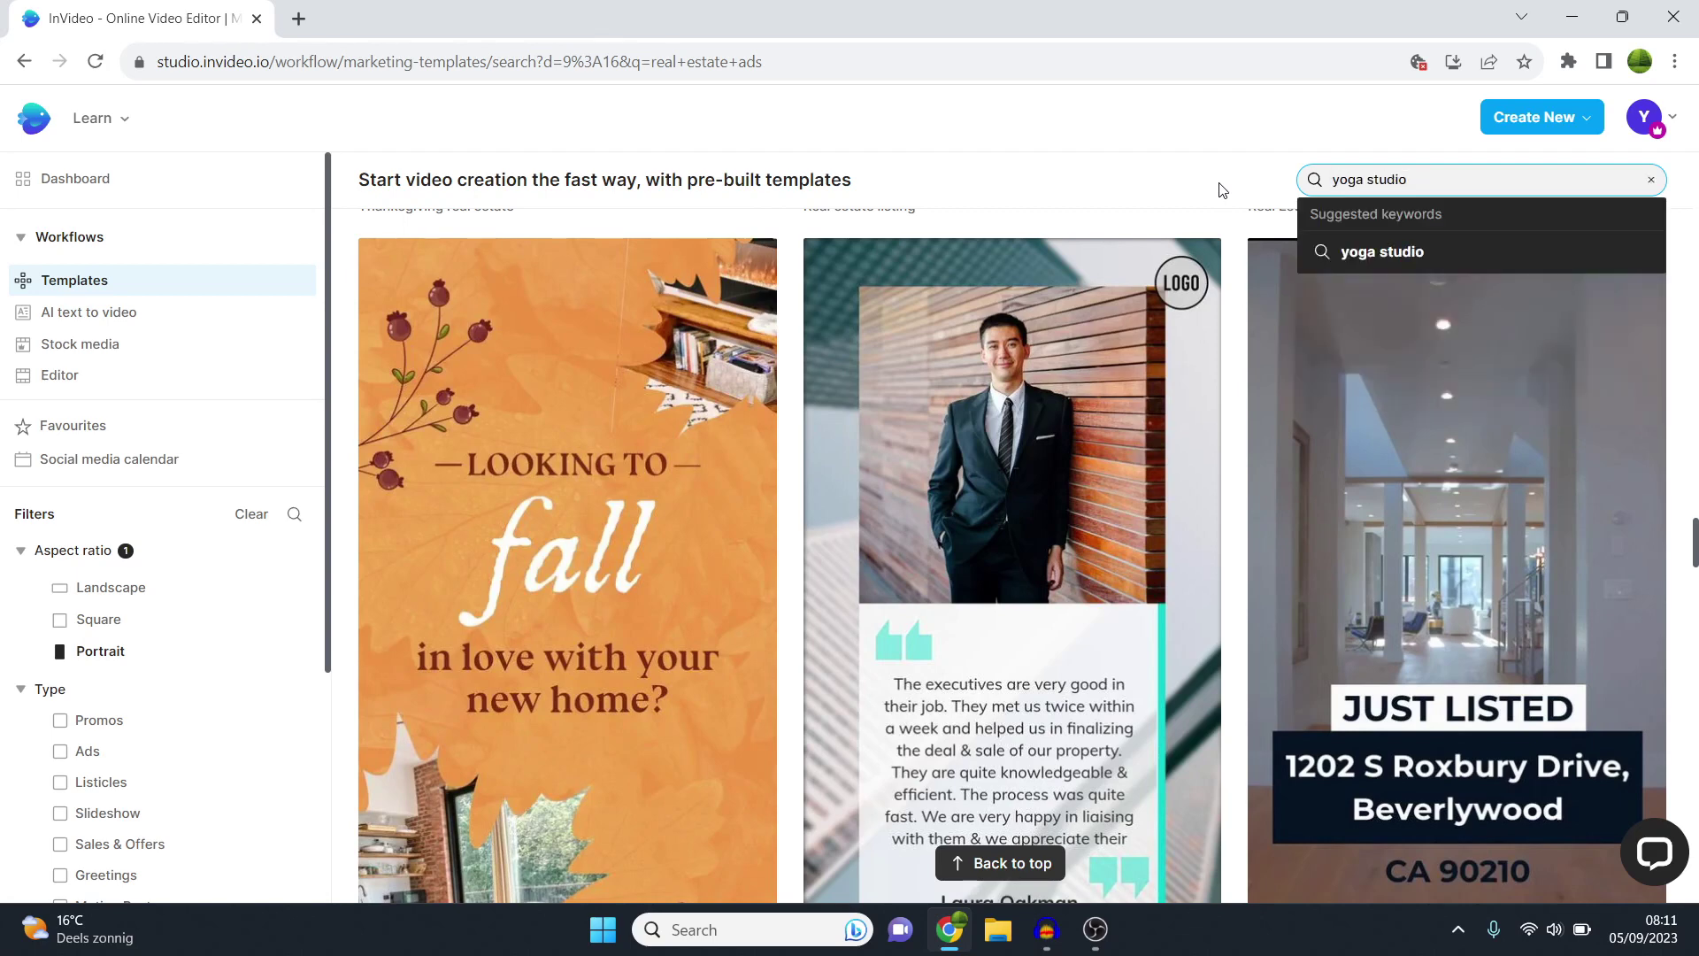
pyautogui.press('Return')
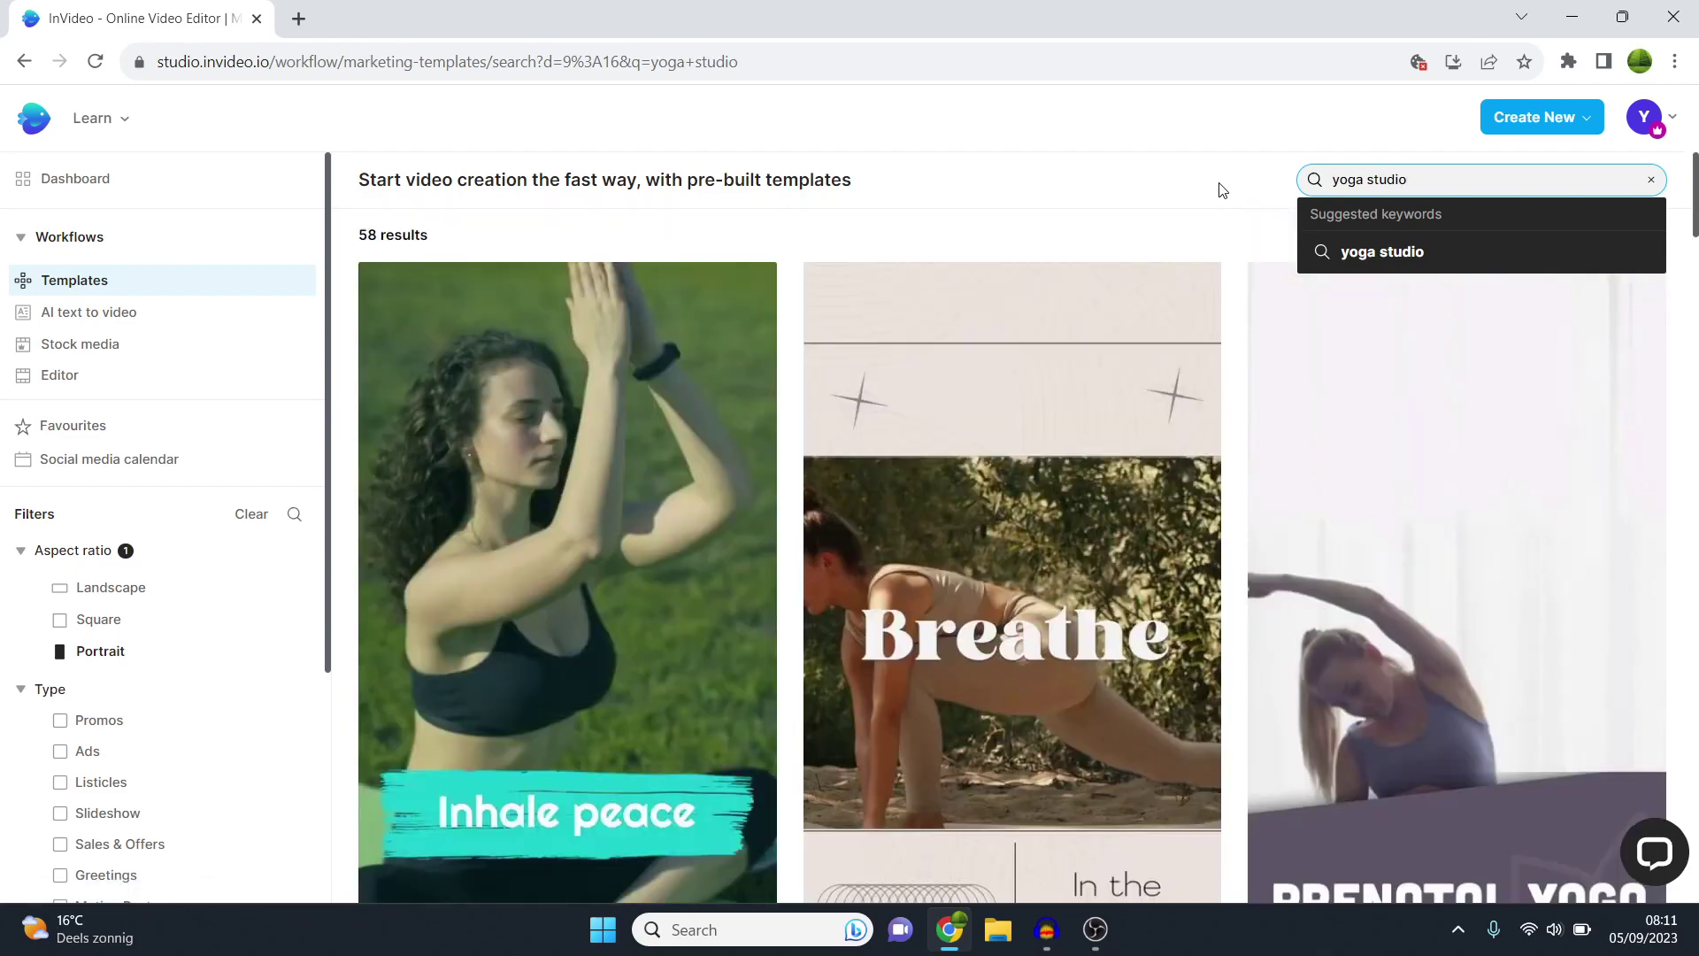
pyautogui.moveTo(567, 584)
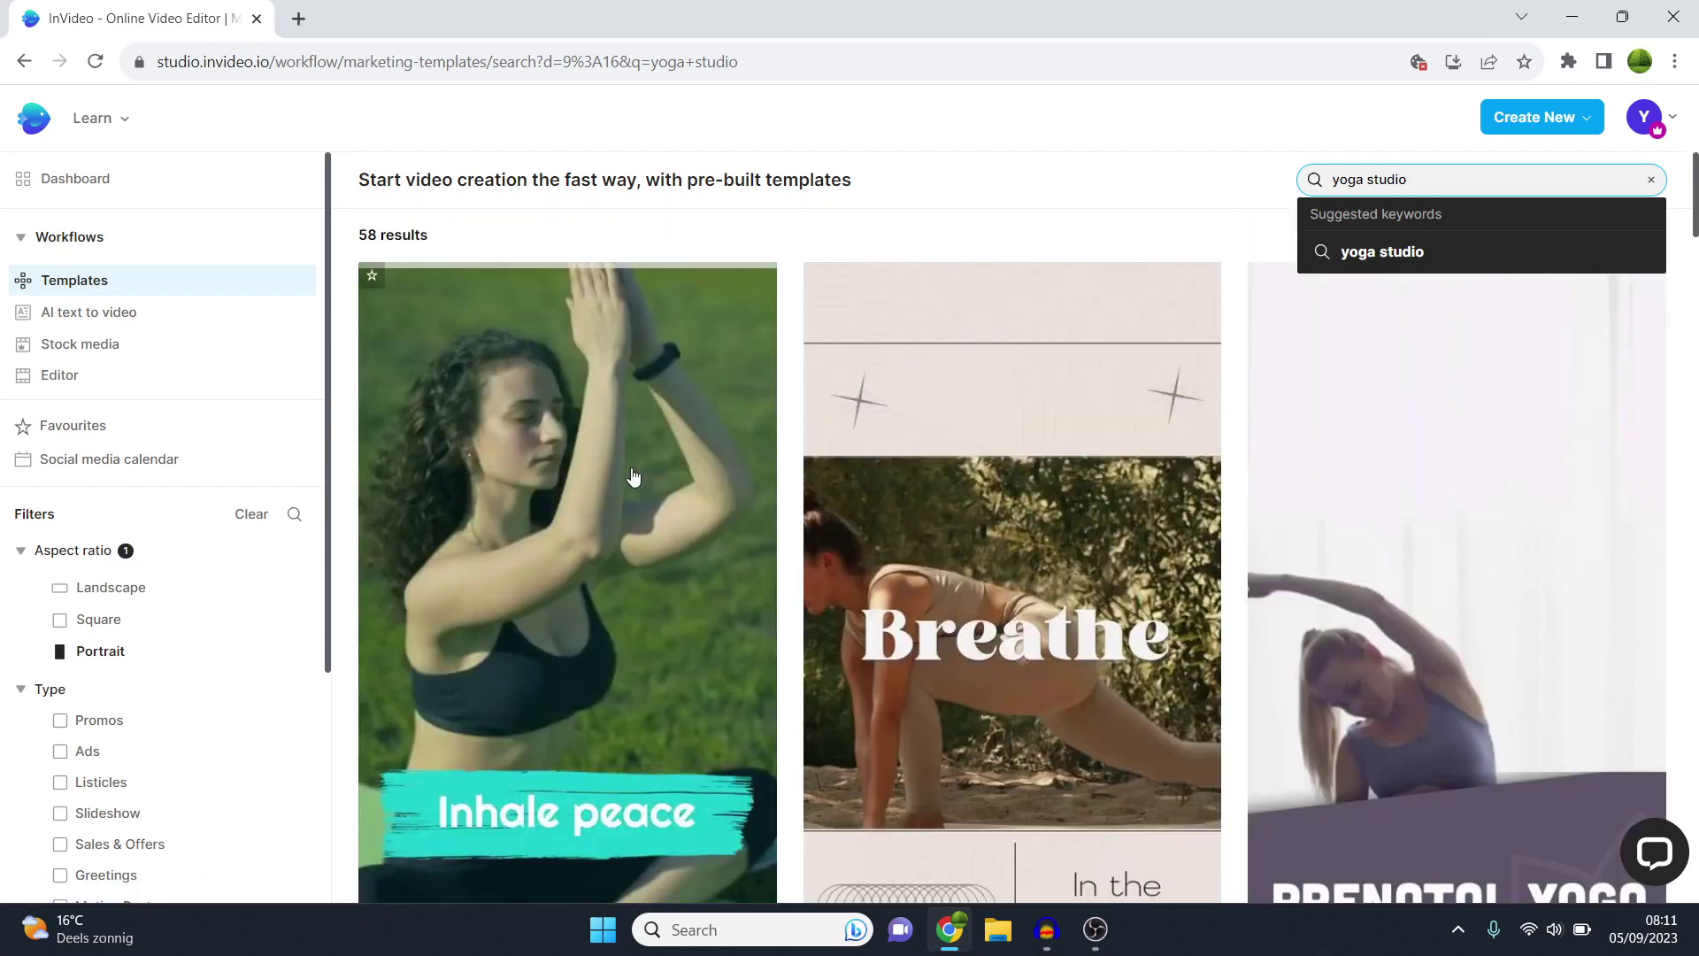
# Step: Scroll the yoga studio results, then clear the search back to 3138 portrait templates
pyautogui.scroll(-3, 709, 530)
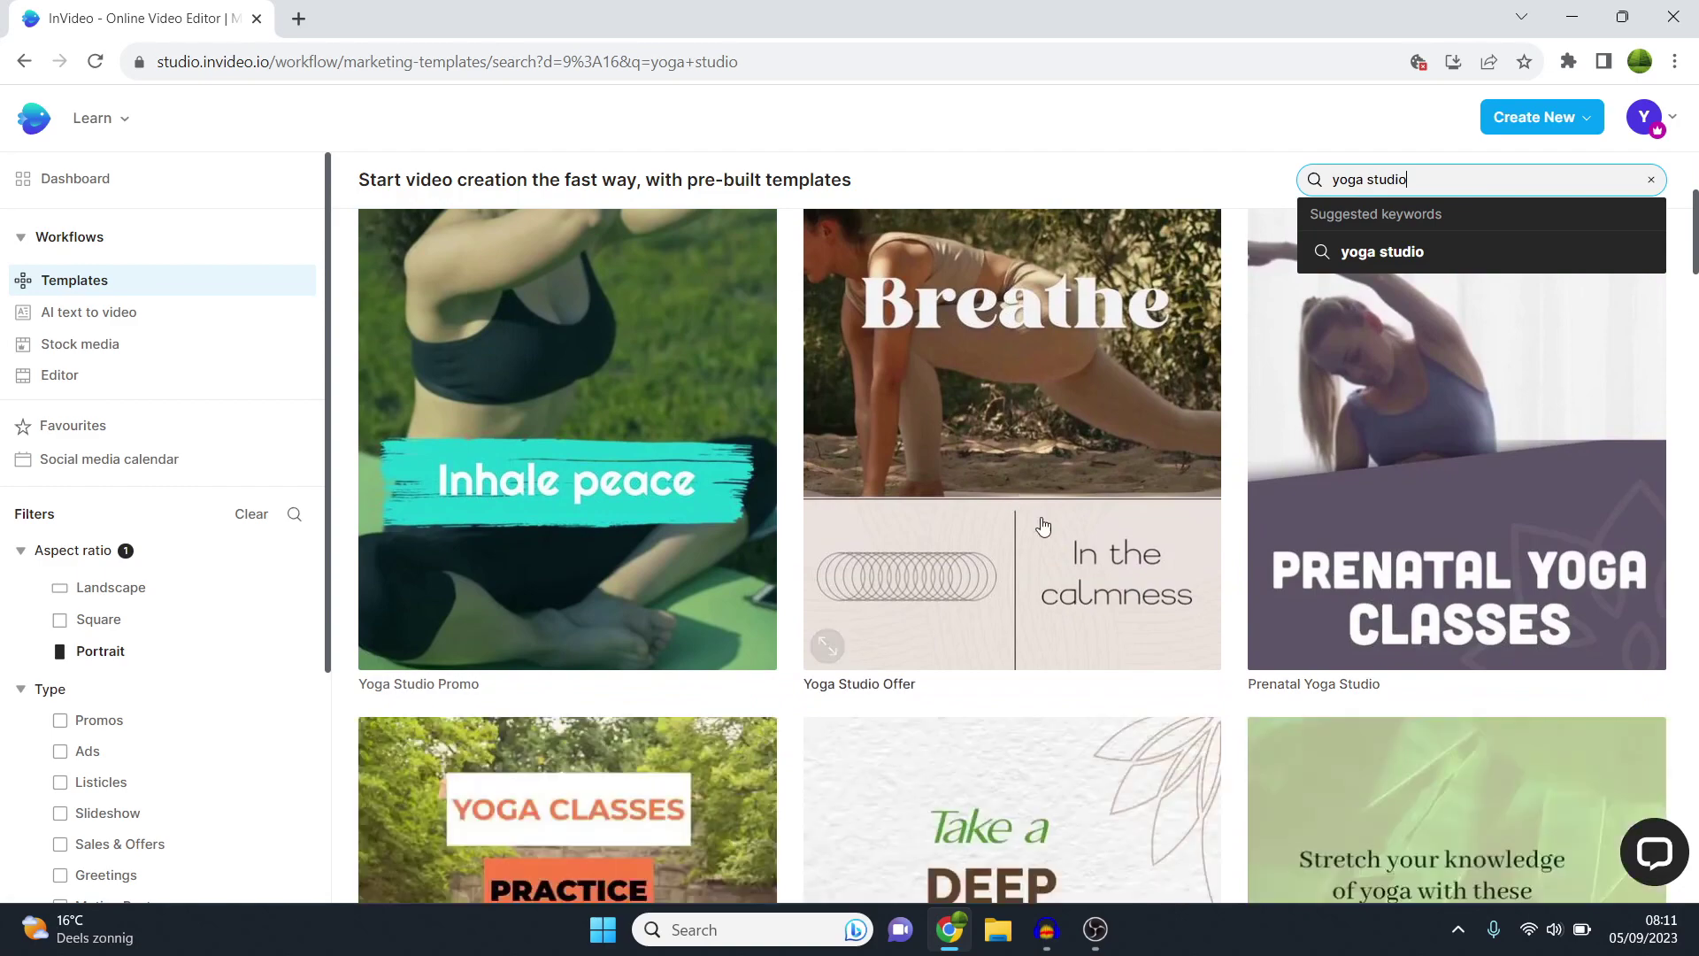
pyautogui.scroll(-5, 1069, 539)
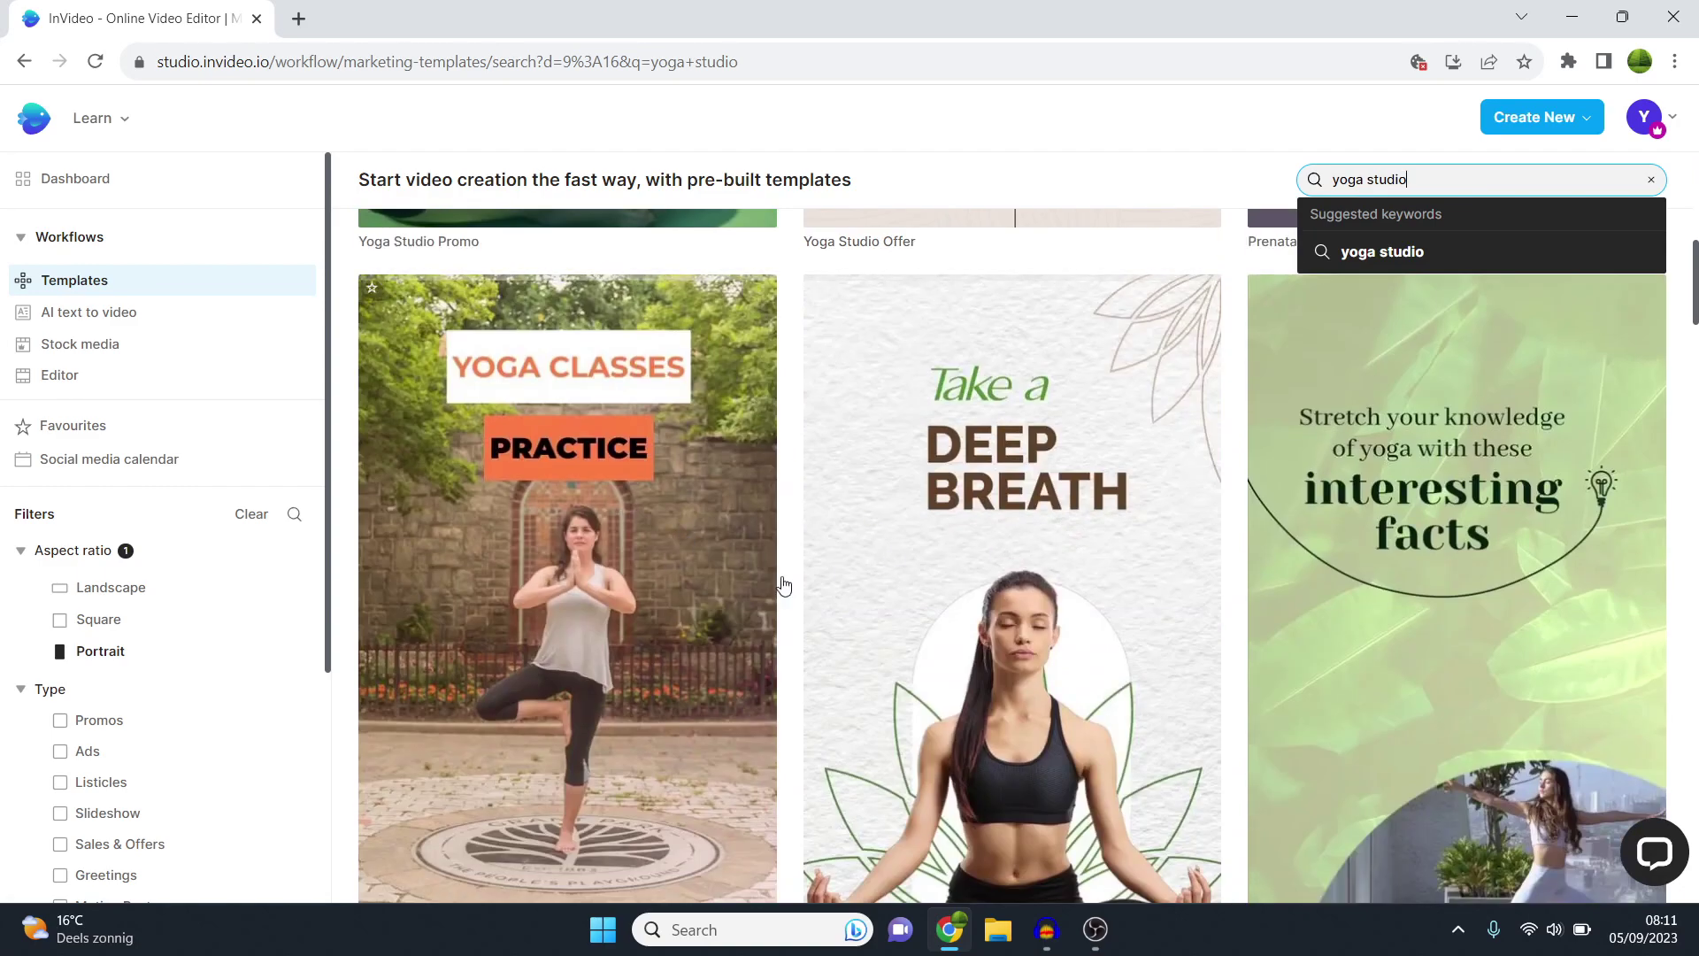
pyautogui.scroll(-1, 1058, 554)
pyautogui.scroll(-3, 1058, 554)
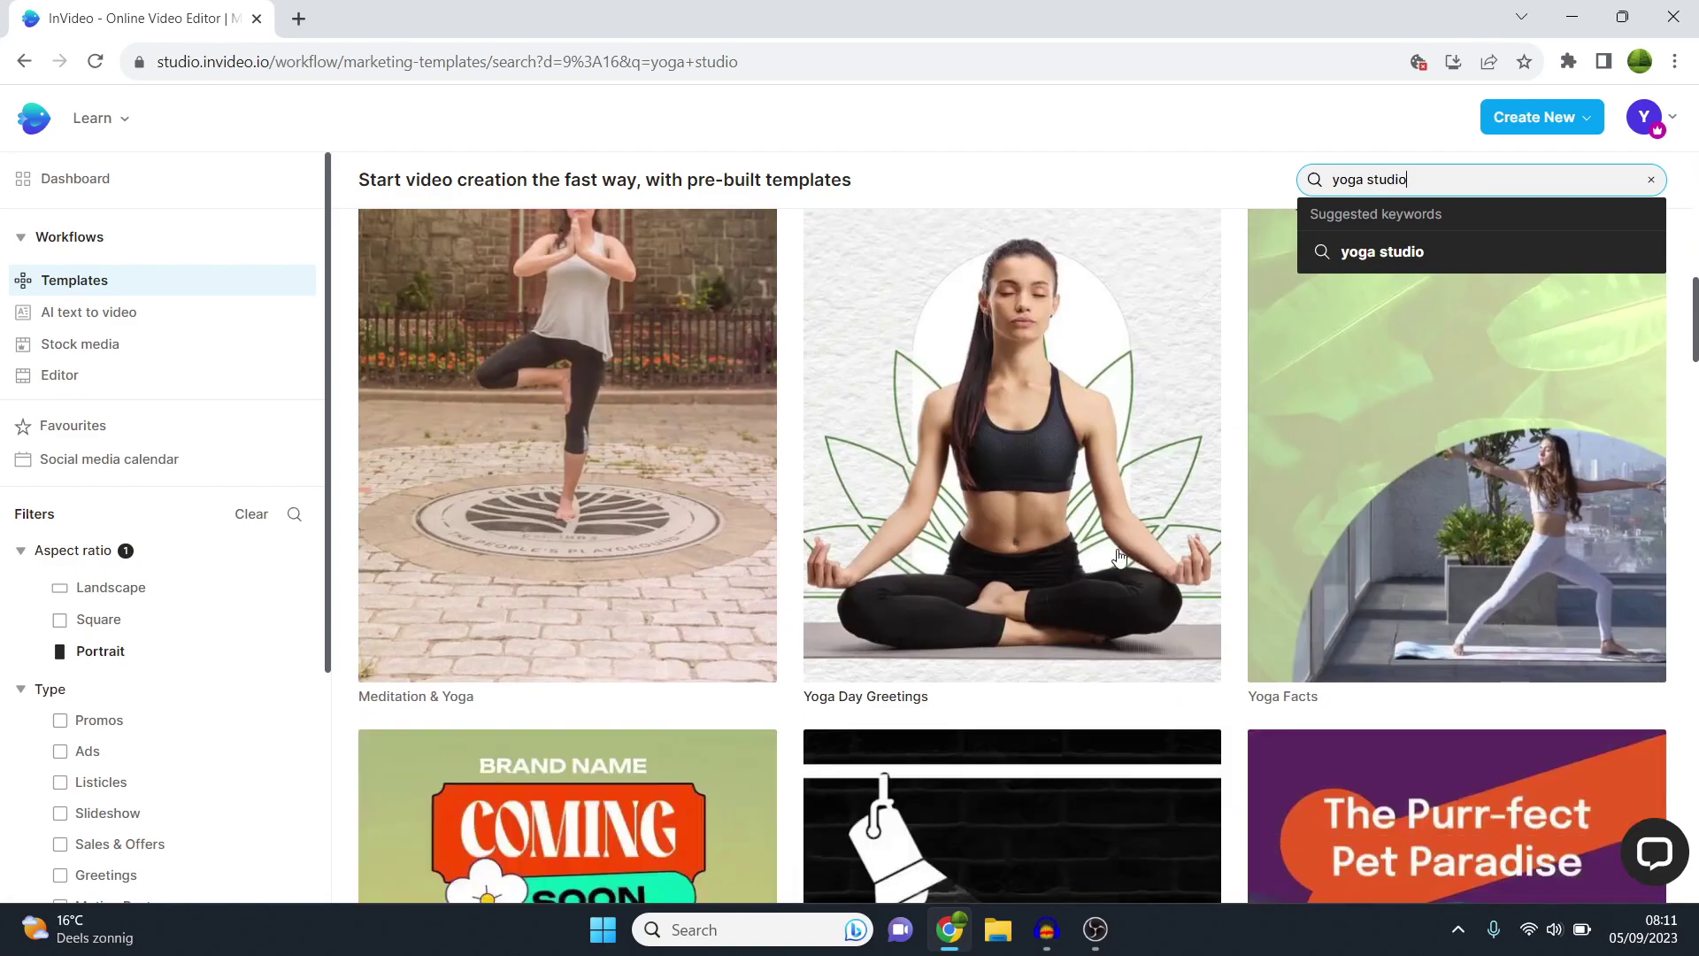
pyautogui.scroll(-6, 1119, 556)
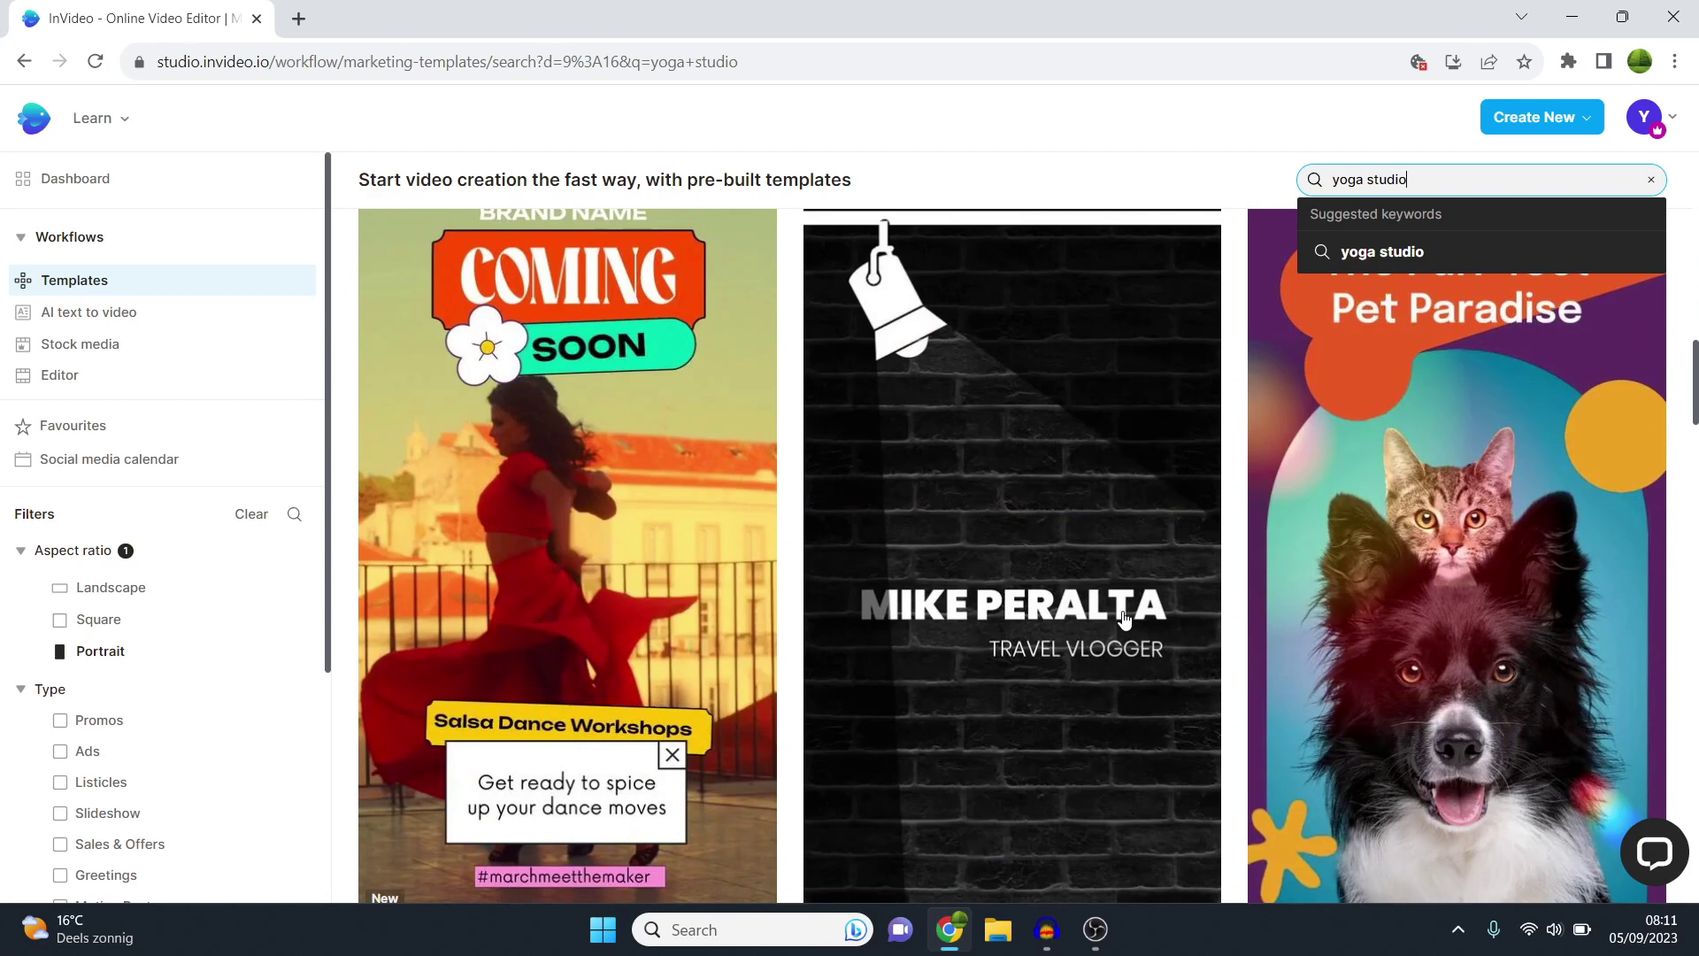
pyautogui.press('Escape')
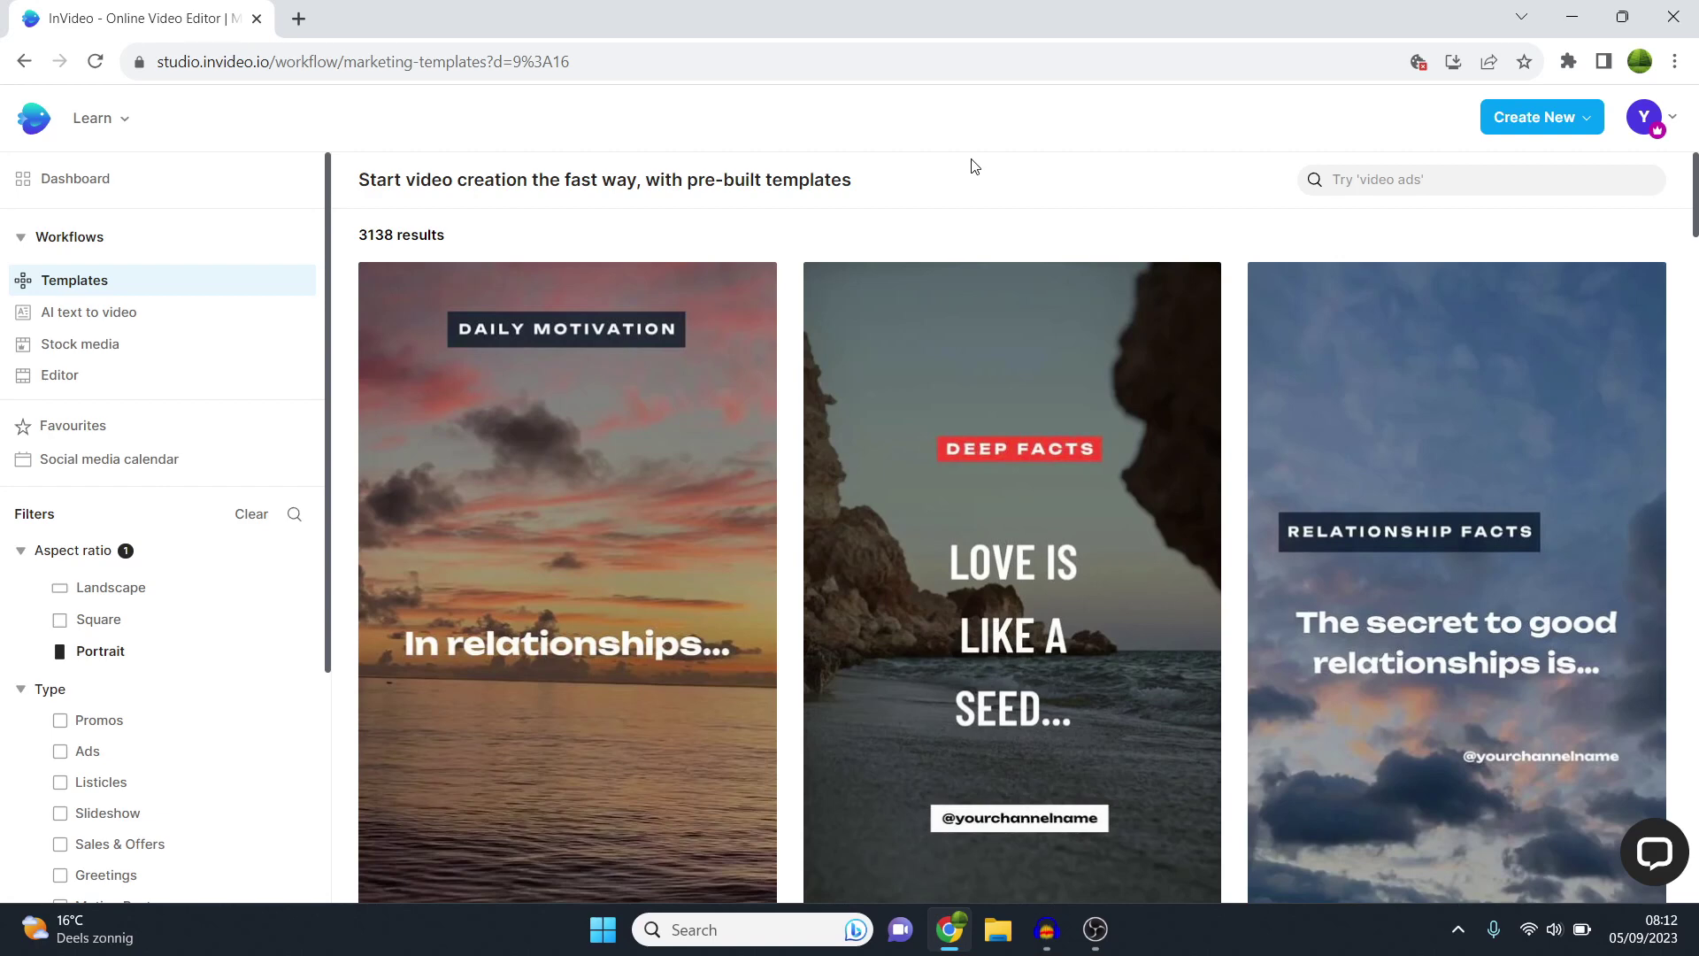
# Step: Search templates for 'restaurant ads' and scroll down through the results
pyautogui.click(1377, 187)
pyautogui.write('restua')
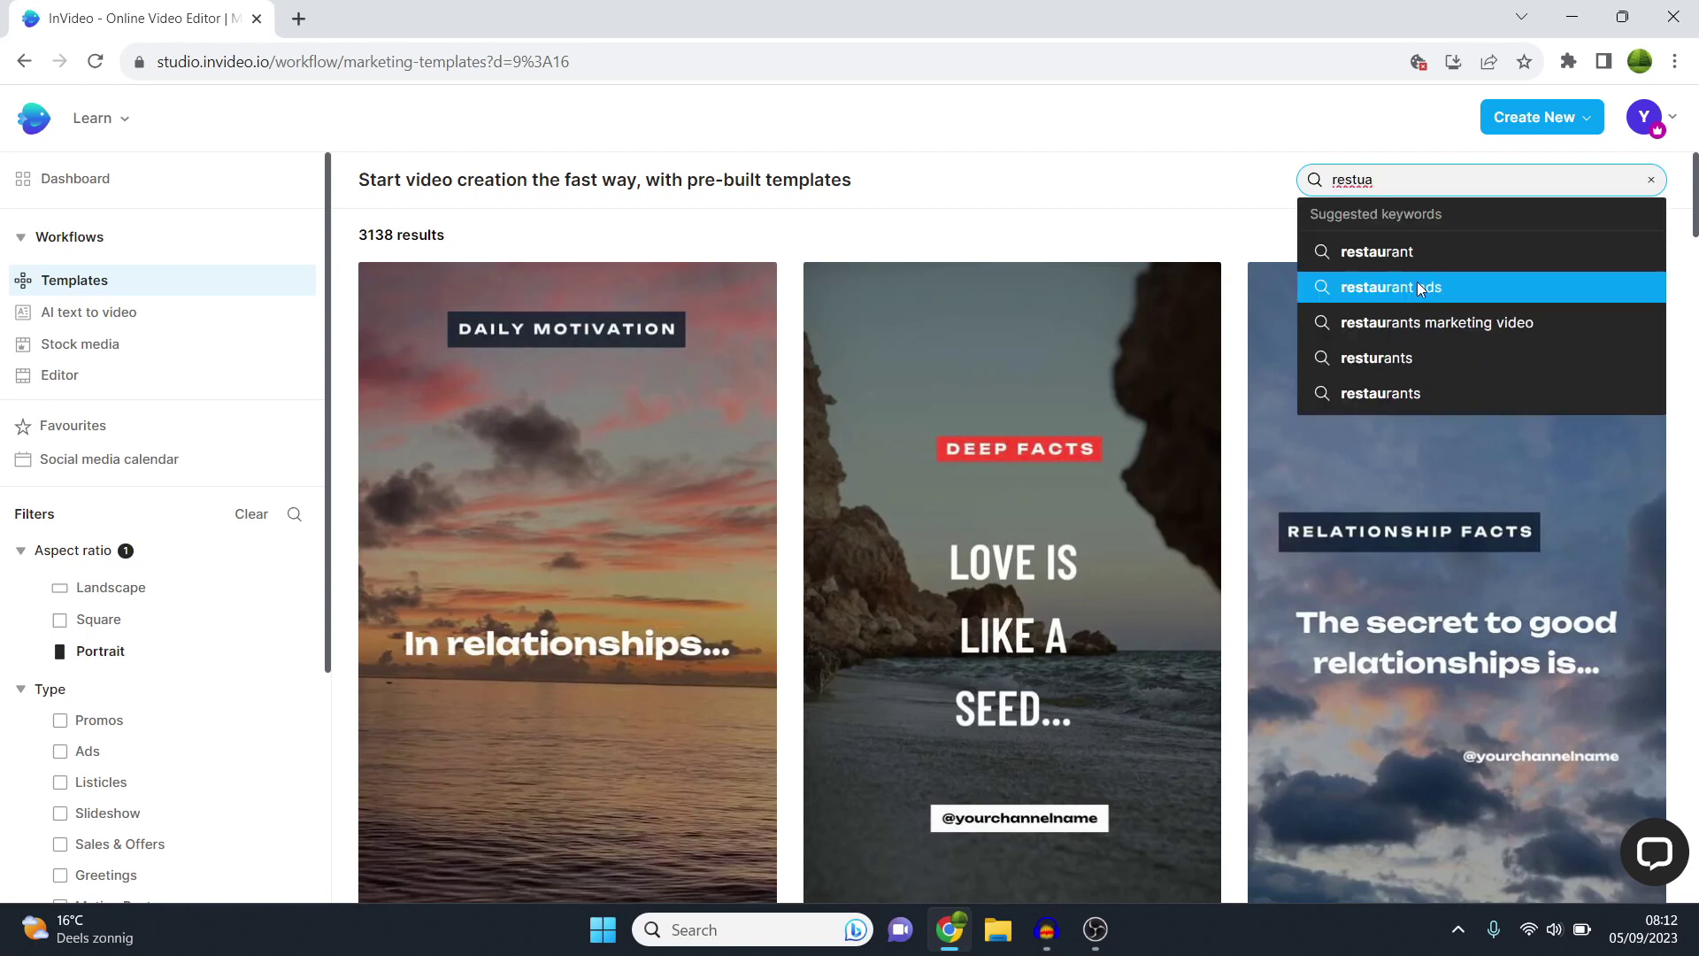
pyautogui.click(1442, 283)
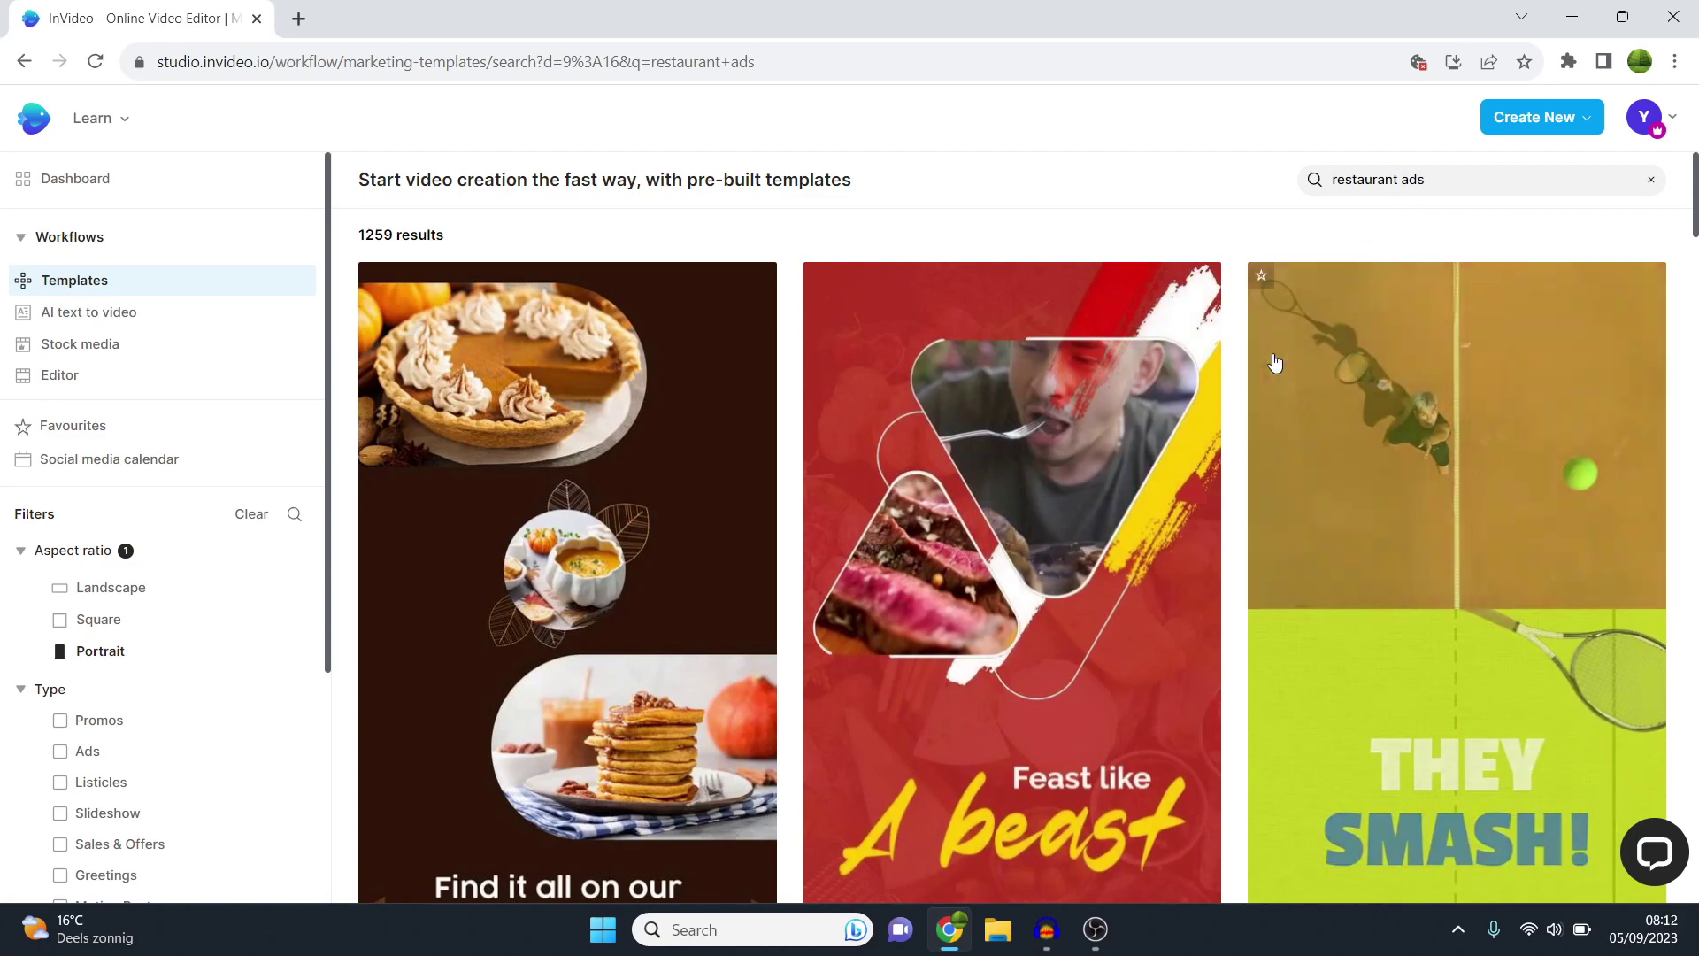
pyautogui.scroll(-3, 1239, 425)
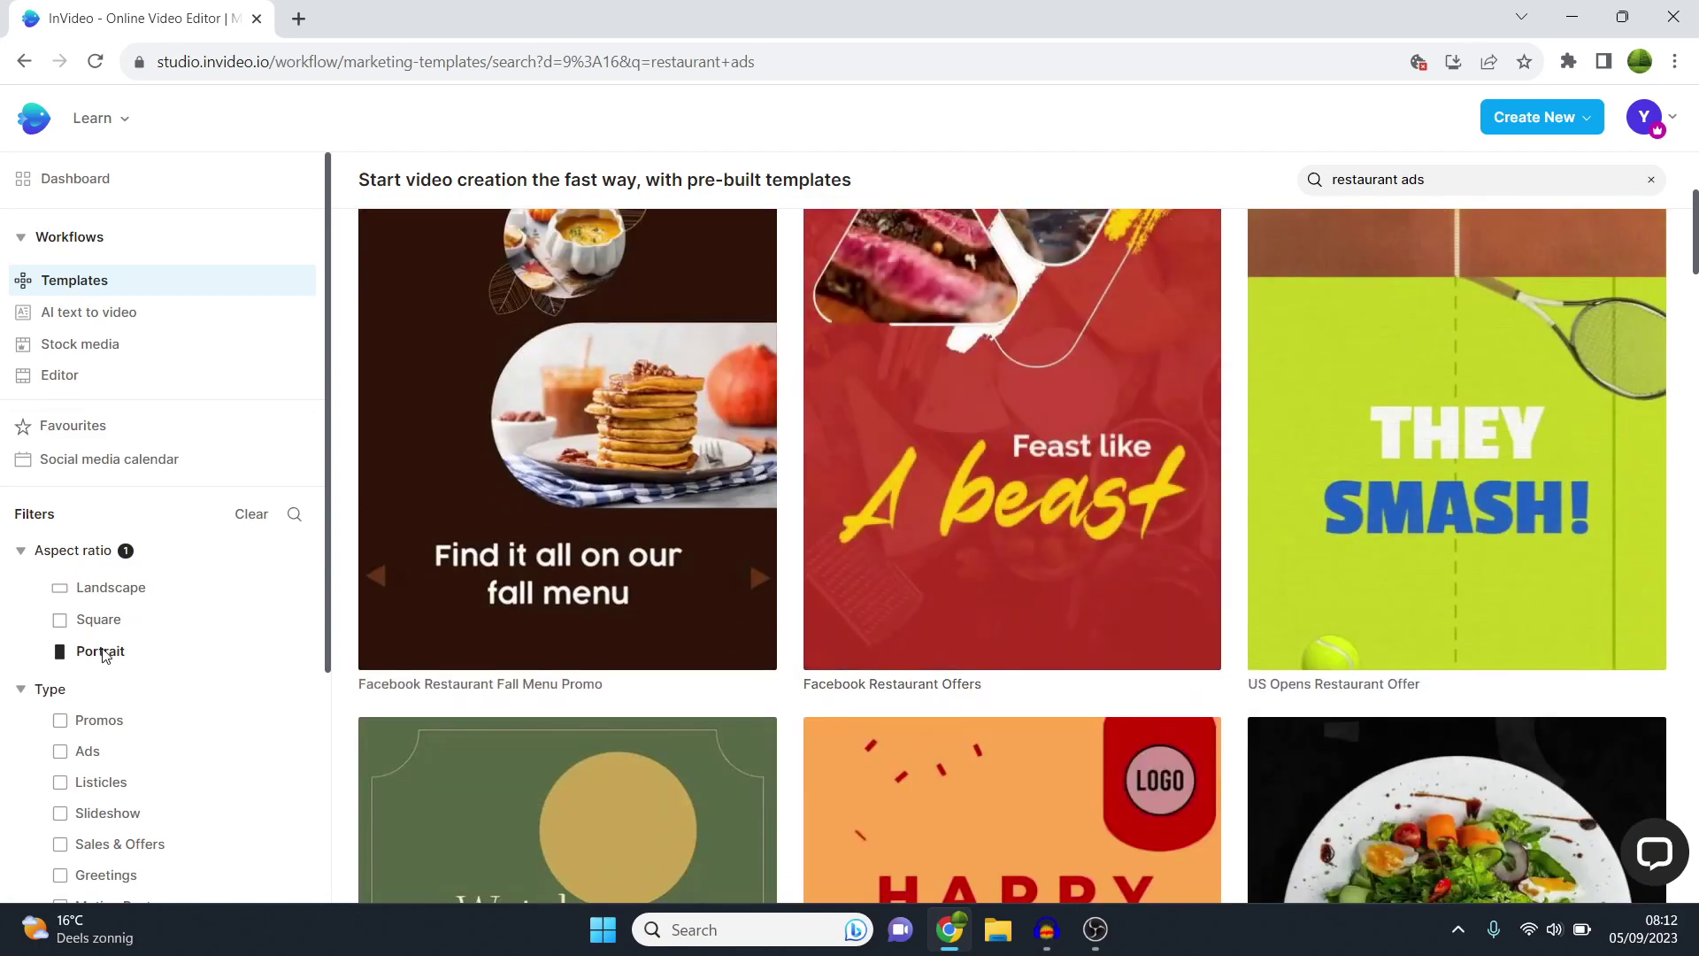
pyautogui.moveTo(1012, 438)
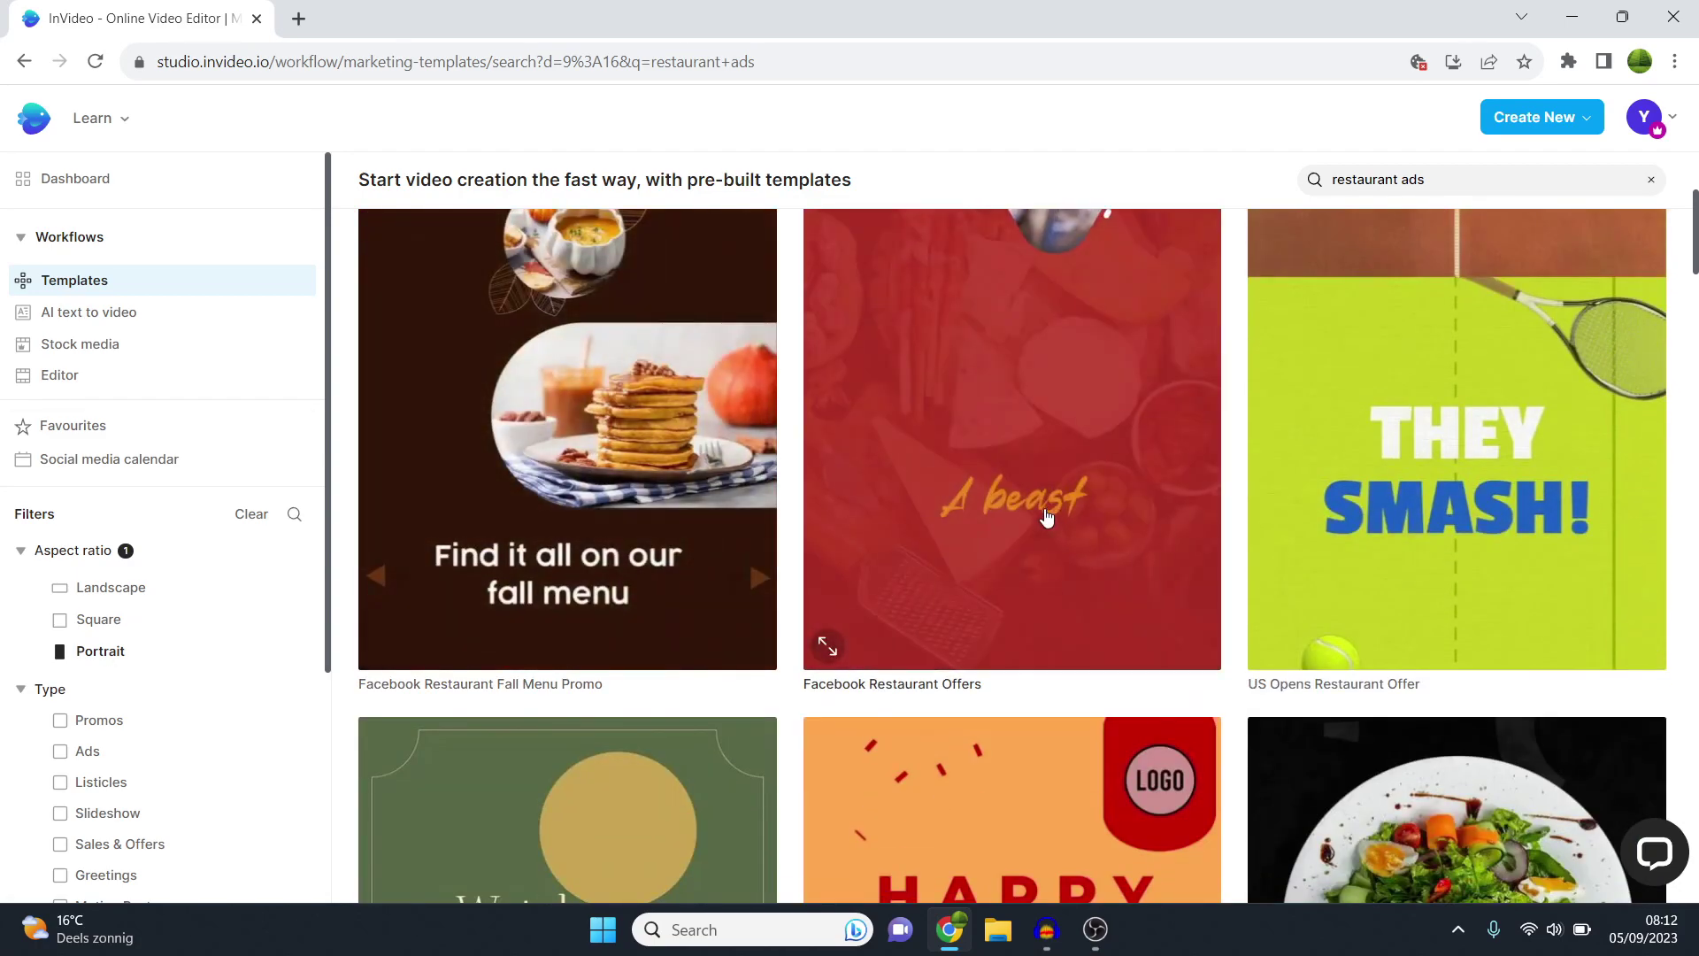
pyautogui.scroll(-5, 1053, 513)
pyautogui.scroll(-5, 1071, 504)
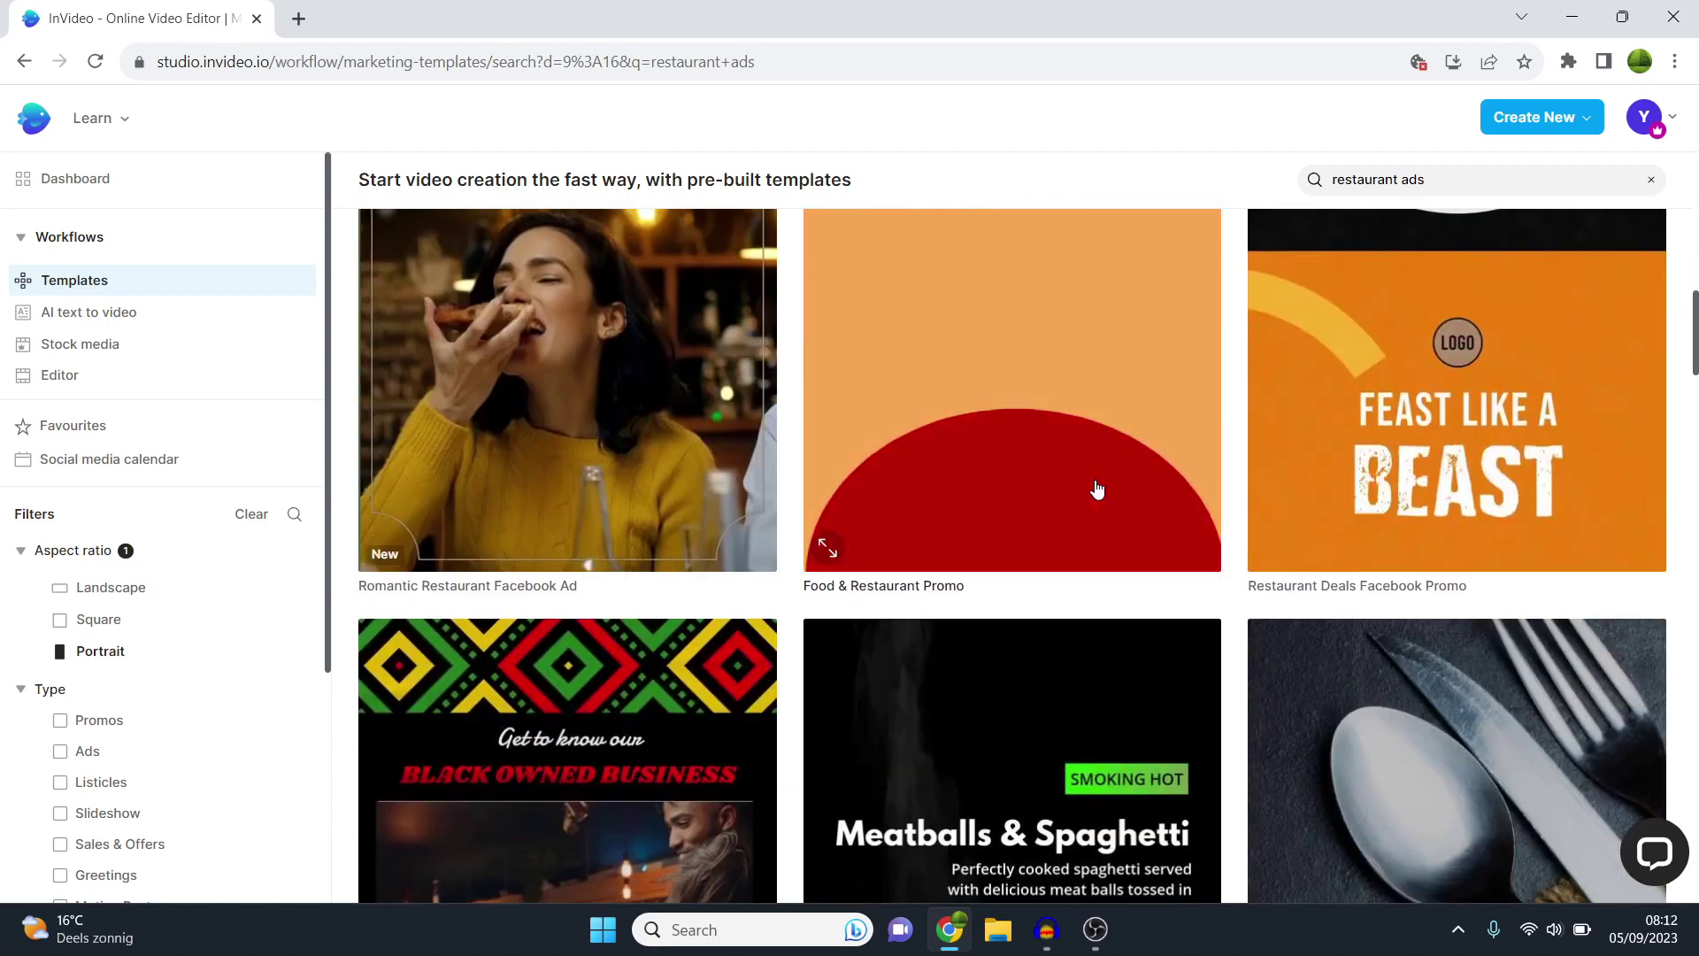
pyautogui.scroll(-5, 1088, 491)
pyautogui.scroll(-4, 1056, 527)
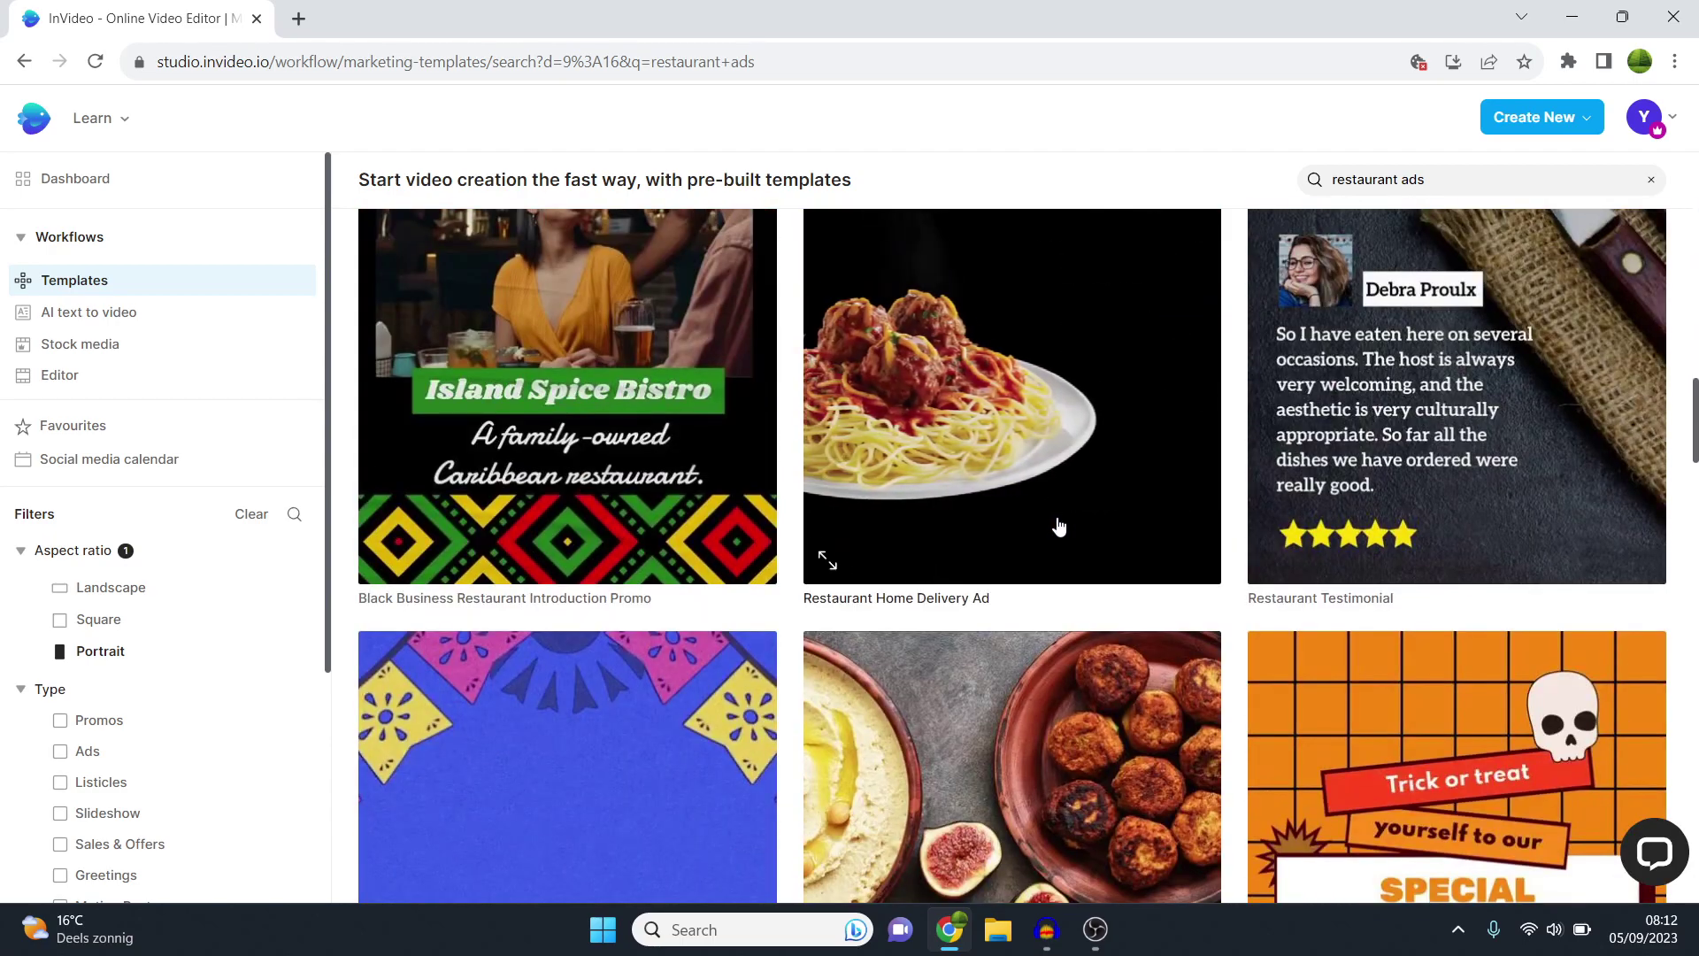
pyautogui.scroll(-4, 1057, 525)
pyautogui.scroll(-5, 1061, 527)
pyautogui.scroll(-5, 1071, 522)
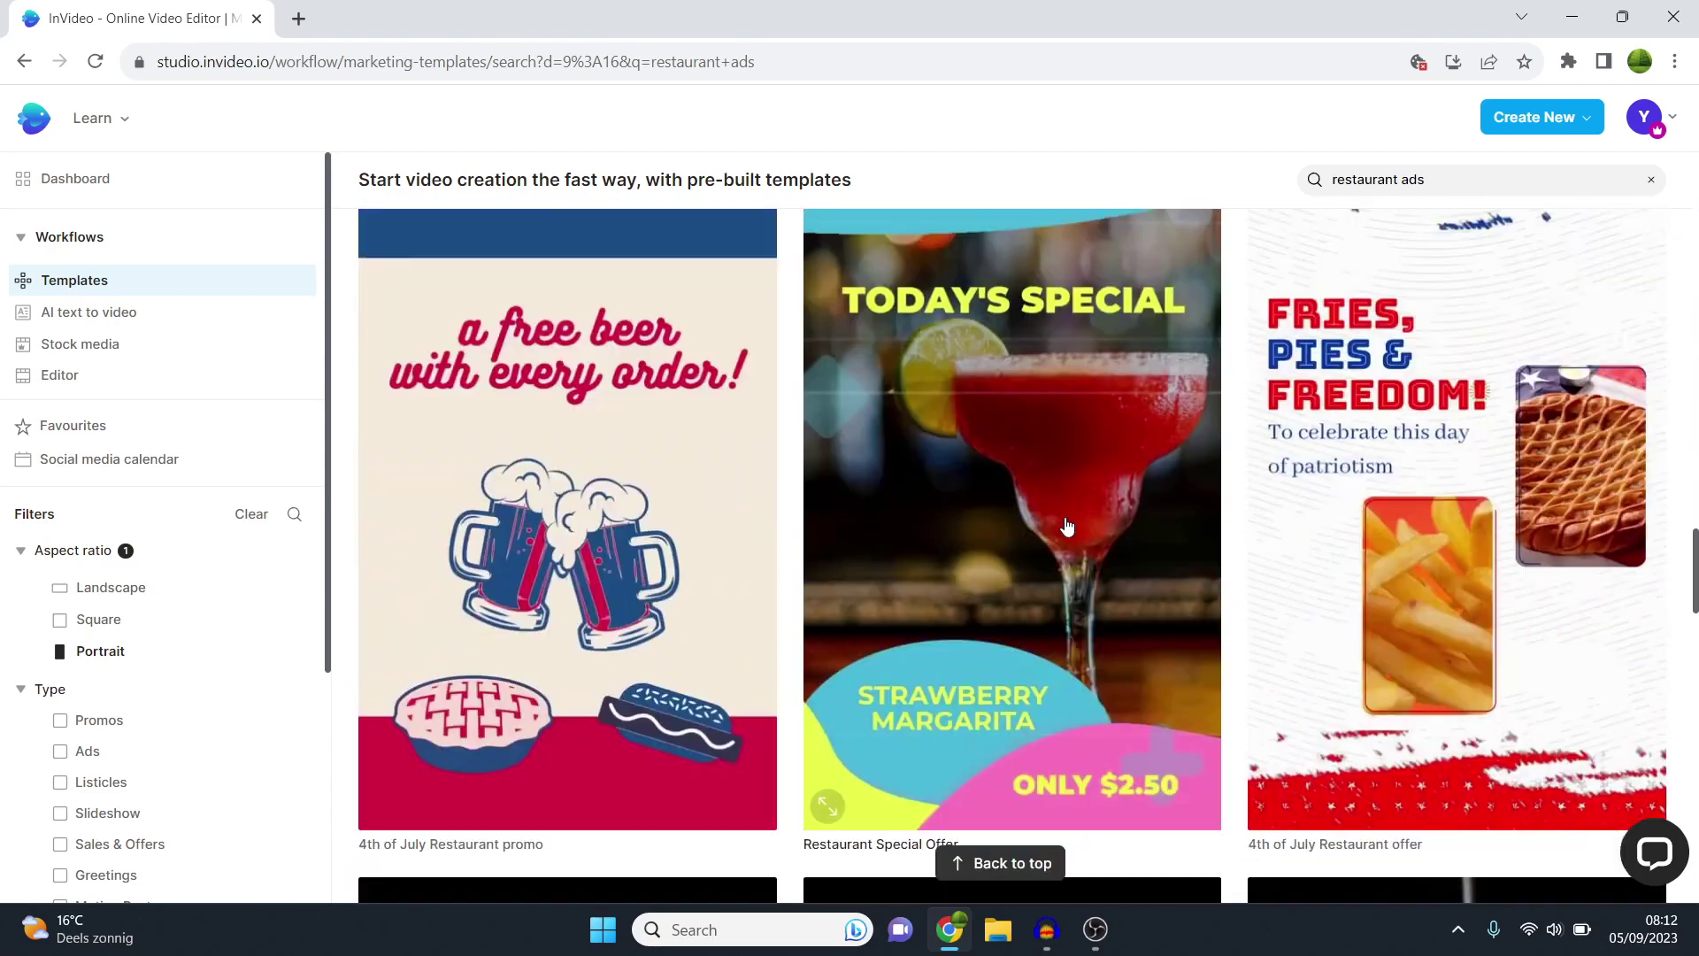
pyautogui.scroll(-5, 1115, 504)
pyautogui.scroll(-2, 1136, 492)
pyautogui.scroll(-2, 1136, 491)
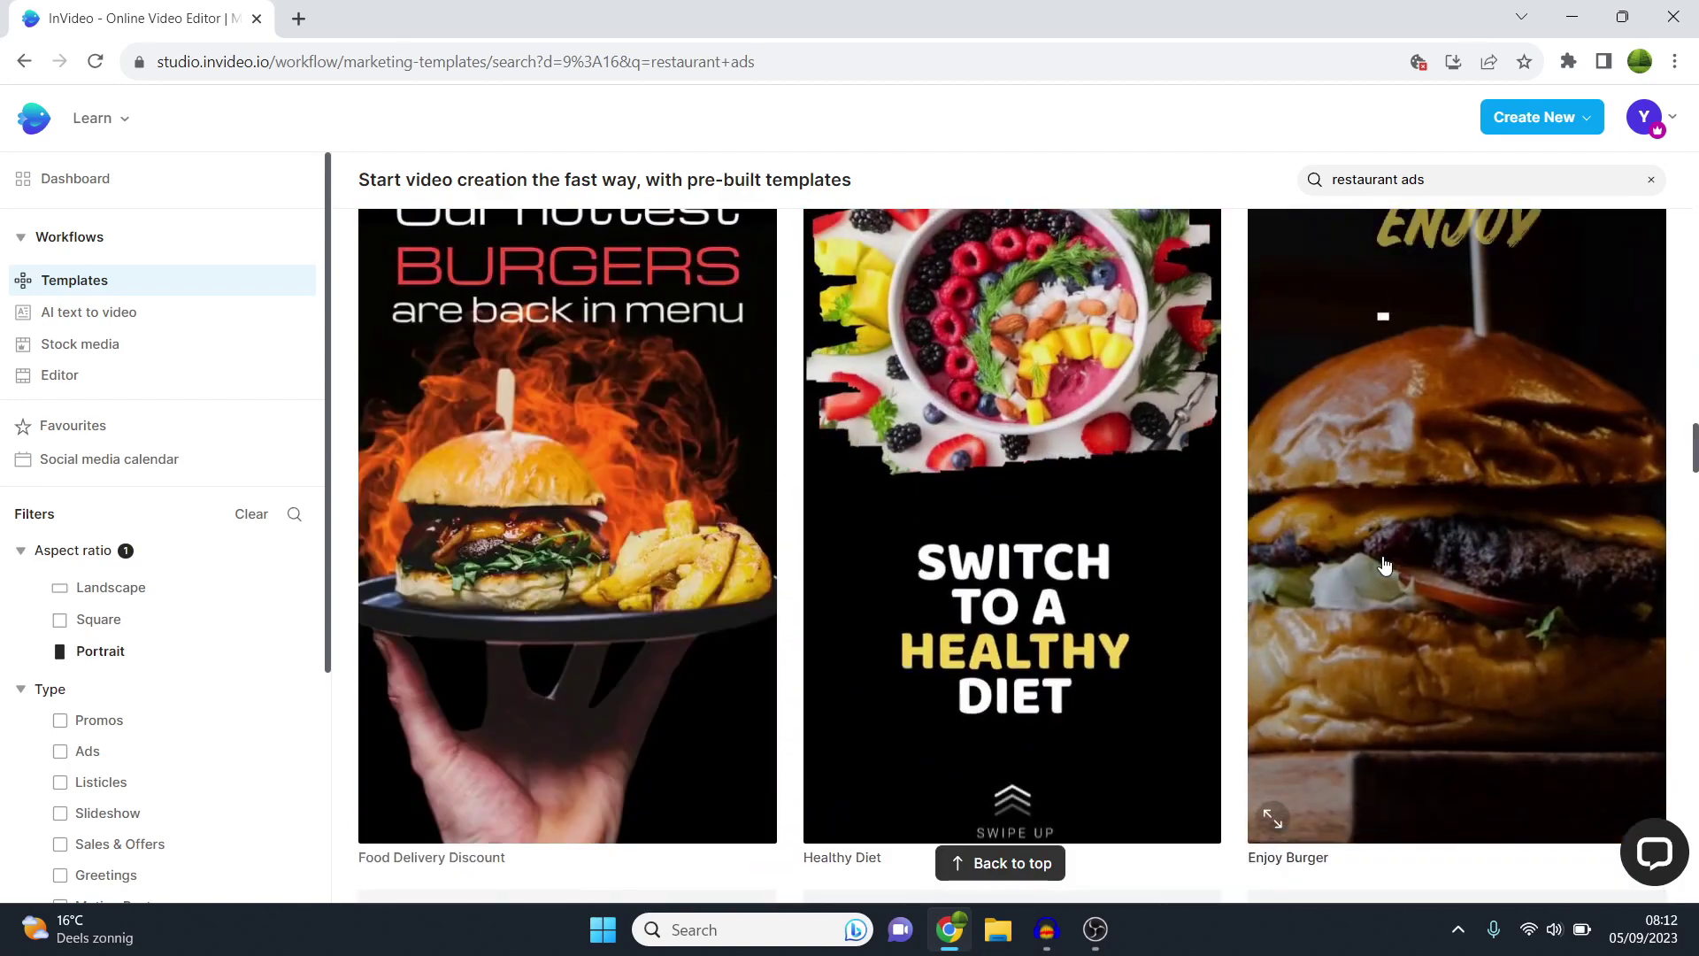
# Step: Scroll back through the results and open the Food Delivery Discount template
pyautogui.scroll(1, 1385, 564)
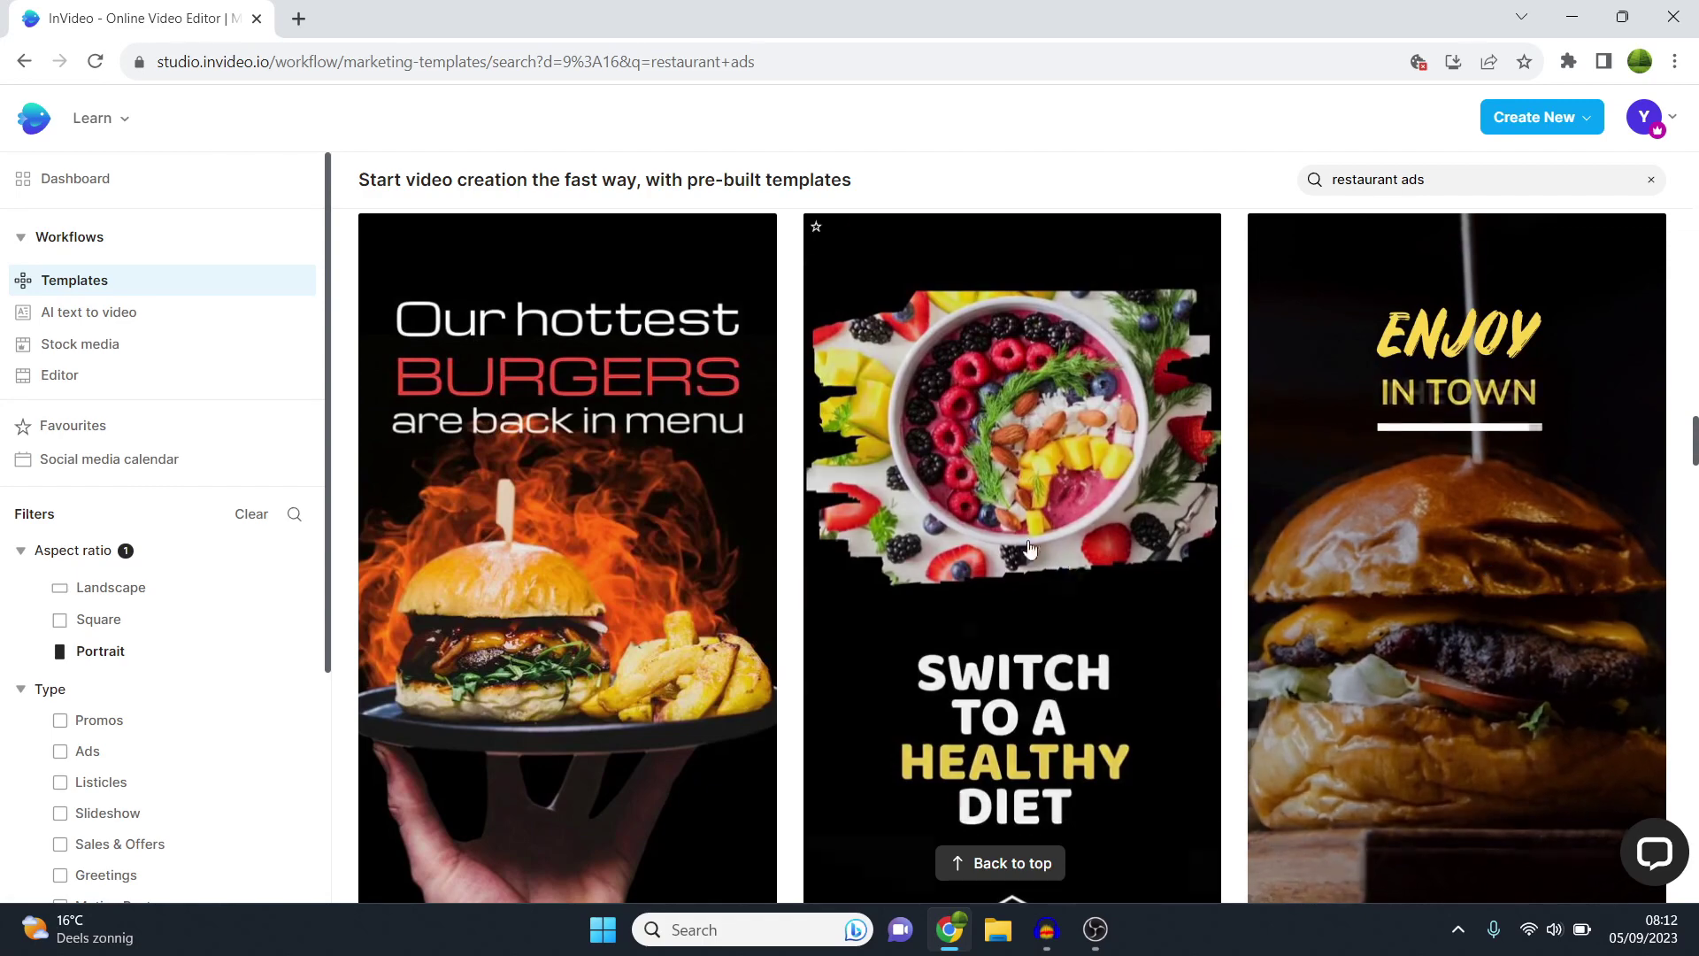
pyautogui.scroll(-5, 568, 531)
pyautogui.scroll(4, 568, 557)
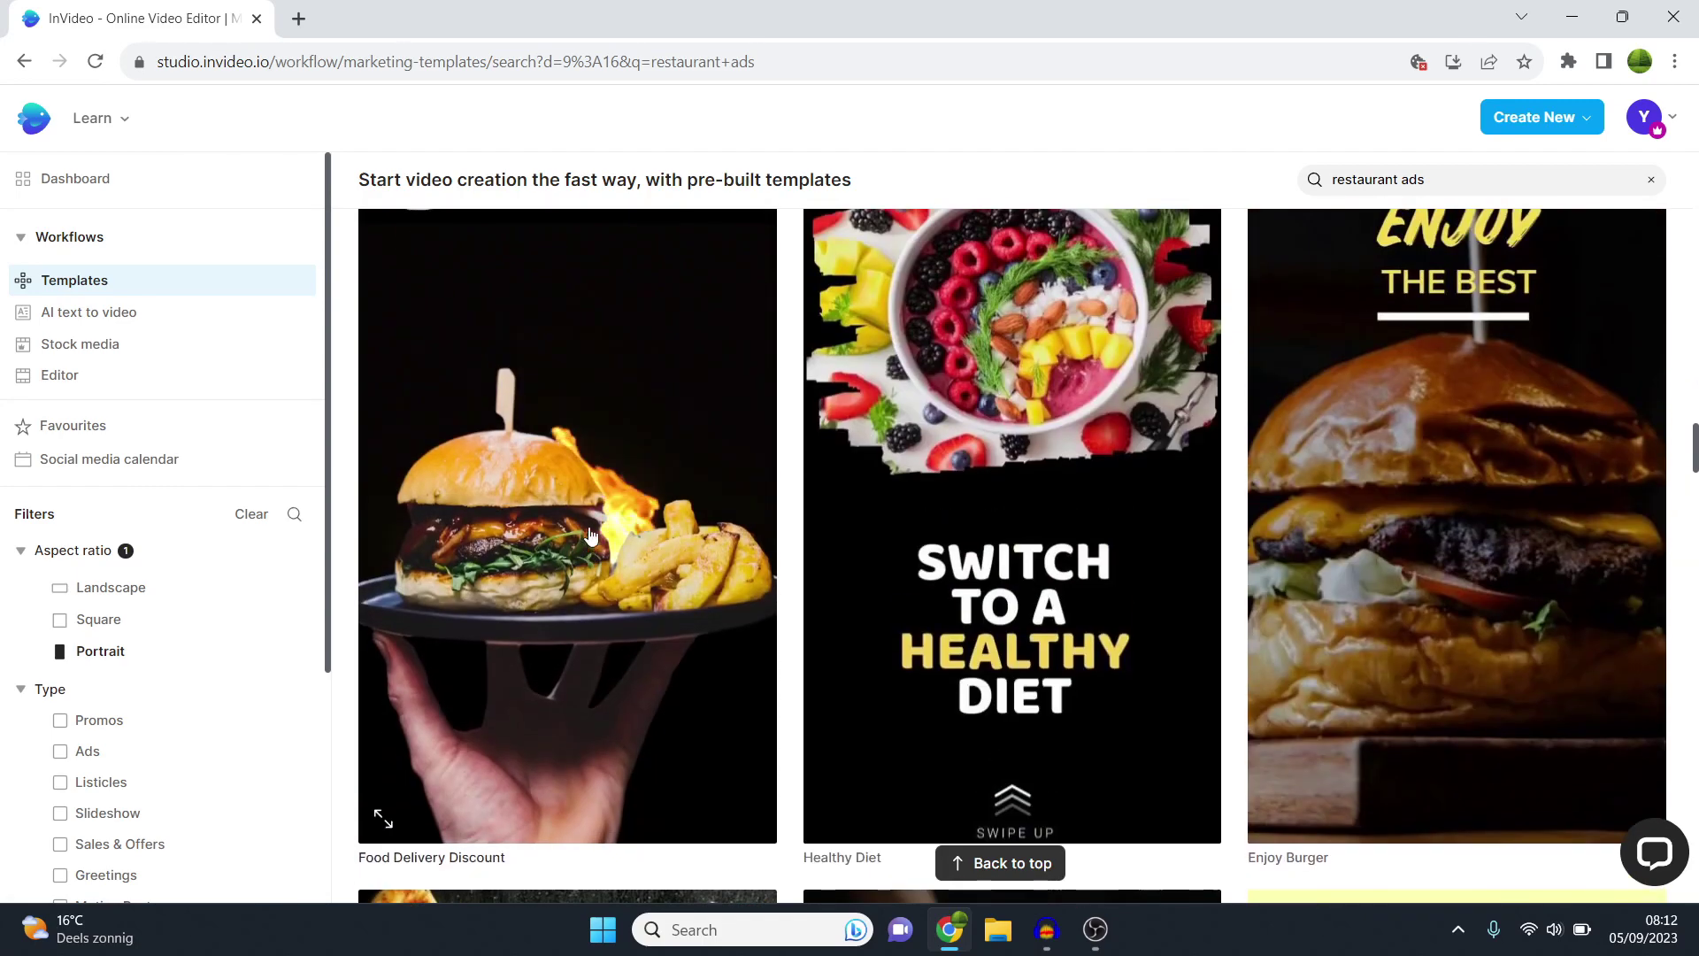
pyautogui.scroll(-2, 589, 531)
pyautogui.scroll(4, 589, 531)
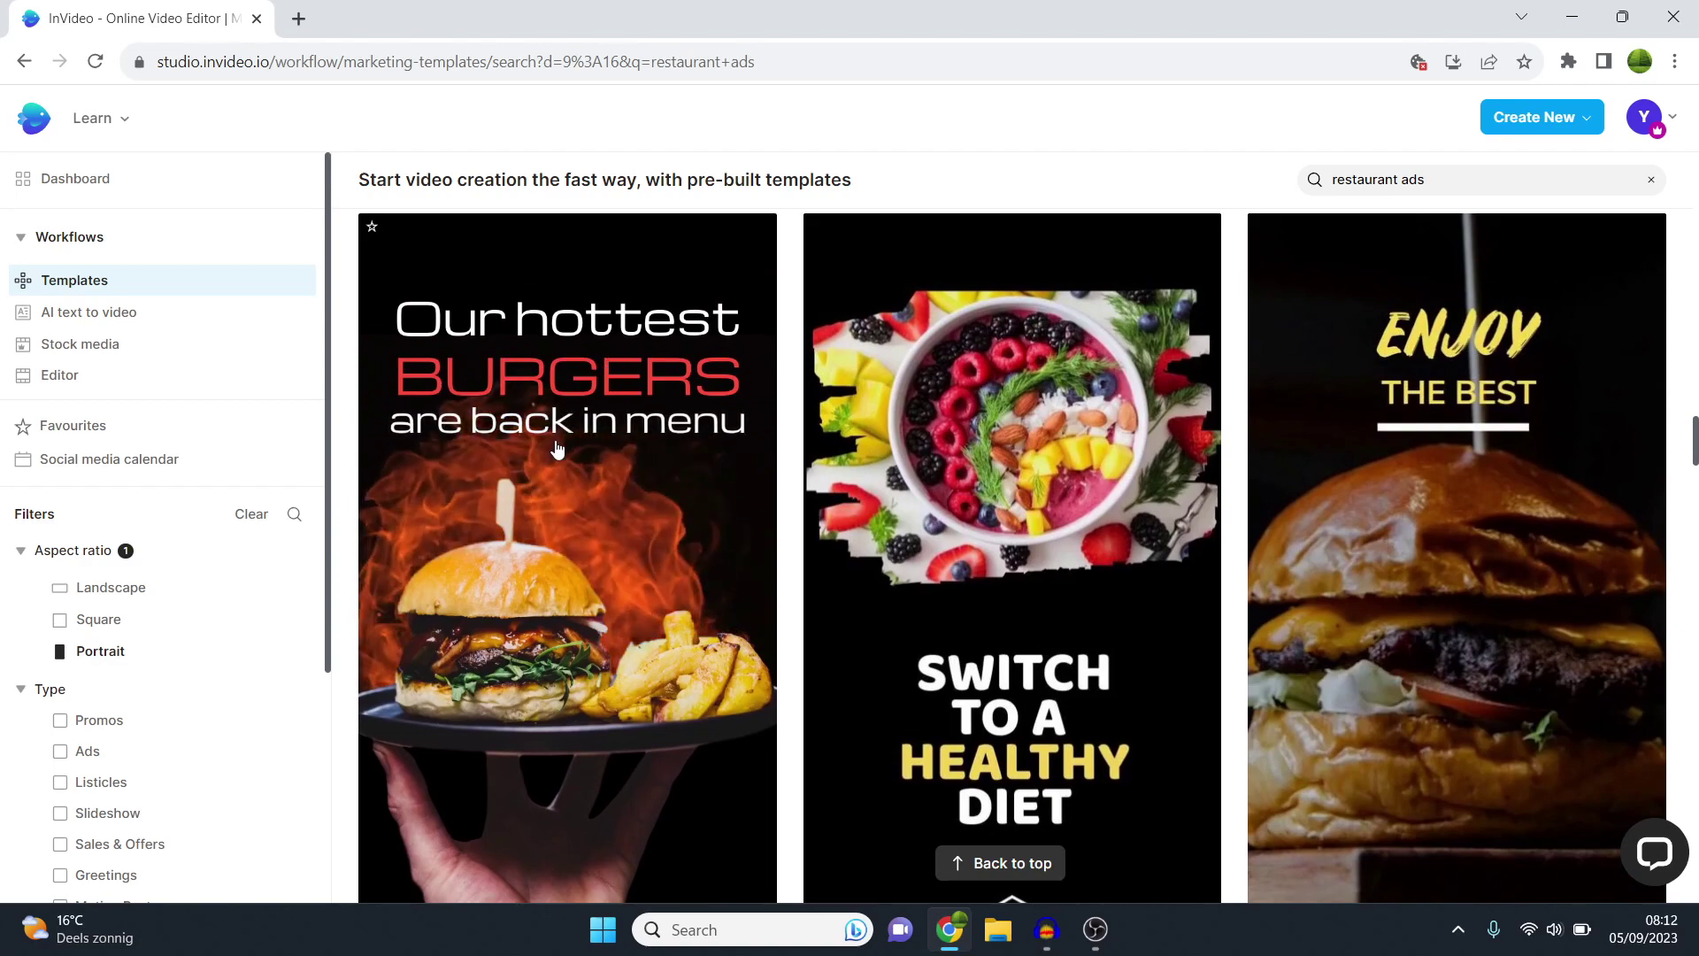
pyautogui.scroll(-8, 575, 518)
pyautogui.scroll(-1, 582, 526)
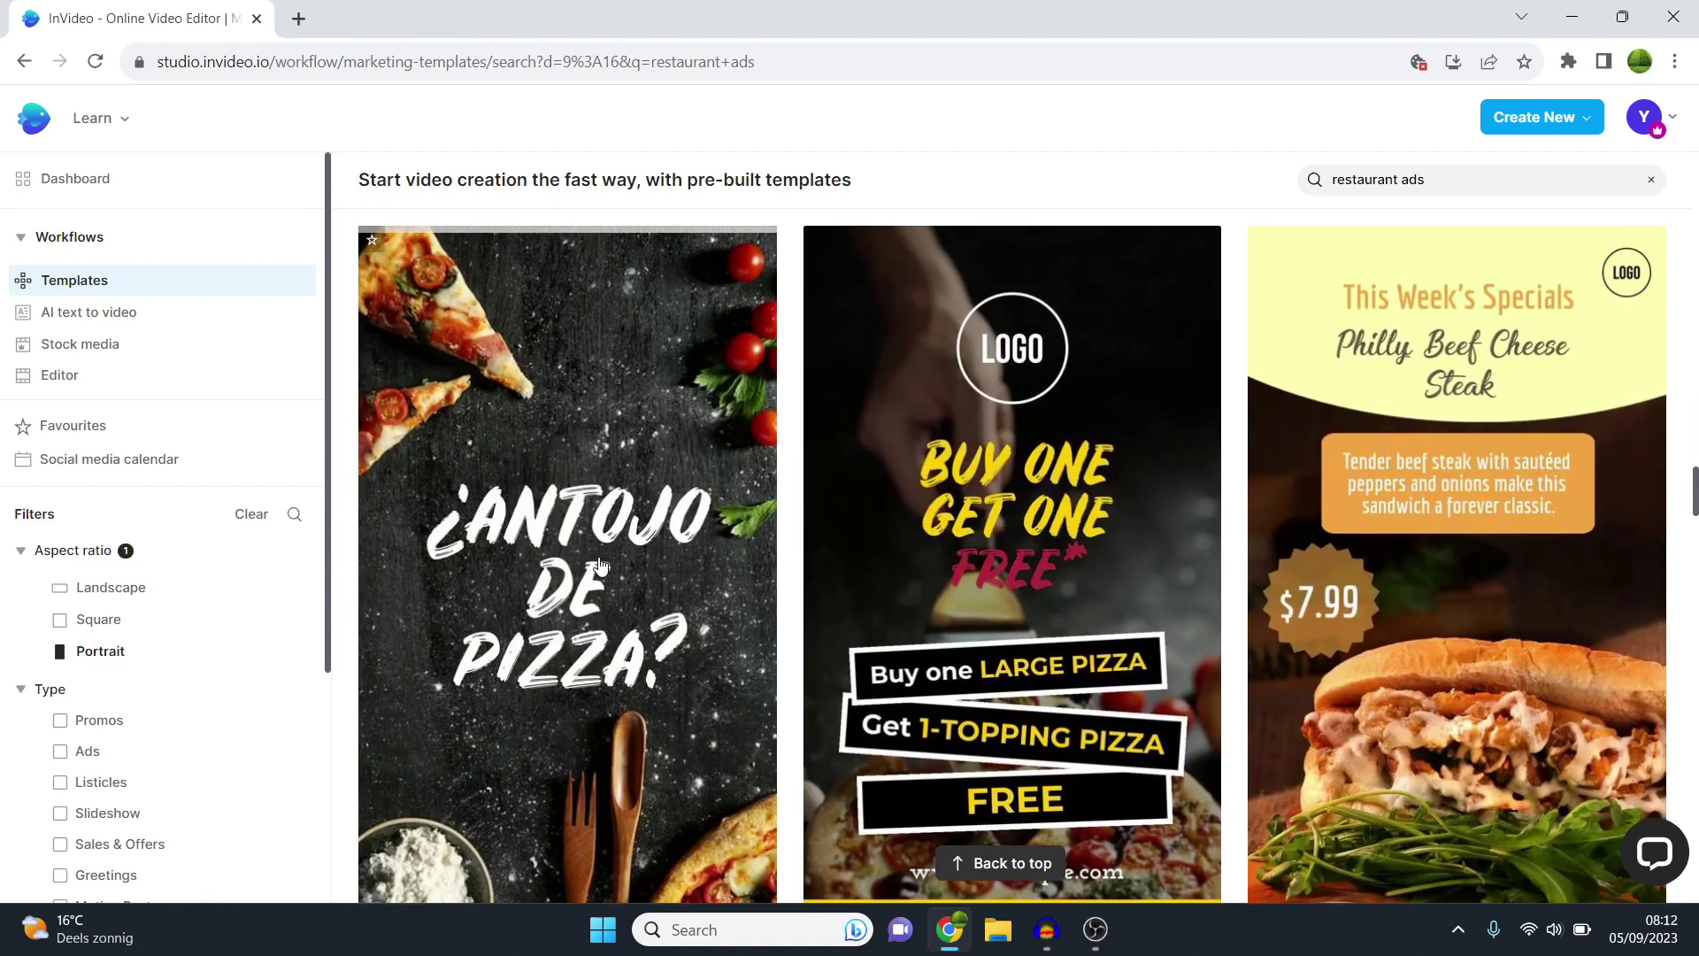
pyautogui.scroll(-2, 600, 558)
pyautogui.scroll(1, 600, 530)
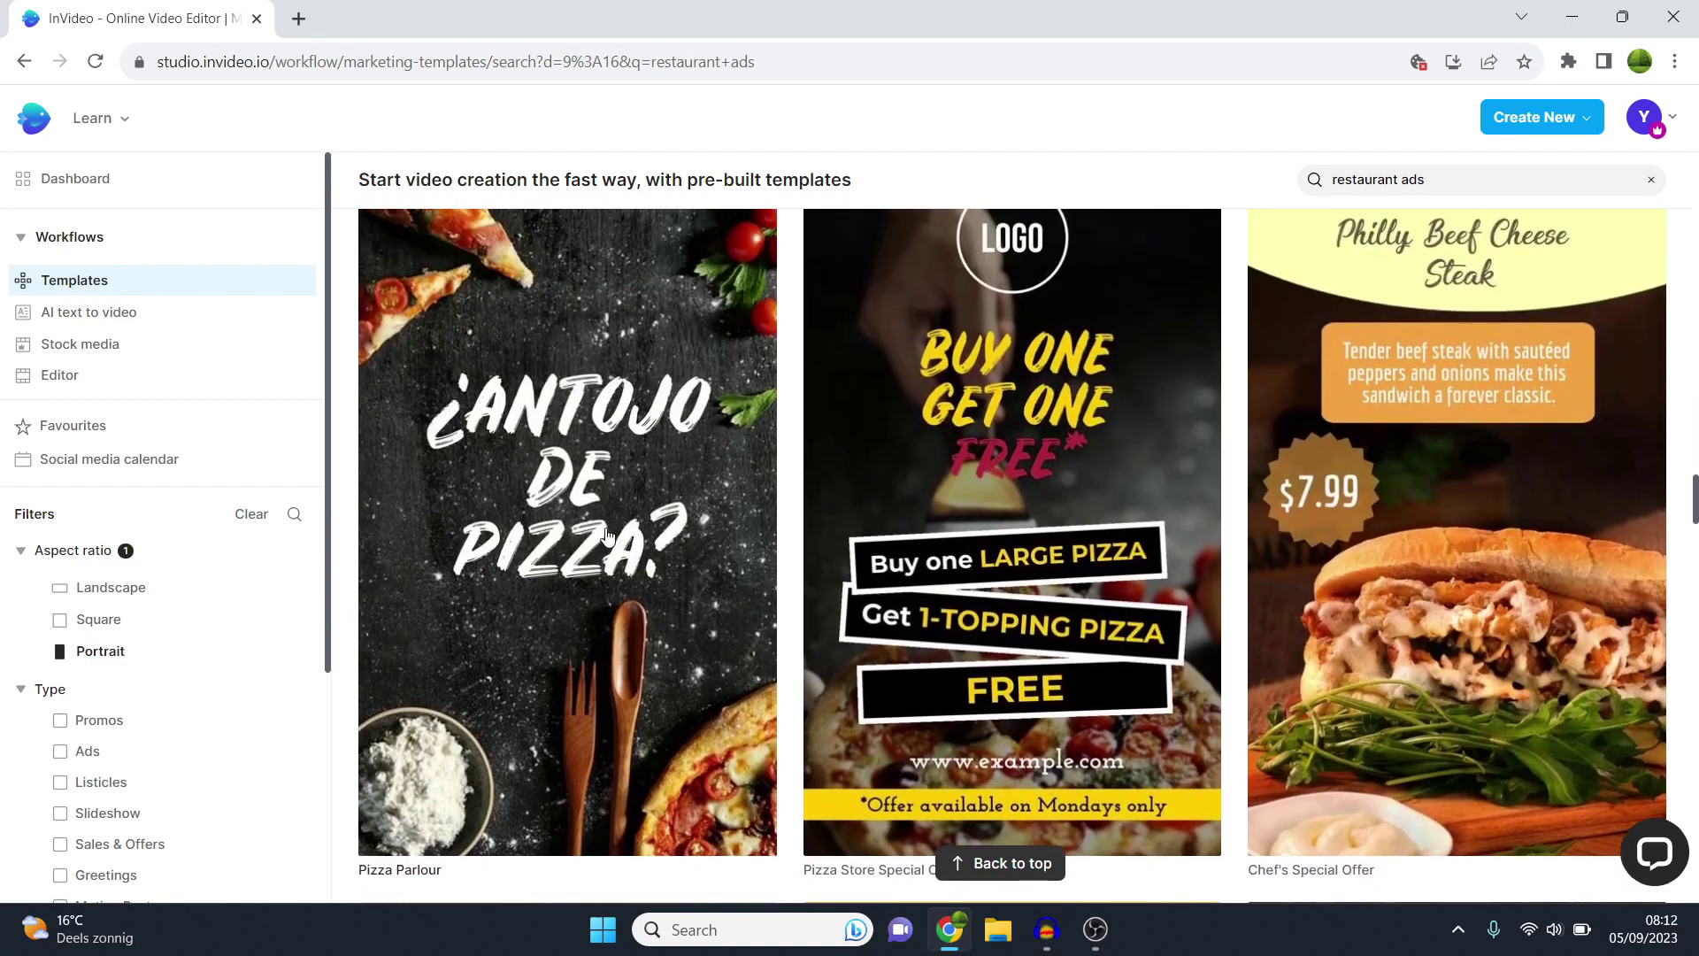
pyautogui.scroll(-2, 611, 535)
pyautogui.scroll(5, 619, 549)
pyautogui.scroll(4, 620, 548)
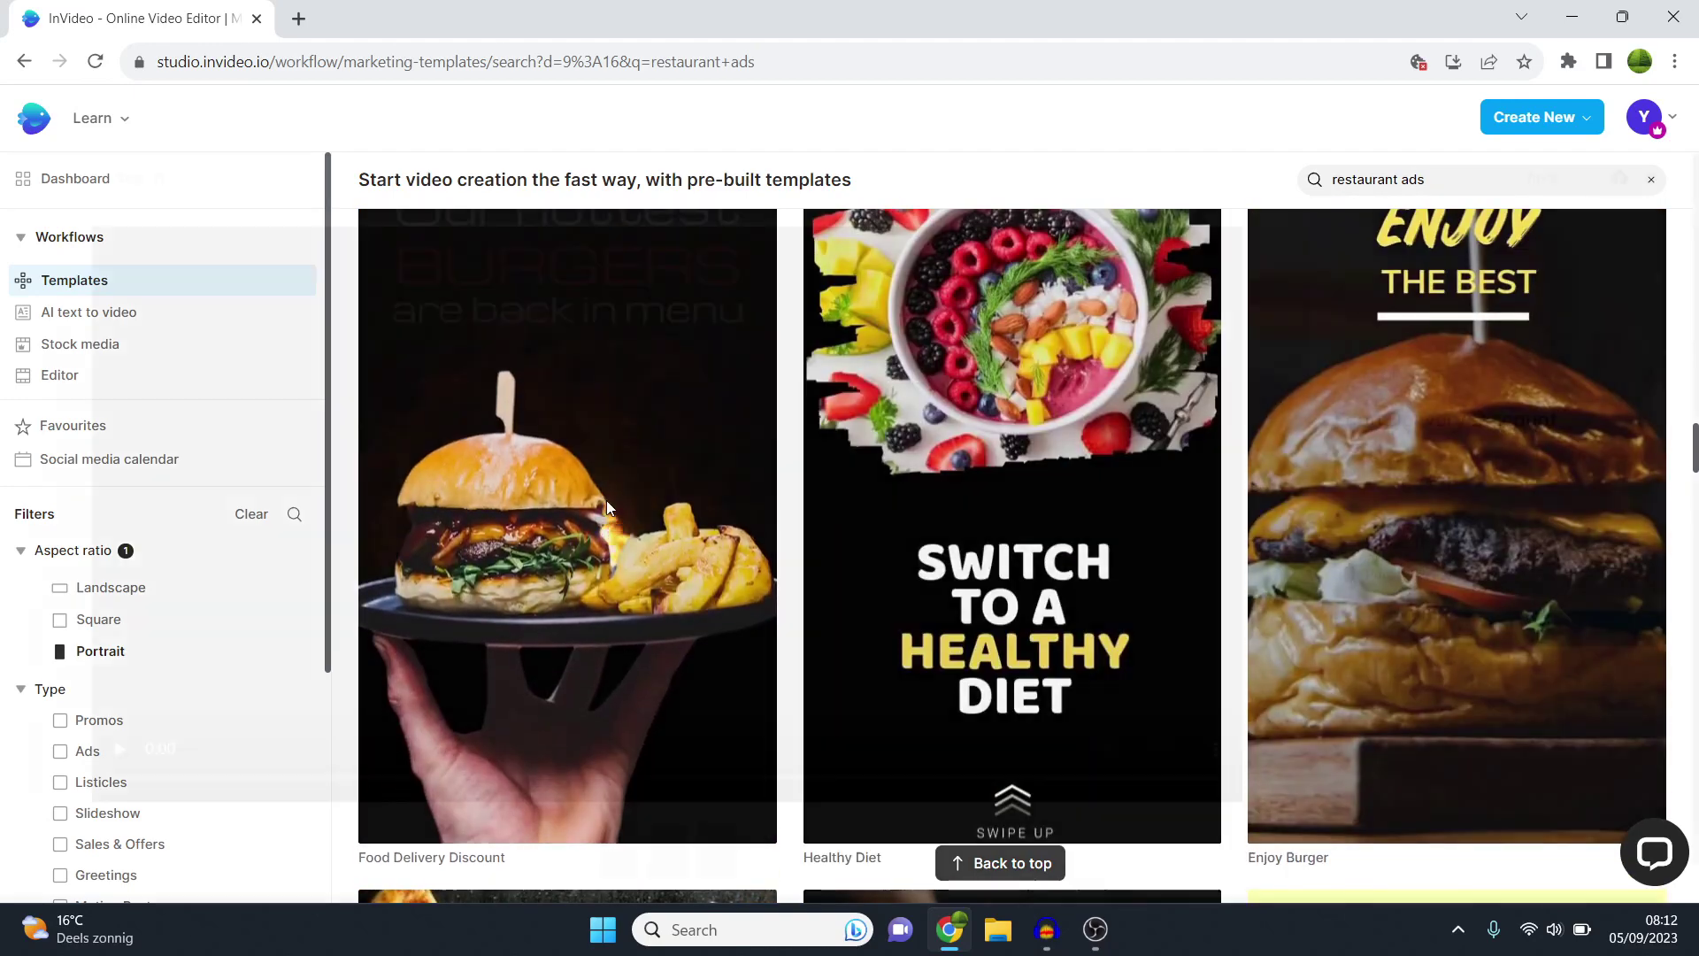
pyautogui.click(608, 509)
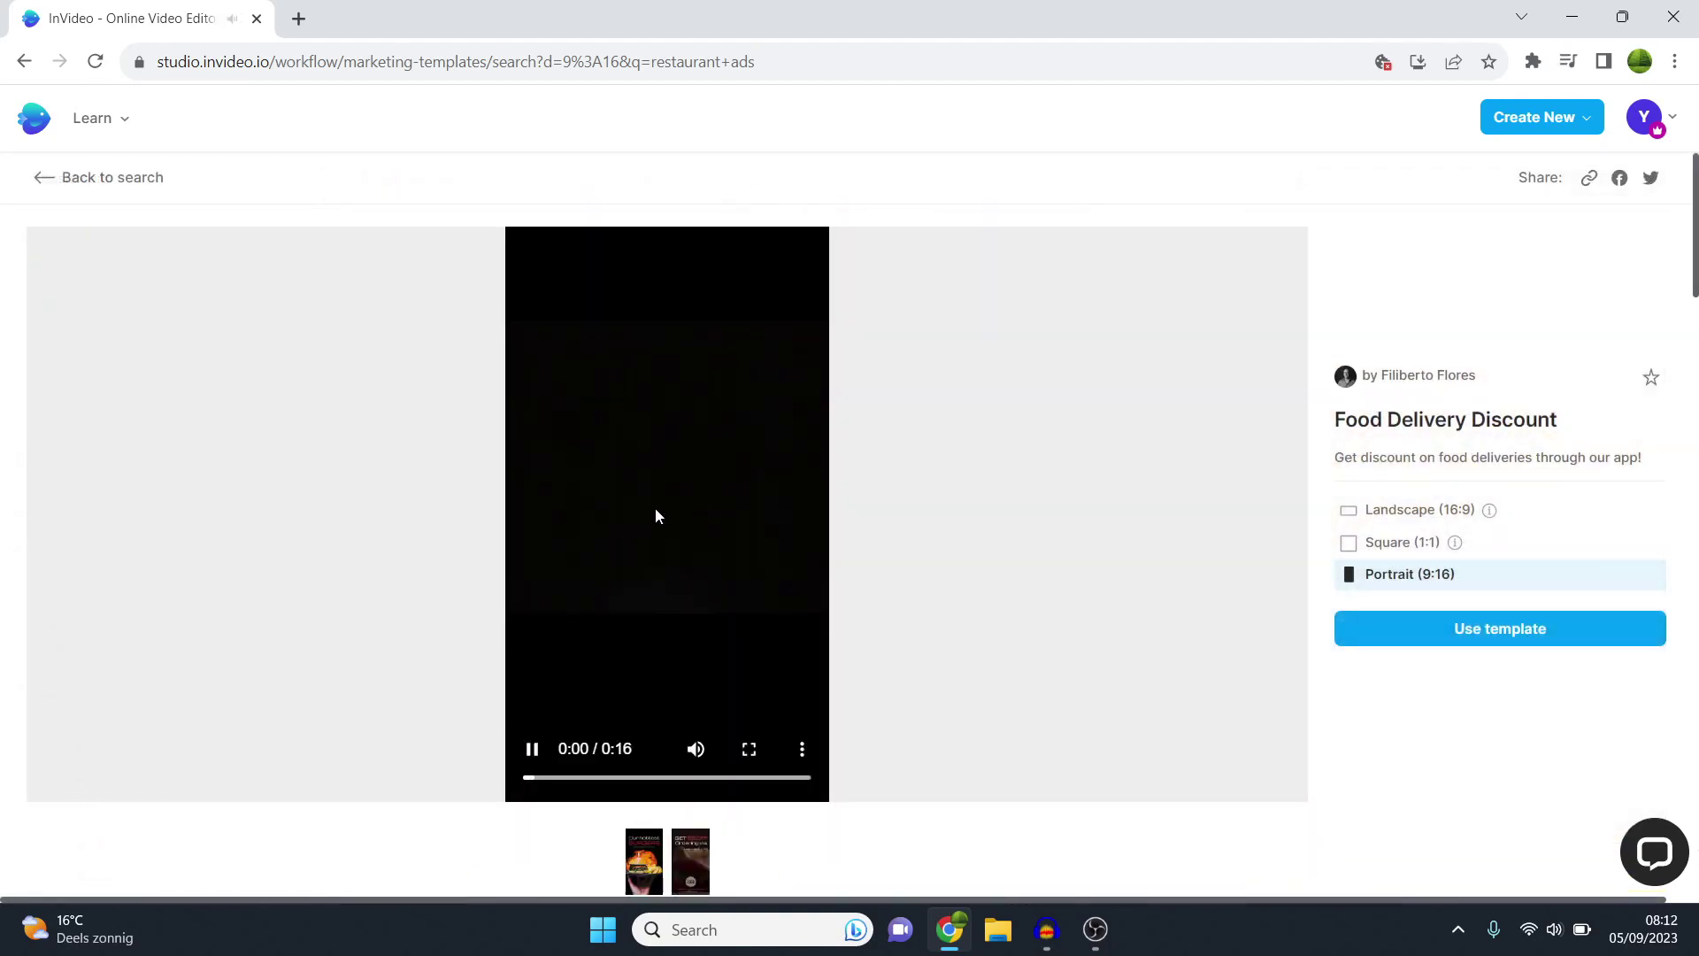
# Step: Mute the system sound, then create a project from the Food Delivery Discount template
pyautogui.click(1555, 929)
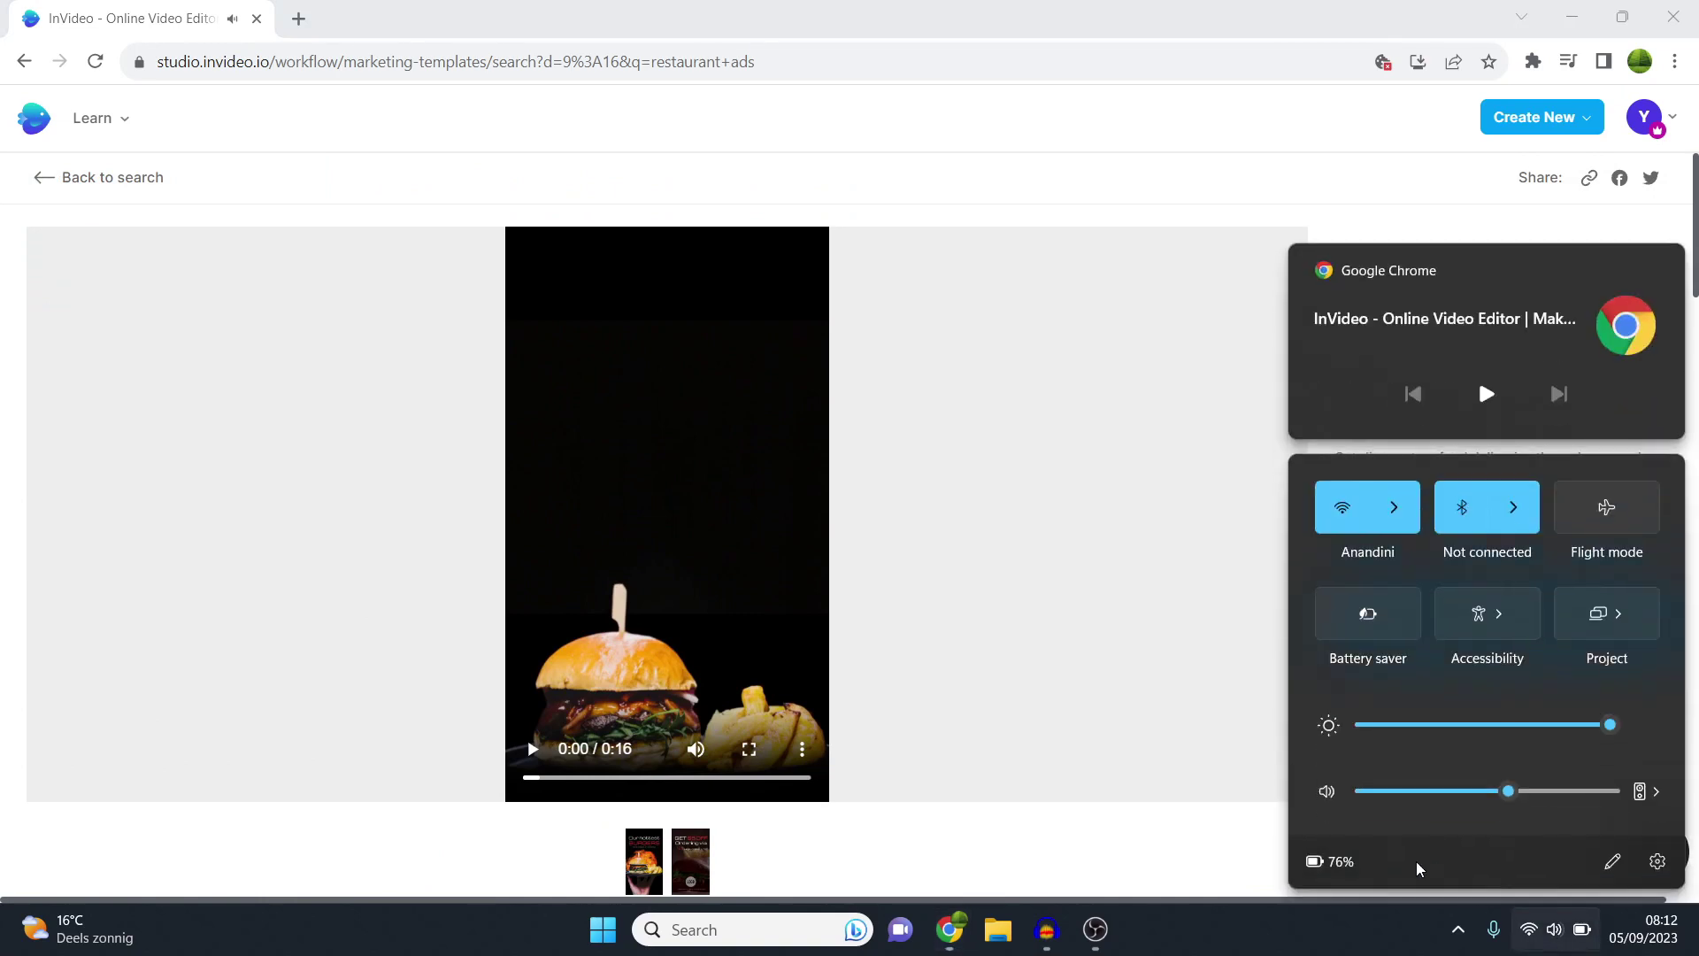
pyautogui.click(1324, 791)
pyautogui.press('Escape')
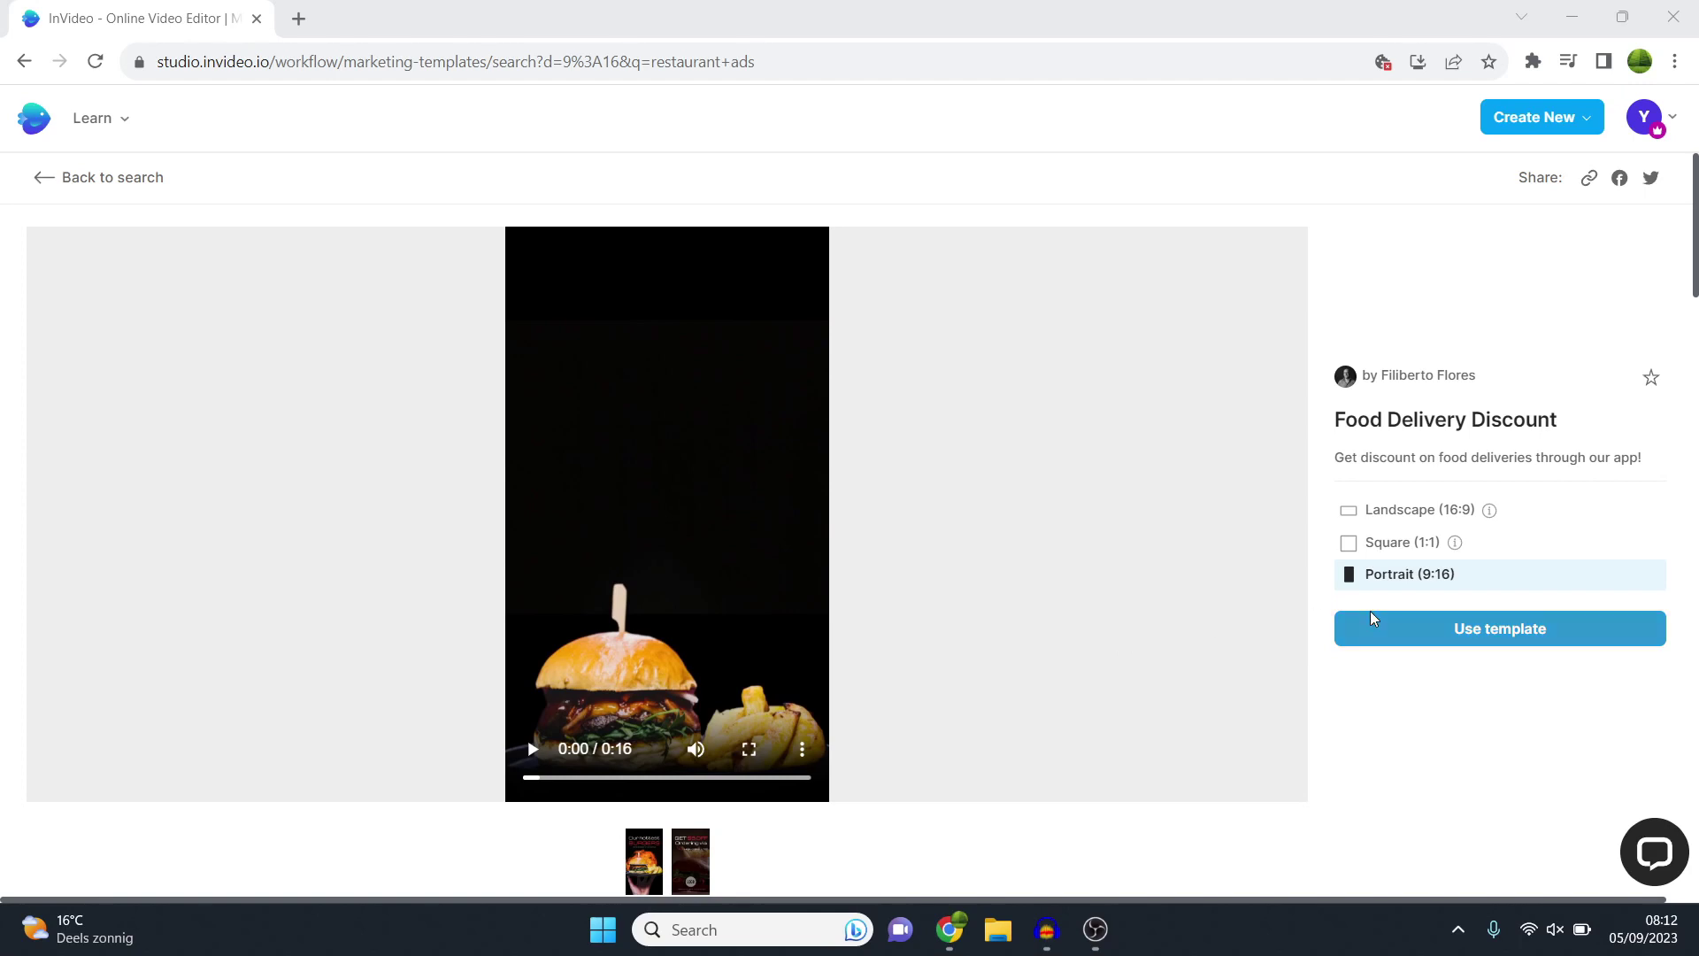
pyautogui.click(1513, 634)
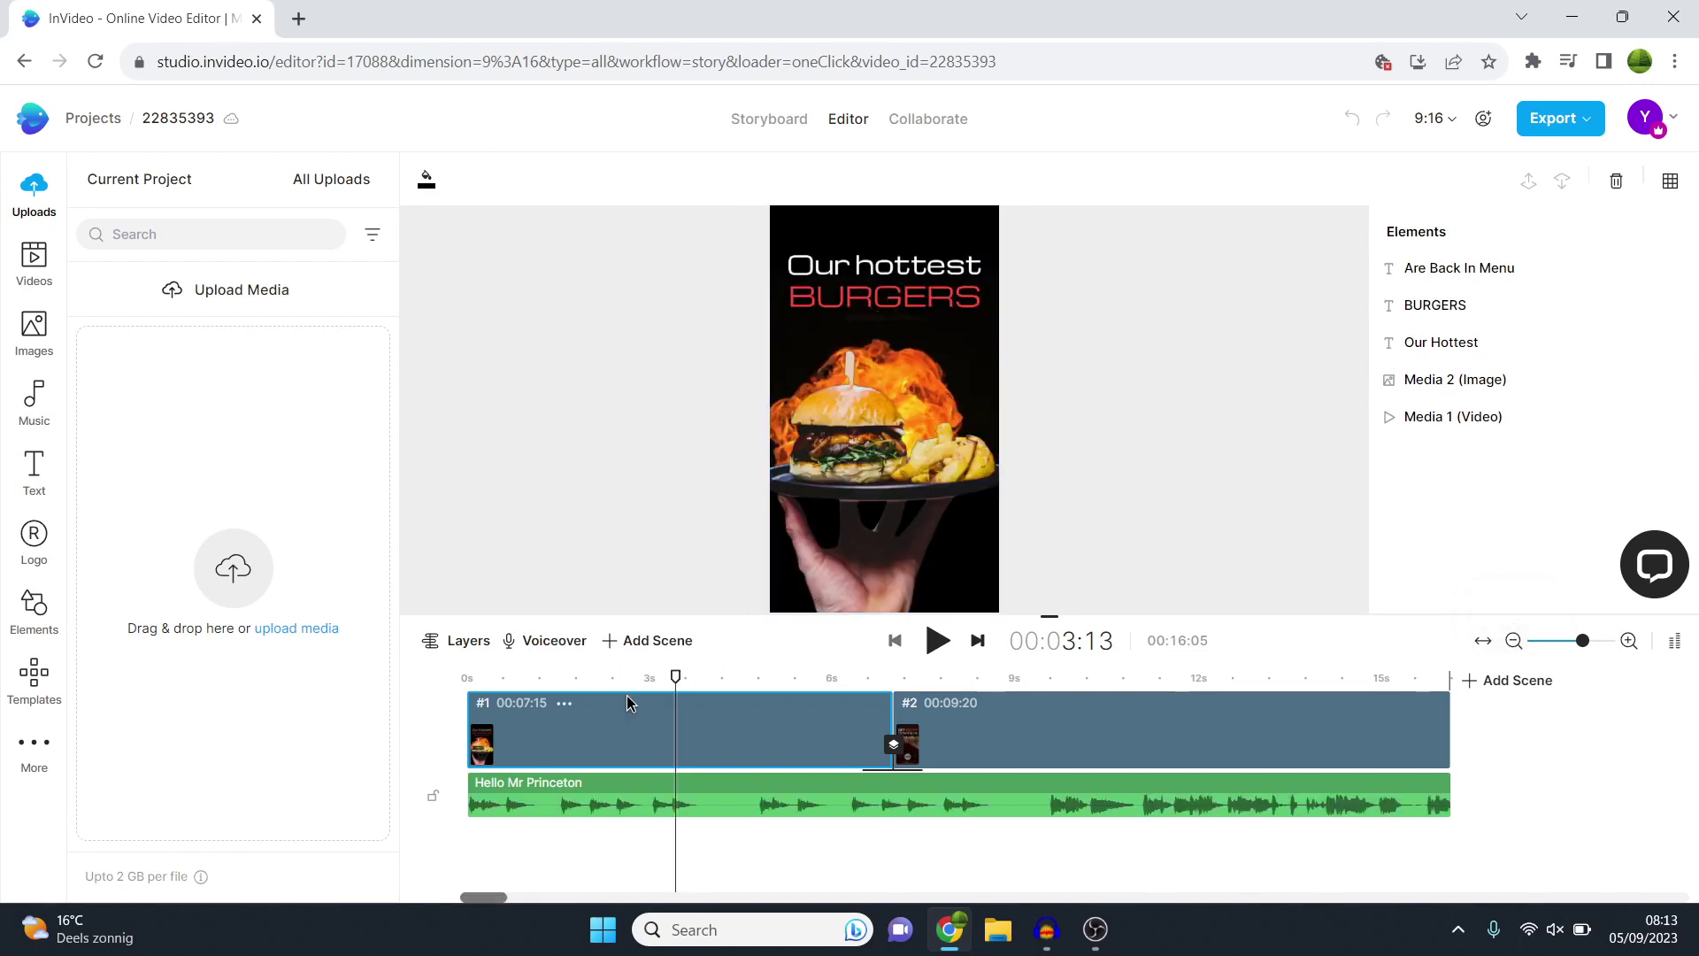
pyautogui.click(468, 703)
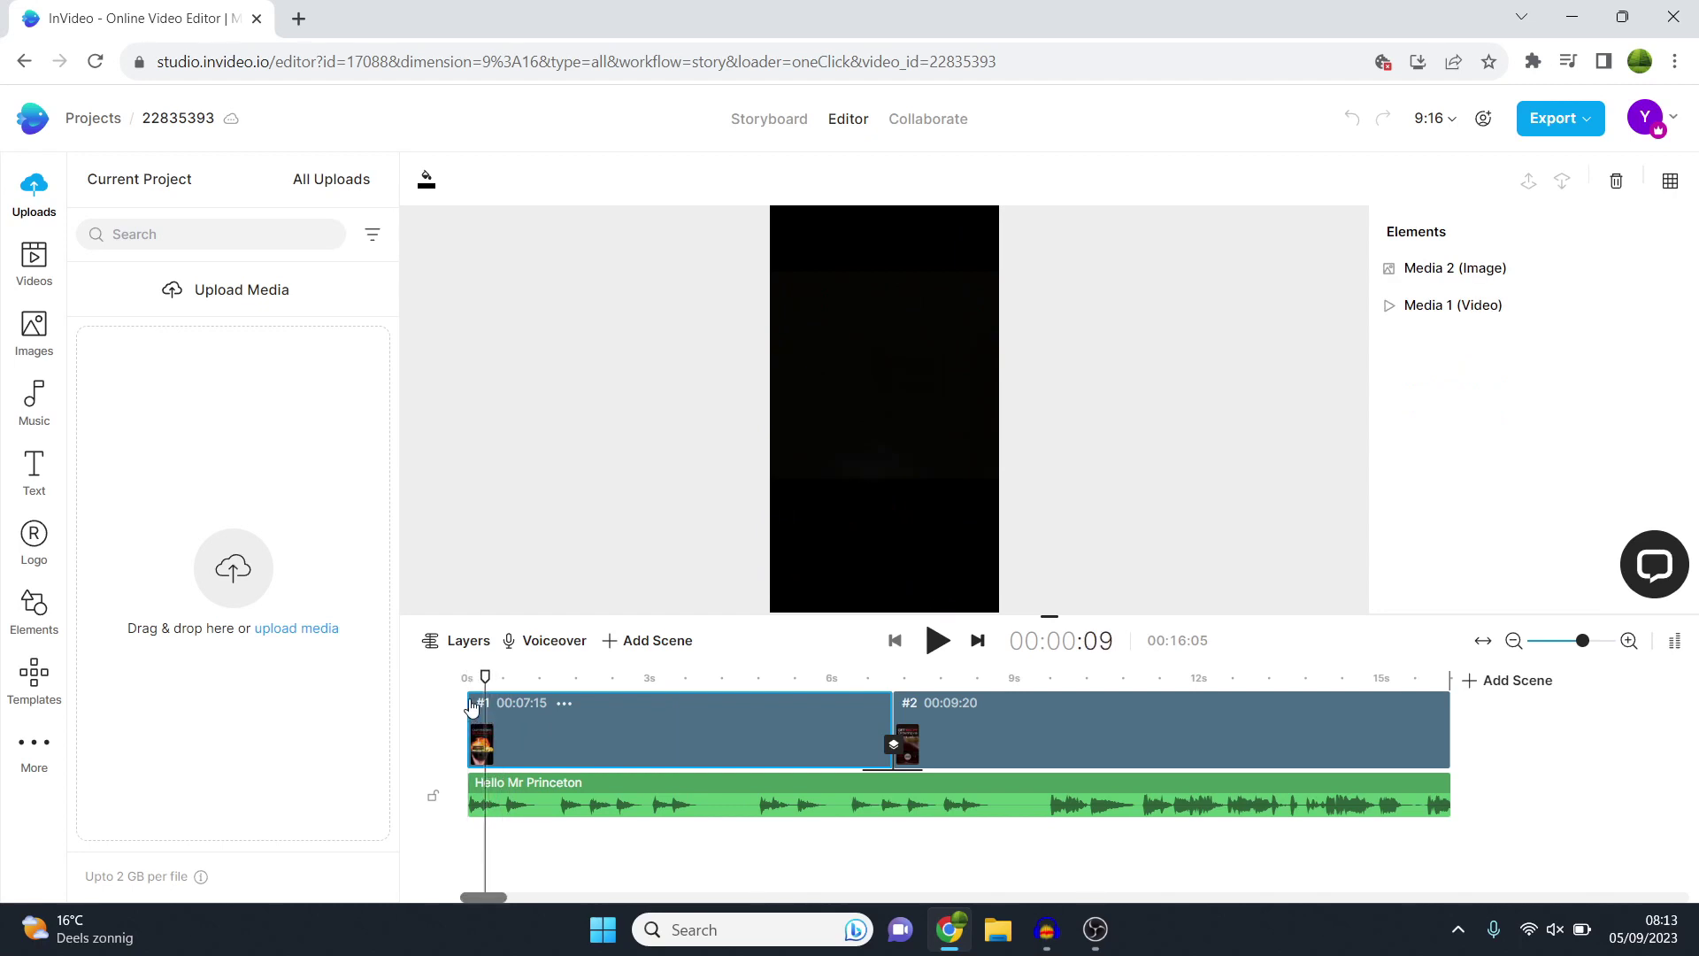
# Step: Scrub through the burger headline scene, then drag its boundary to trim it to 00:06:27
pyautogui.moveTo(466, 709)
pyautogui.mouseDown()
pyautogui.moveTo(1124, 719)
pyautogui.moveTo(470, 731)
pyautogui.mouseUp()
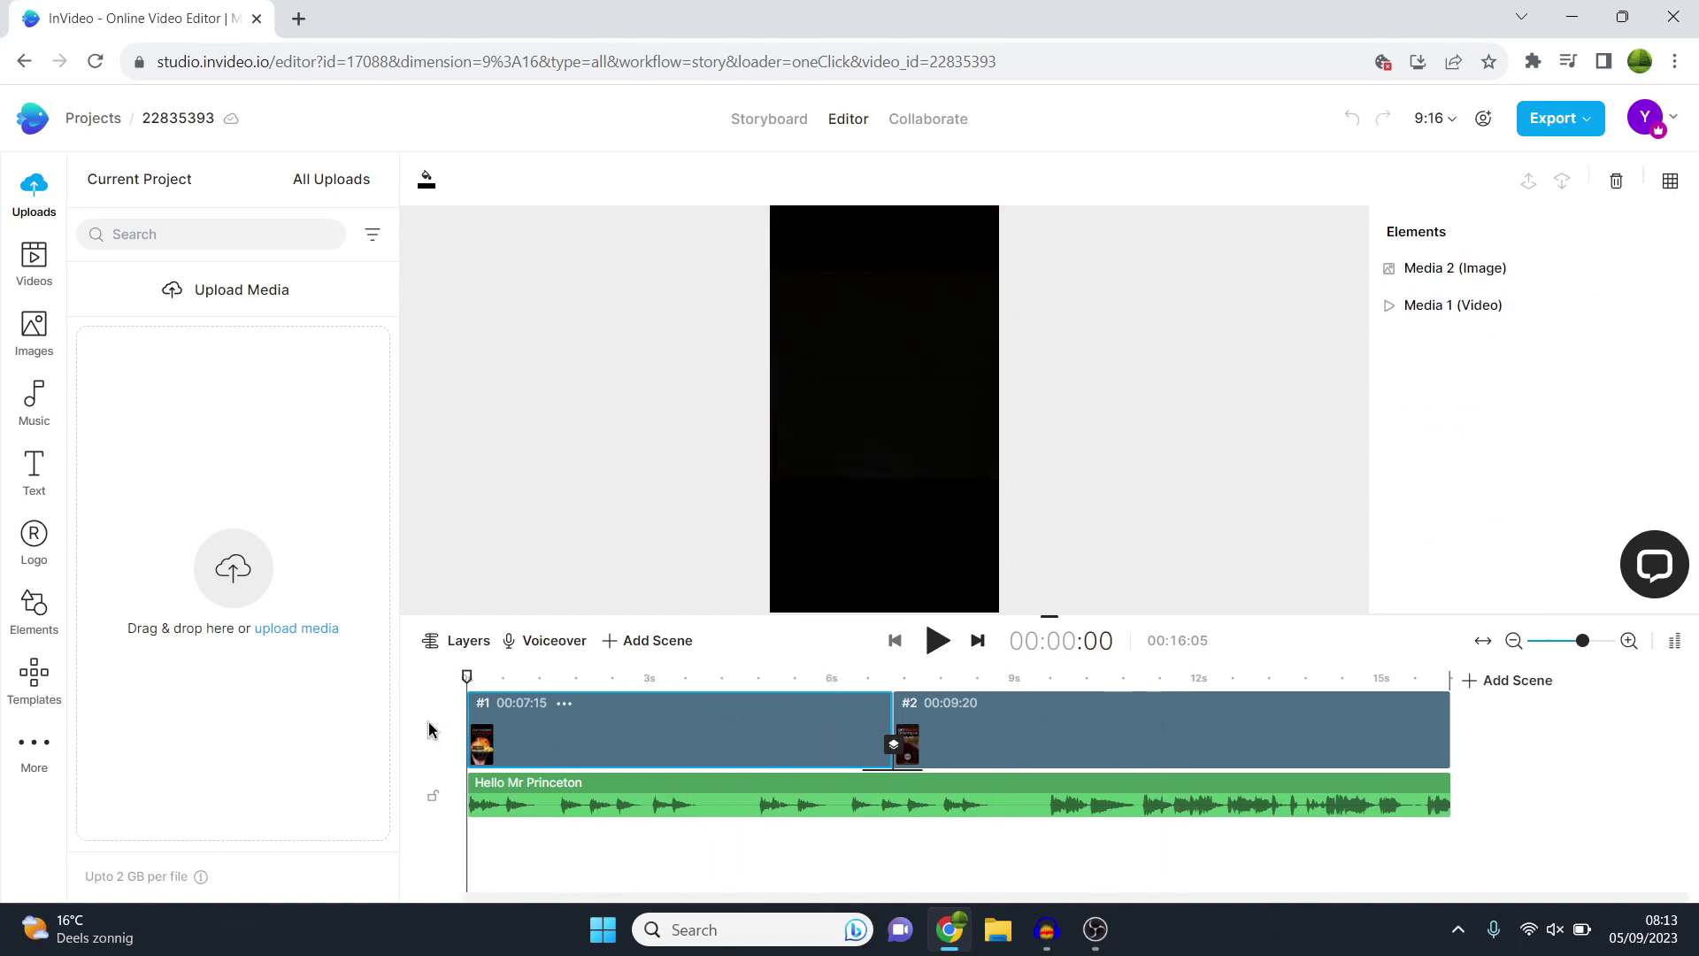
pyautogui.moveTo(470, 731)
pyautogui.mouseDown()
pyautogui.moveTo(453, 692)
pyautogui.moveTo(751, 730)
pyautogui.moveTo(1303, 724)
pyautogui.mouseUp()
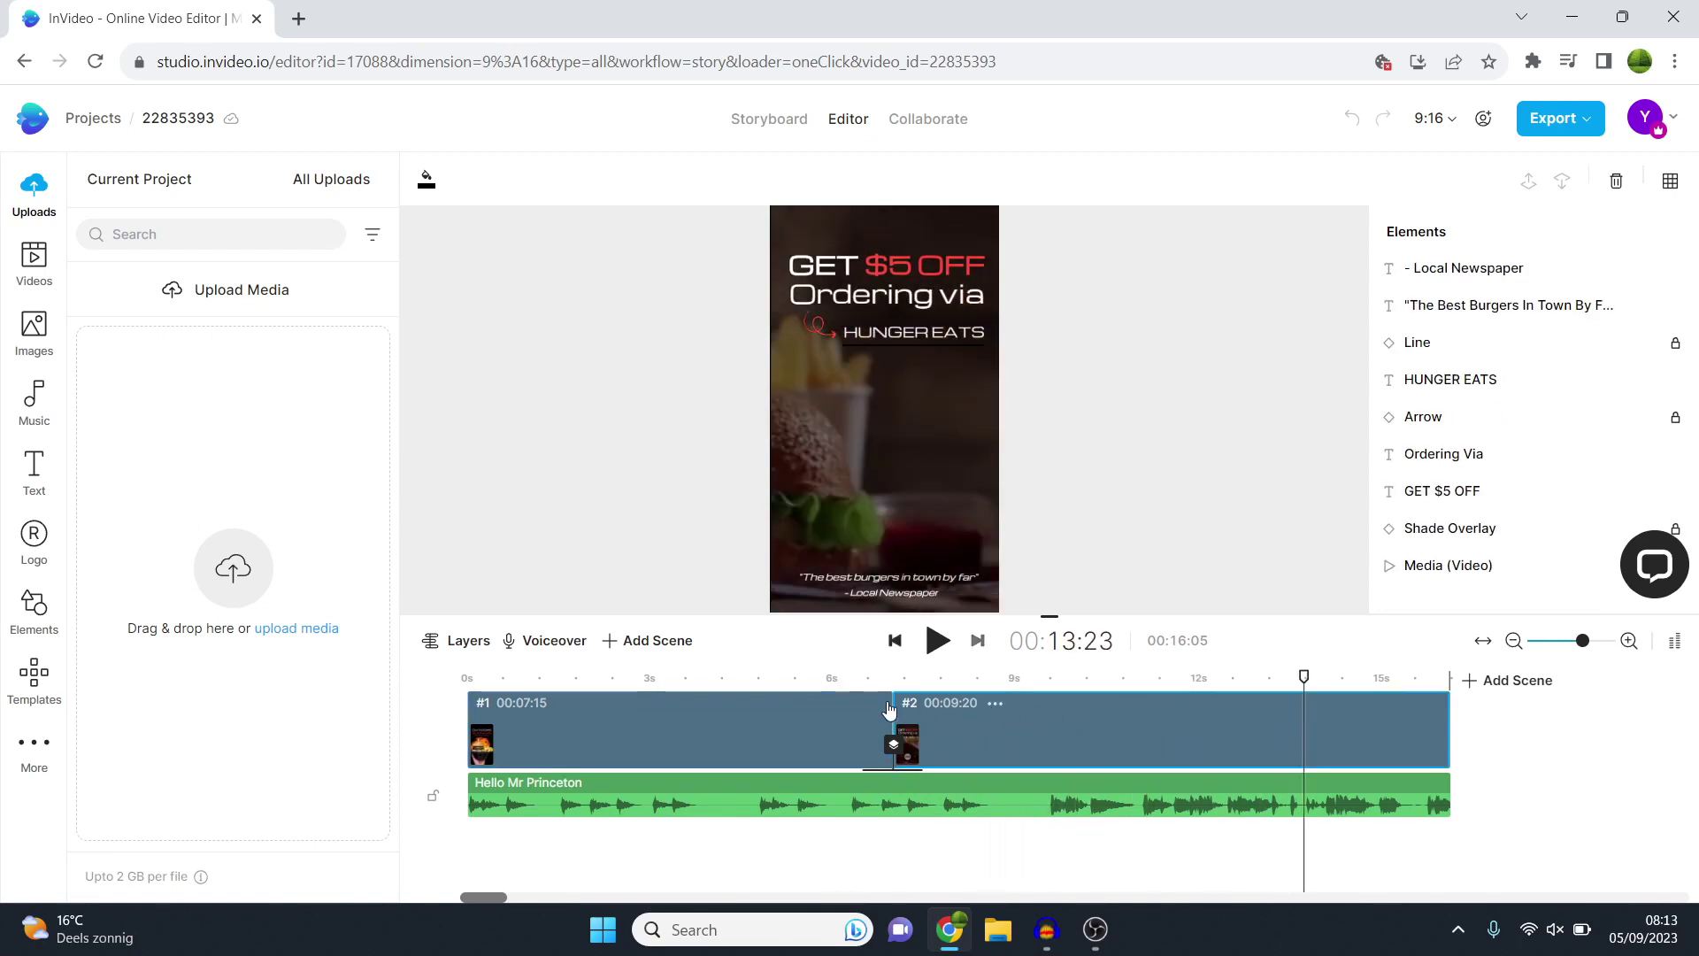
pyautogui.moveTo(890, 706); pyautogui.dragTo(853, 701)
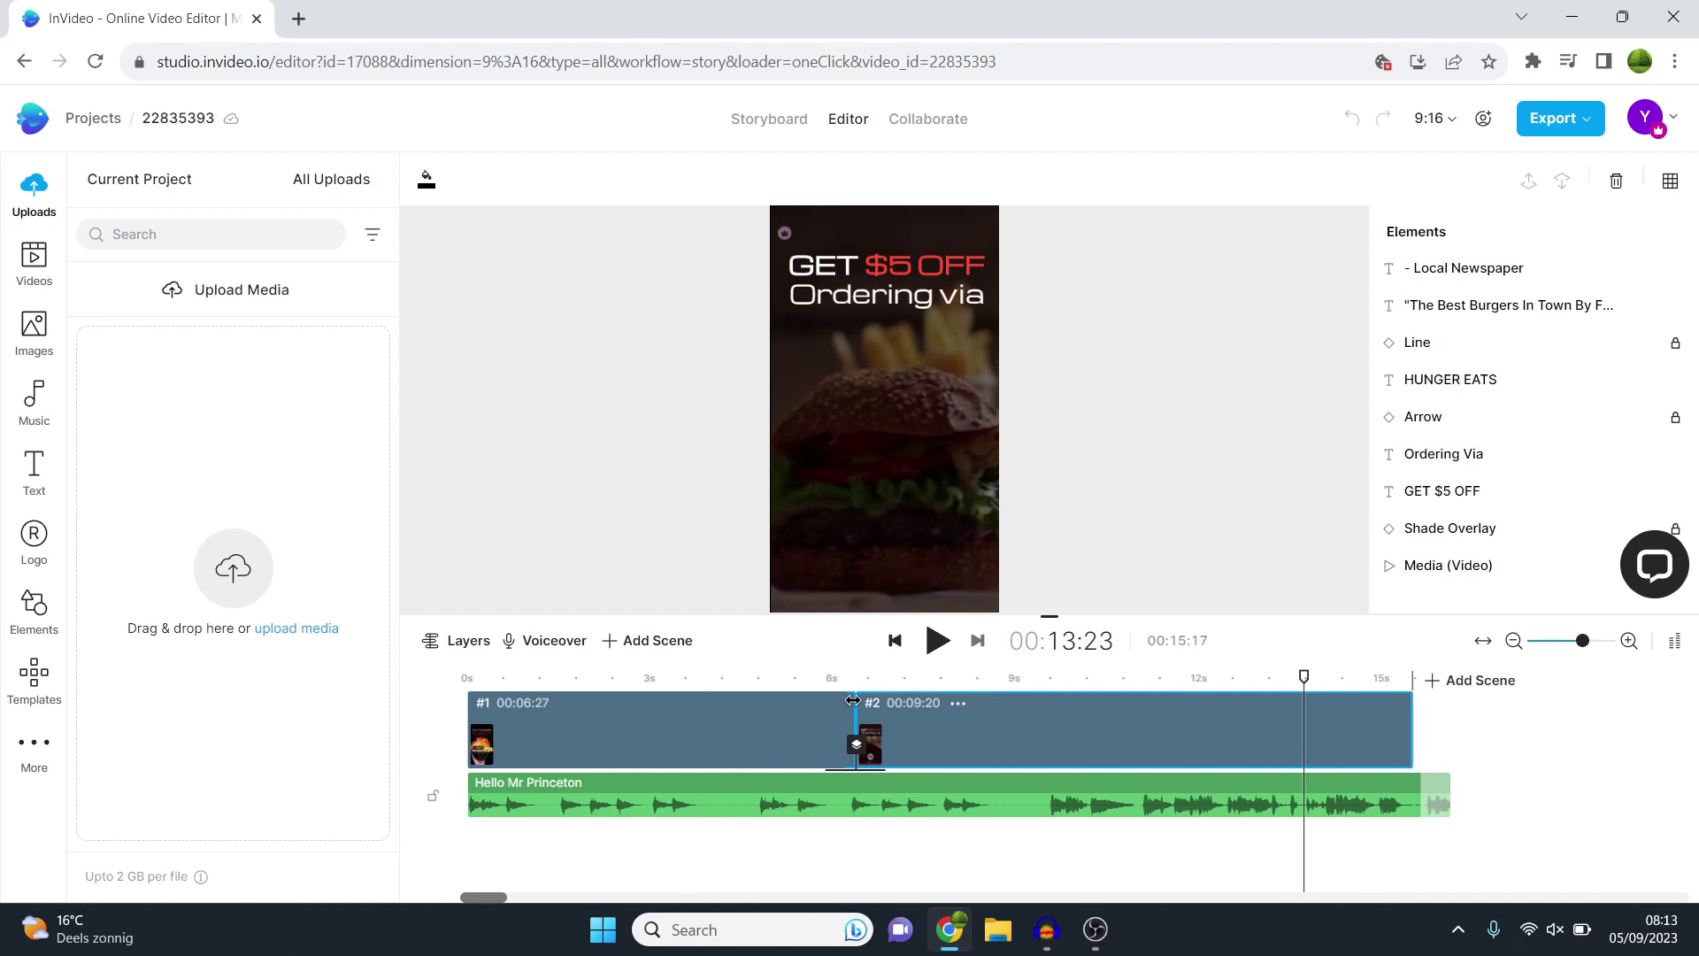
# Step: Trim scene 2 to 00:08:16 for a 00:14:13 total and play from the start
pyautogui.moveTo(1162, 681); pyautogui.dragTo(1293, 677)
pyautogui.moveTo(686, 692)
pyautogui.mouseDown()
pyautogui.moveTo(1416, 722)
pyautogui.moveTo(1250, 738)
pyautogui.mouseUp()
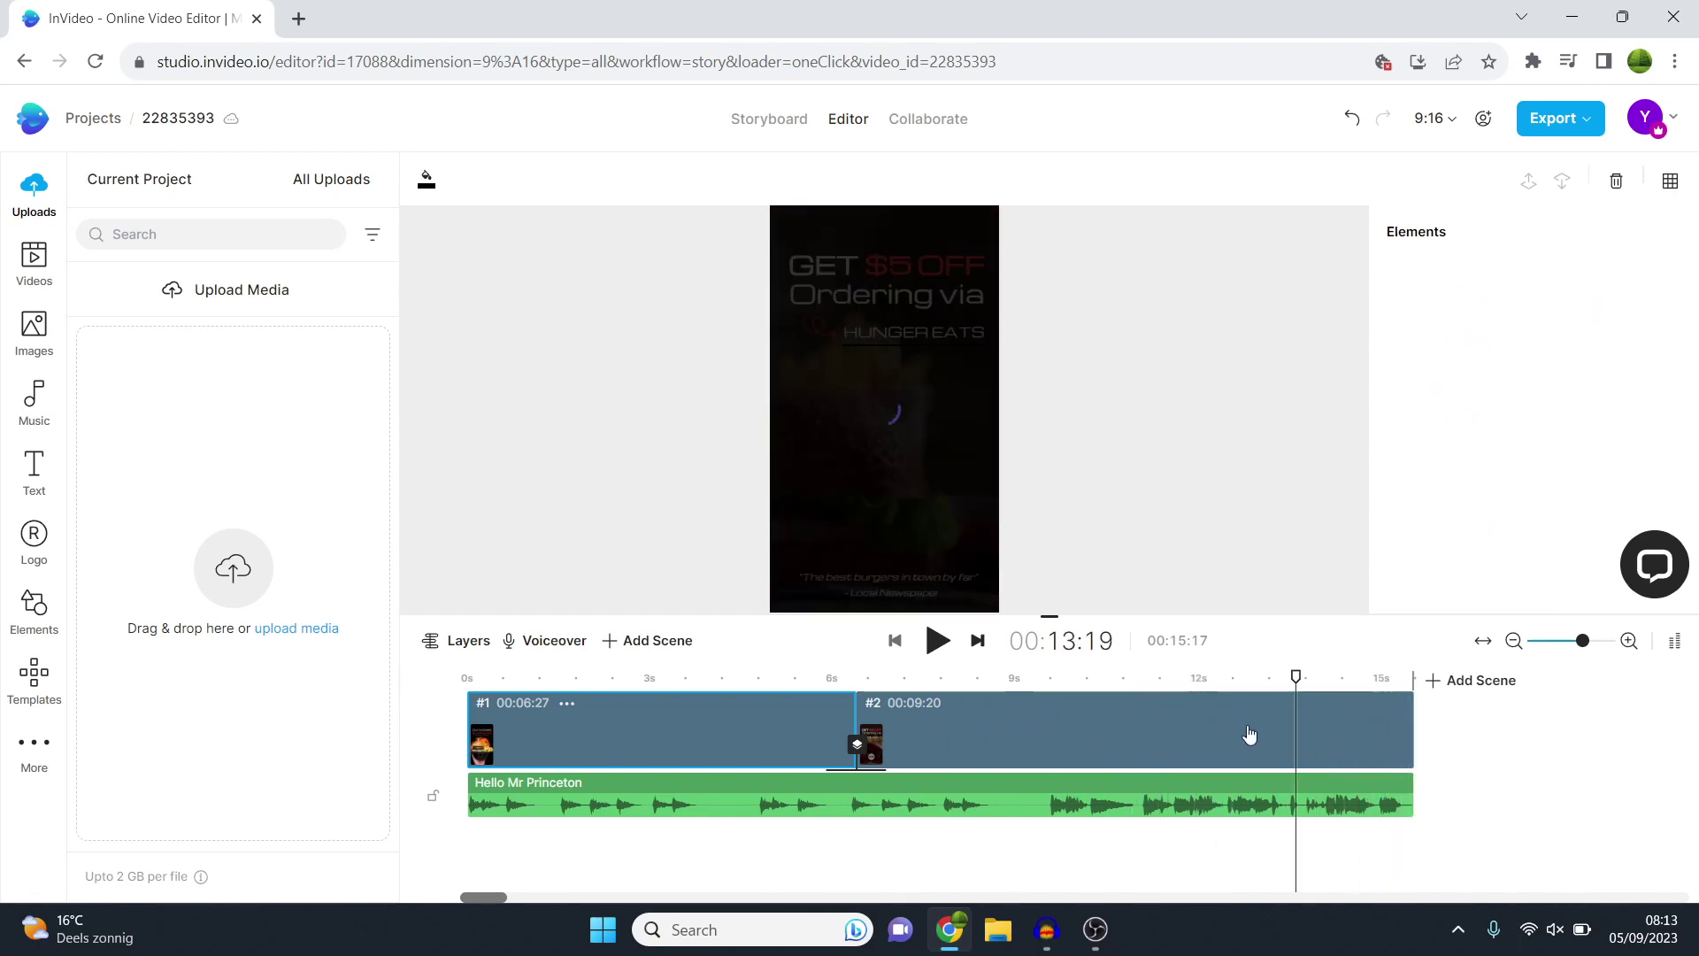
pyautogui.moveTo(1413, 716)
pyautogui.mouseDown()
pyautogui.moveTo(1279, 715)
pyautogui.moveTo(1100, 677)
pyautogui.moveTo(1242, 674)
pyautogui.moveTo(469, 677)
pyautogui.mouseUp()
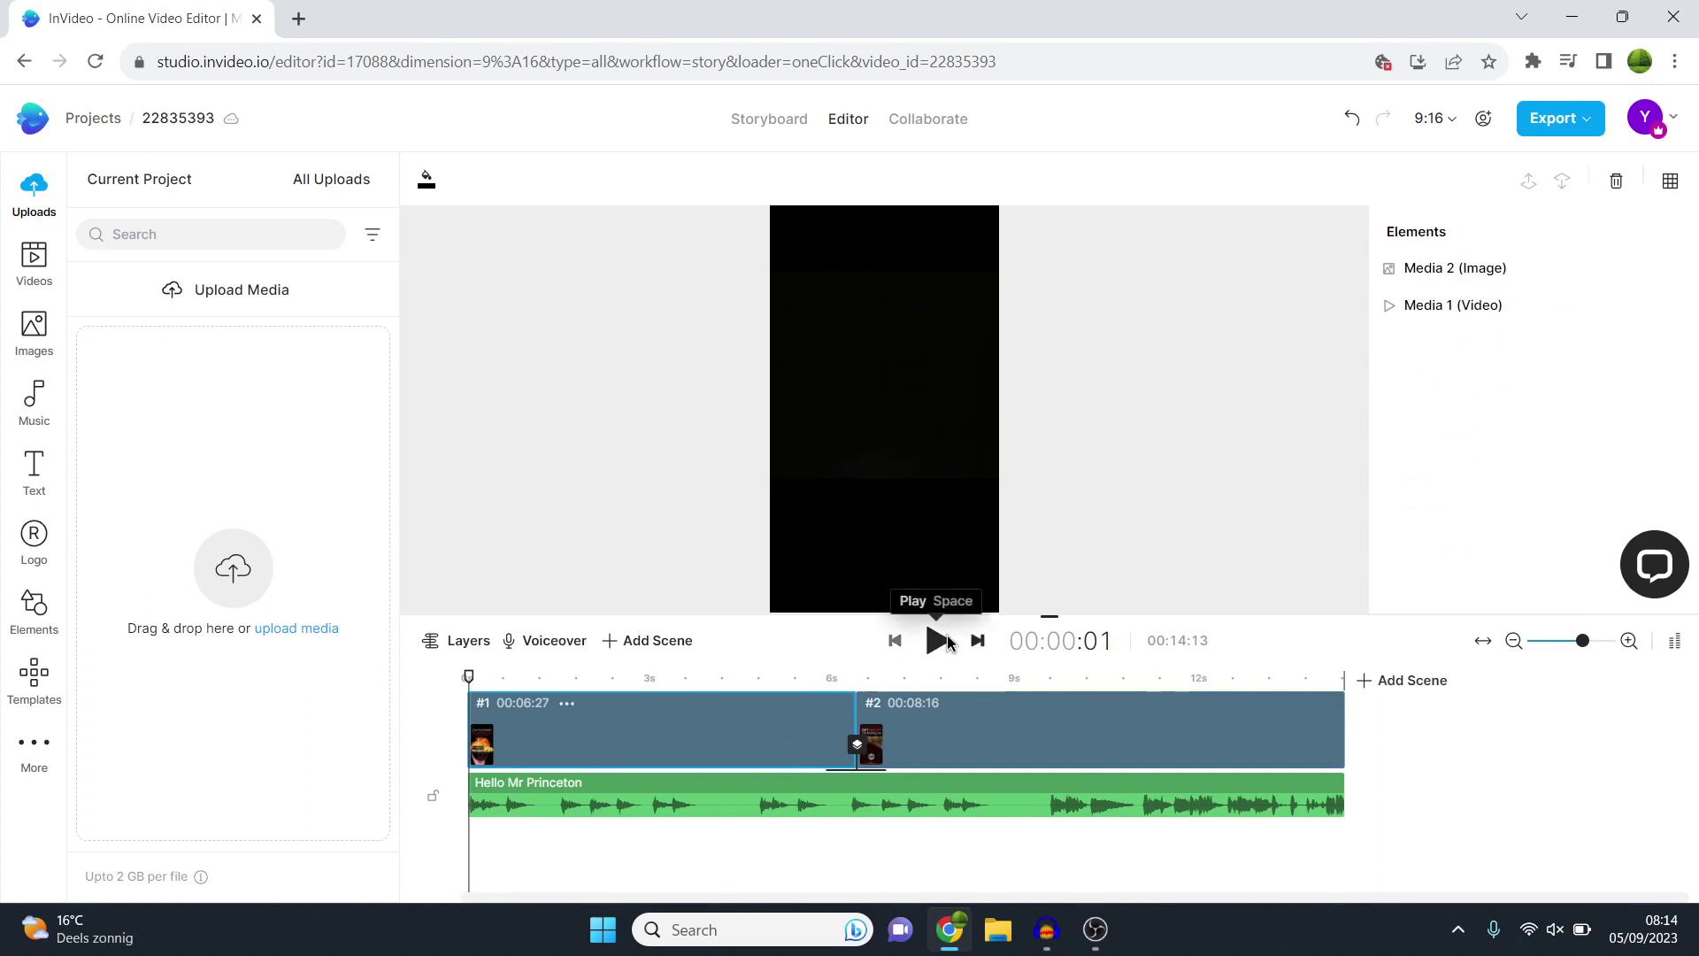
pyautogui.click(937, 638)
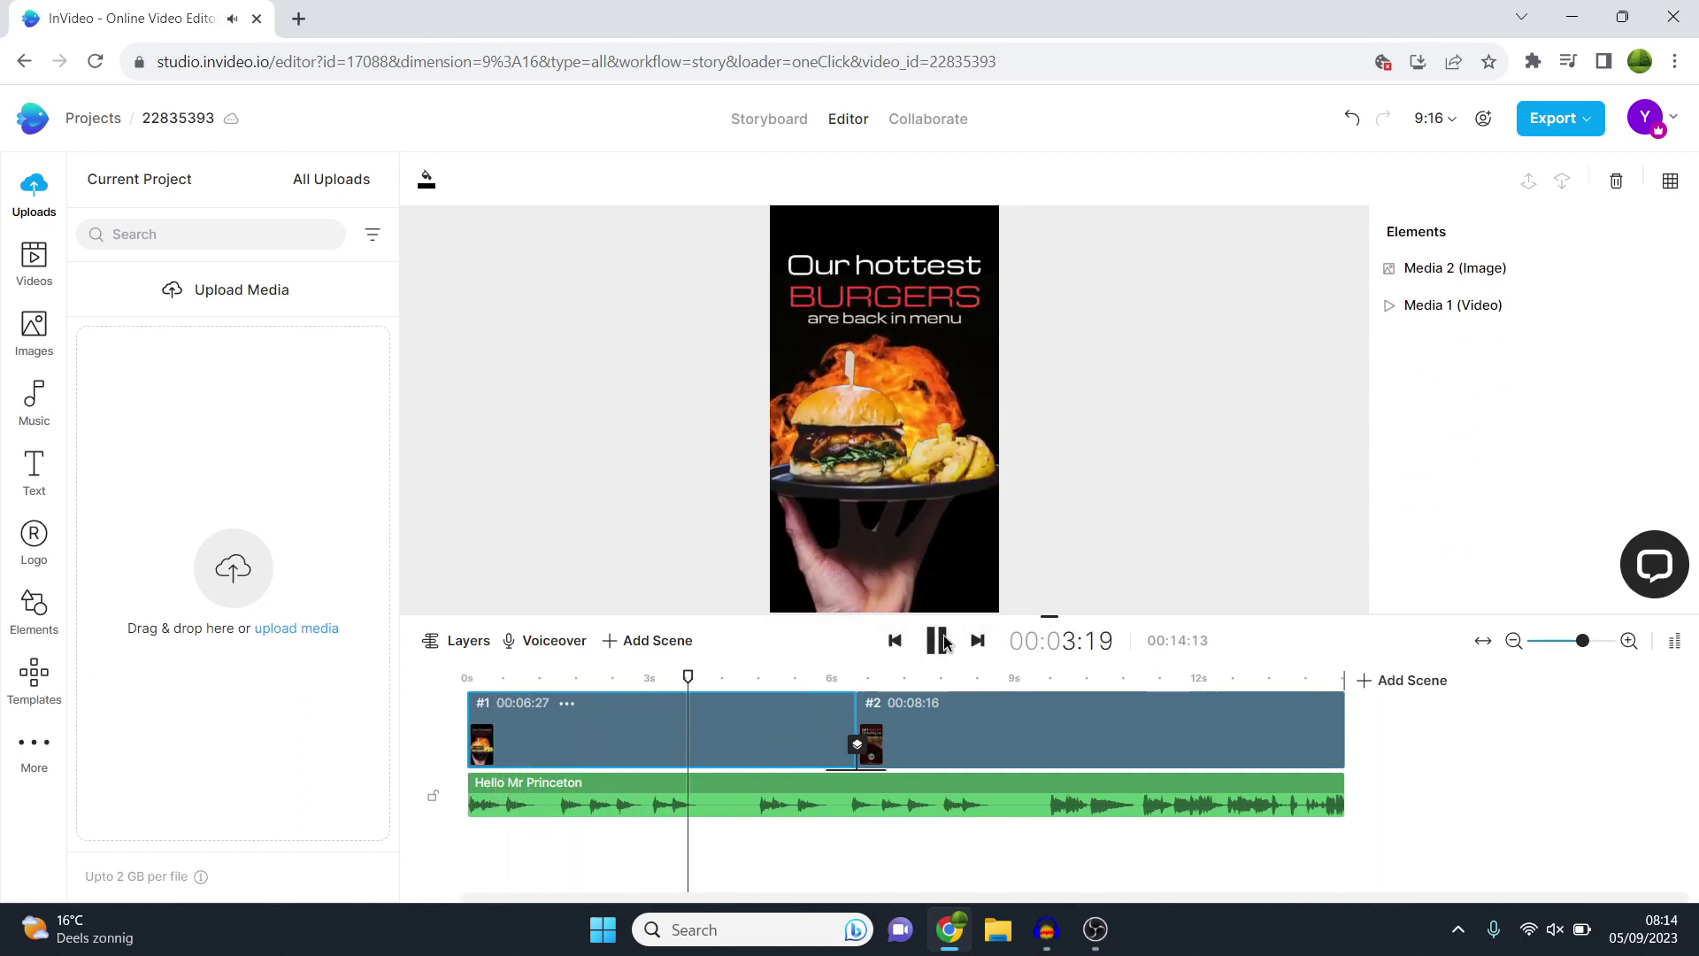
# Step: Pause at about 00:05:23 and start editing scene 1's 'Our hottest' headline text
pyautogui.click(938, 639)
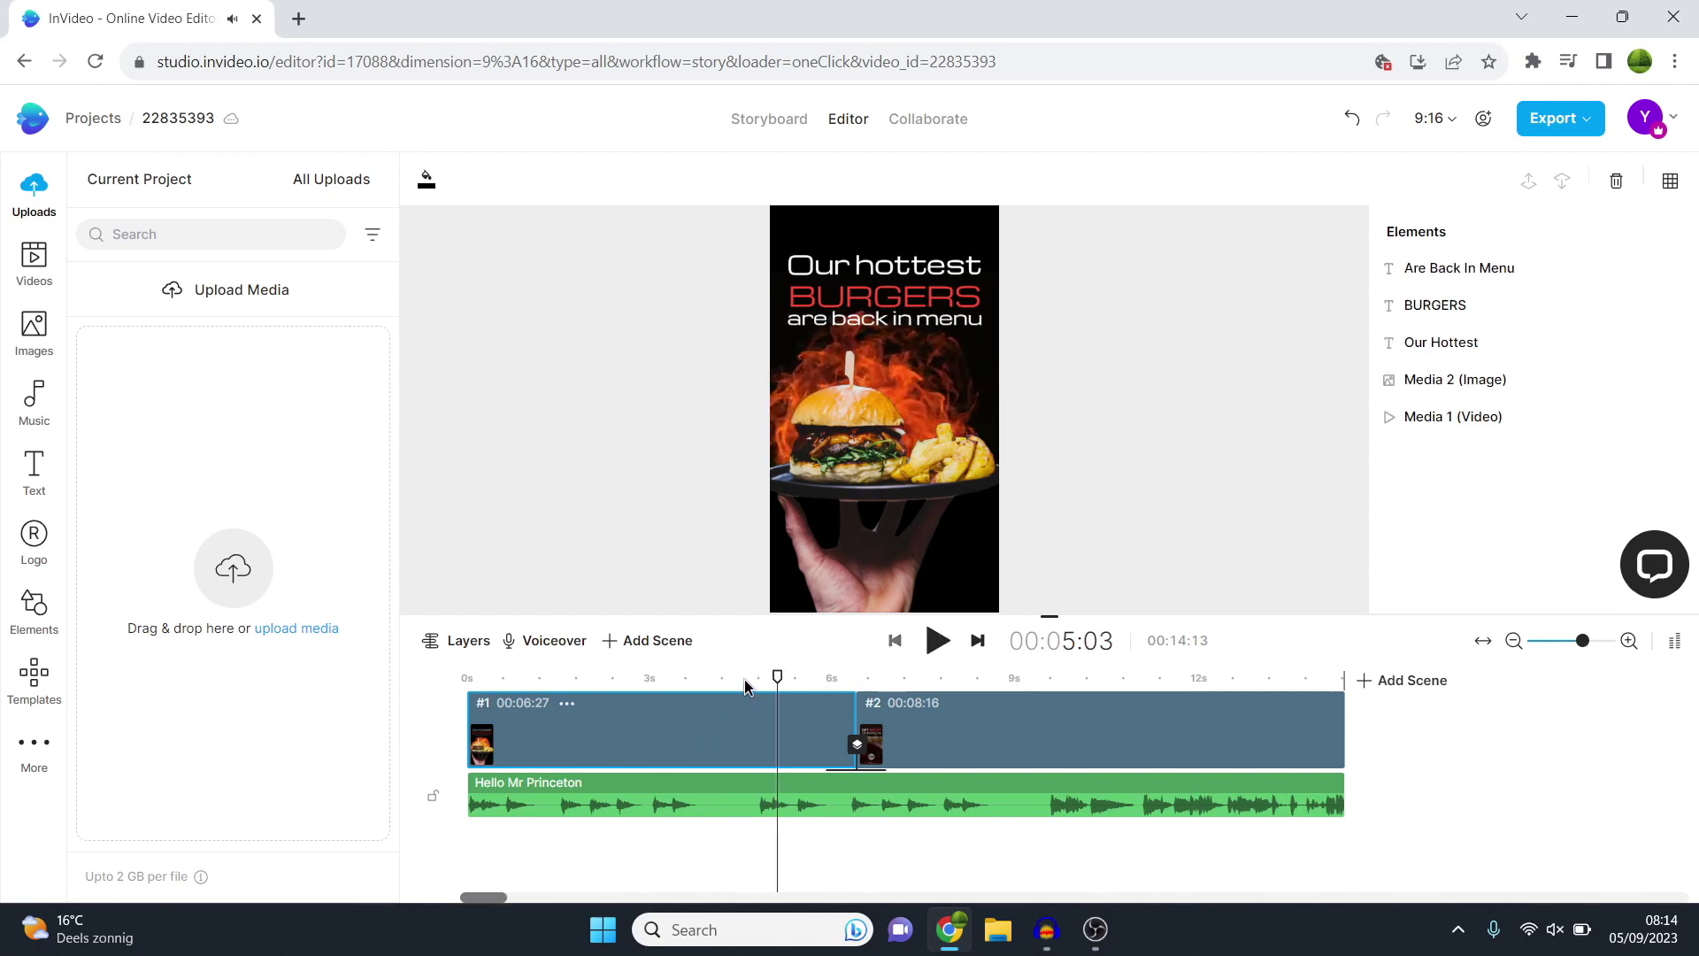
pyautogui.moveTo(777, 678); pyautogui.dragTo(815, 677)
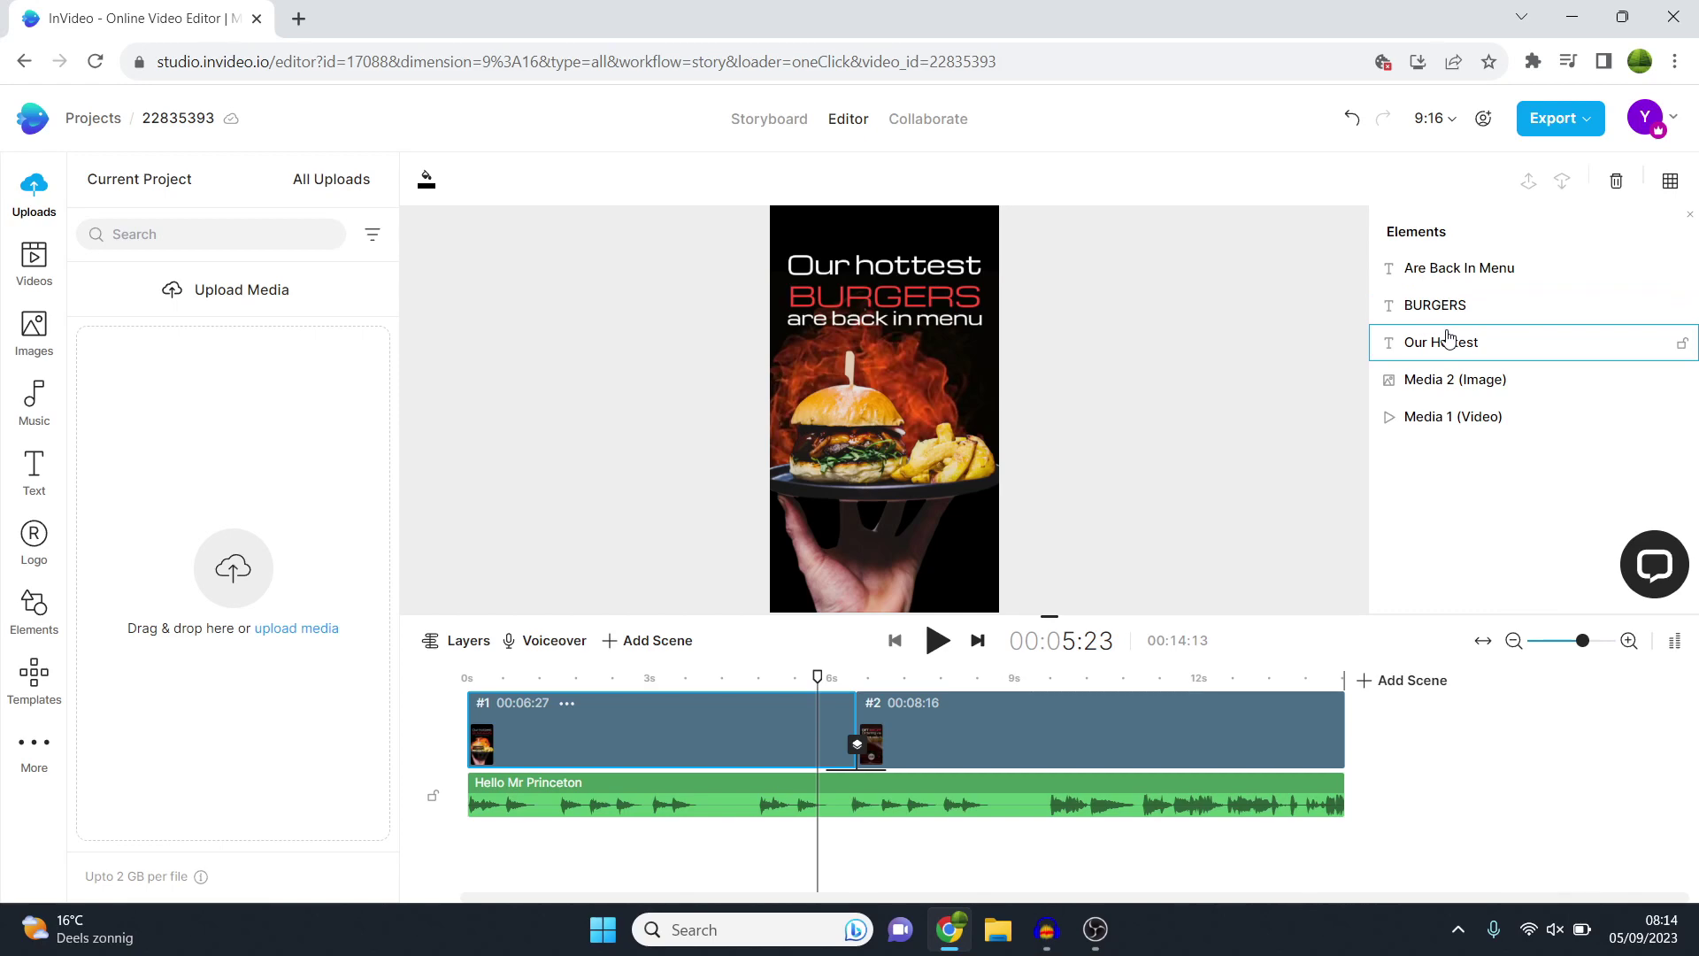
pyautogui.doubleClick(1483, 342)
# Step: Replace the 'Our hottest' headline line with THE BEST
pyautogui.moveTo(1476, 342); pyautogui.dragTo(1412, 336)
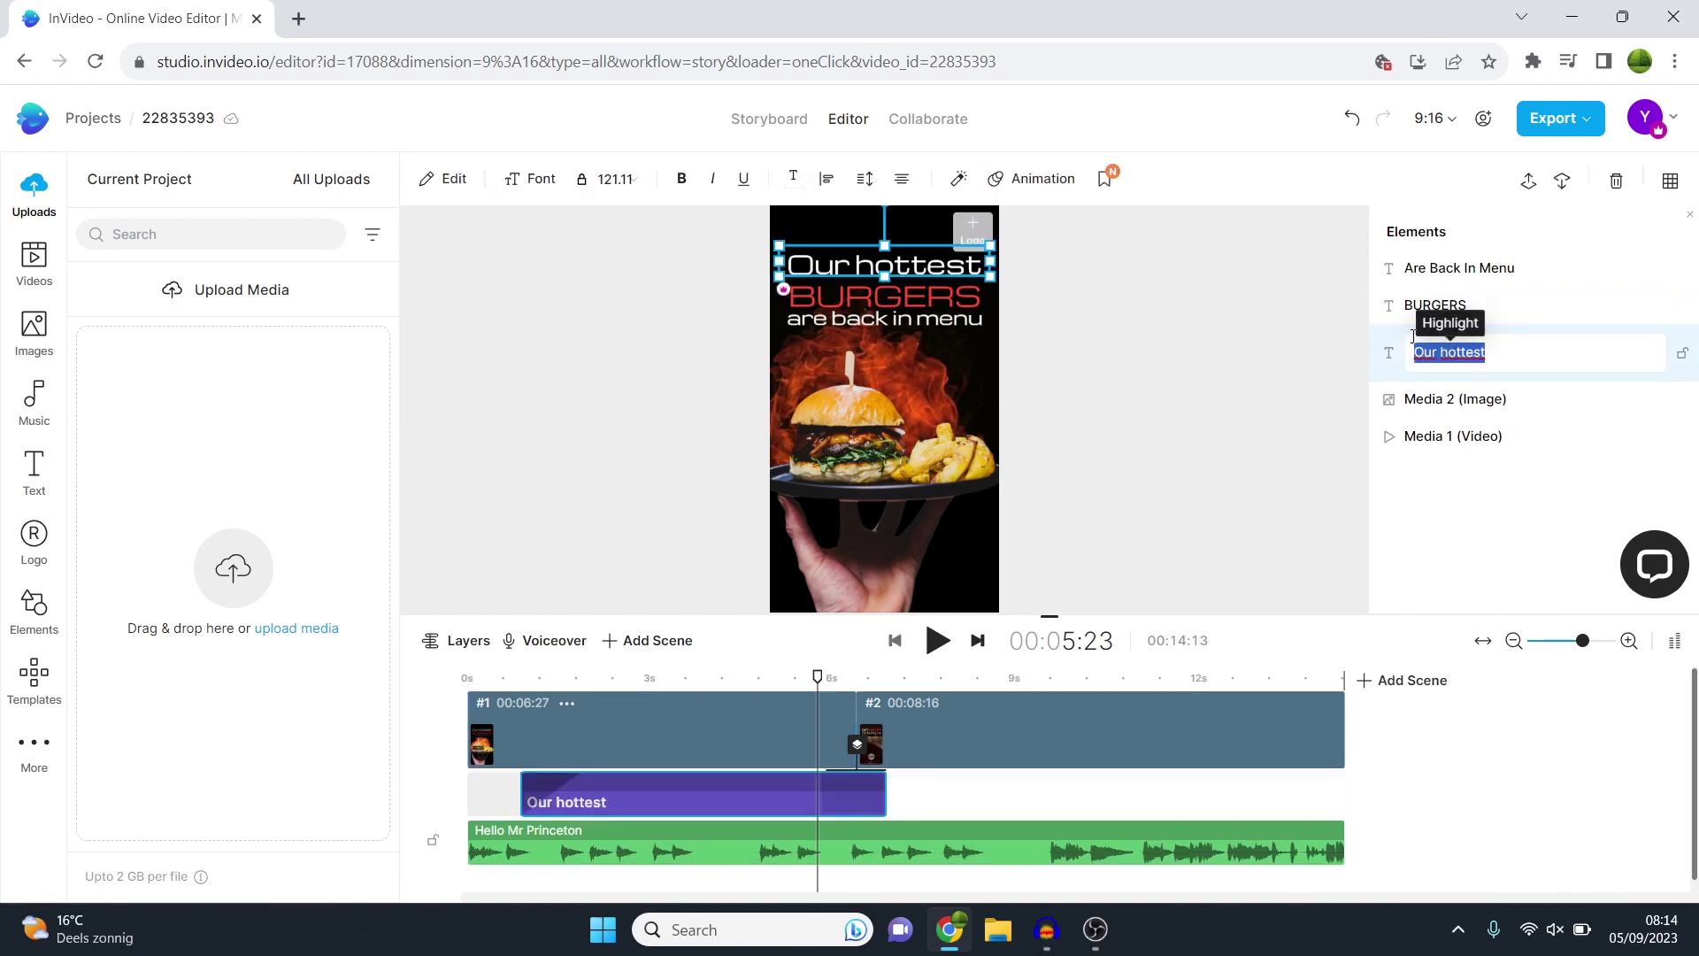
pyautogui.press('BackSpace')
pyautogui.write('THE BEST')
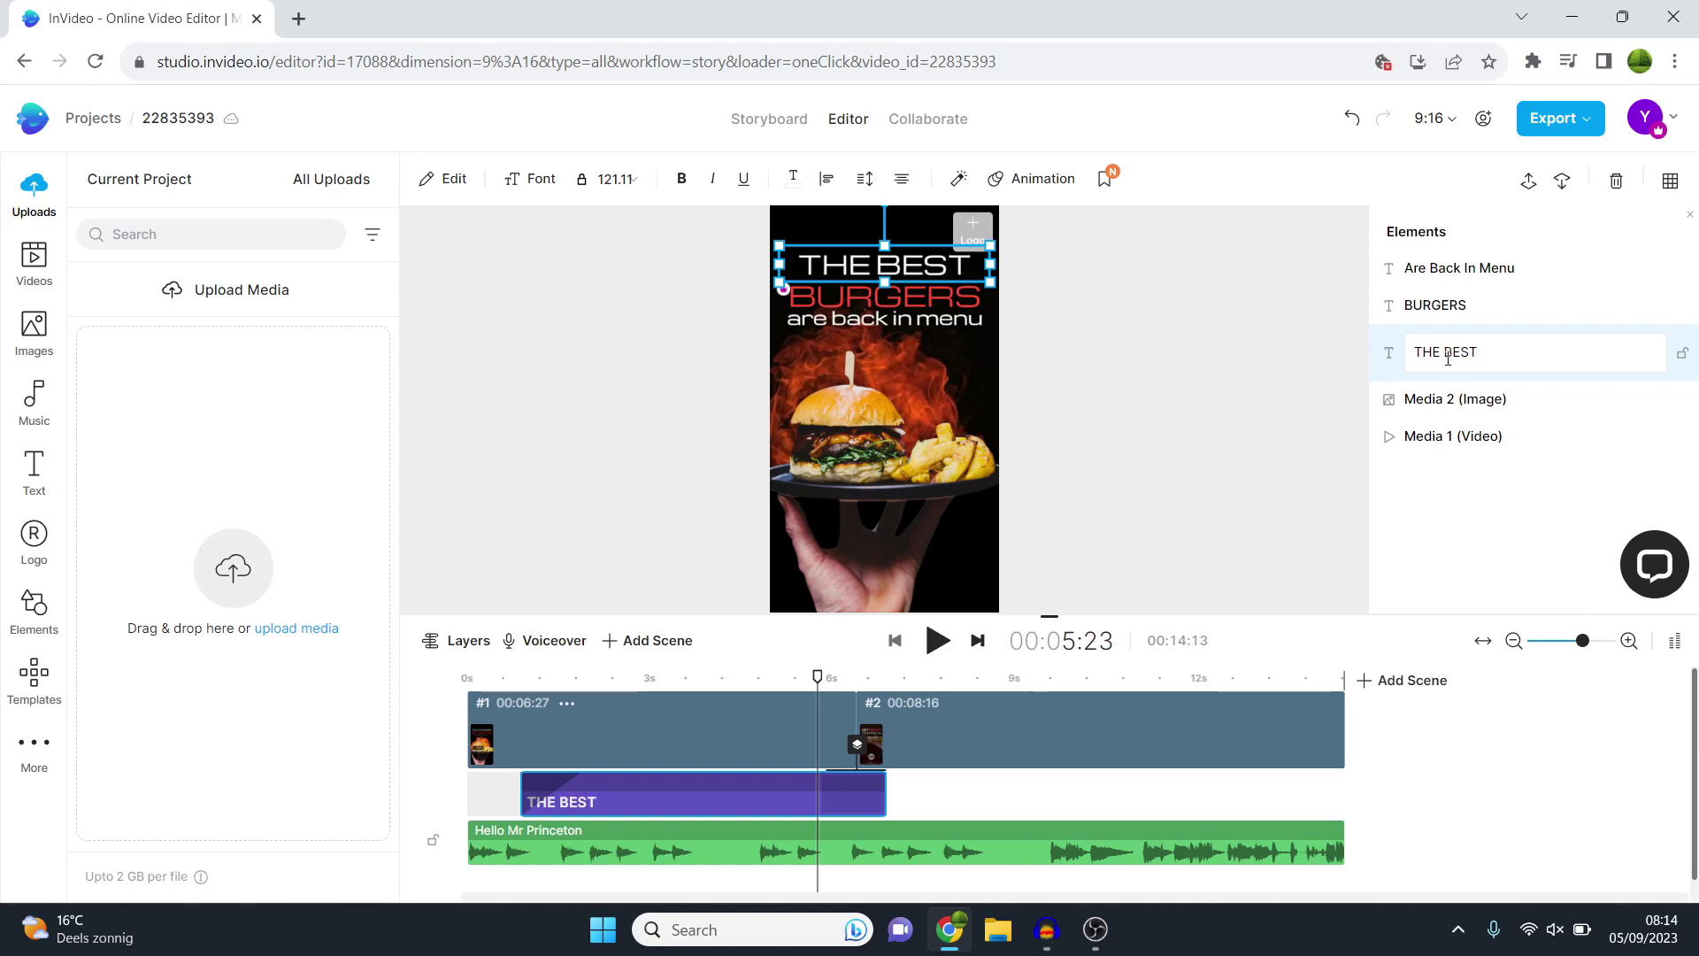
pyautogui.press('Return')
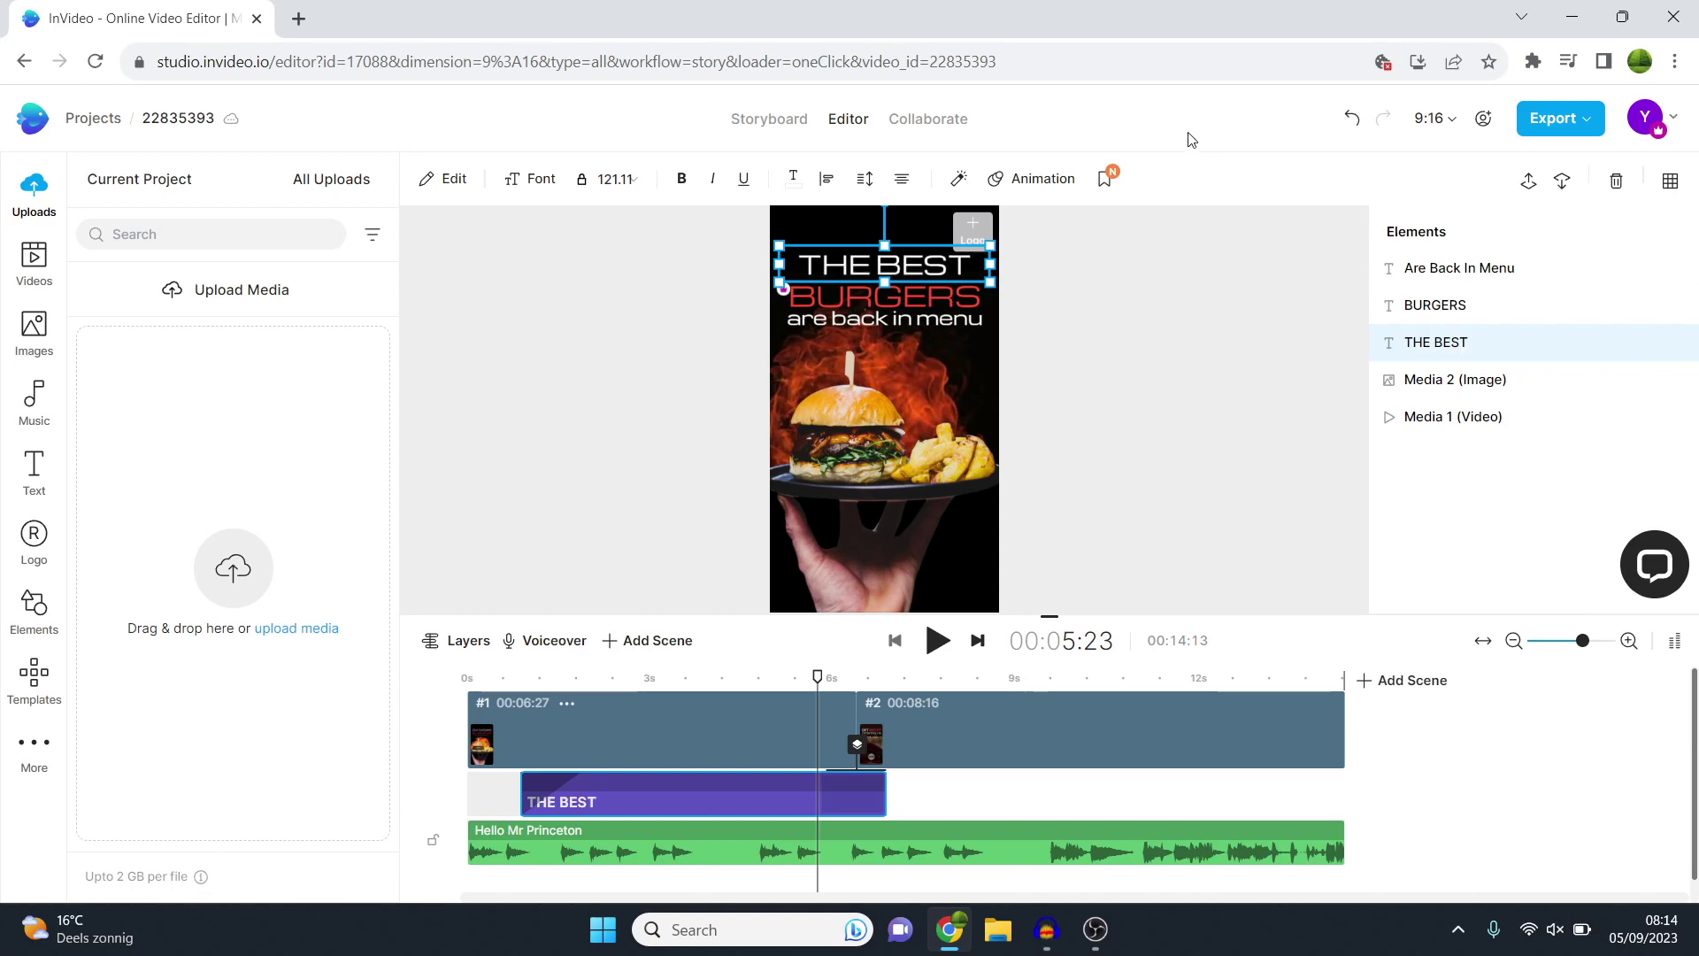
# Step: Replace the 'are back in menu' line with IN TOWN! and deselect the text
pyautogui.click(928, 322)
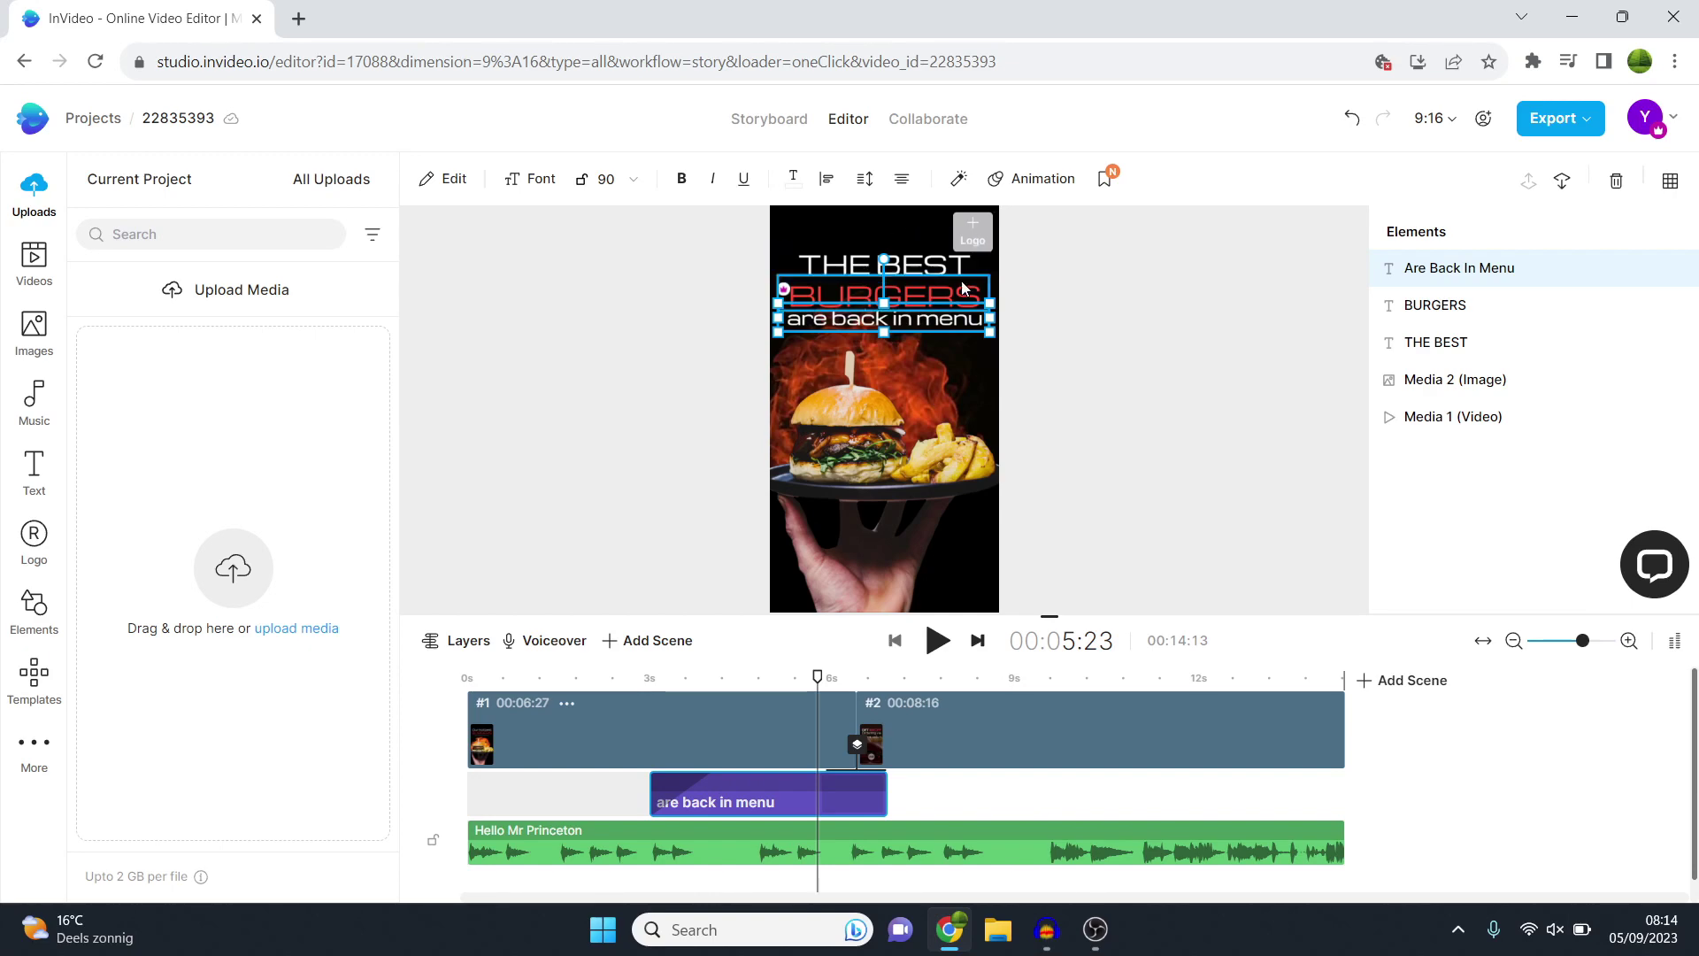
pyautogui.doubleClick(1555, 267)
pyautogui.moveTo(1556, 267); pyautogui.dragTo(1409, 234)
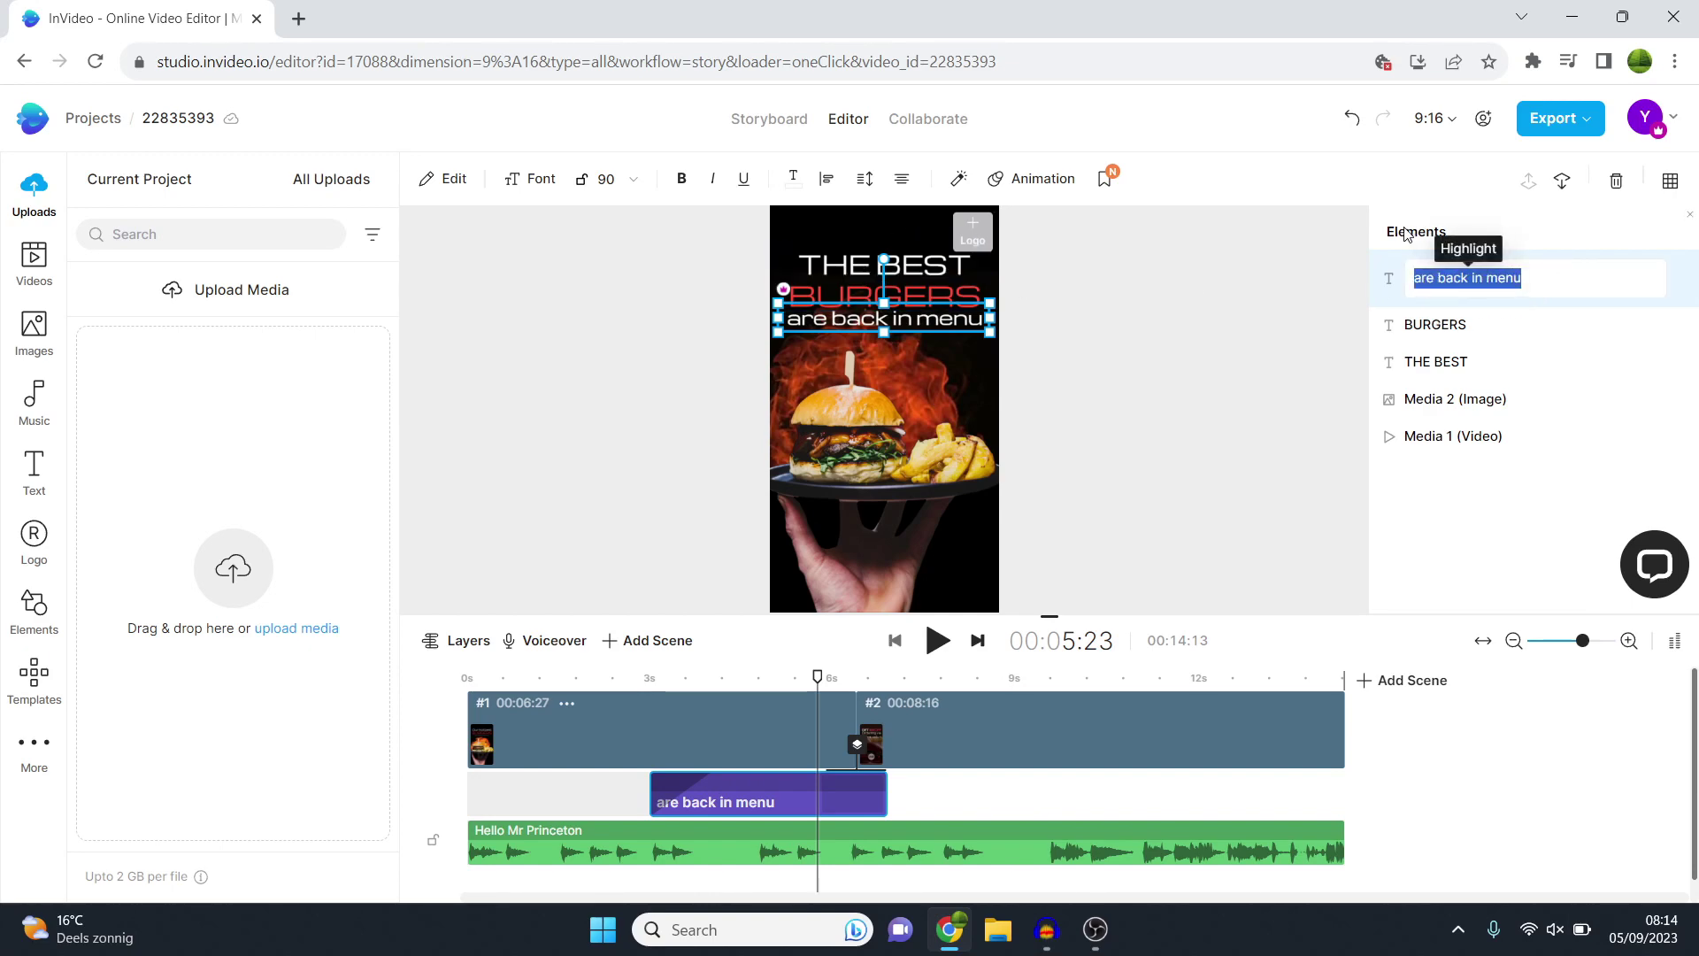
pyautogui.write('IN TOWN')
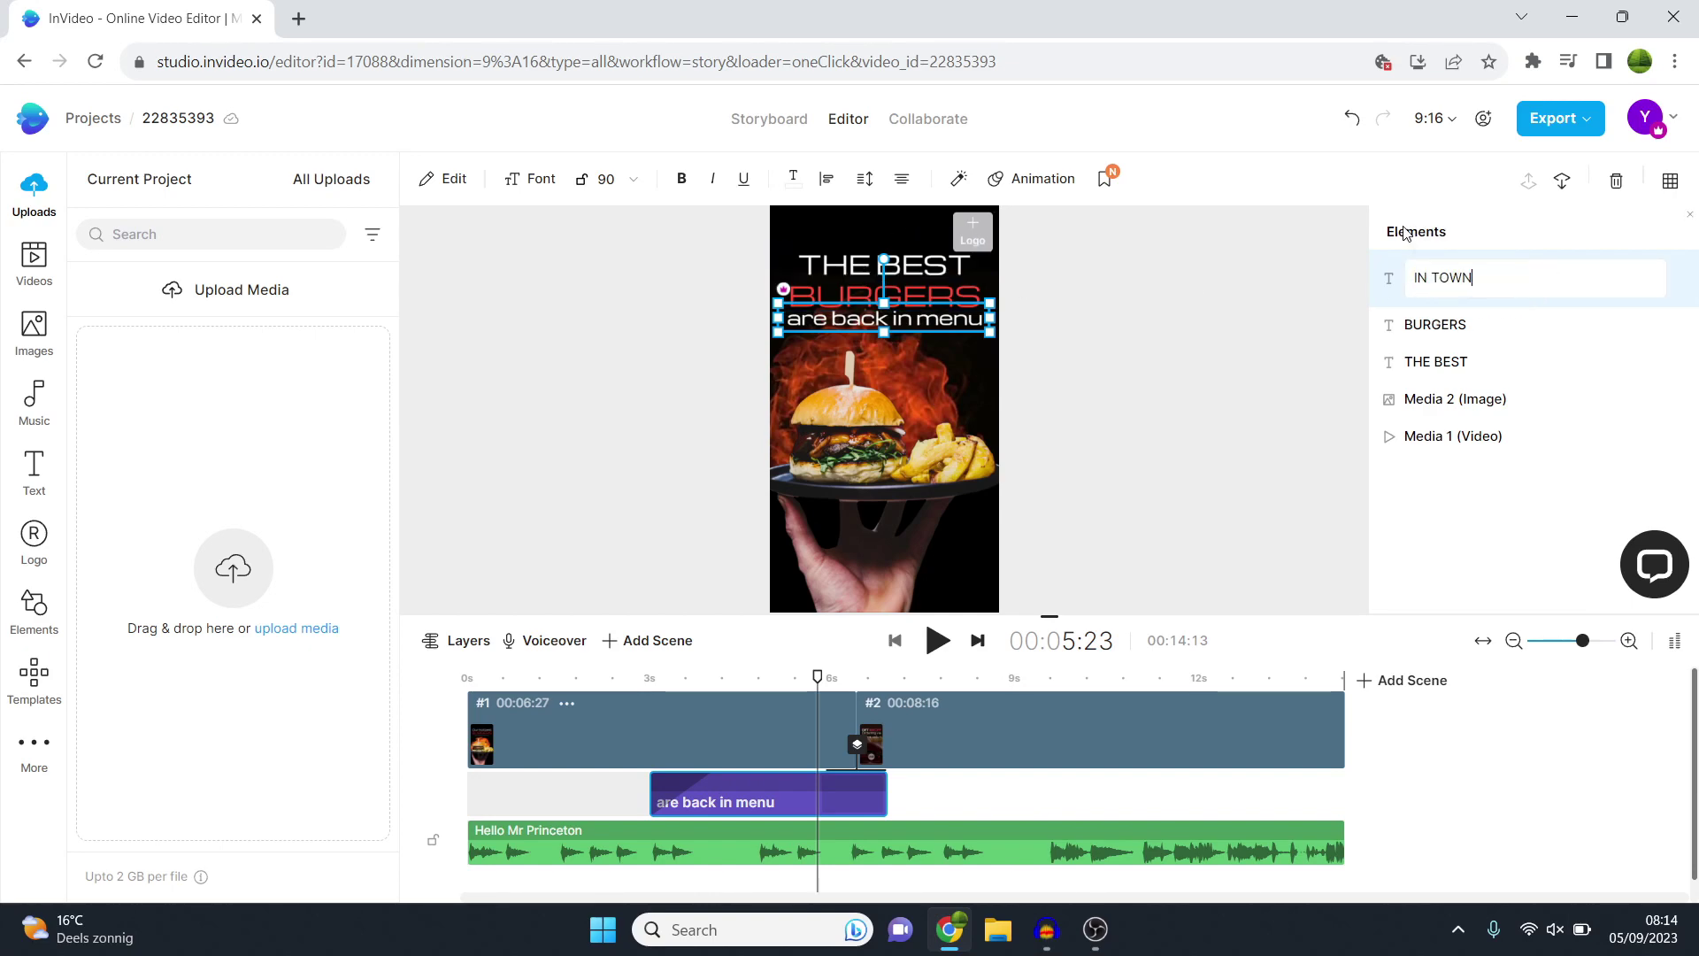
pyautogui.write('!')
pyautogui.press('Return')
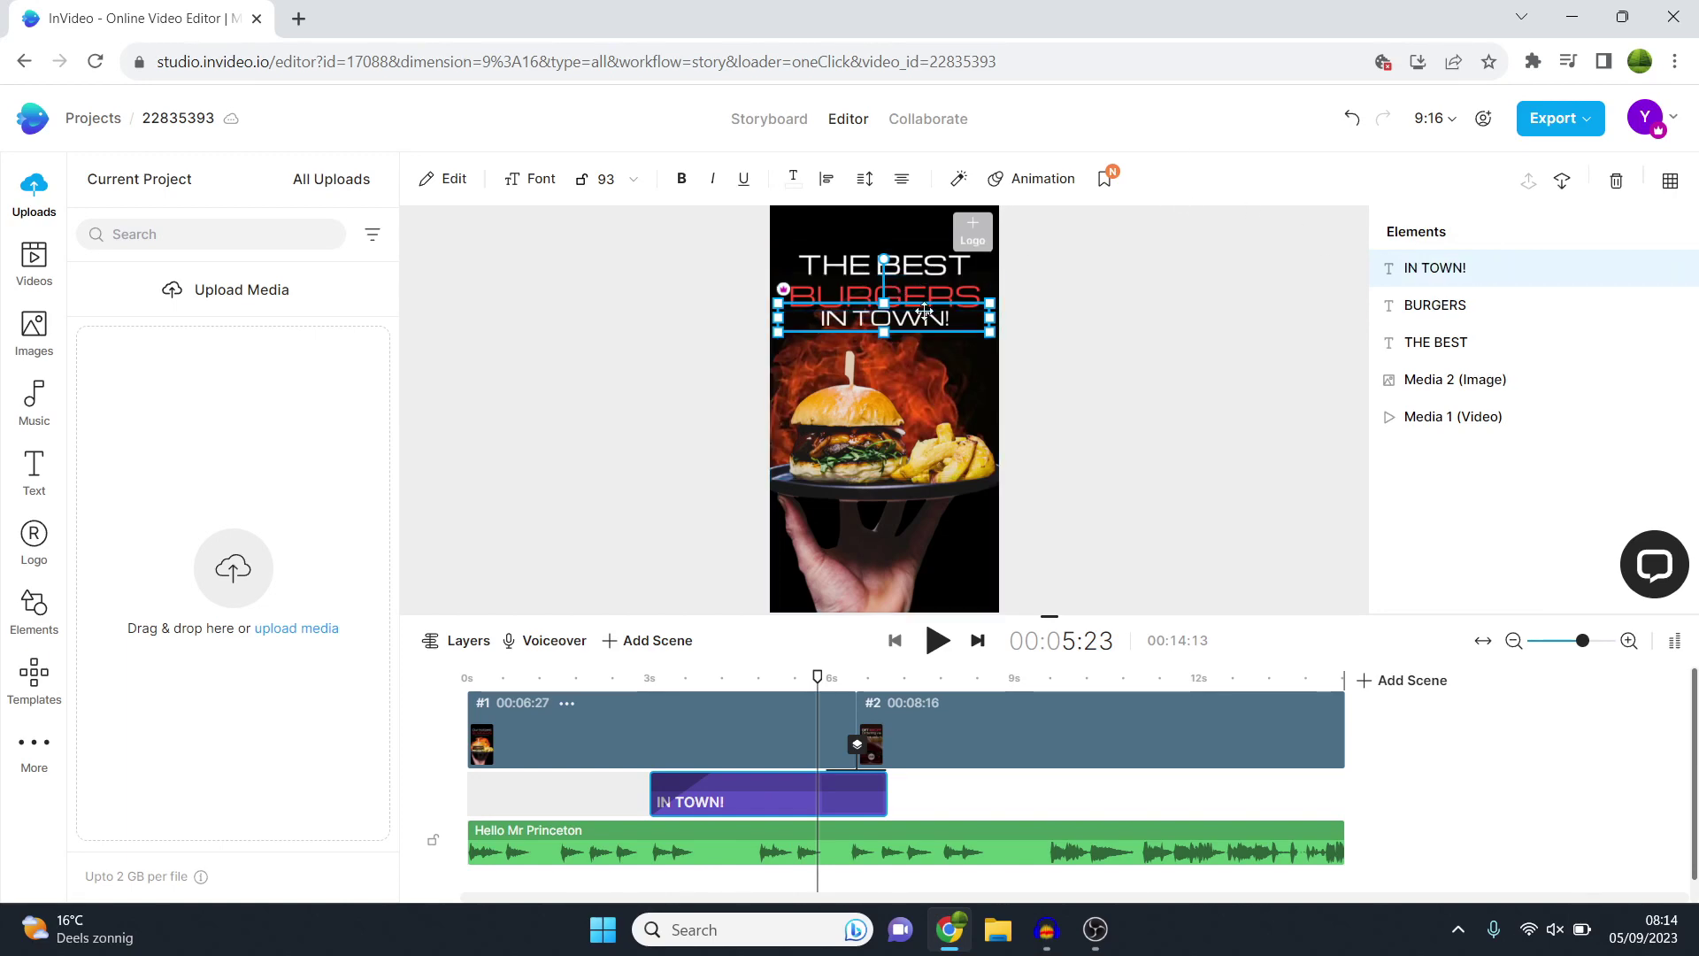
pyautogui.press('space')
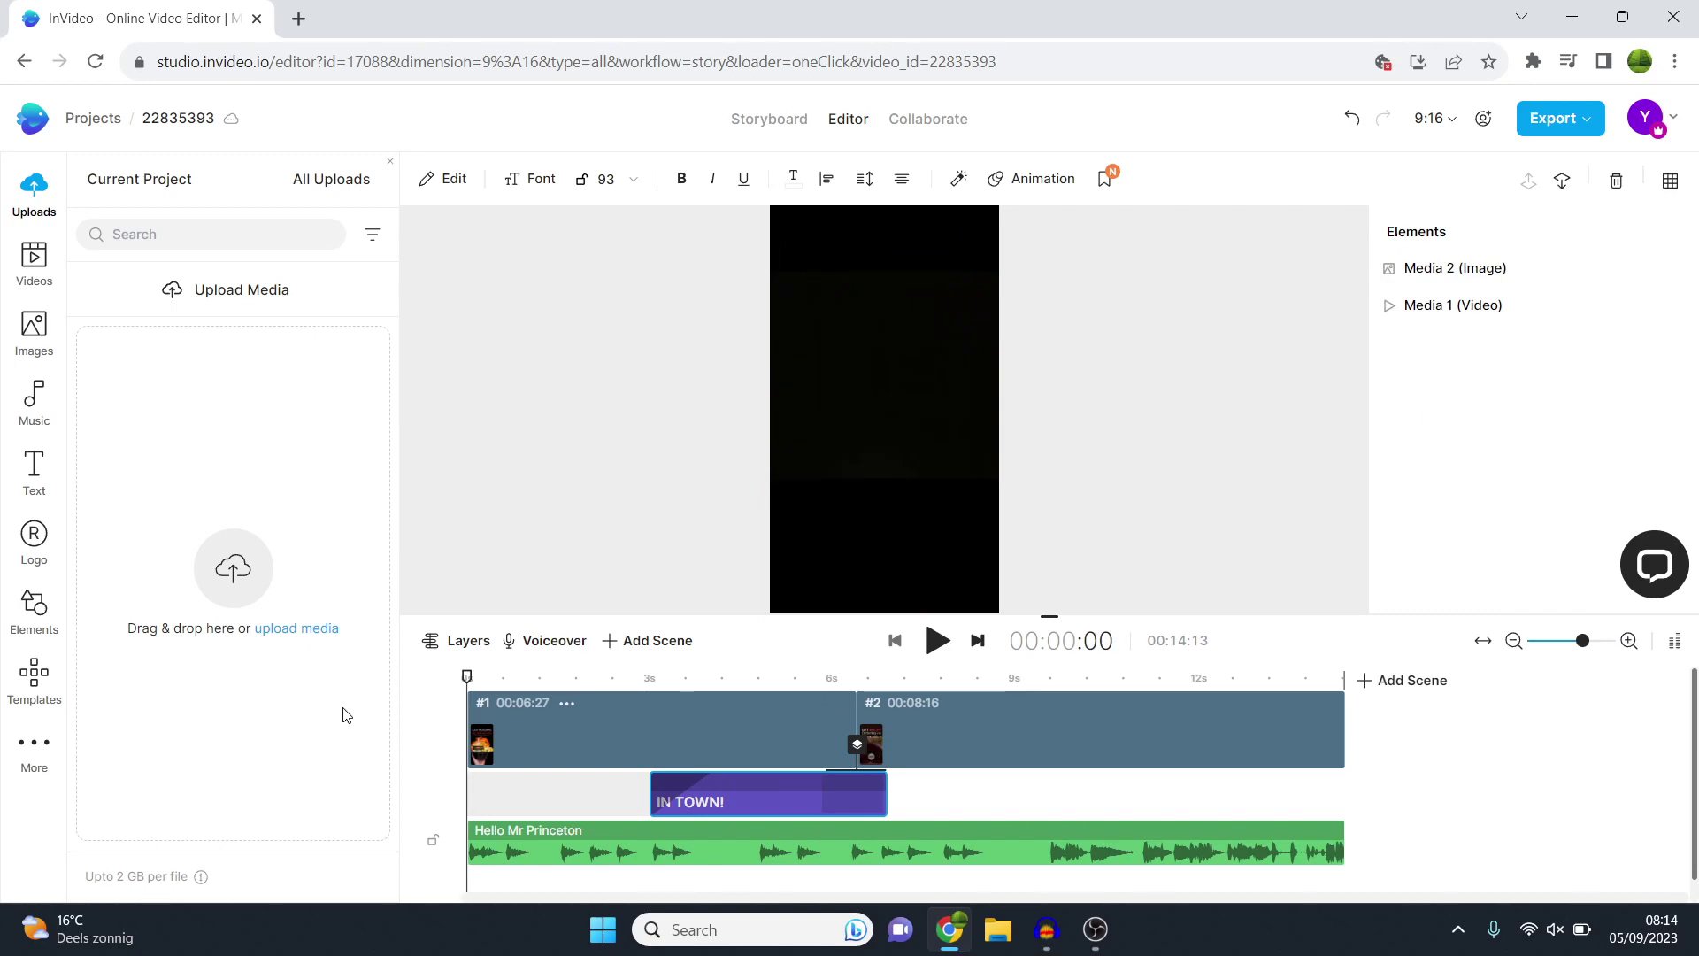
# Step: Preview the ad, scrub back to about 4s, and select the burger photo
pyautogui.click(950, 648)
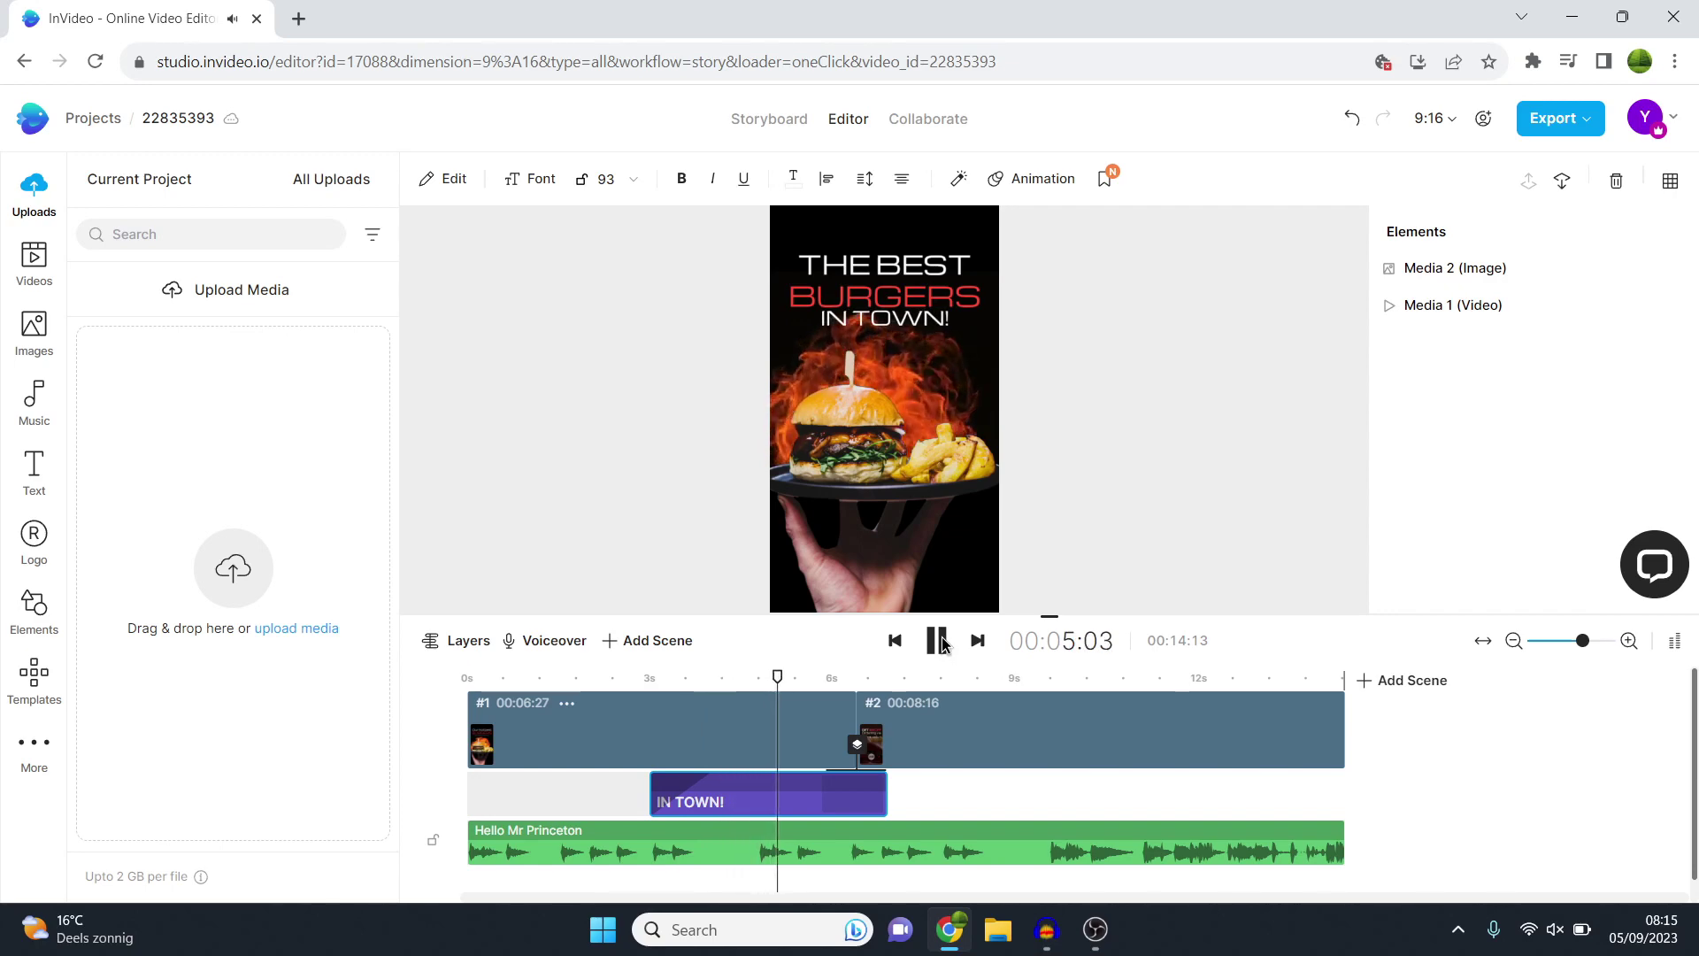
pyautogui.click(940, 642)
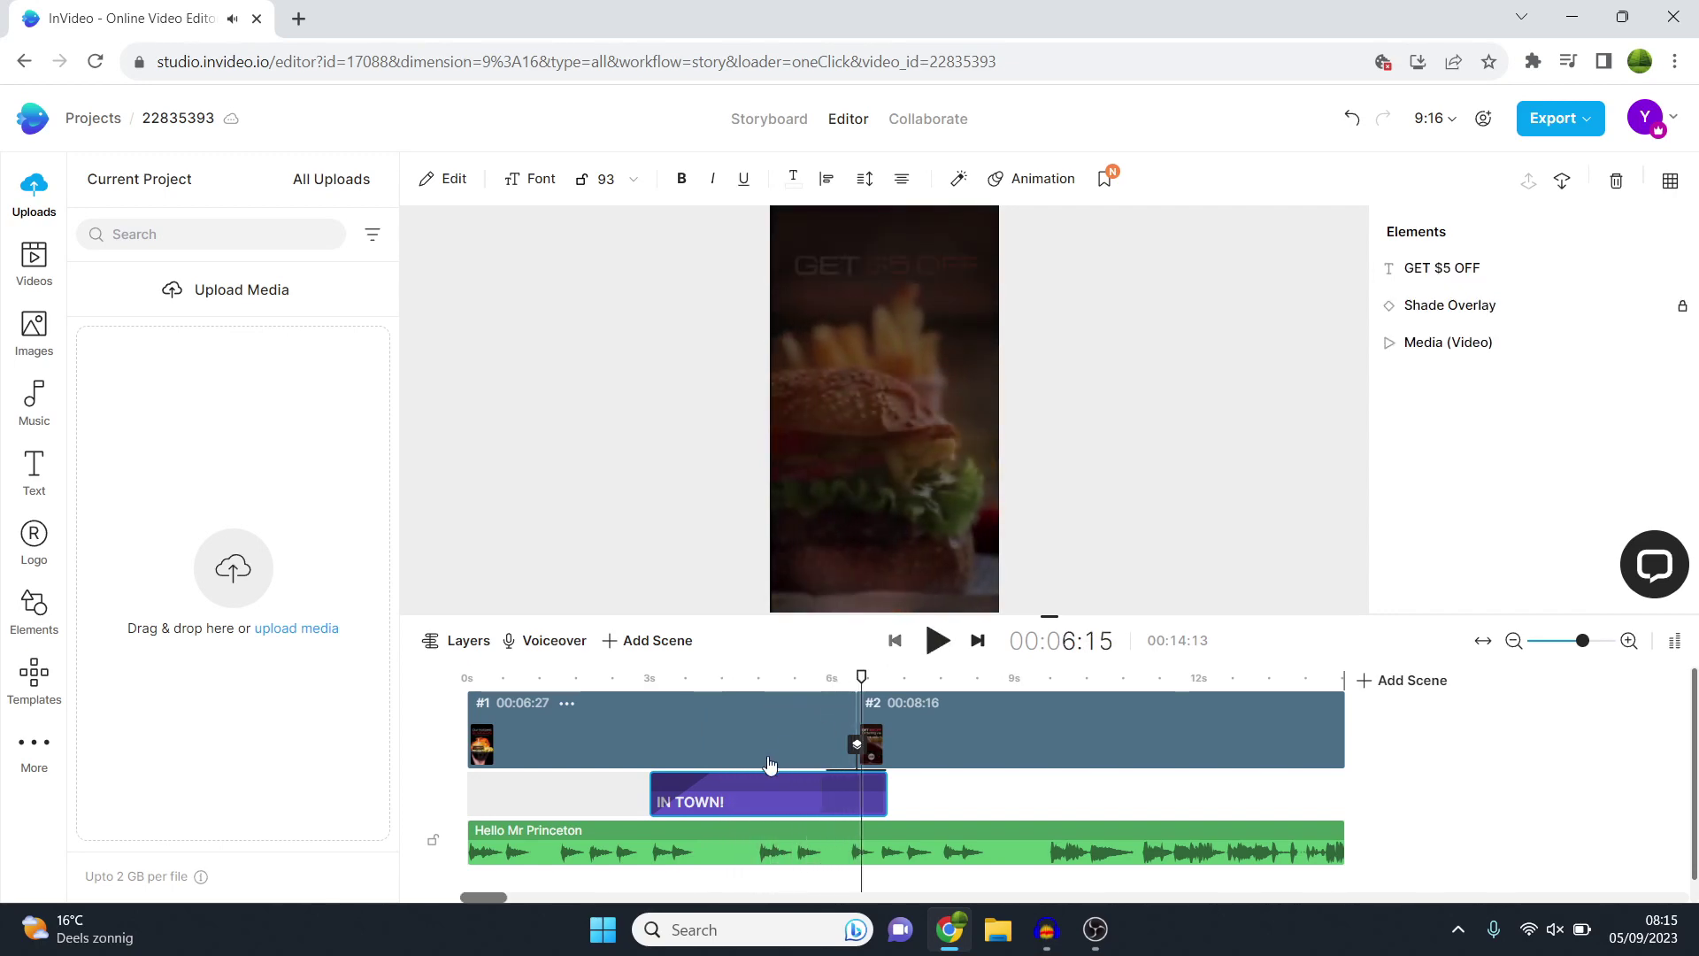
pyautogui.moveTo(861, 678)
pyautogui.mouseDown()
pyautogui.moveTo(742, 678)
pyautogui.moveTo(759, 679)
pyautogui.mouseUp()
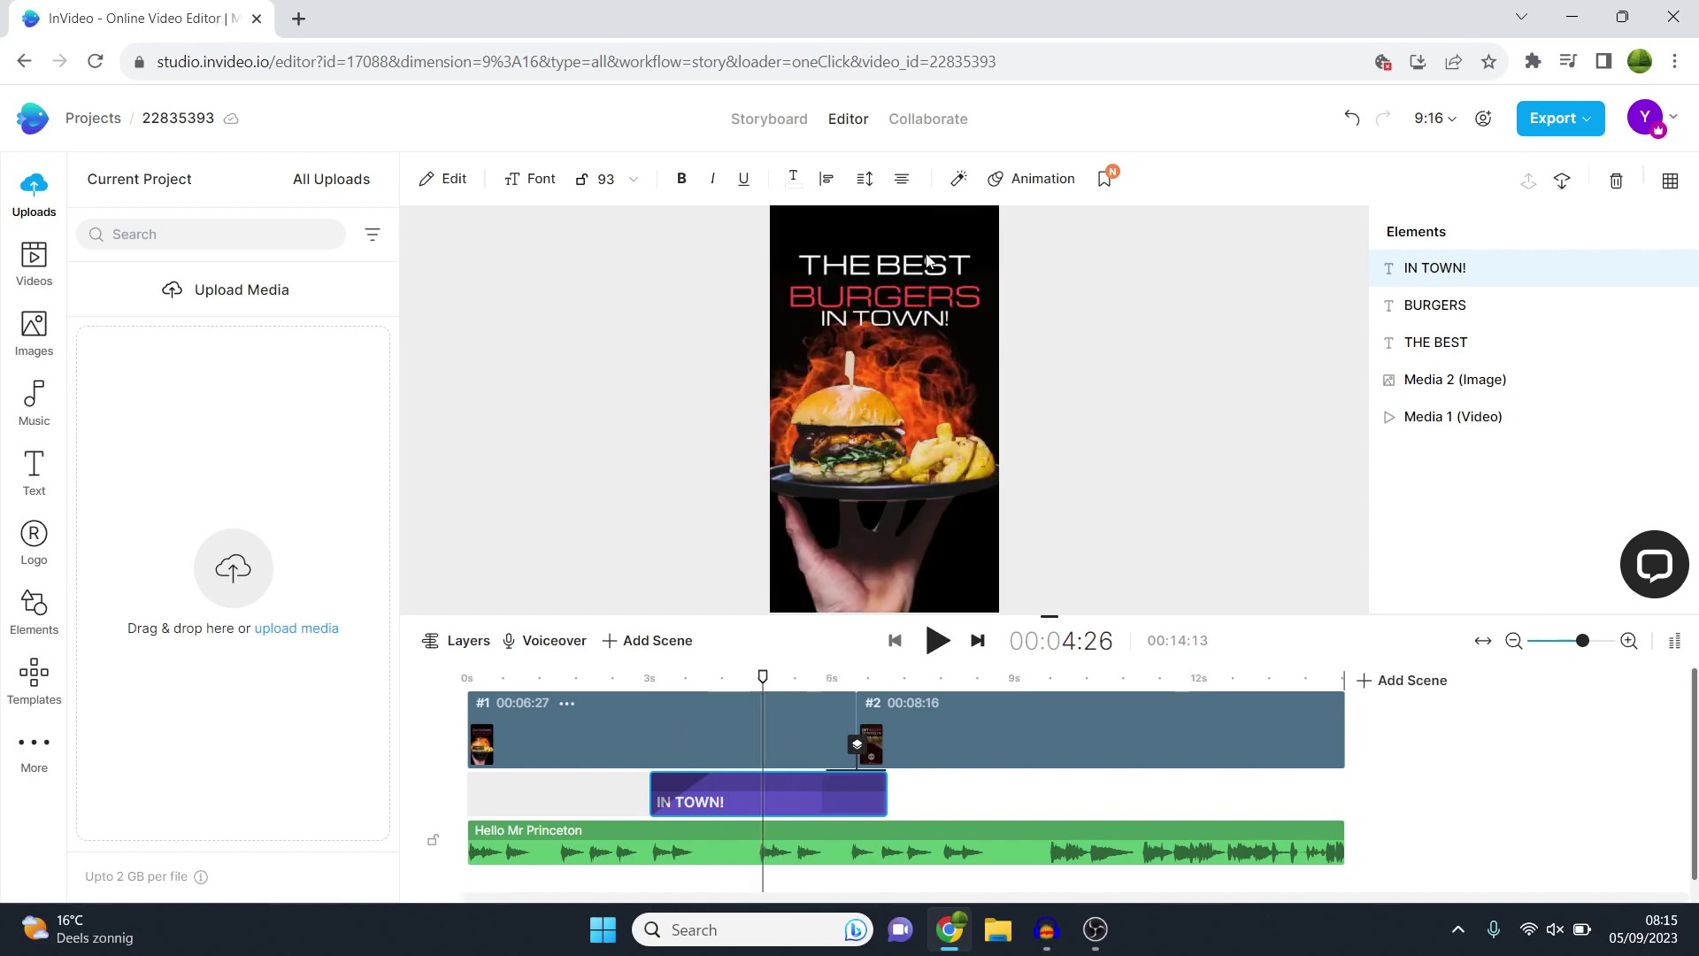
pyautogui.click(872, 442)
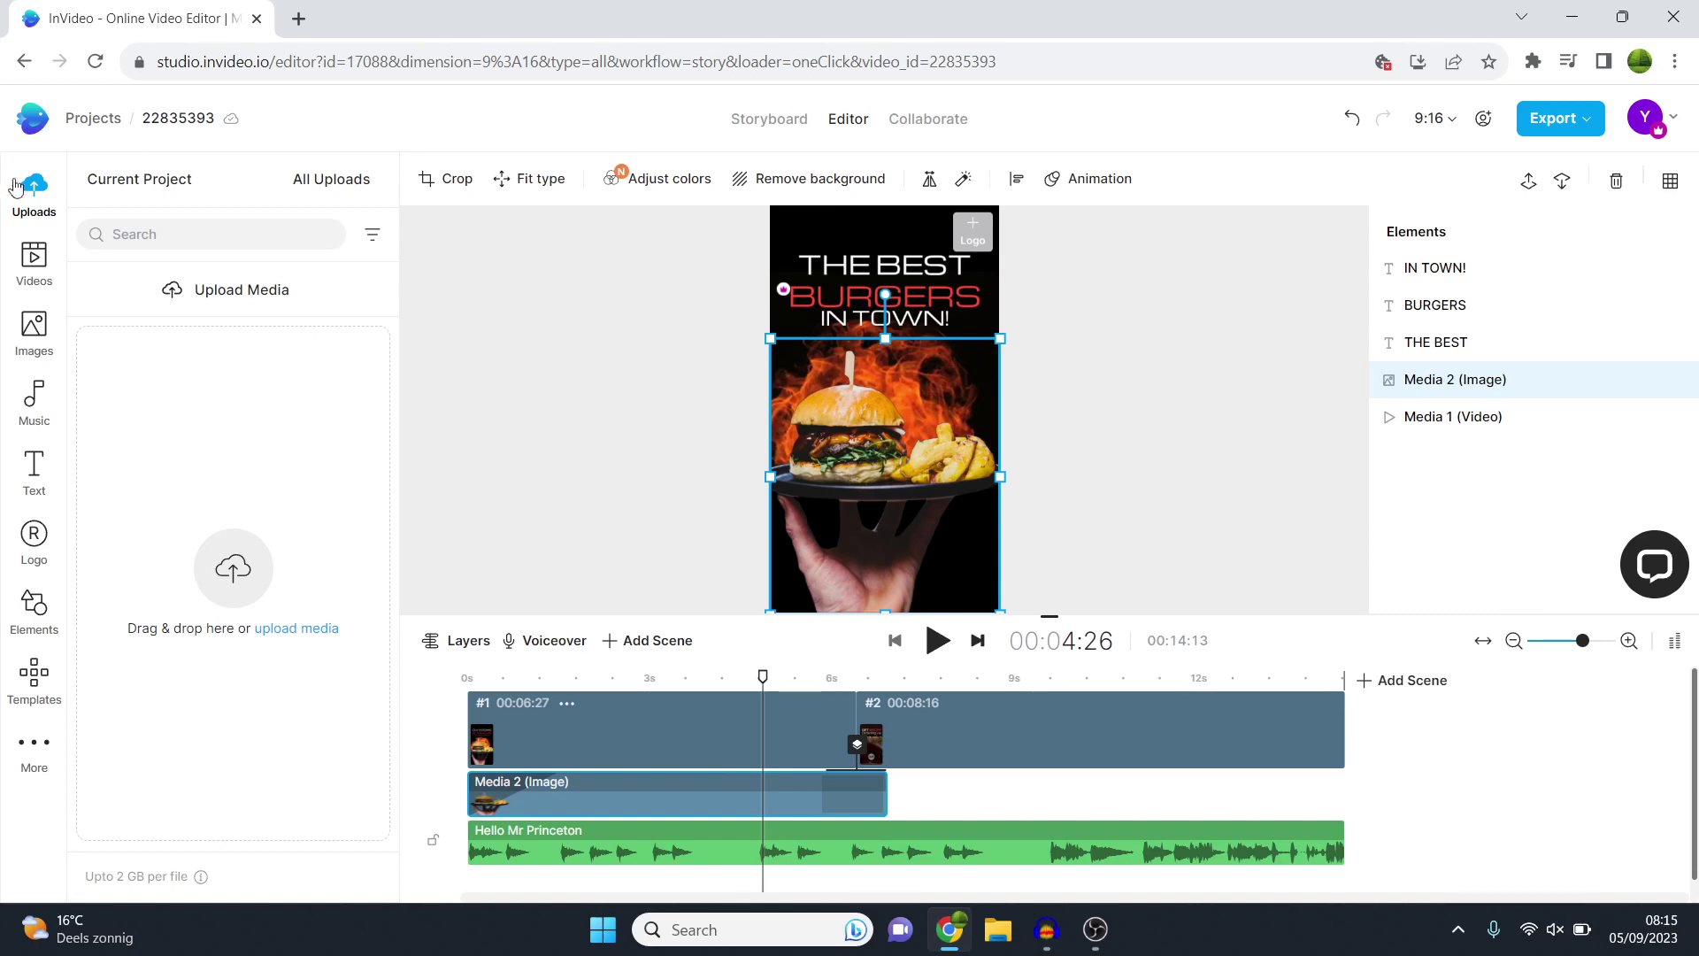
# Step: Search the stock image library for BURGER
pyautogui.click(34, 329)
pyautogui.click(216, 223)
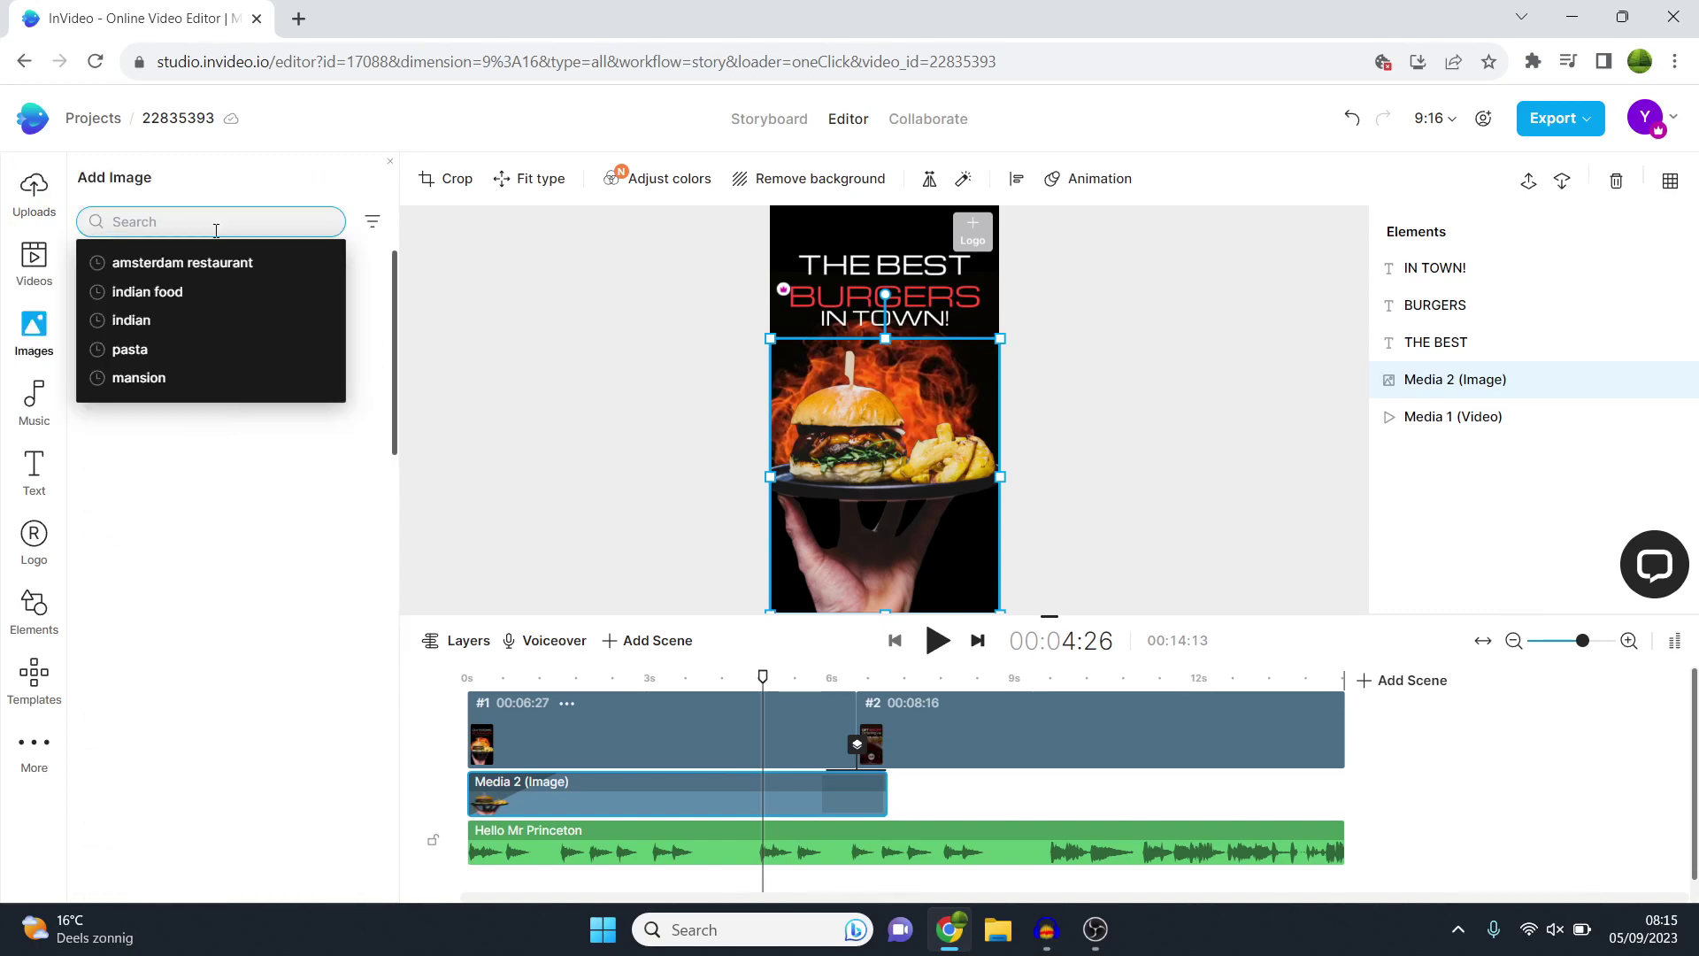
pyautogui.write('BURGER')
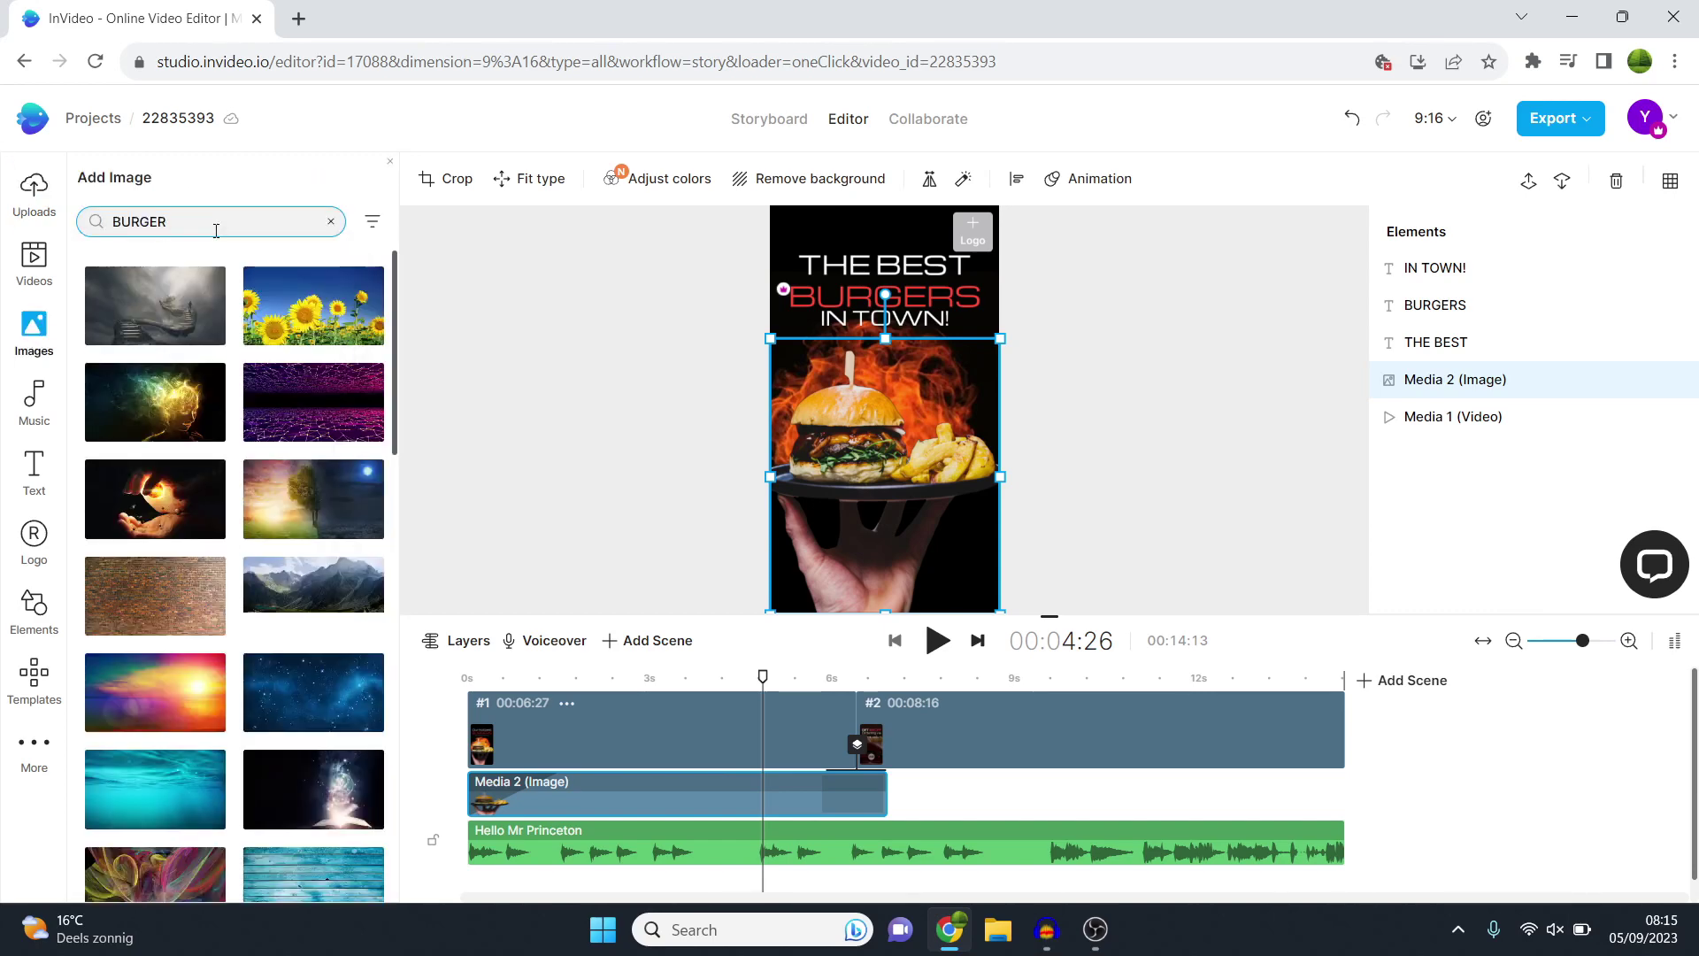
pyautogui.press('Return')
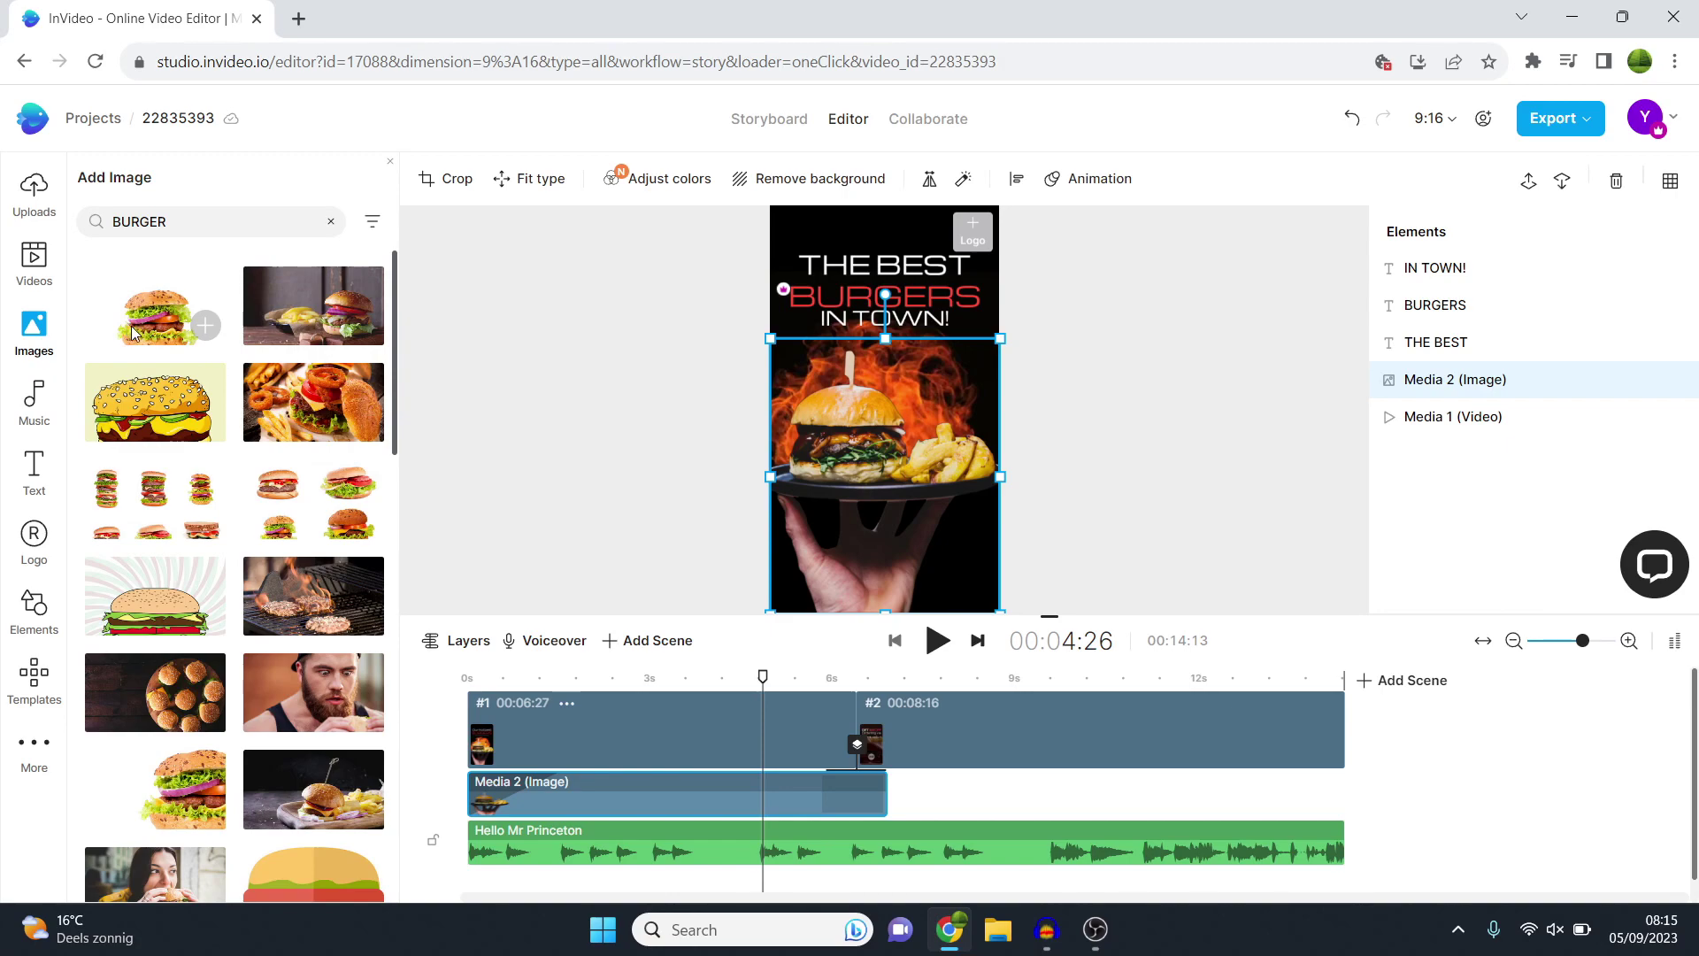
# Step: Drop a burger result onto the canvas photo and replace the old image with it
pyautogui.moveTo(132, 311); pyautogui.dragTo(139, 326)
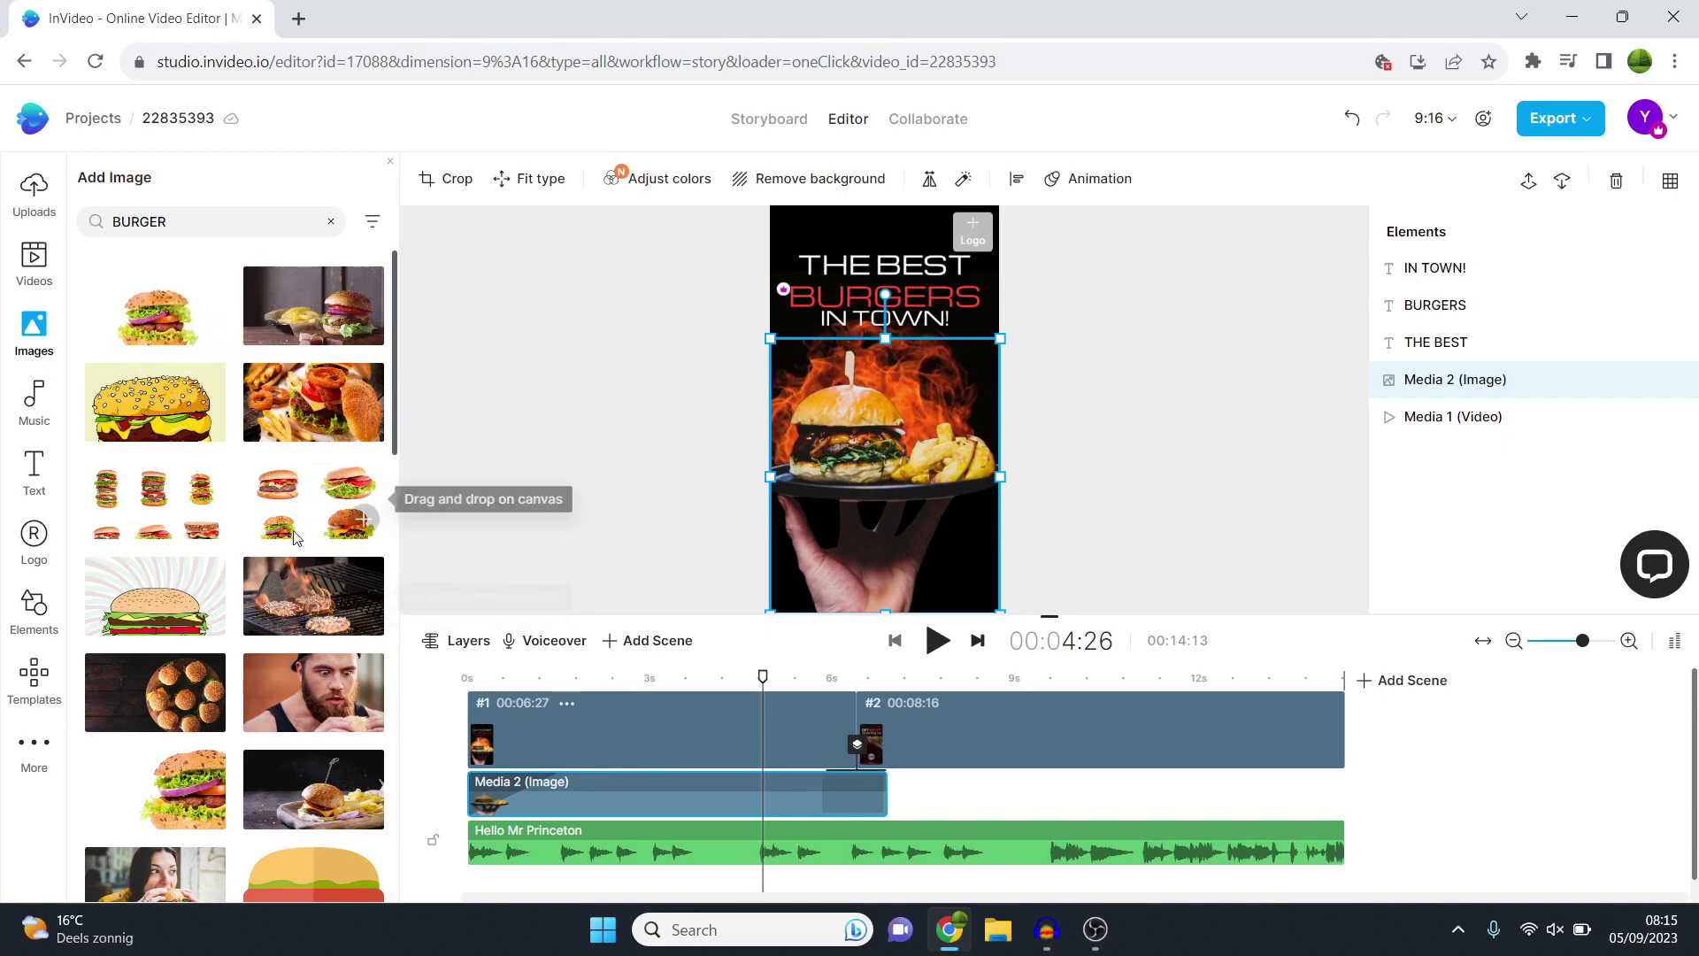
pyautogui.scroll(-9, 289, 507)
pyautogui.scroll(3, 292, 502)
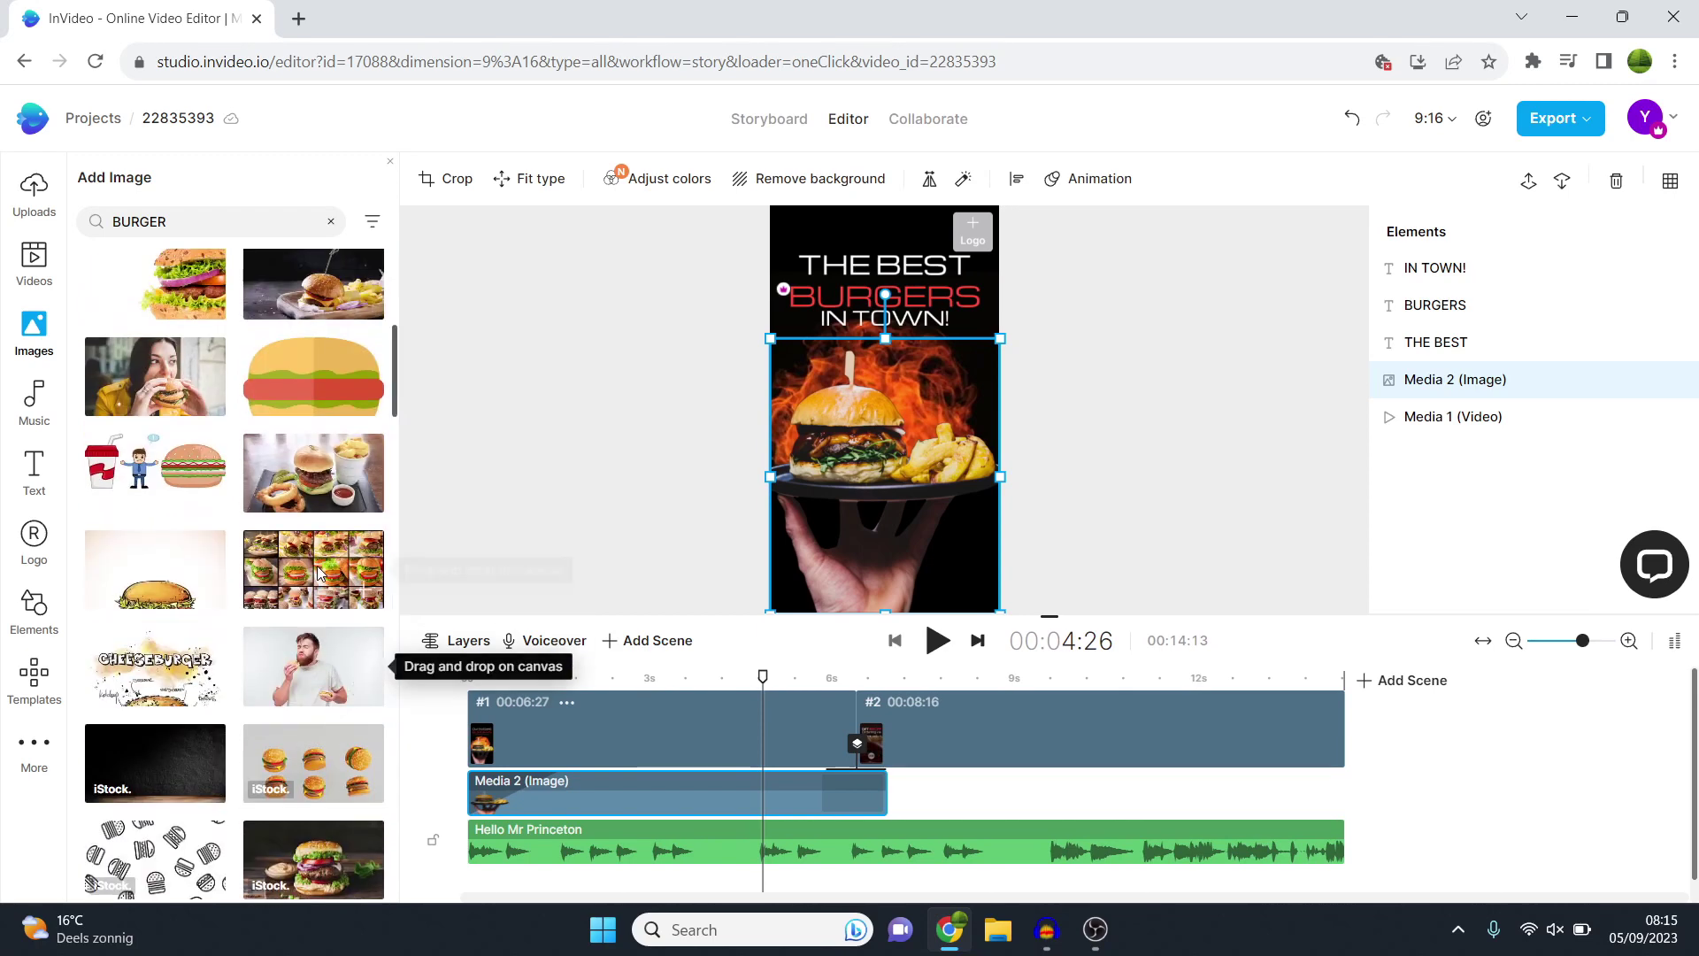
pyautogui.scroll(-2, 318, 573)
pyautogui.moveTo(311, 629); pyautogui.dragTo(815, 463)
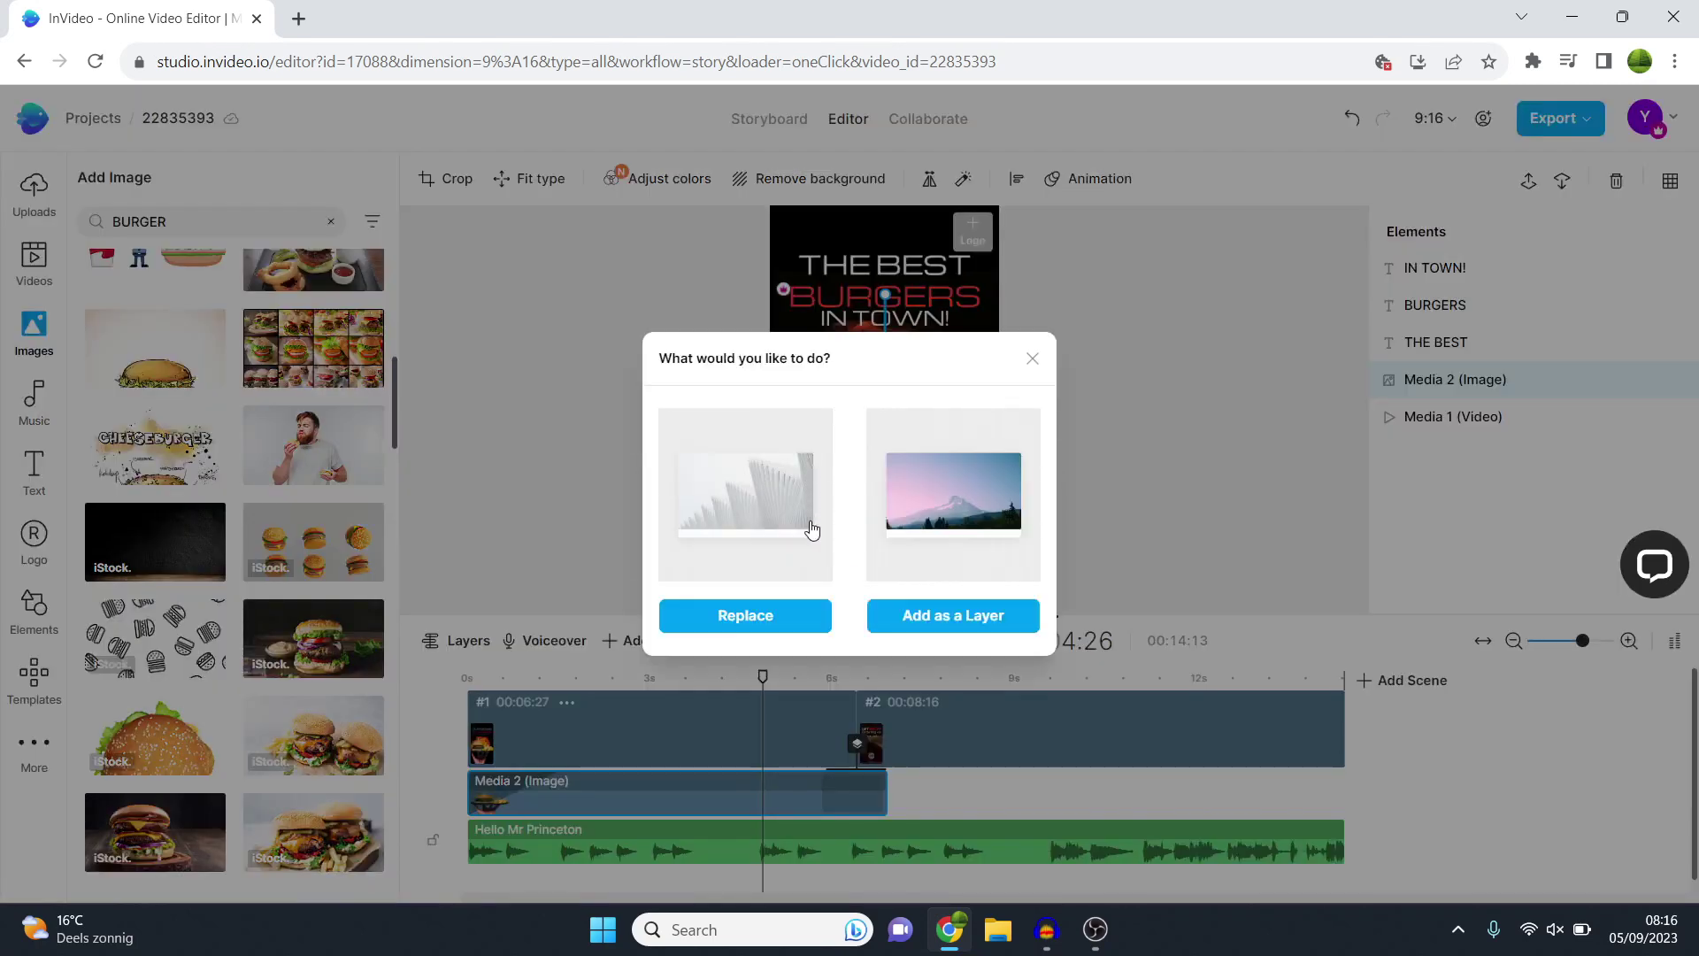
pyautogui.click(805, 627)
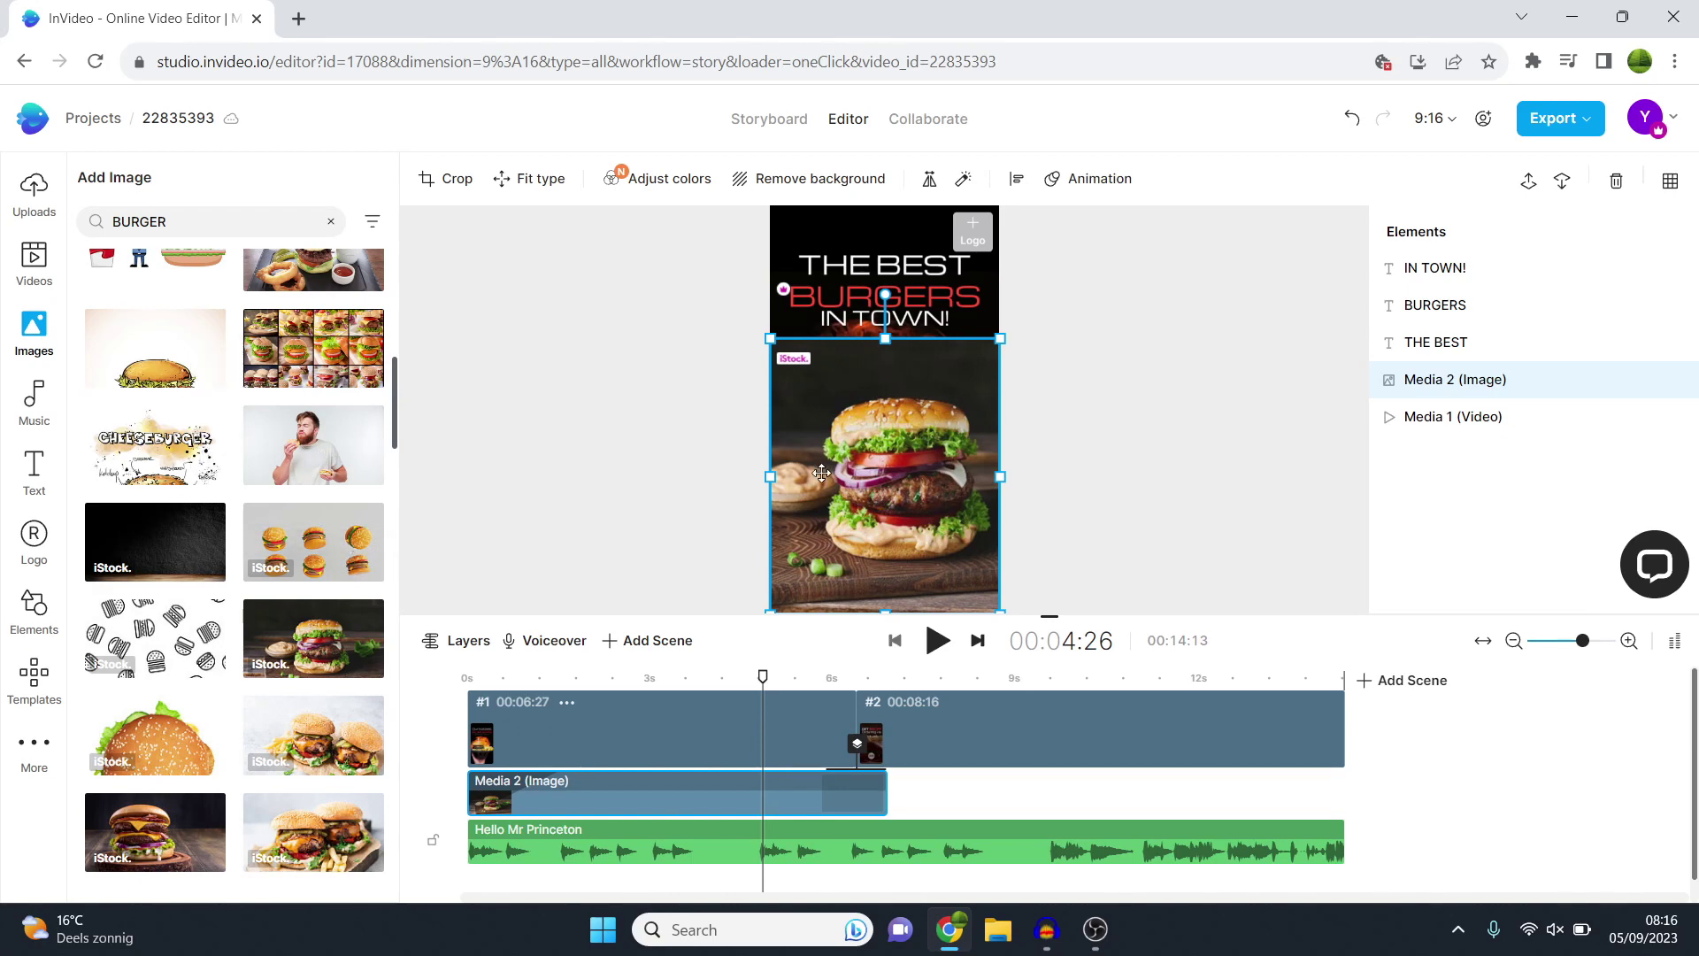
# Step: Swap in the cheeseburger-on-wood photo with its background removed
pyautogui.press('Delete')
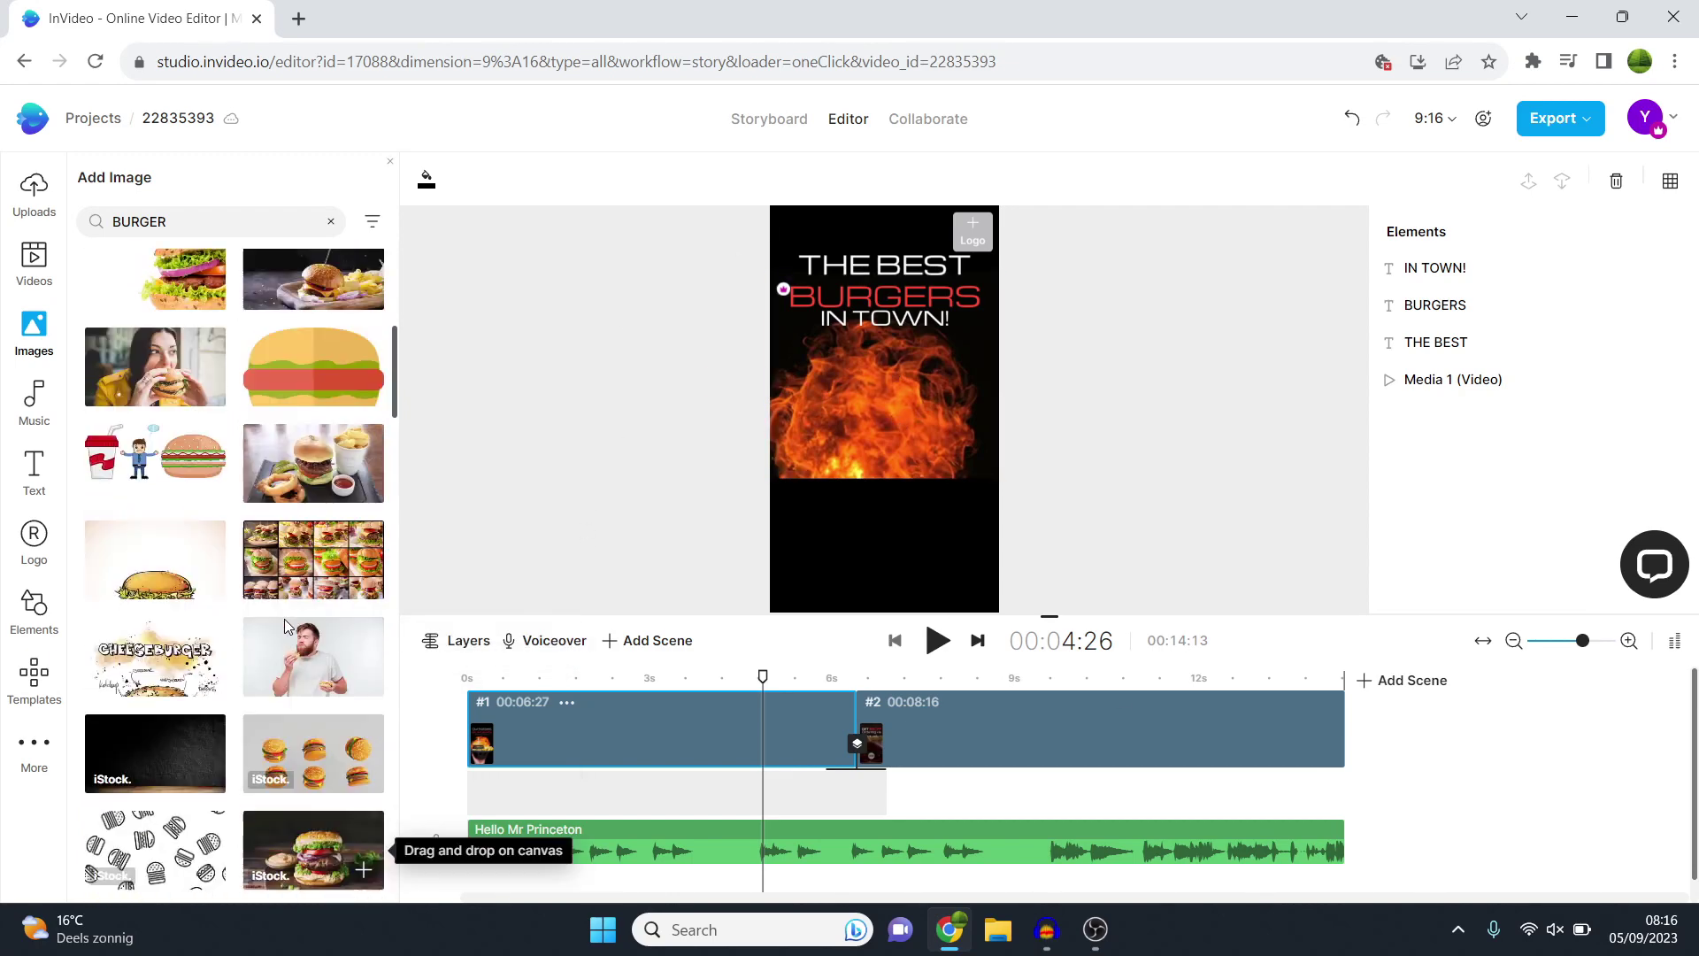
pyautogui.scroll(-3, 284, 619)
pyautogui.moveTo(155, 611); pyautogui.dragTo(881, 419)
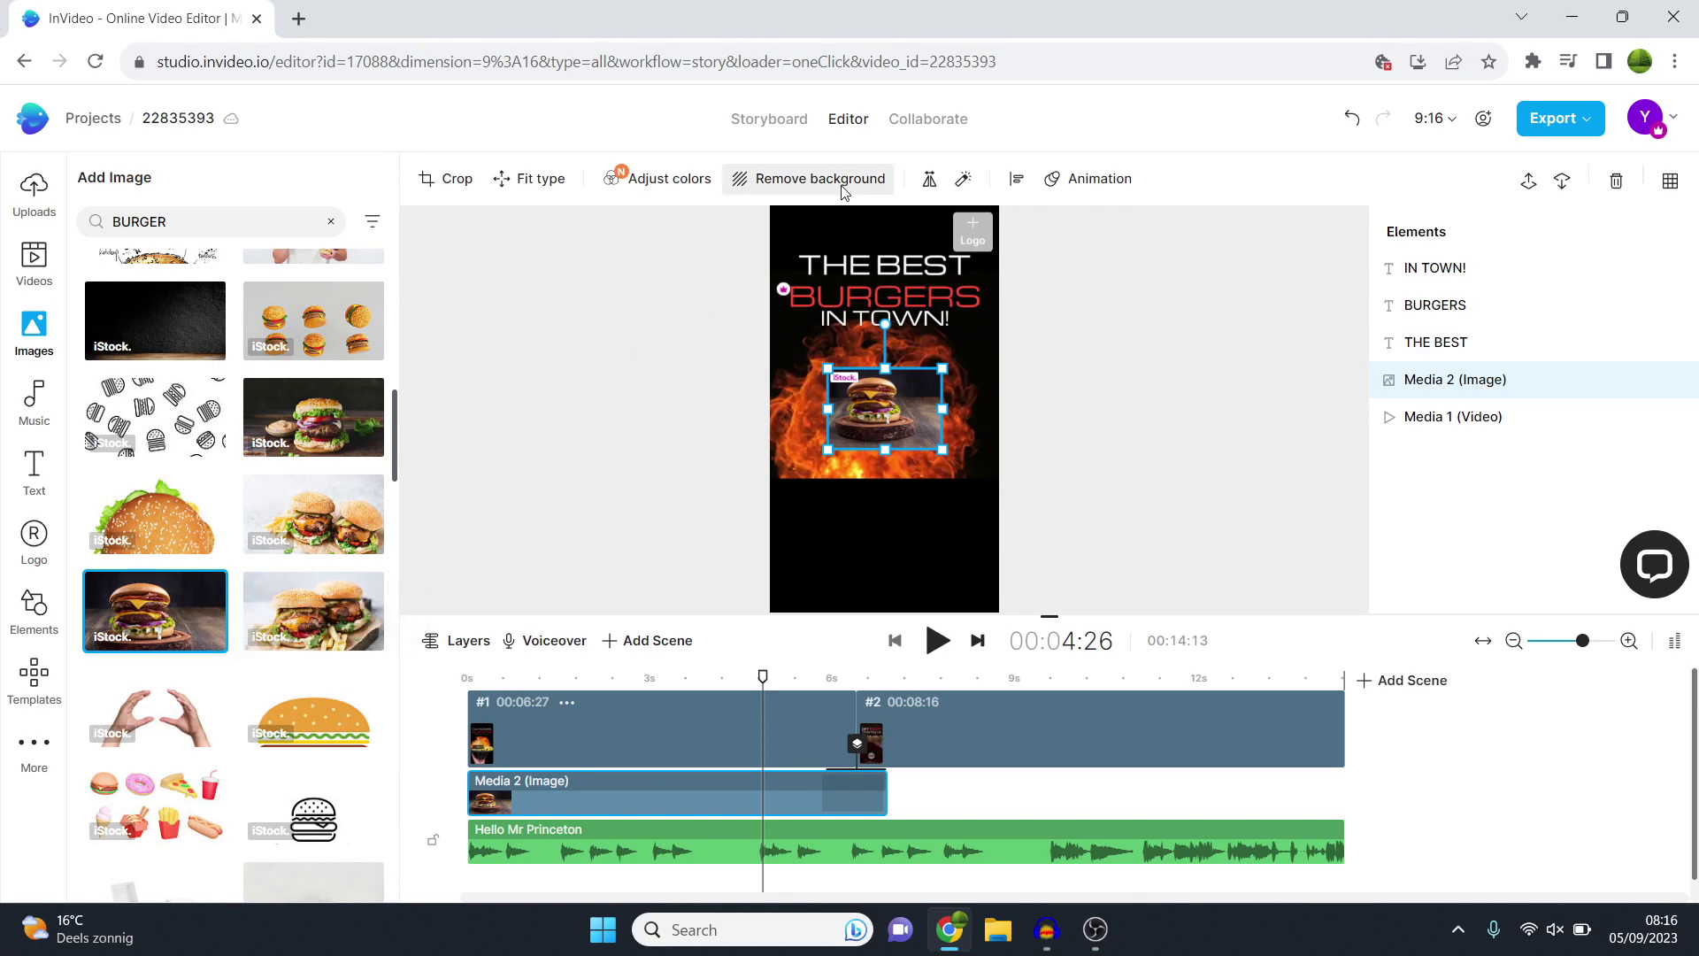
pyautogui.moveTo(808, 177)
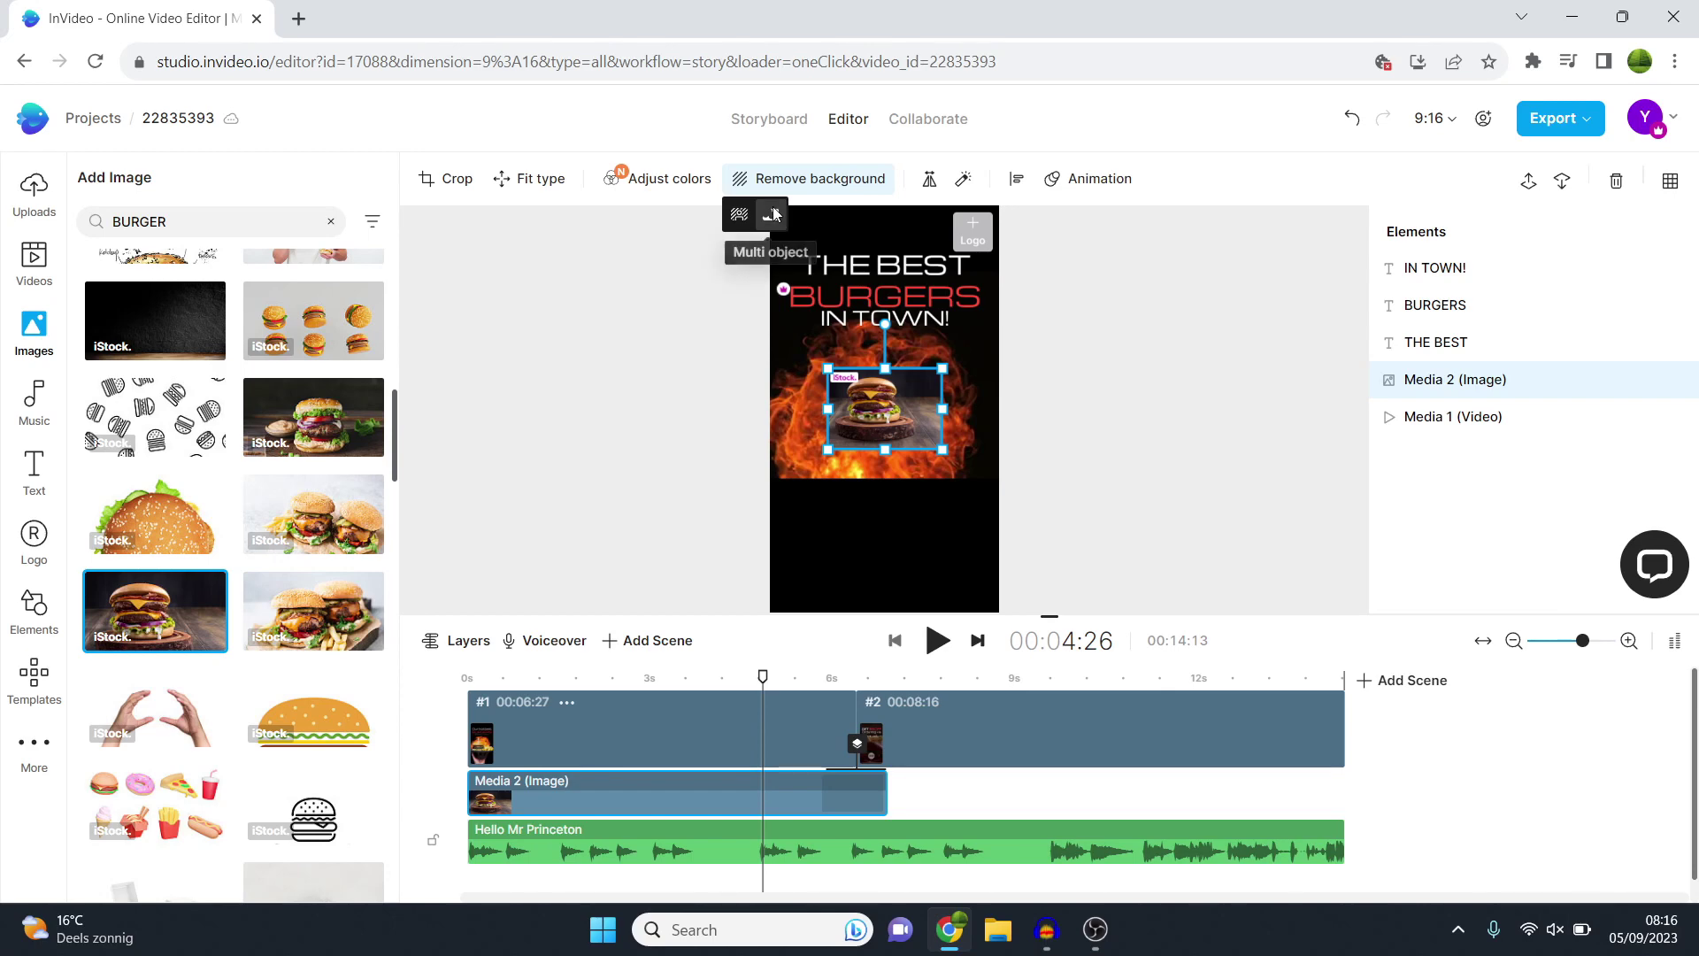
pyautogui.click(740, 215)
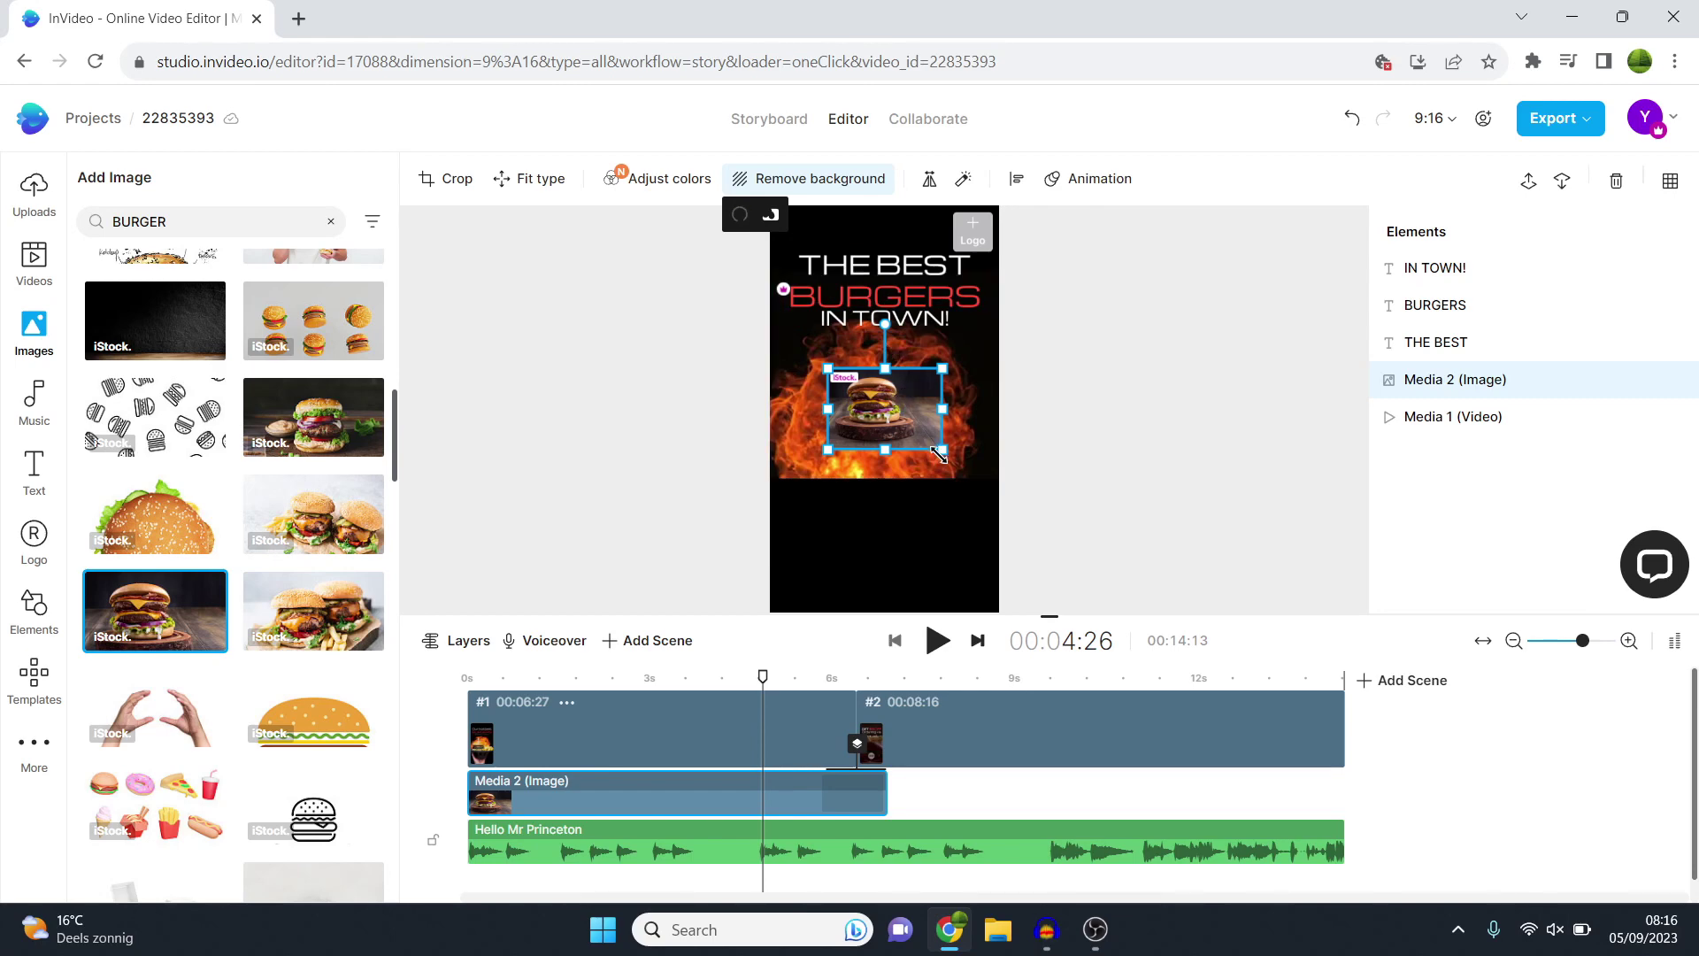
# Step: Crop, enlarge and centre the cheeseburger under the headline, then replay from the start
pyautogui.moveTo(943, 453); pyautogui.dragTo(976, 479)
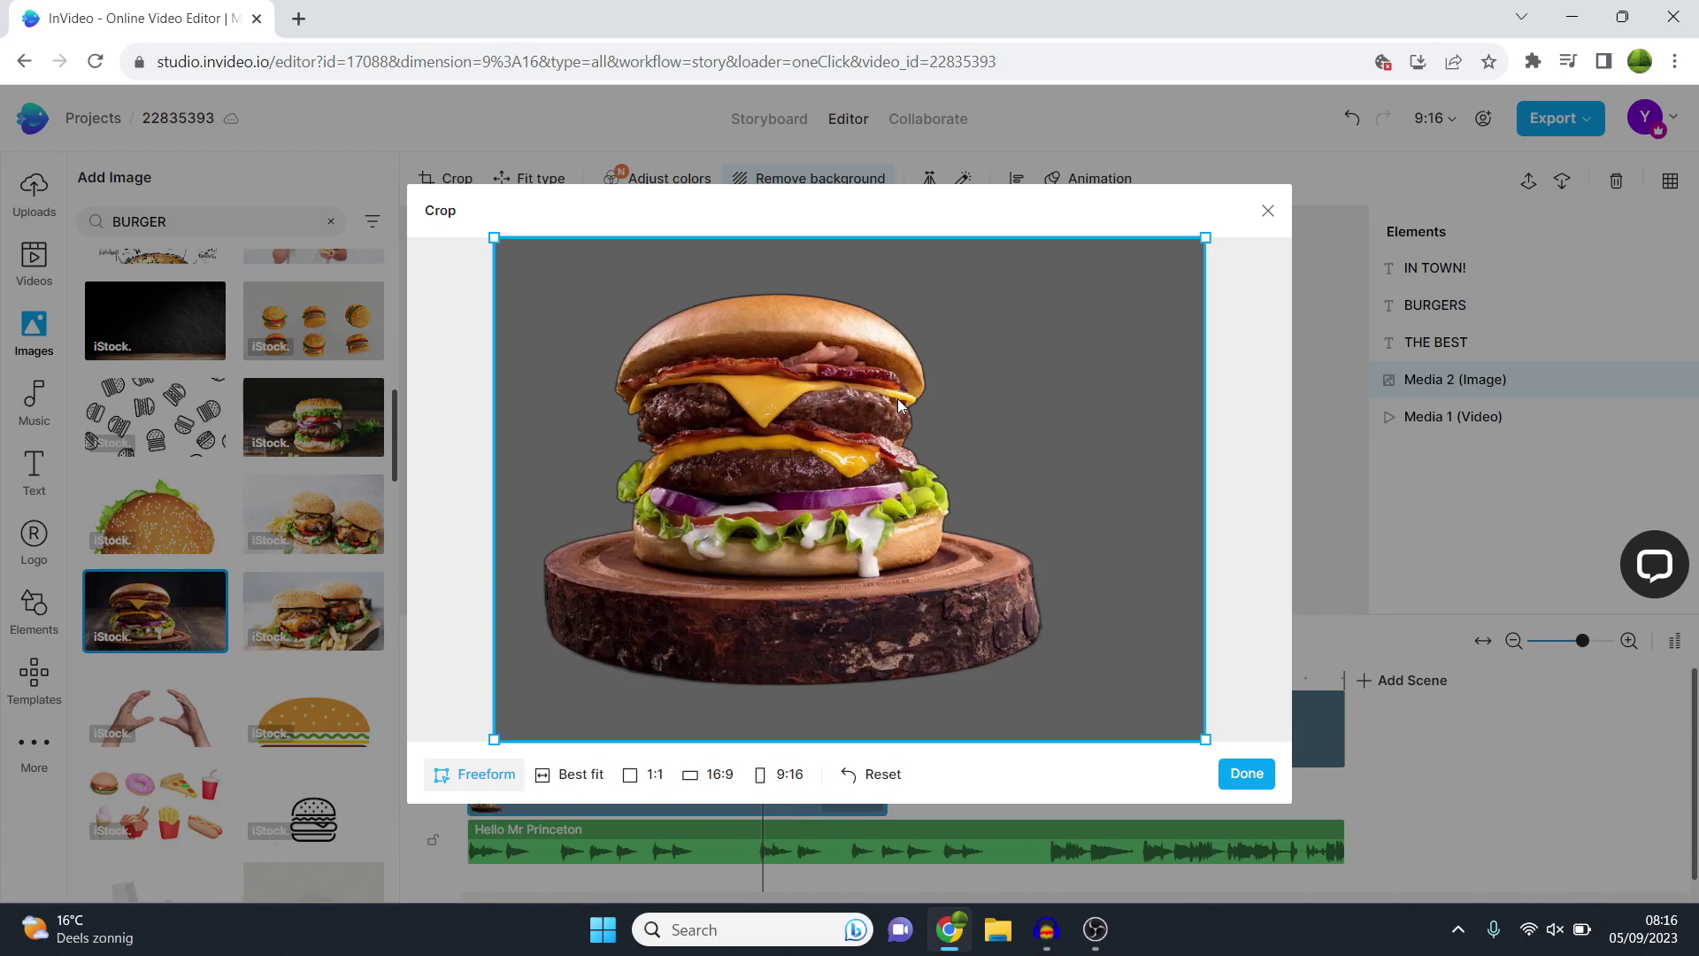
pyautogui.click(1245, 774)
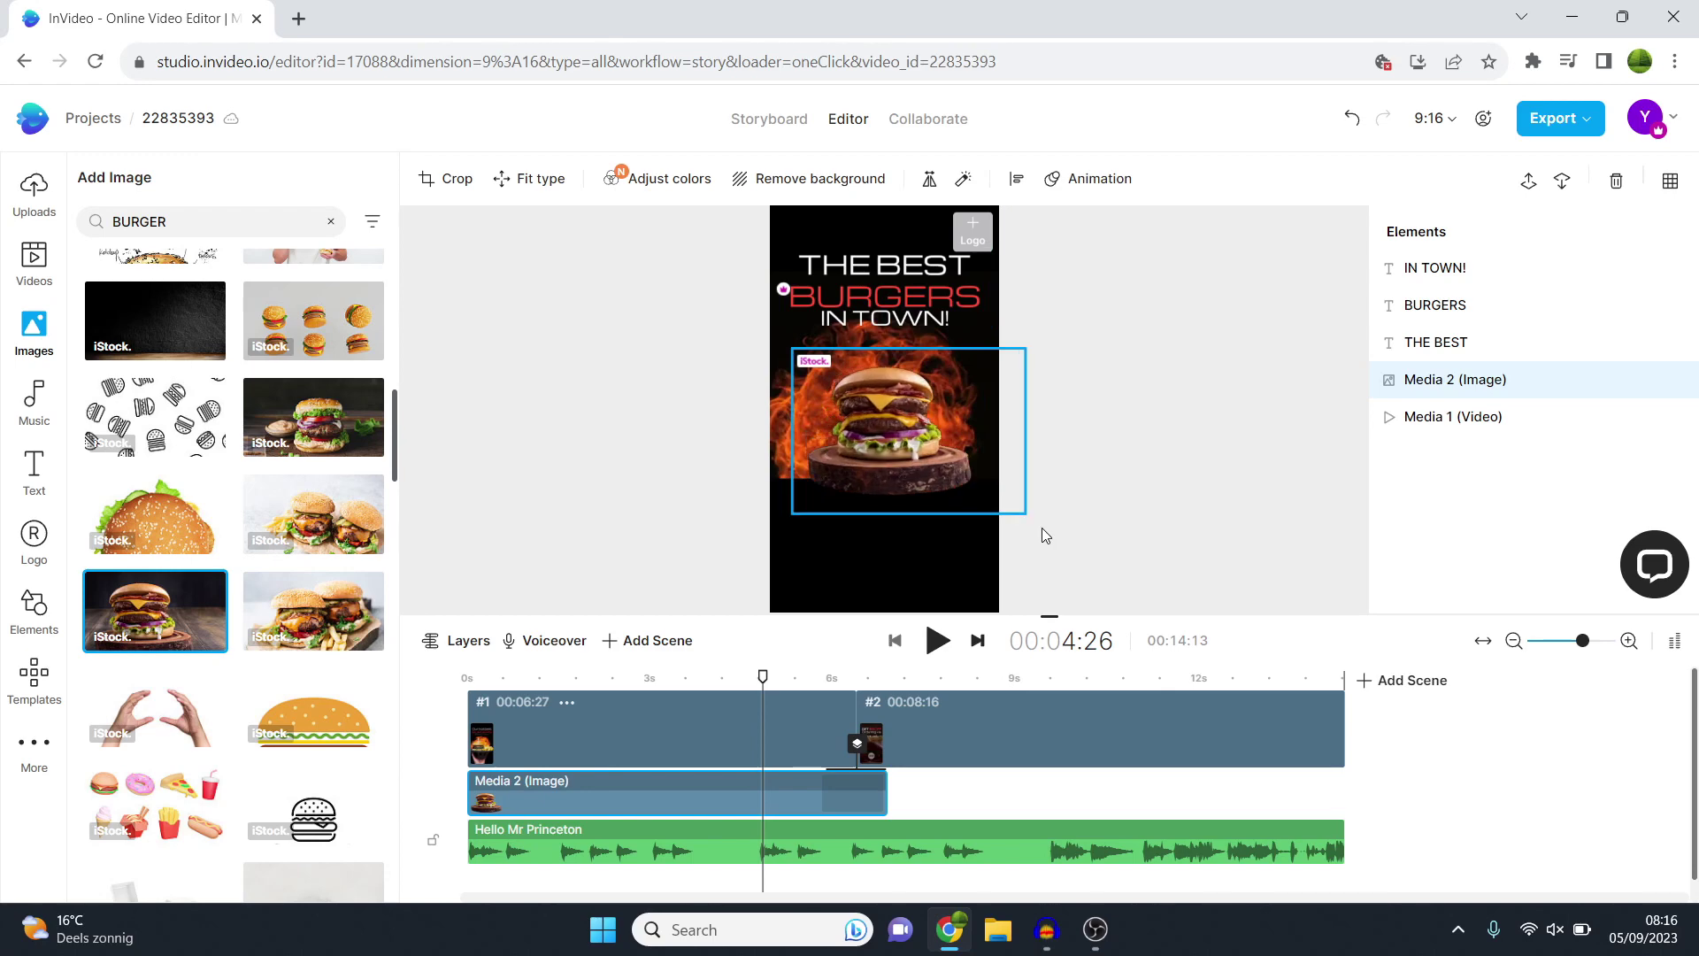
pyautogui.moveTo(976, 479); pyautogui.dragTo(1062, 547)
pyautogui.moveTo(987, 500); pyautogui.dragTo(961, 459)
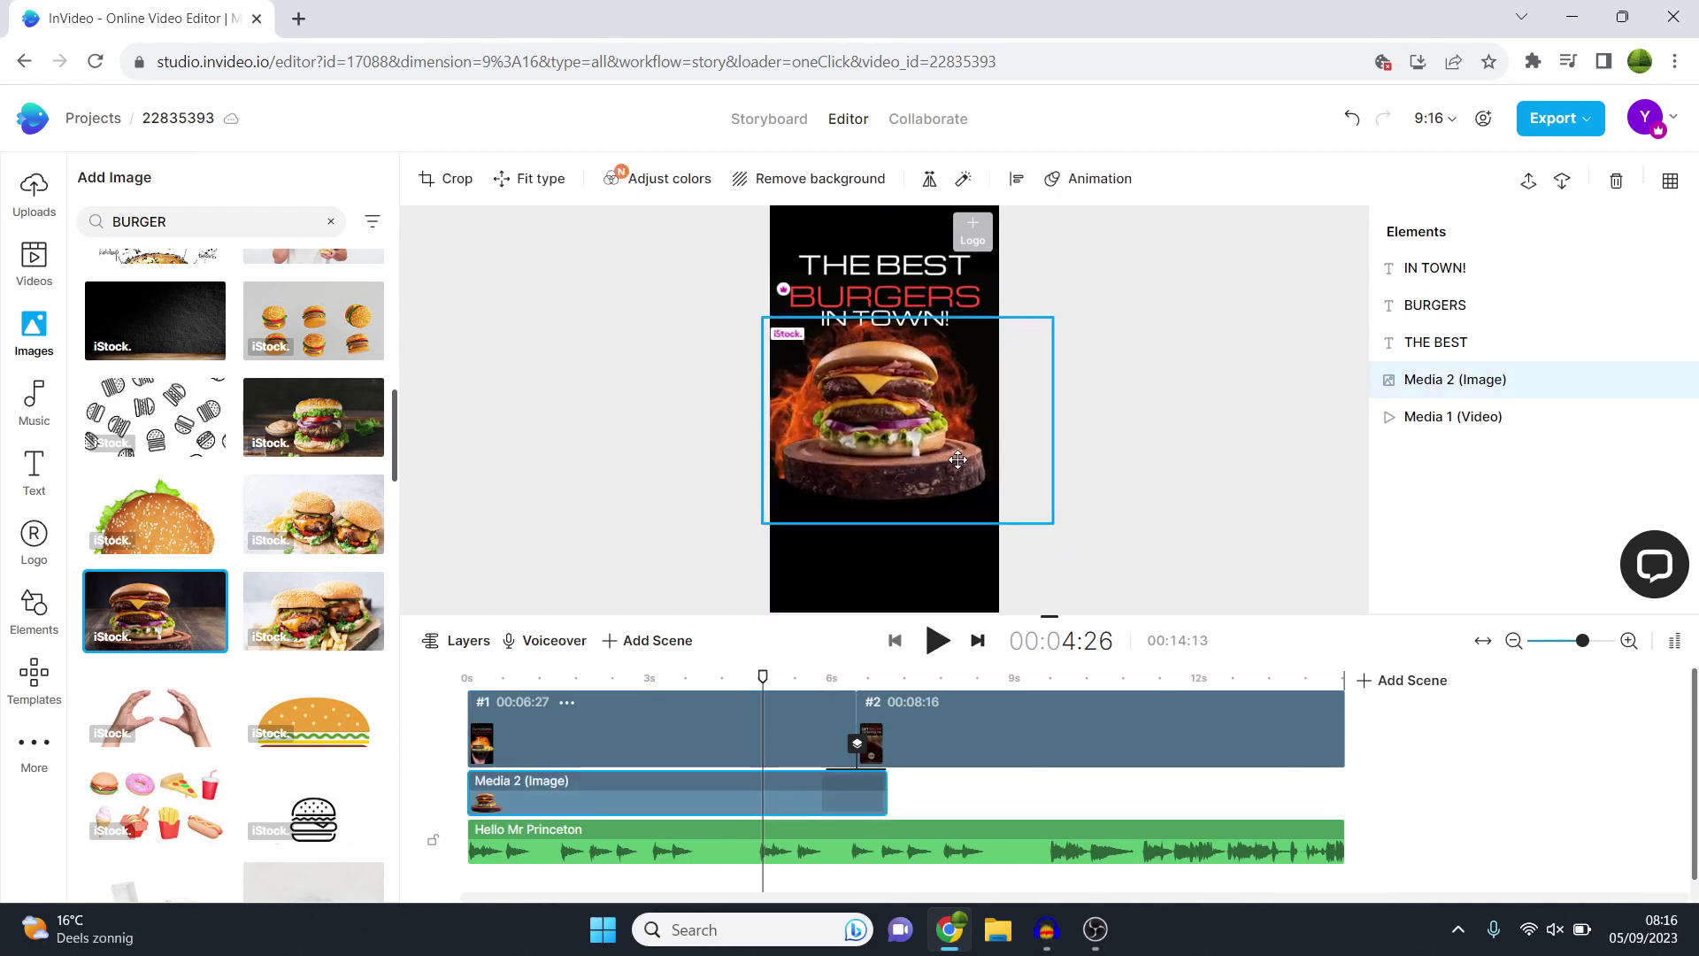
pyautogui.moveTo(961, 459); pyautogui.dragTo(943, 487)
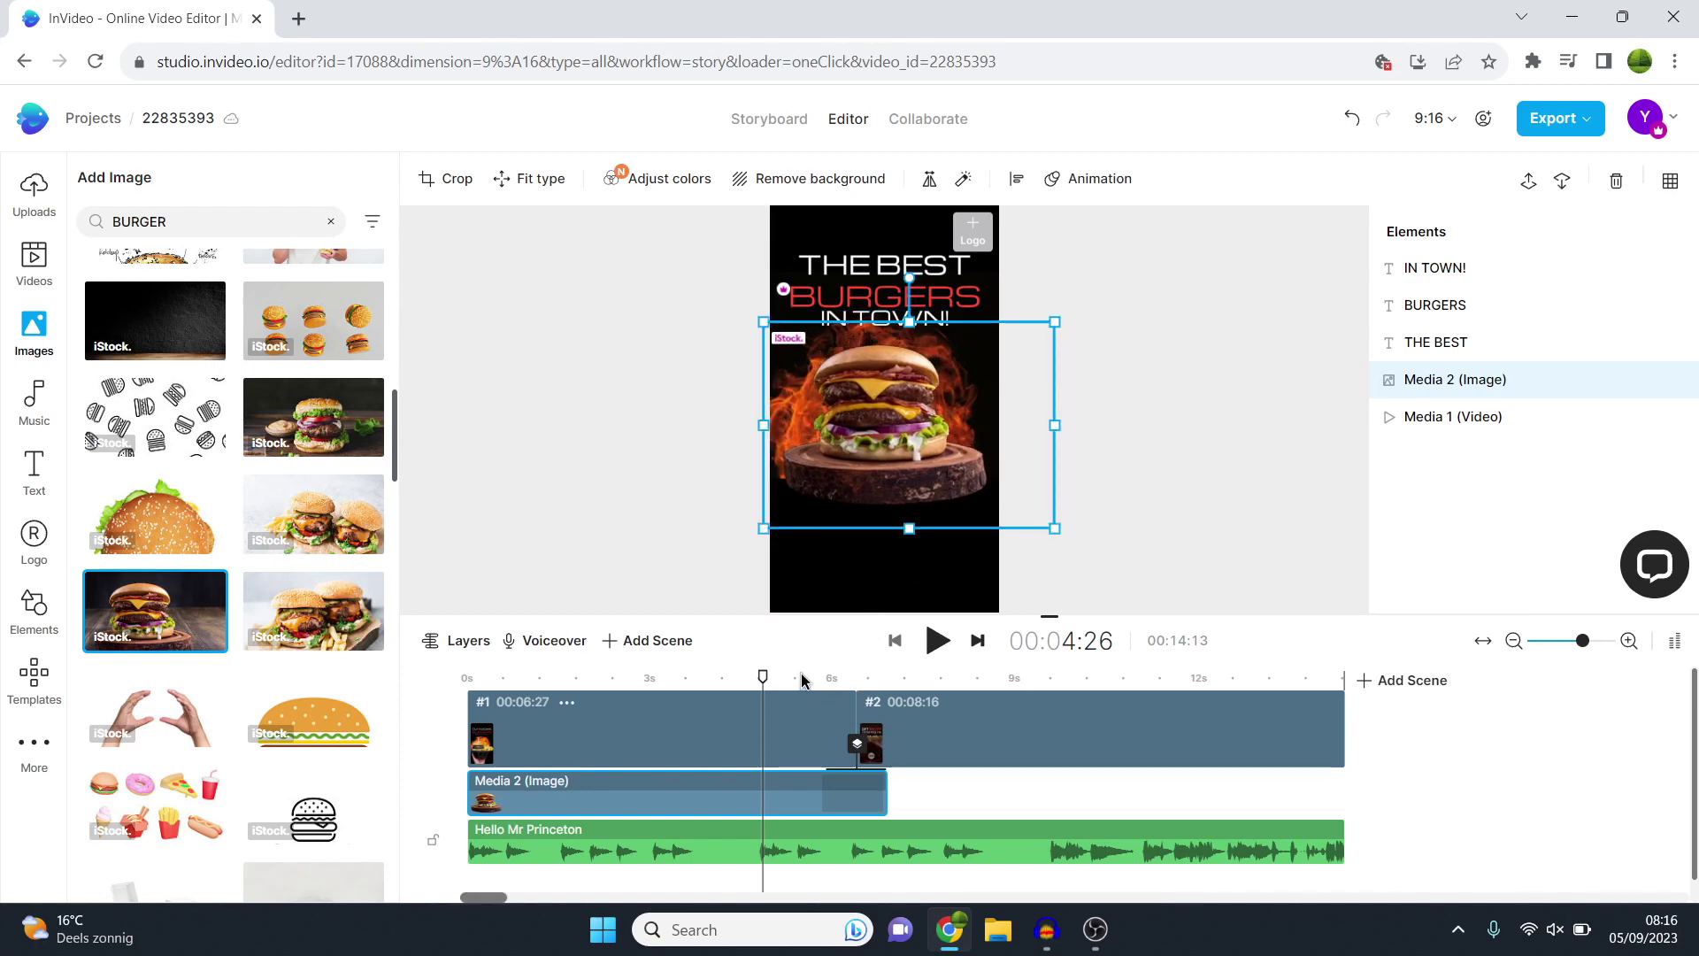
pyautogui.moveTo(757, 675); pyautogui.dragTo(476, 702)
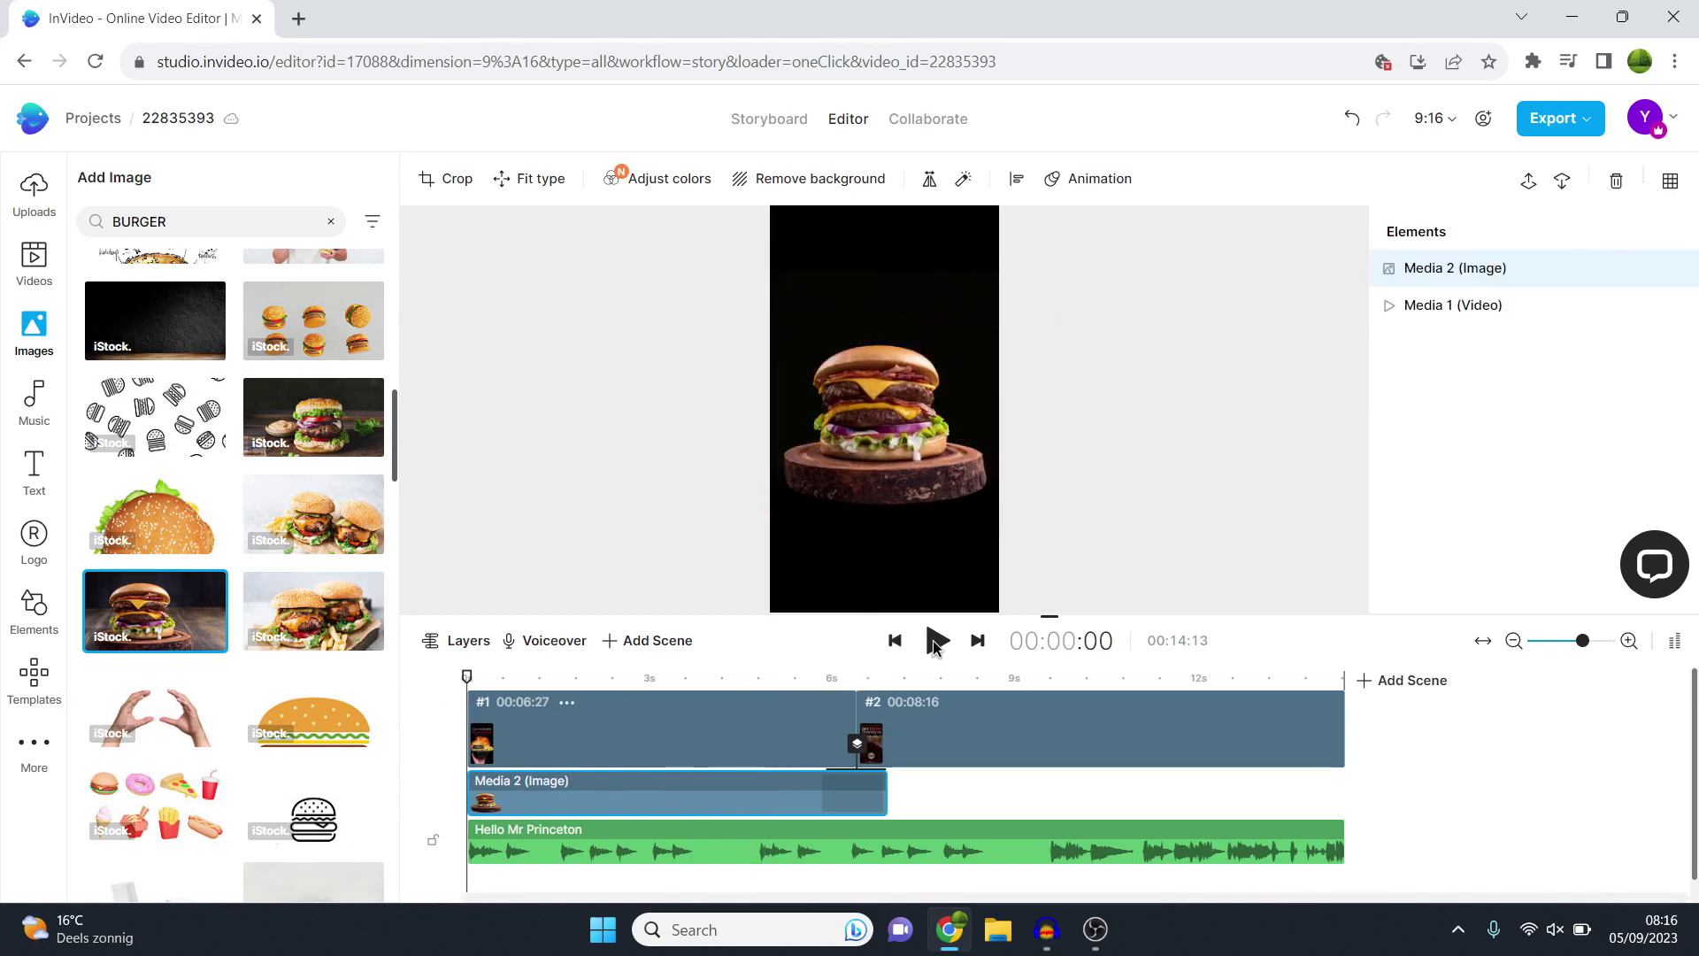
pyautogui.click(936, 641)
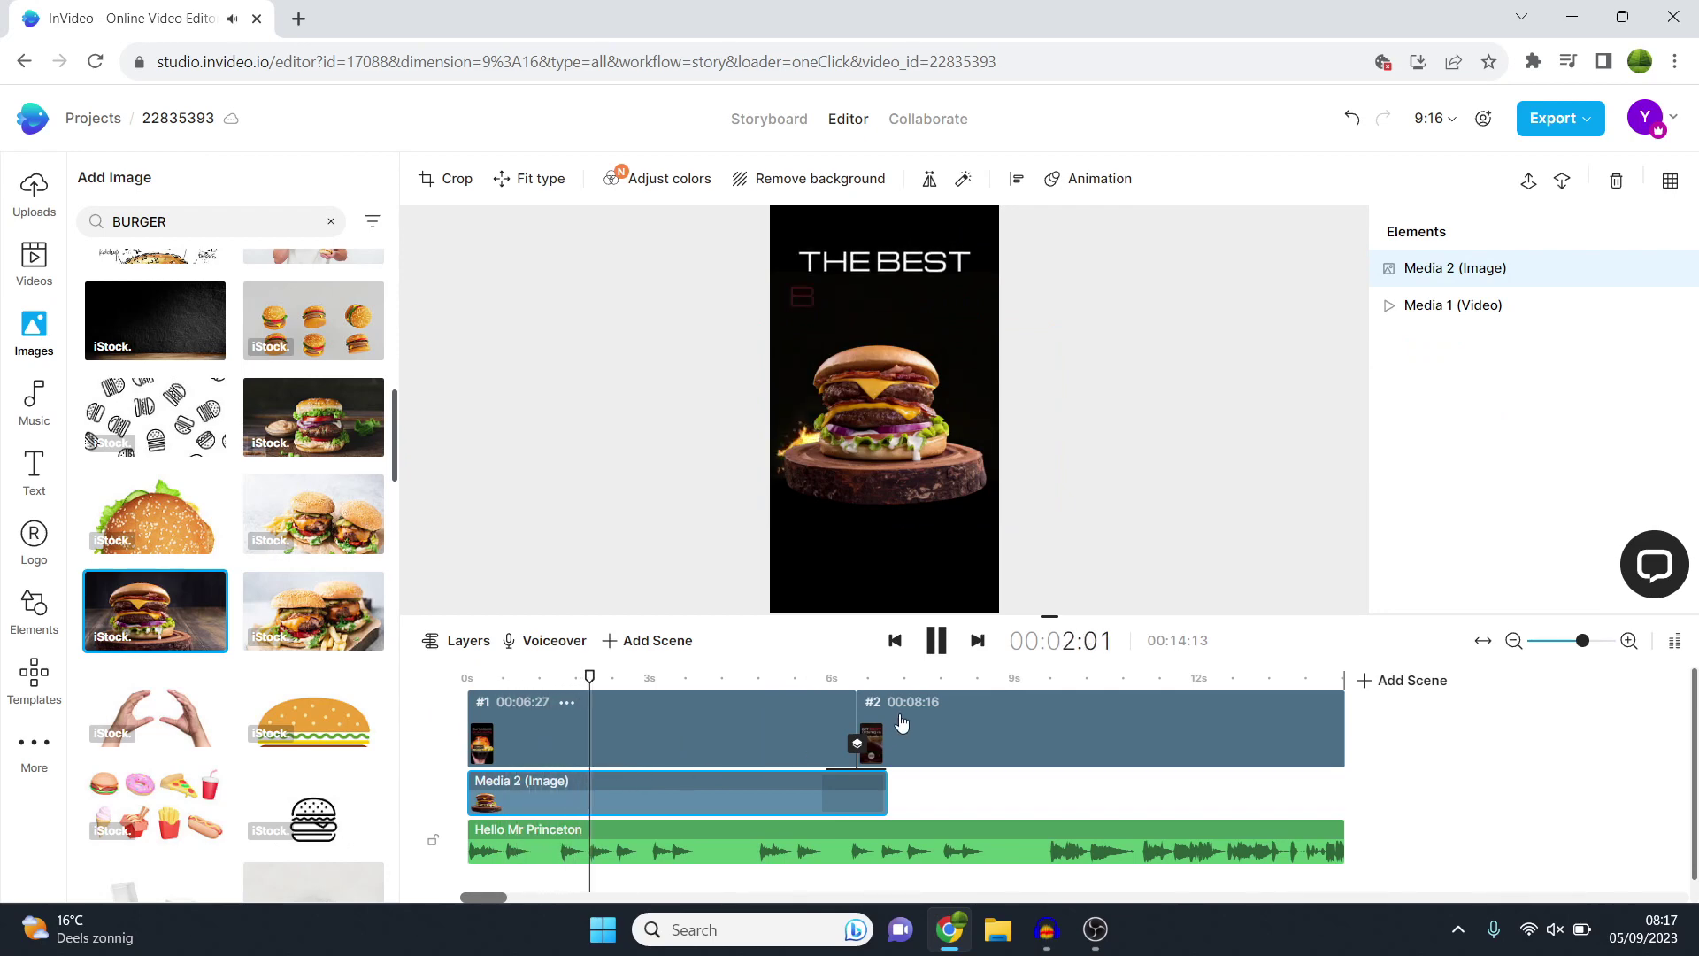
# Step: Trim the Media 2 image clip to start just after 0s, with the playhead back at zero
pyautogui.click(929, 650)
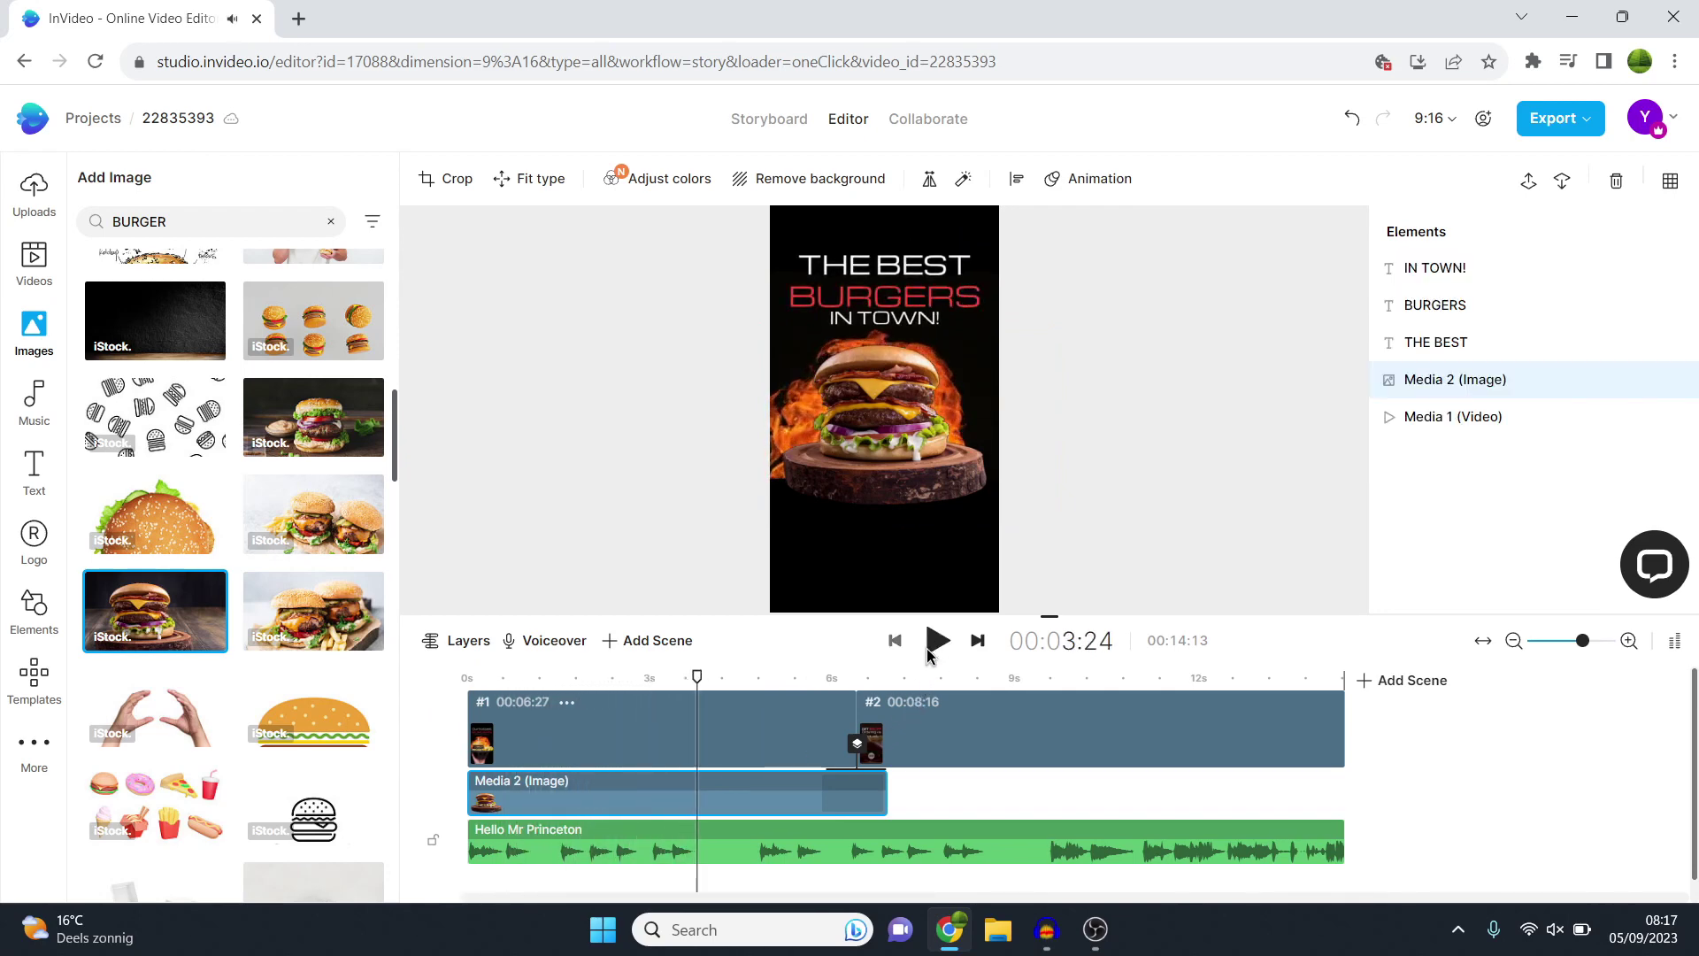
pyautogui.moveTo(470, 786)
pyautogui.mouseDown()
pyautogui.moveTo(657, 790)
pyautogui.moveTo(586, 769)
pyautogui.moveTo(611, 769)
pyautogui.mouseUp()
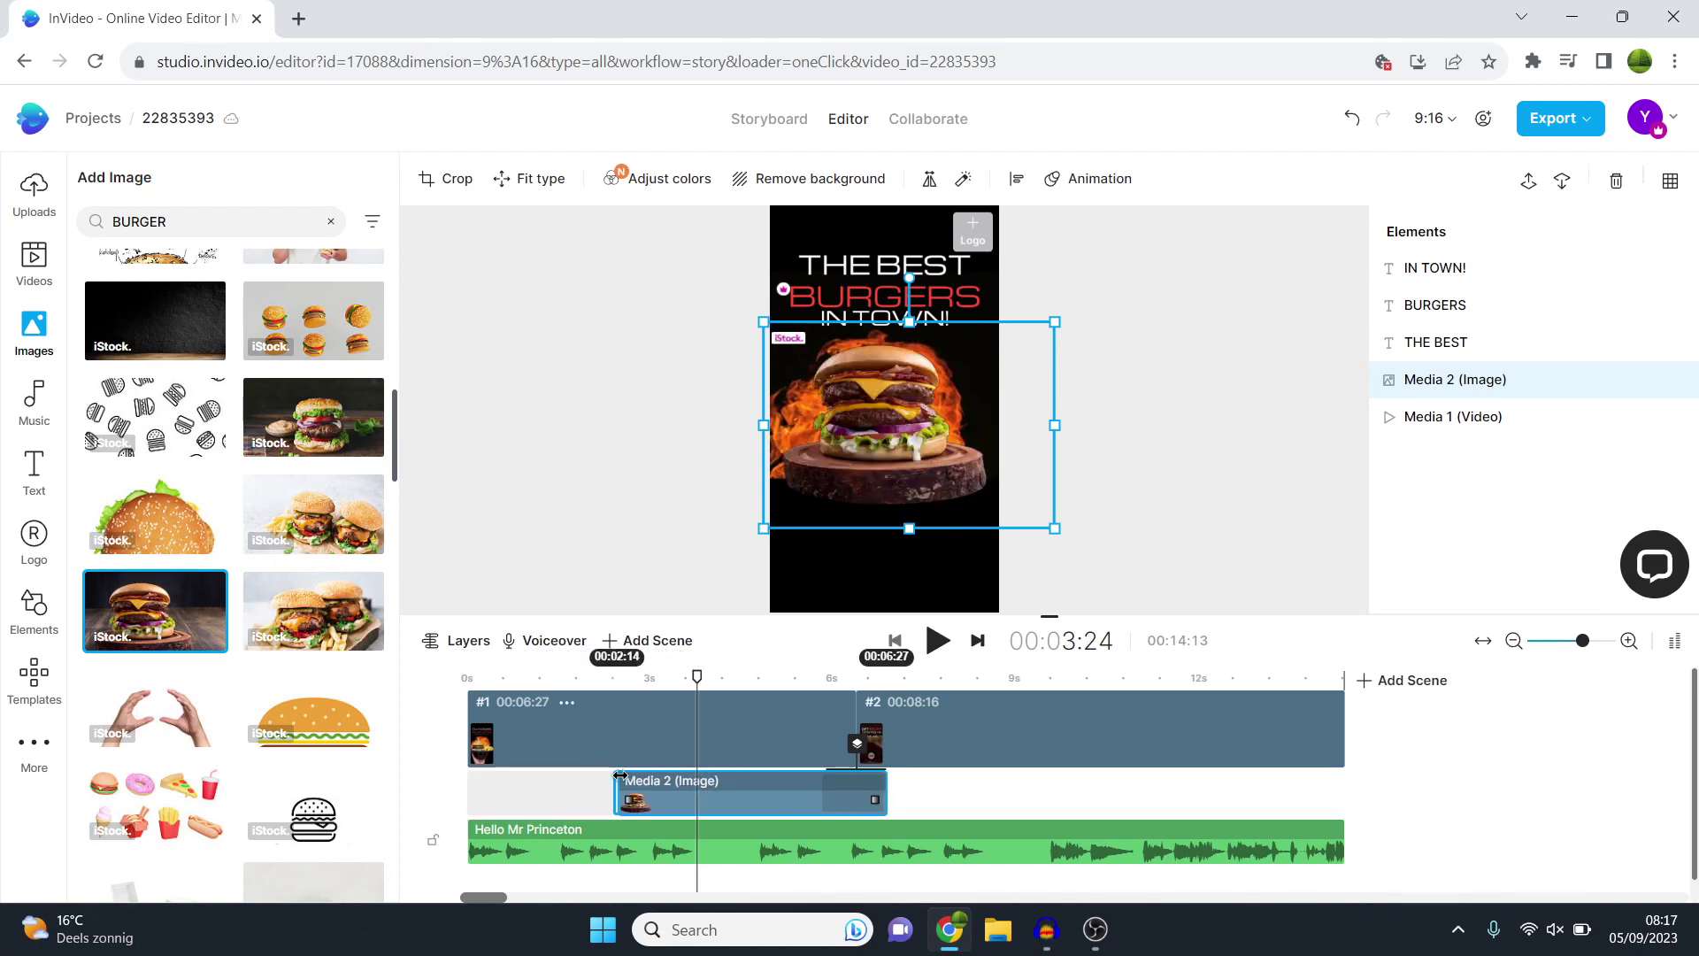
pyautogui.moveTo(696, 683)
pyautogui.mouseDown()
pyautogui.moveTo(486, 686)
pyautogui.moveTo(539, 708)
pyautogui.moveTo(505, 700)
pyautogui.mouseUp()
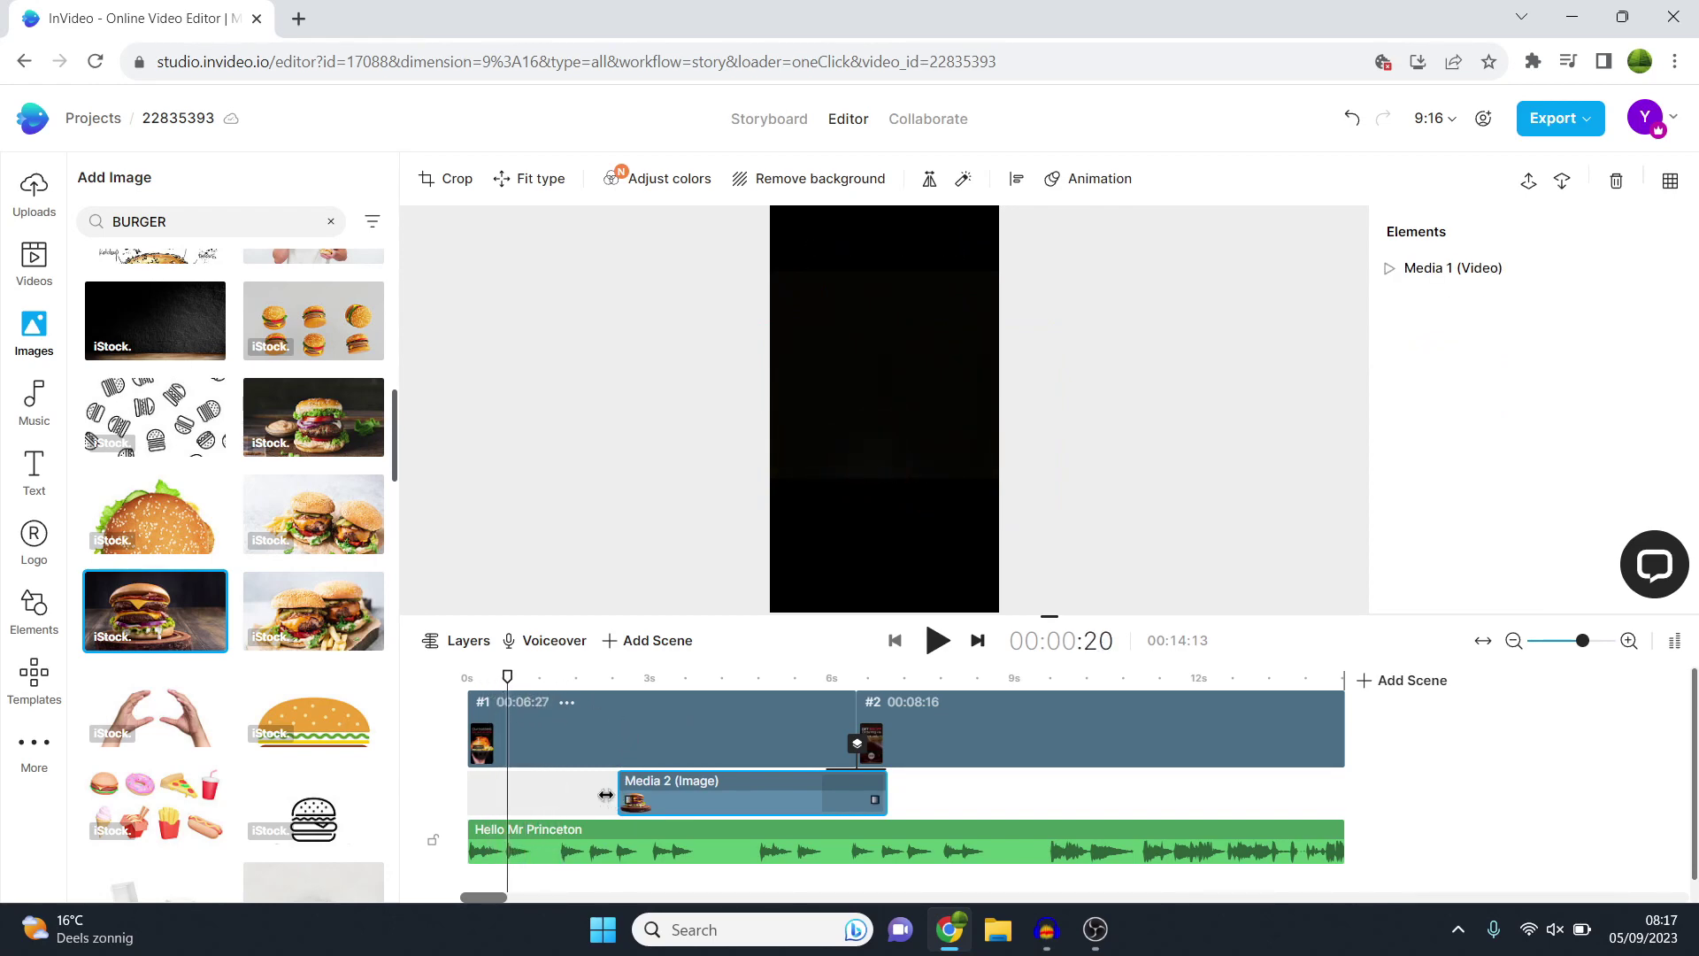
pyautogui.moveTo(605, 794); pyautogui.dragTo(509, 779)
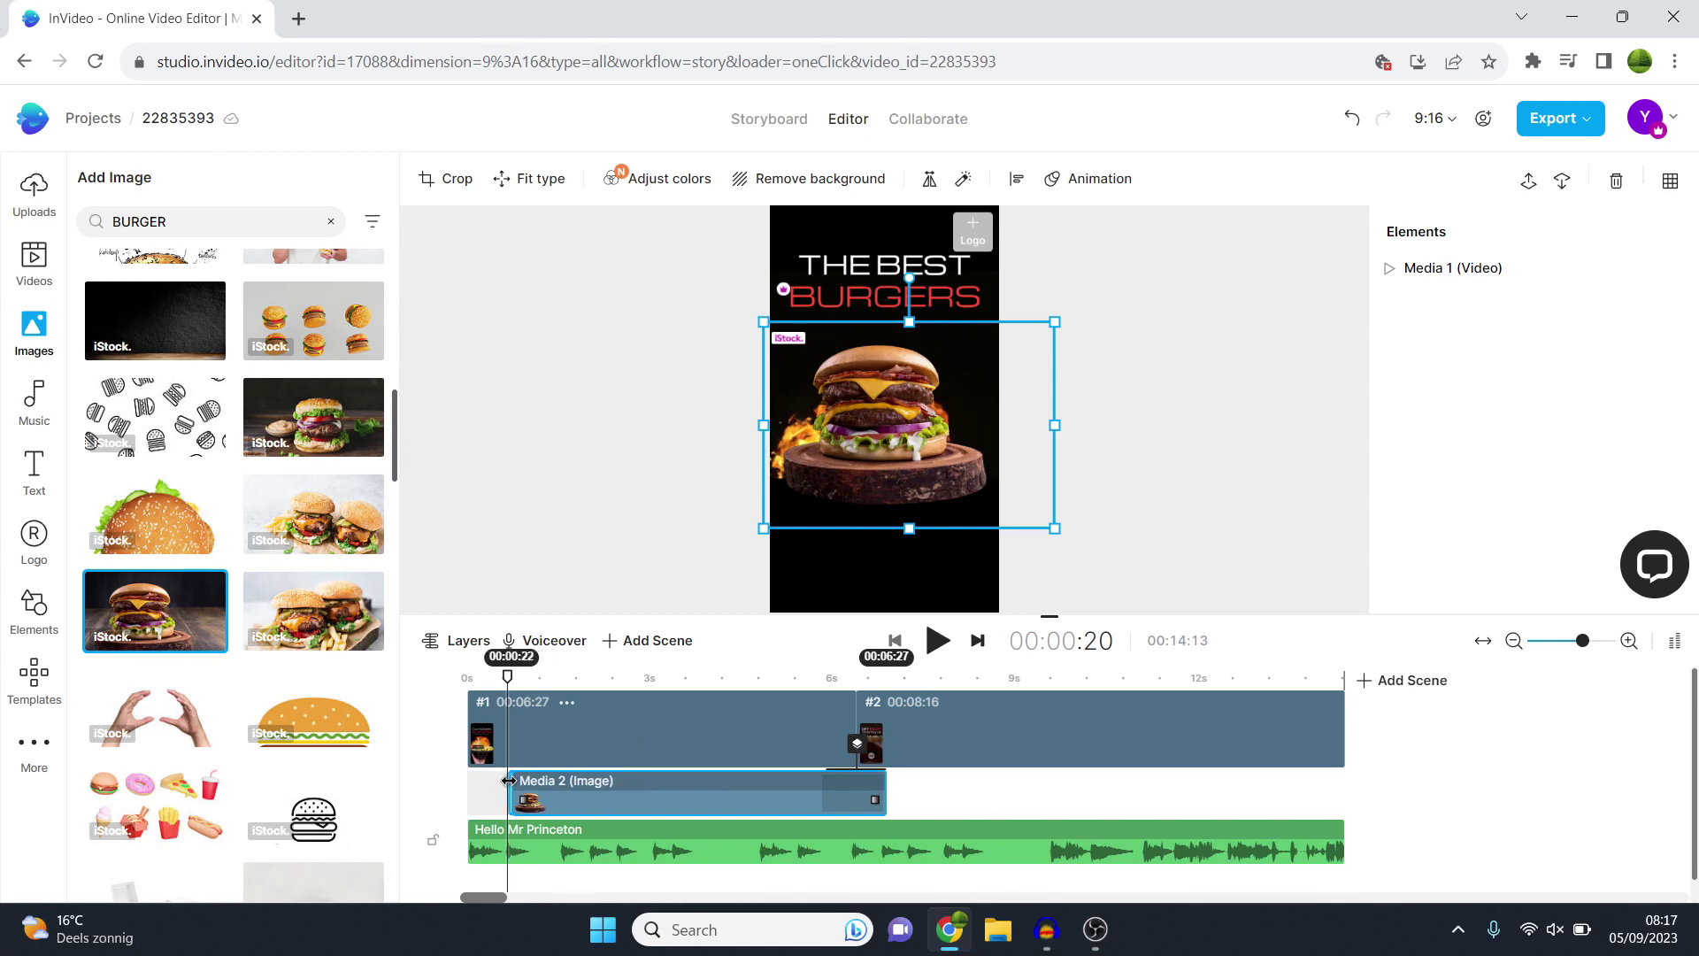
pyautogui.click(496, 689)
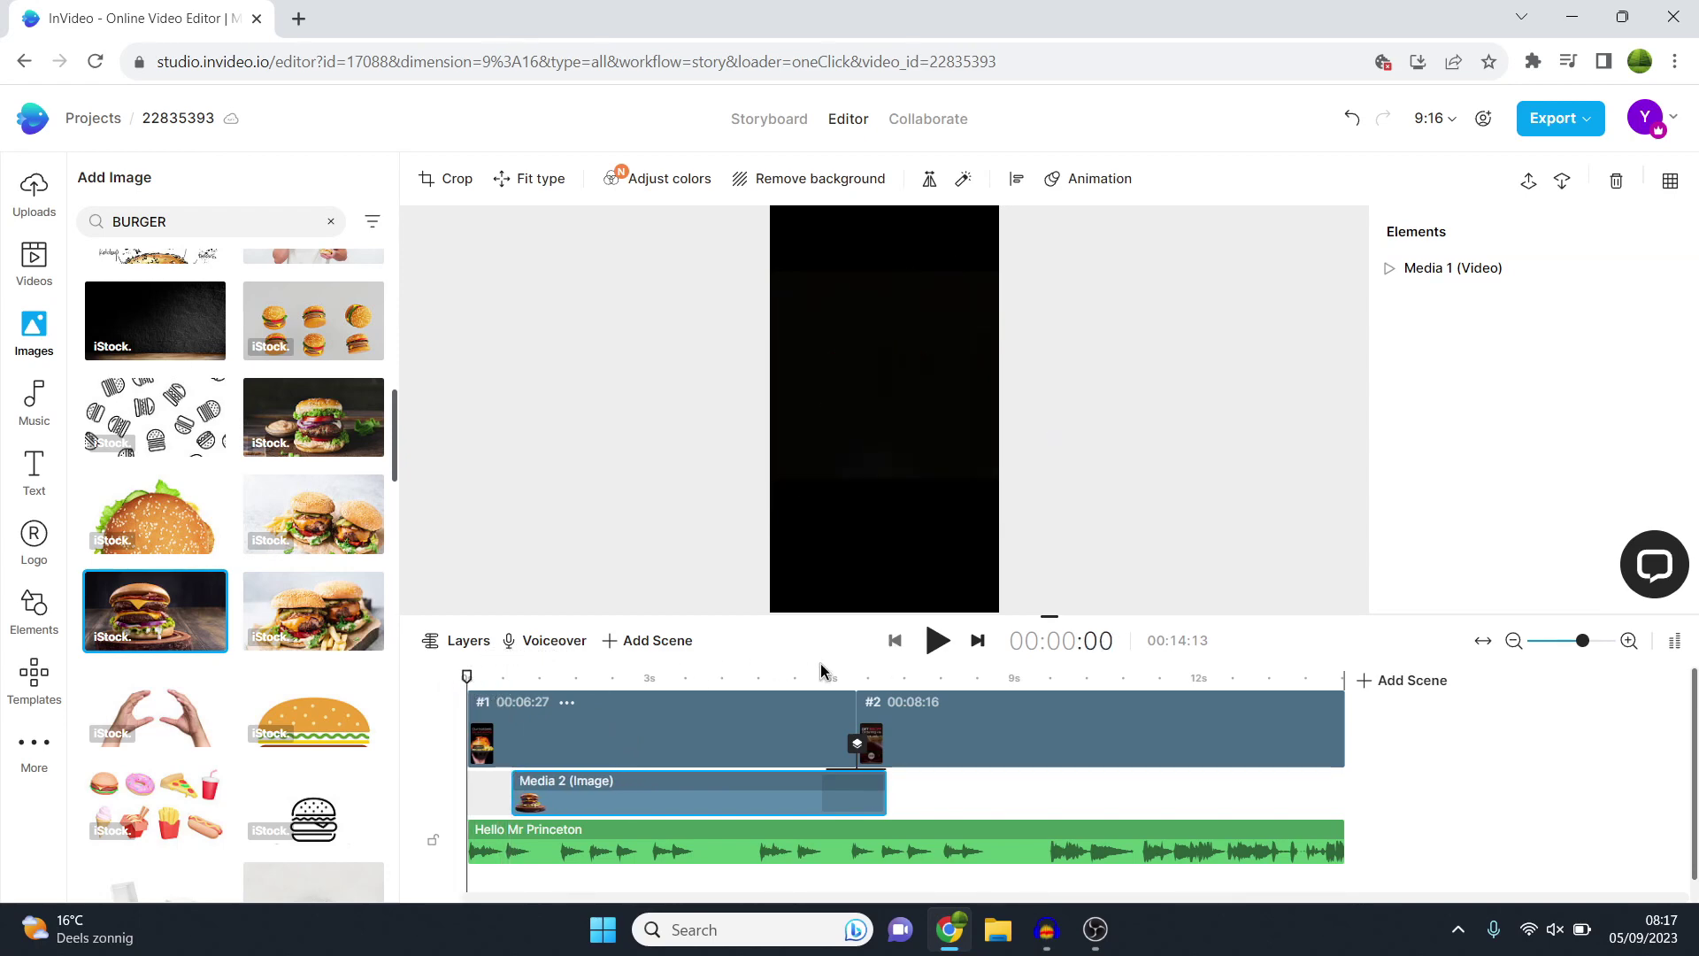
# Step: Trim the burger clip's right edge to end with scene 1
pyautogui.click(938, 641)
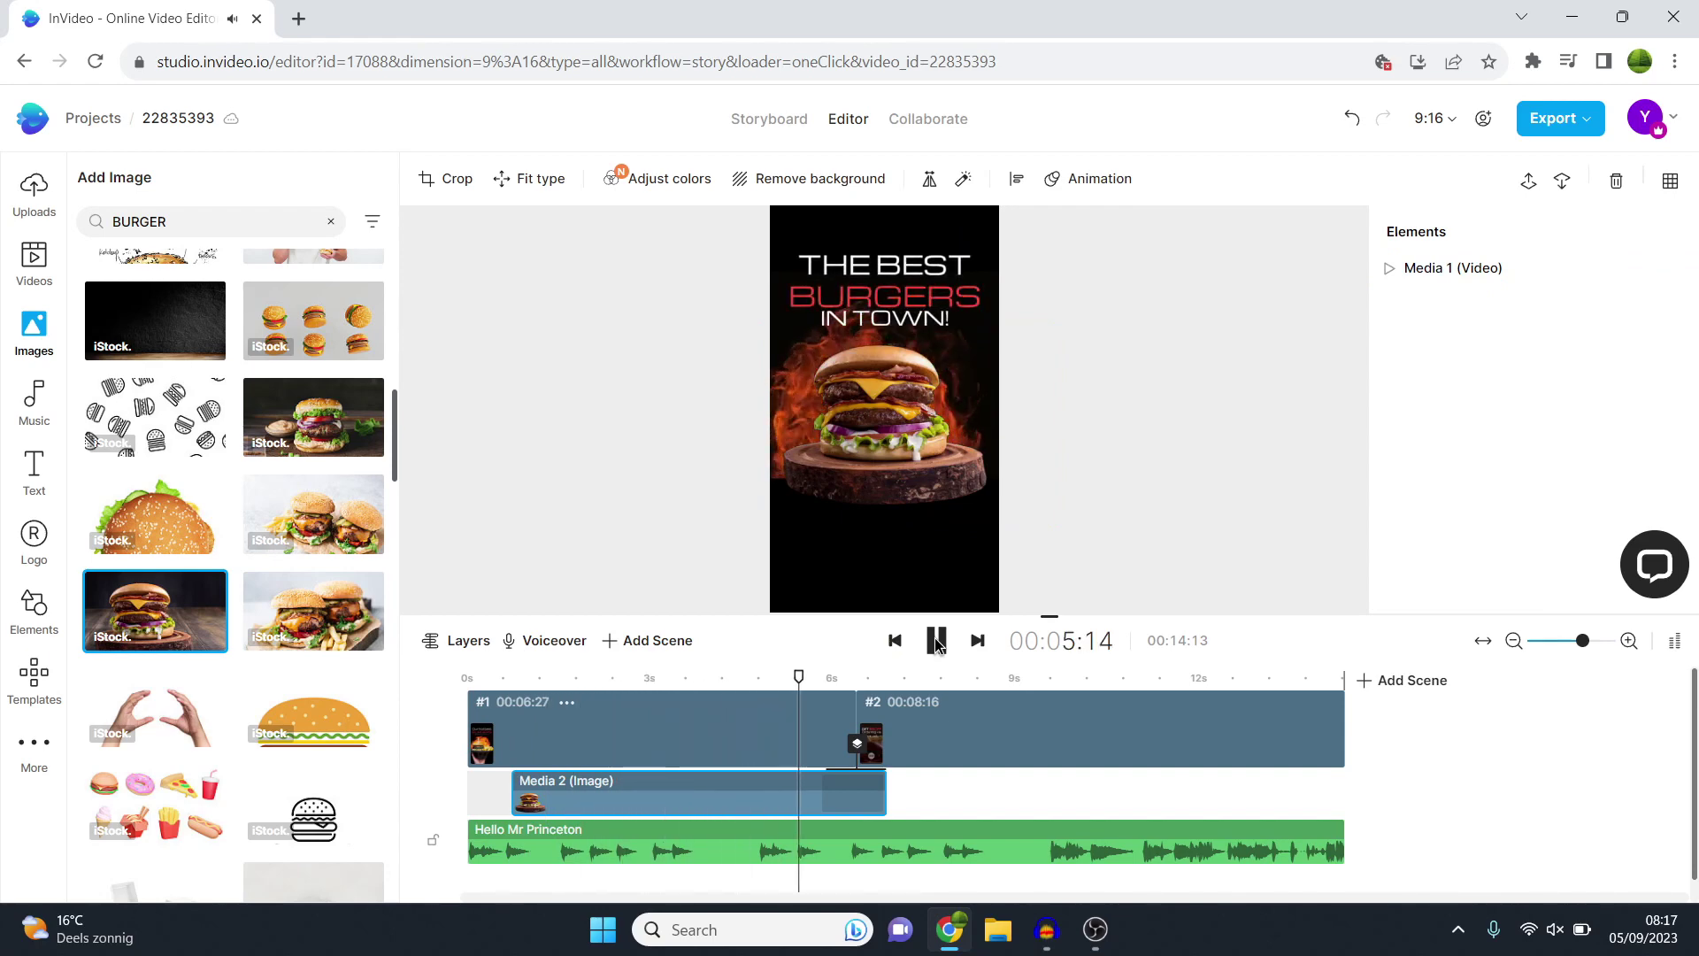
pyautogui.click(936, 640)
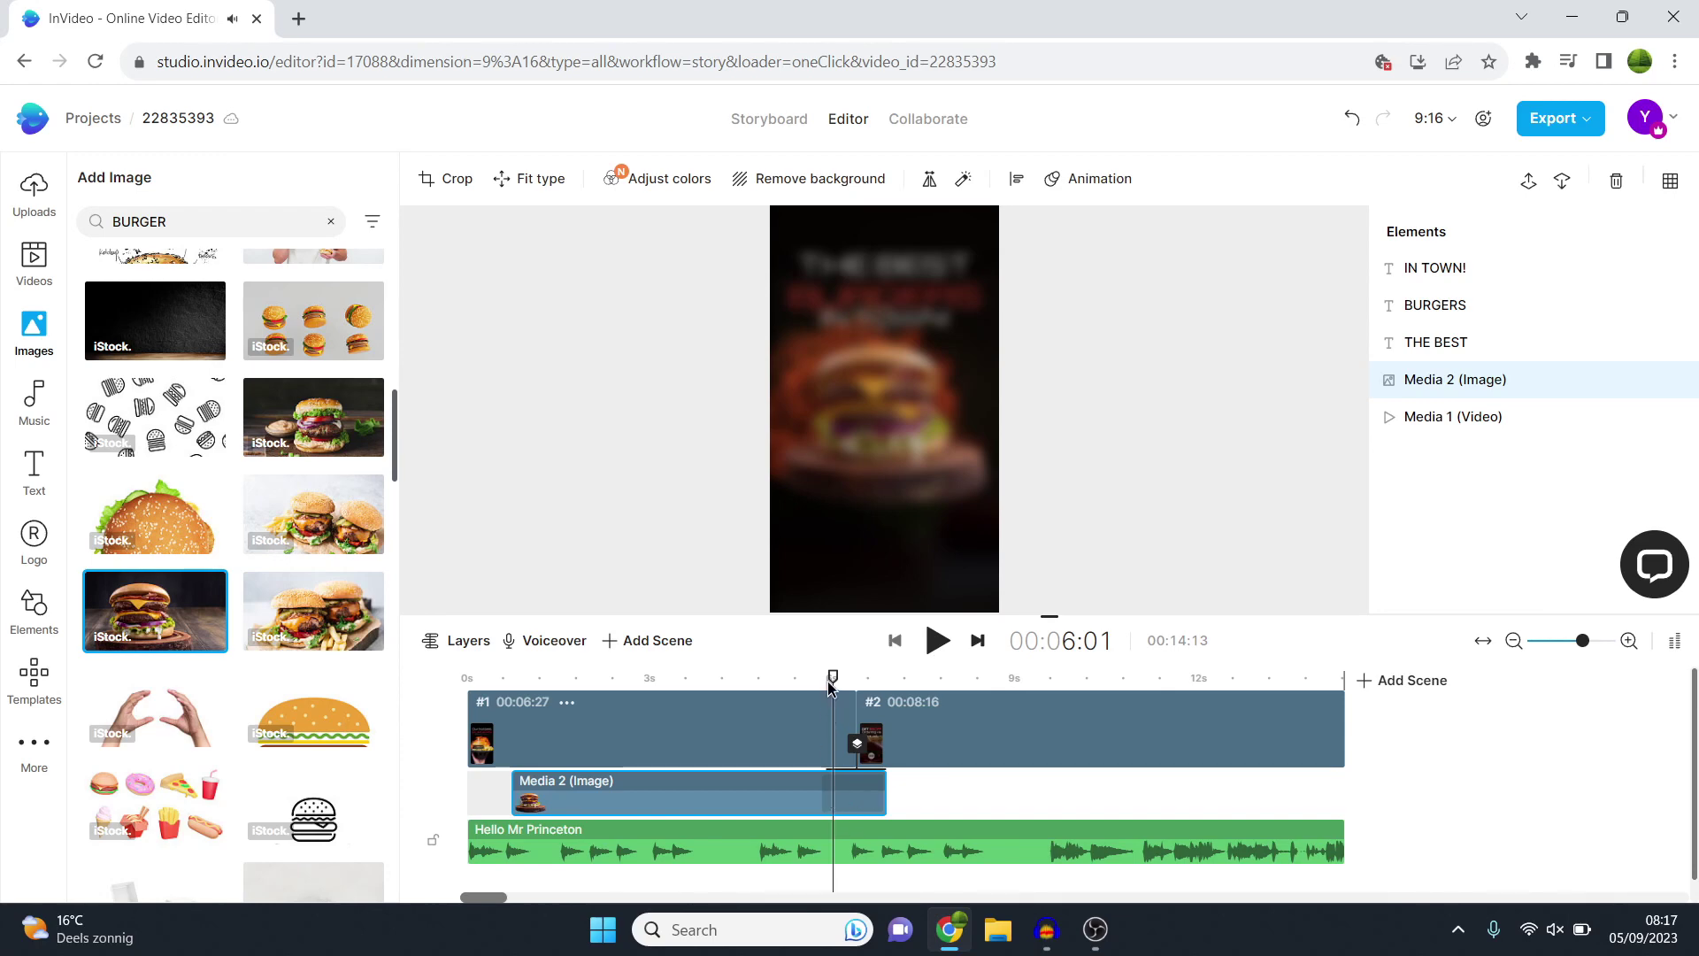
pyautogui.moveTo(829, 688); pyautogui.dragTo(514, 713)
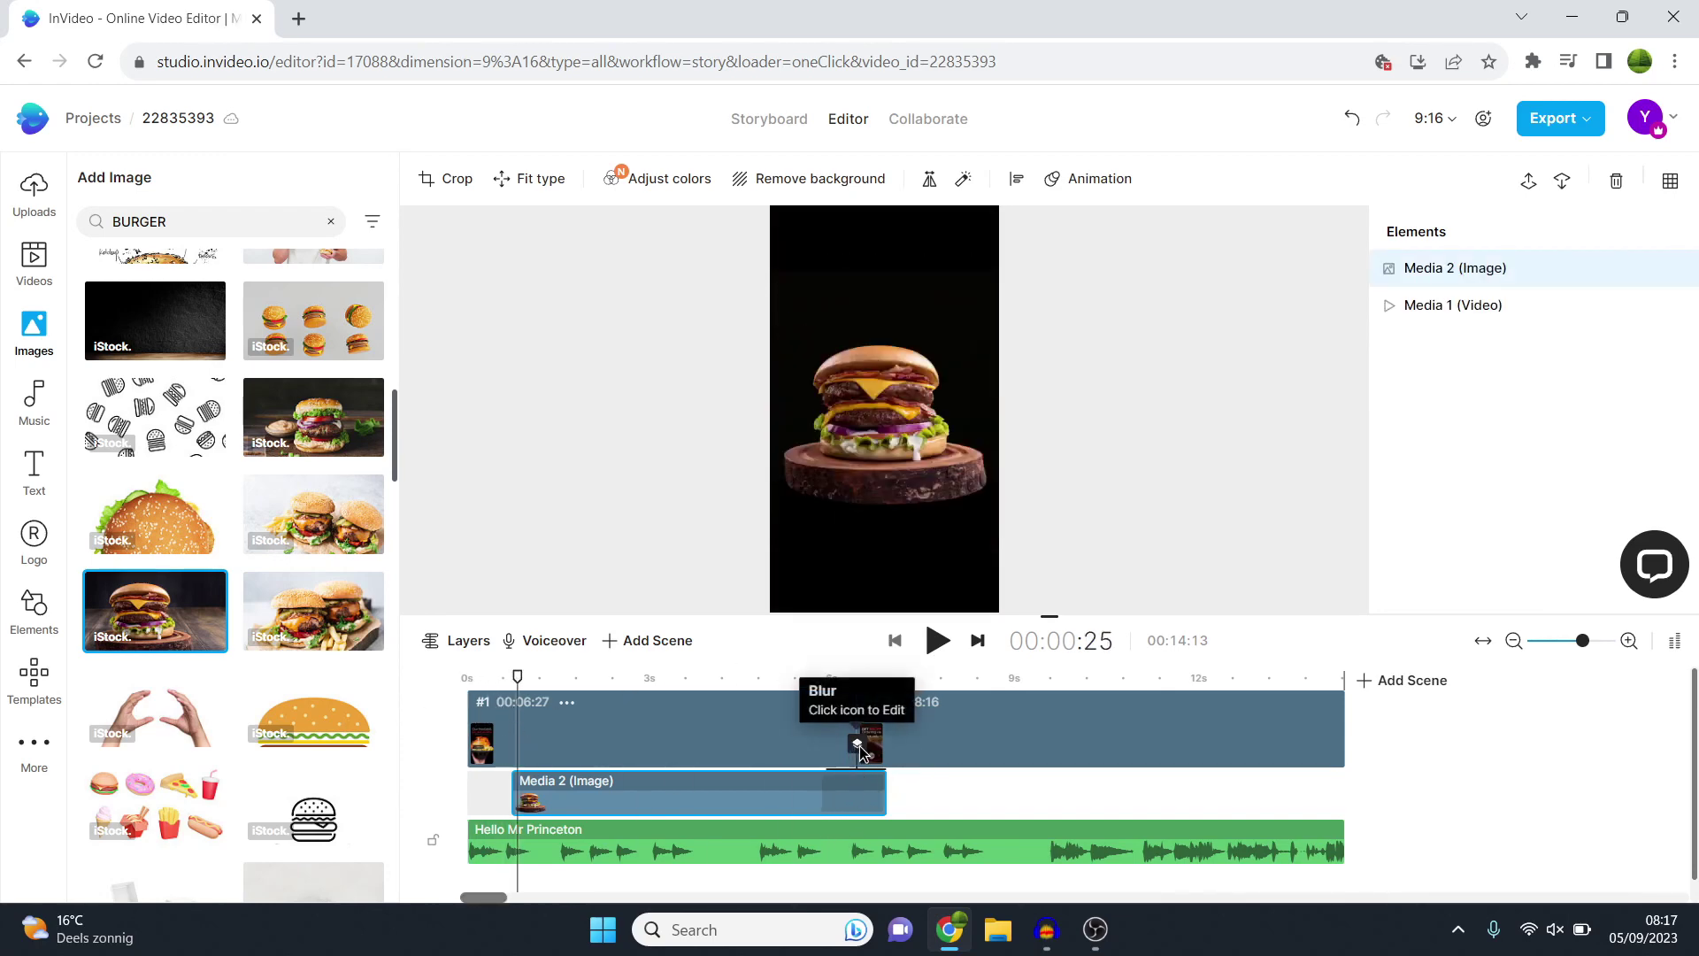
pyautogui.moveTo(883, 786); pyautogui.dragTo(855, 776)
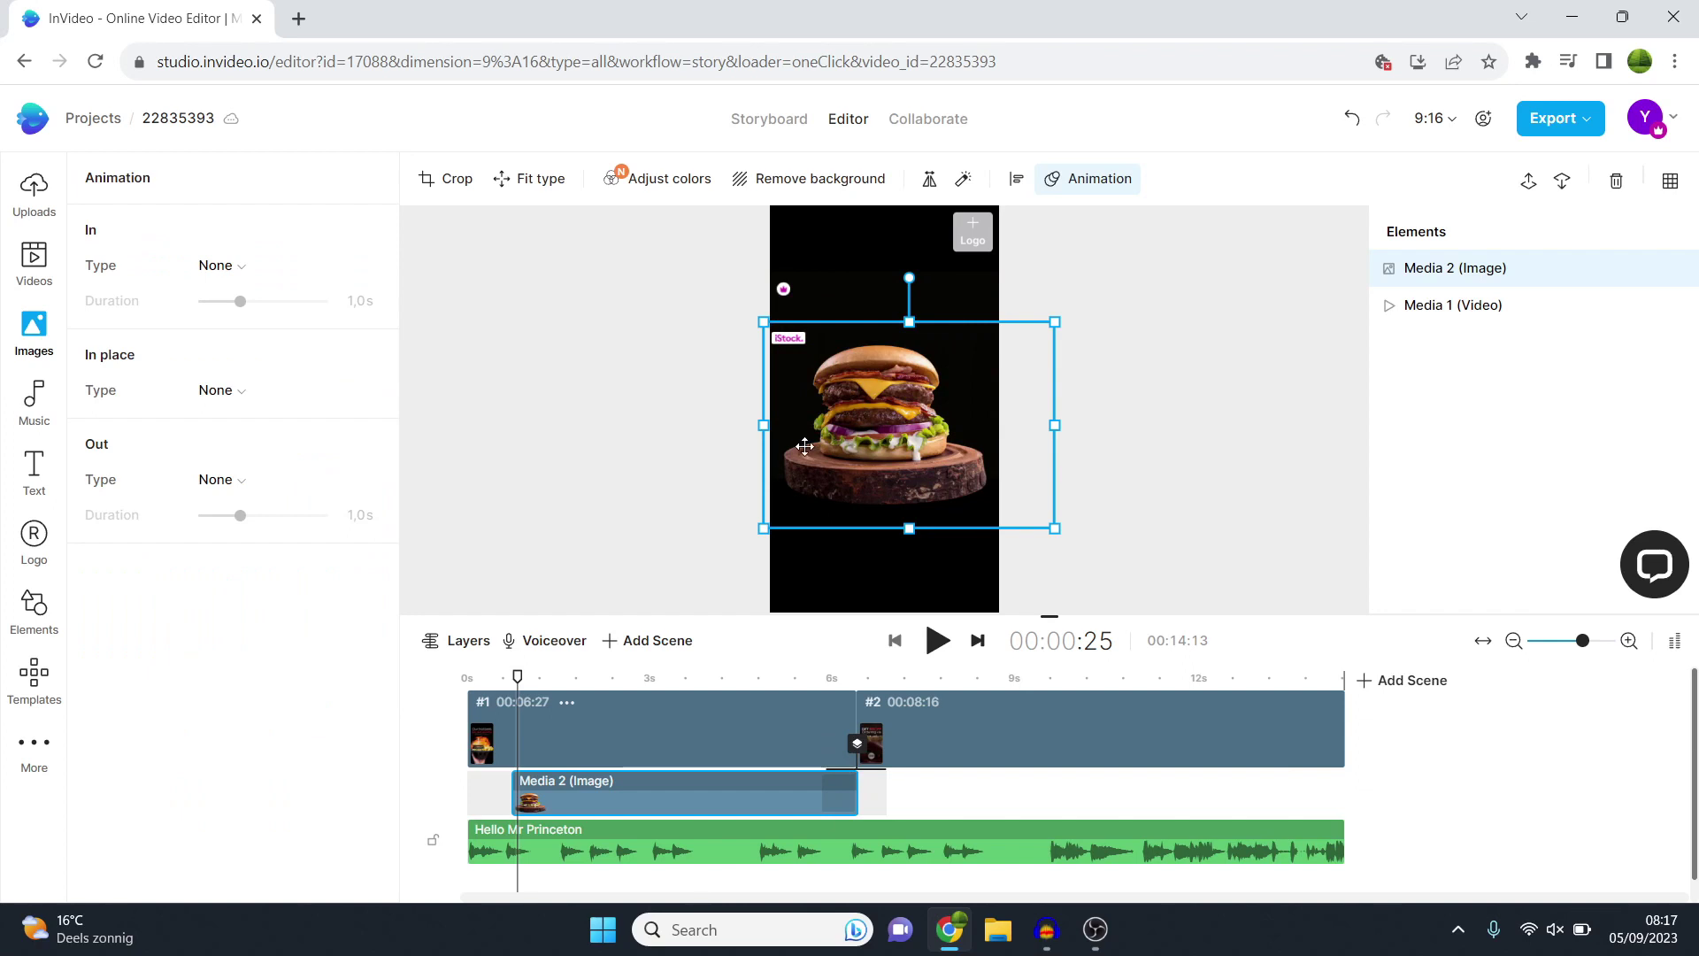
pyautogui.moveTo(518, 678); pyautogui.dragTo(461, 678)
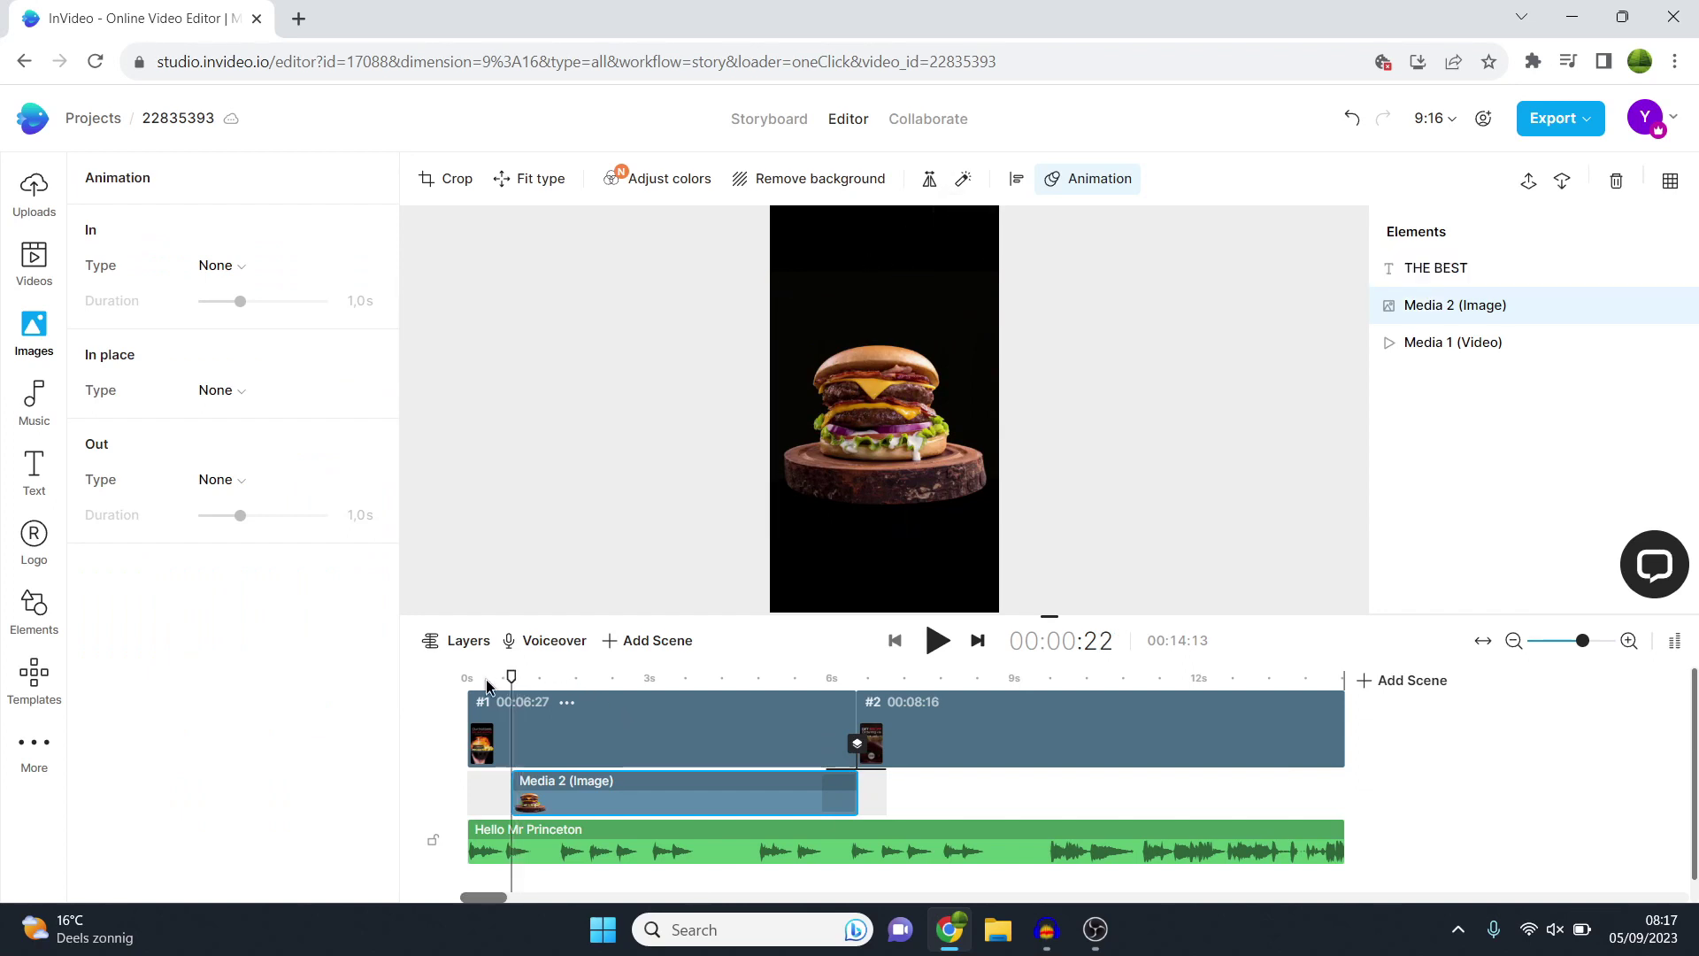
# Step: Shift the burger clip's start slightly later and give it a Fade From down entrance
pyautogui.click(937, 640)
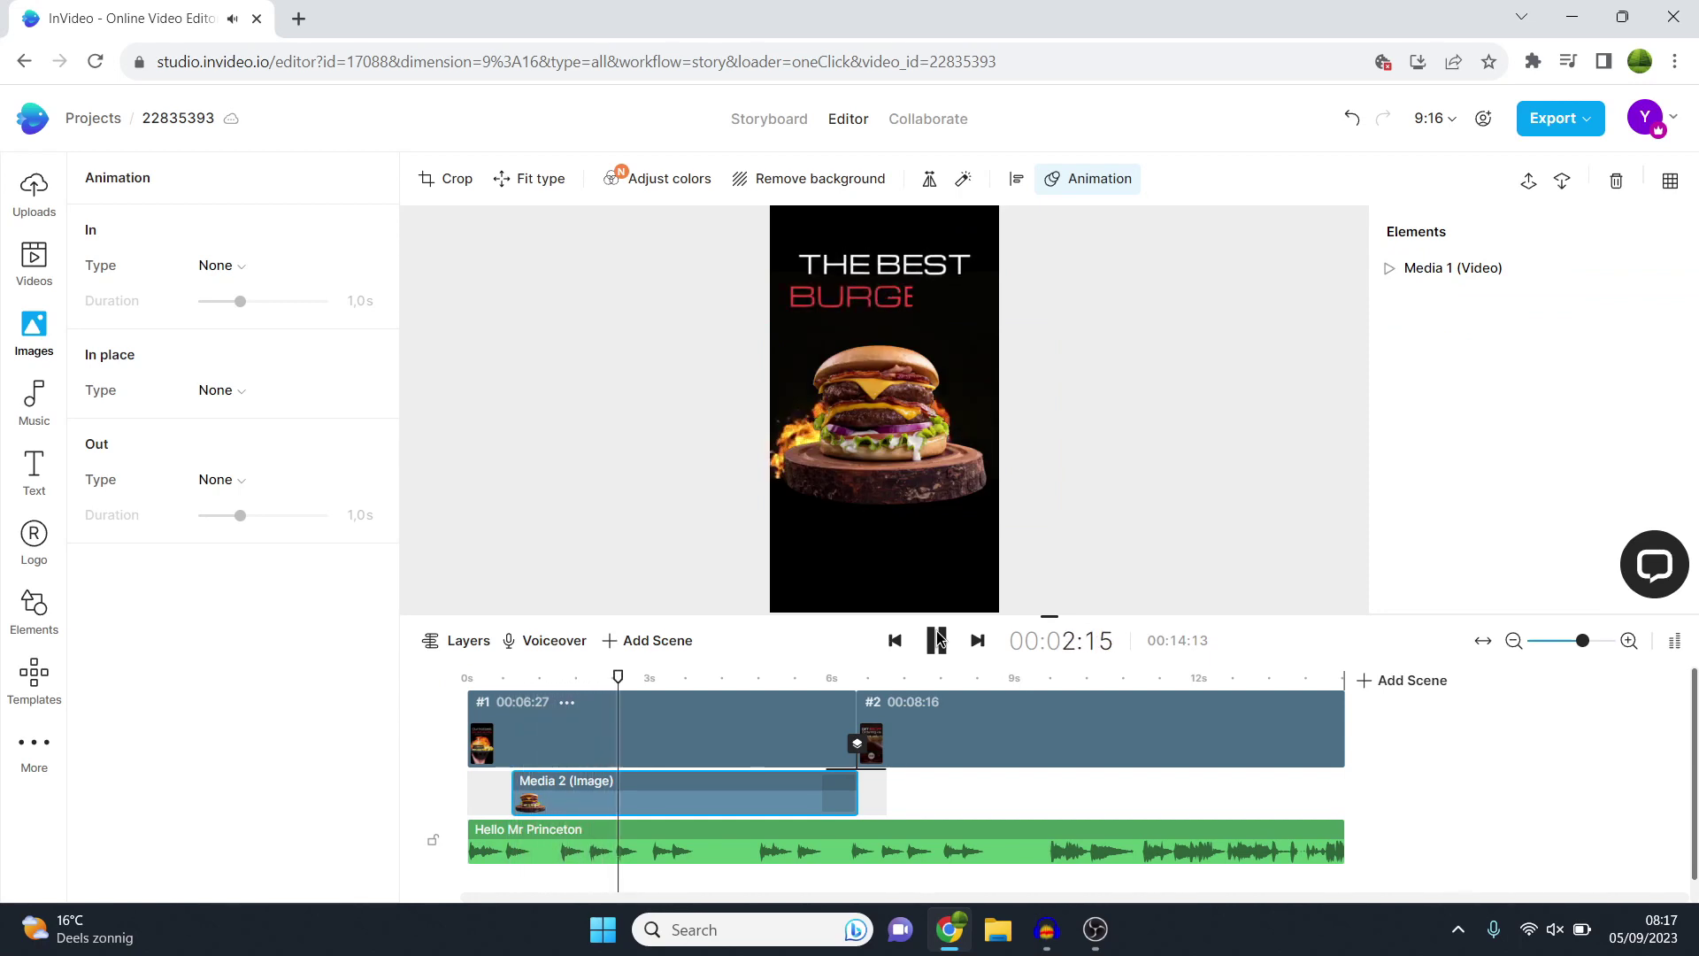
pyautogui.click(579, 797)
pyautogui.moveTo(509, 785); pyautogui.dragTo(543, 785)
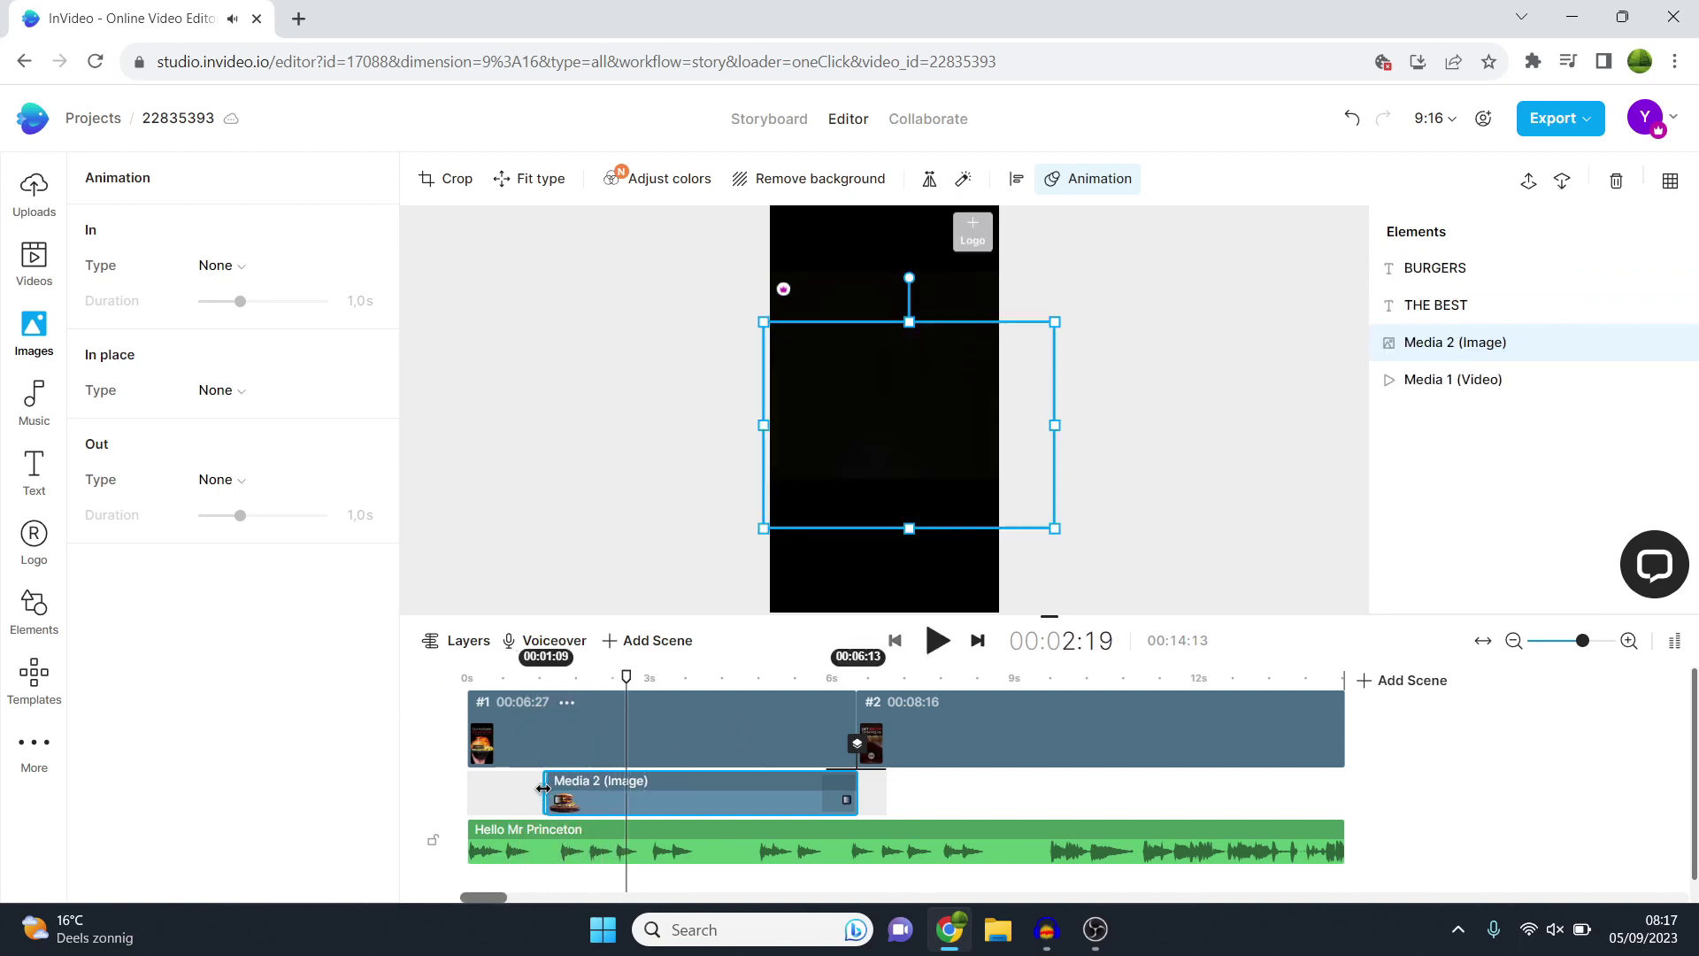
pyautogui.click(228, 273)
pyautogui.moveTo(310, 338)
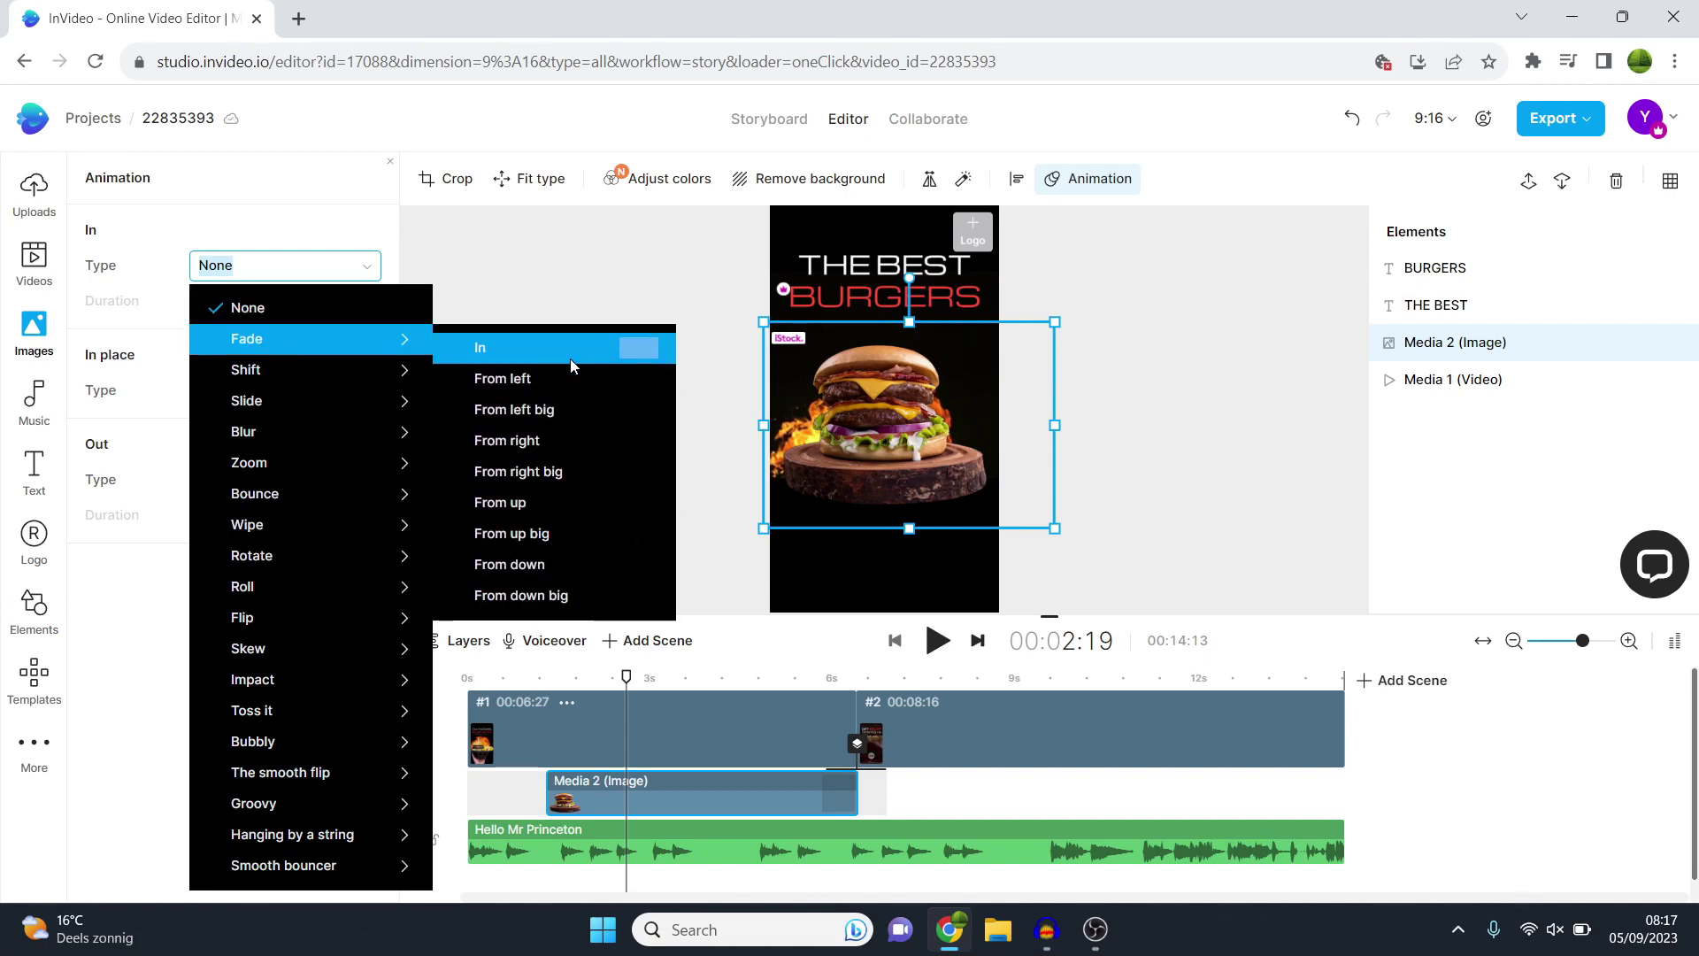
pyautogui.click(569, 563)
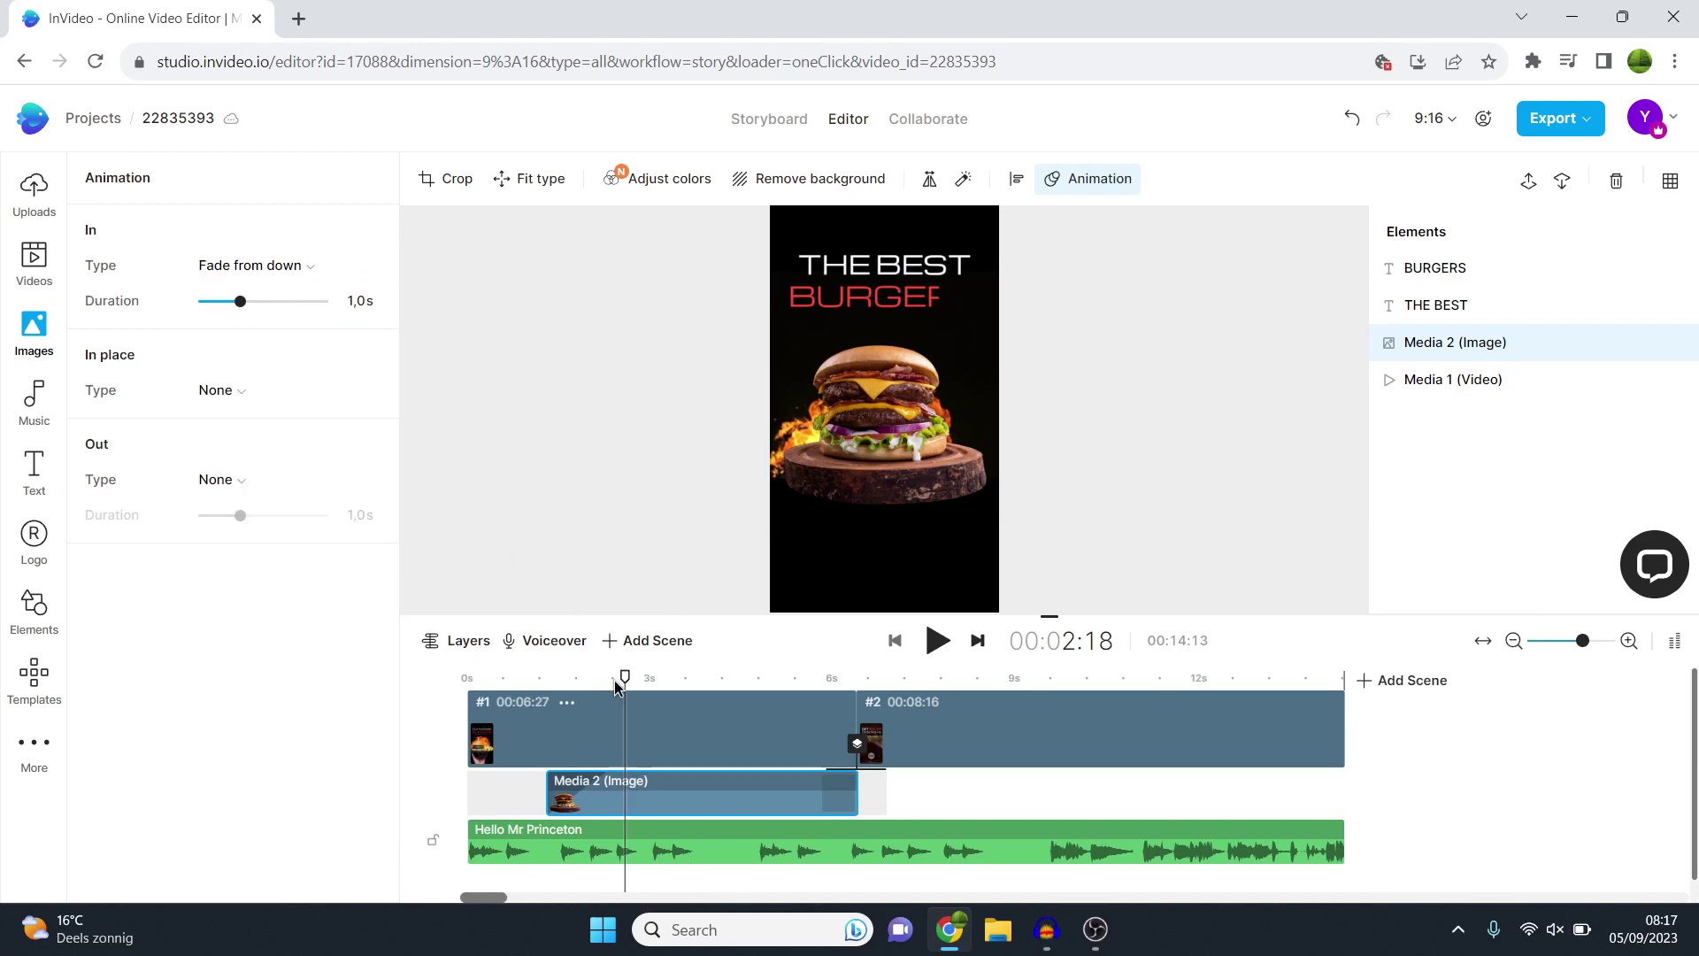
# Step: Nudge the burger clip's start earlier and preview its entrance from the beginning
pyautogui.moveTo(625, 677)
pyautogui.mouseDown()
pyautogui.moveTo(521, 706)
pyautogui.moveTo(602, 734)
pyautogui.mouseUp()
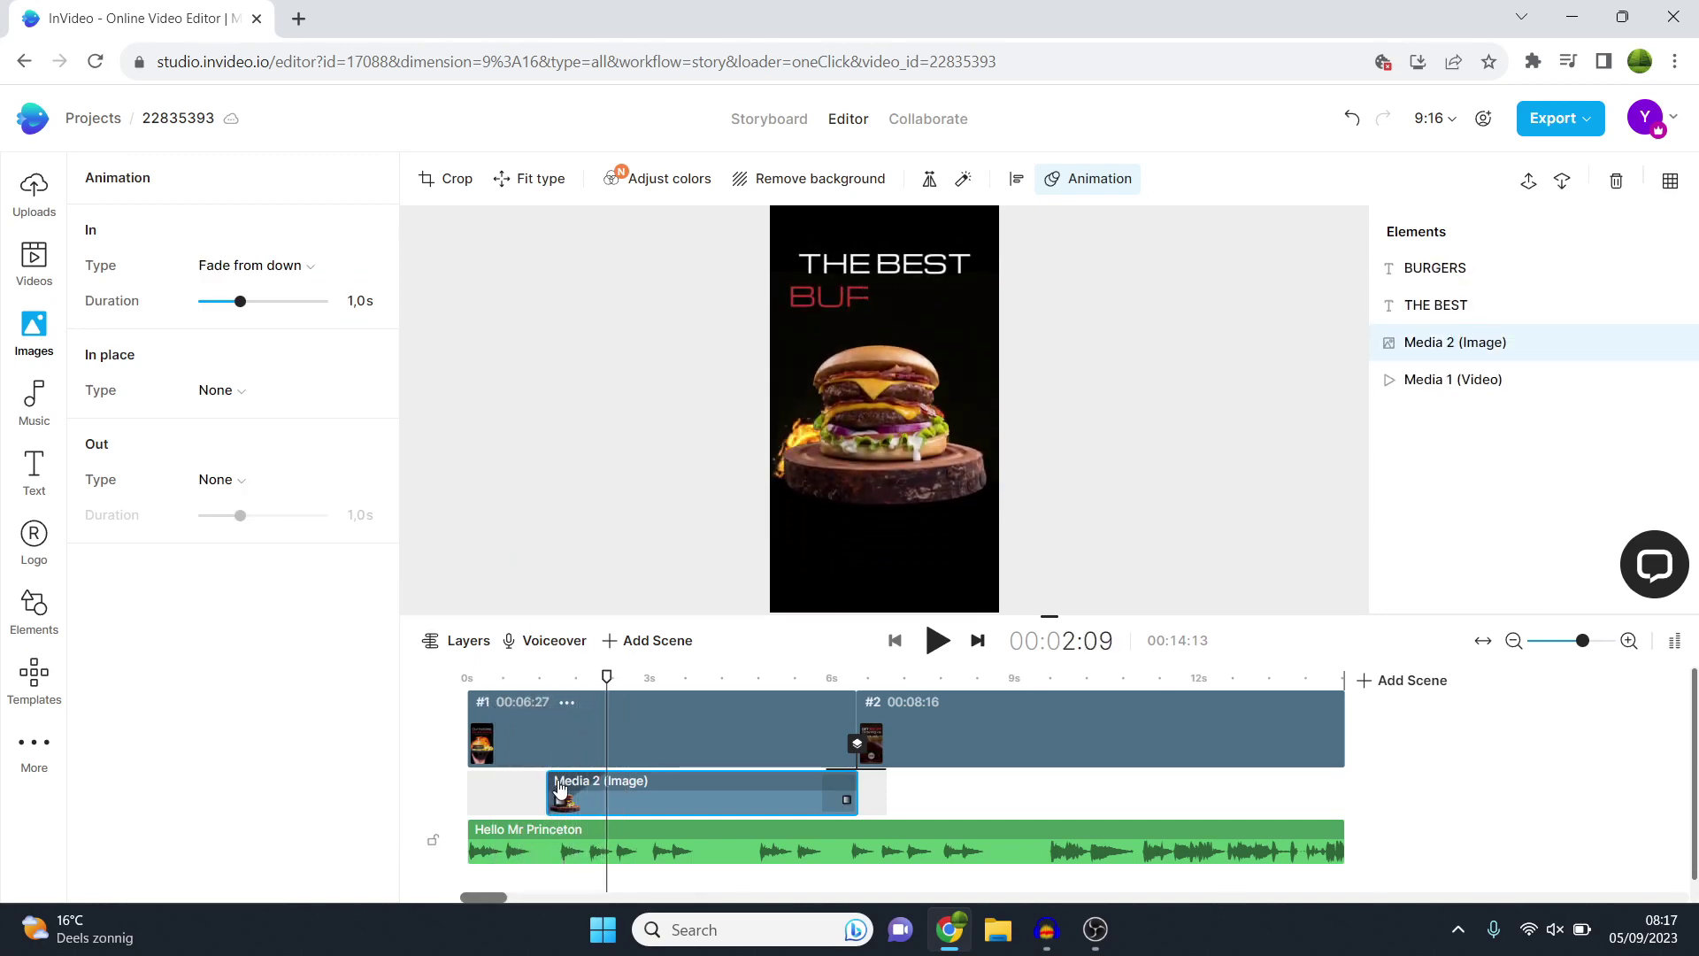
pyautogui.moveTo(560, 788); pyautogui.dragTo(522, 789)
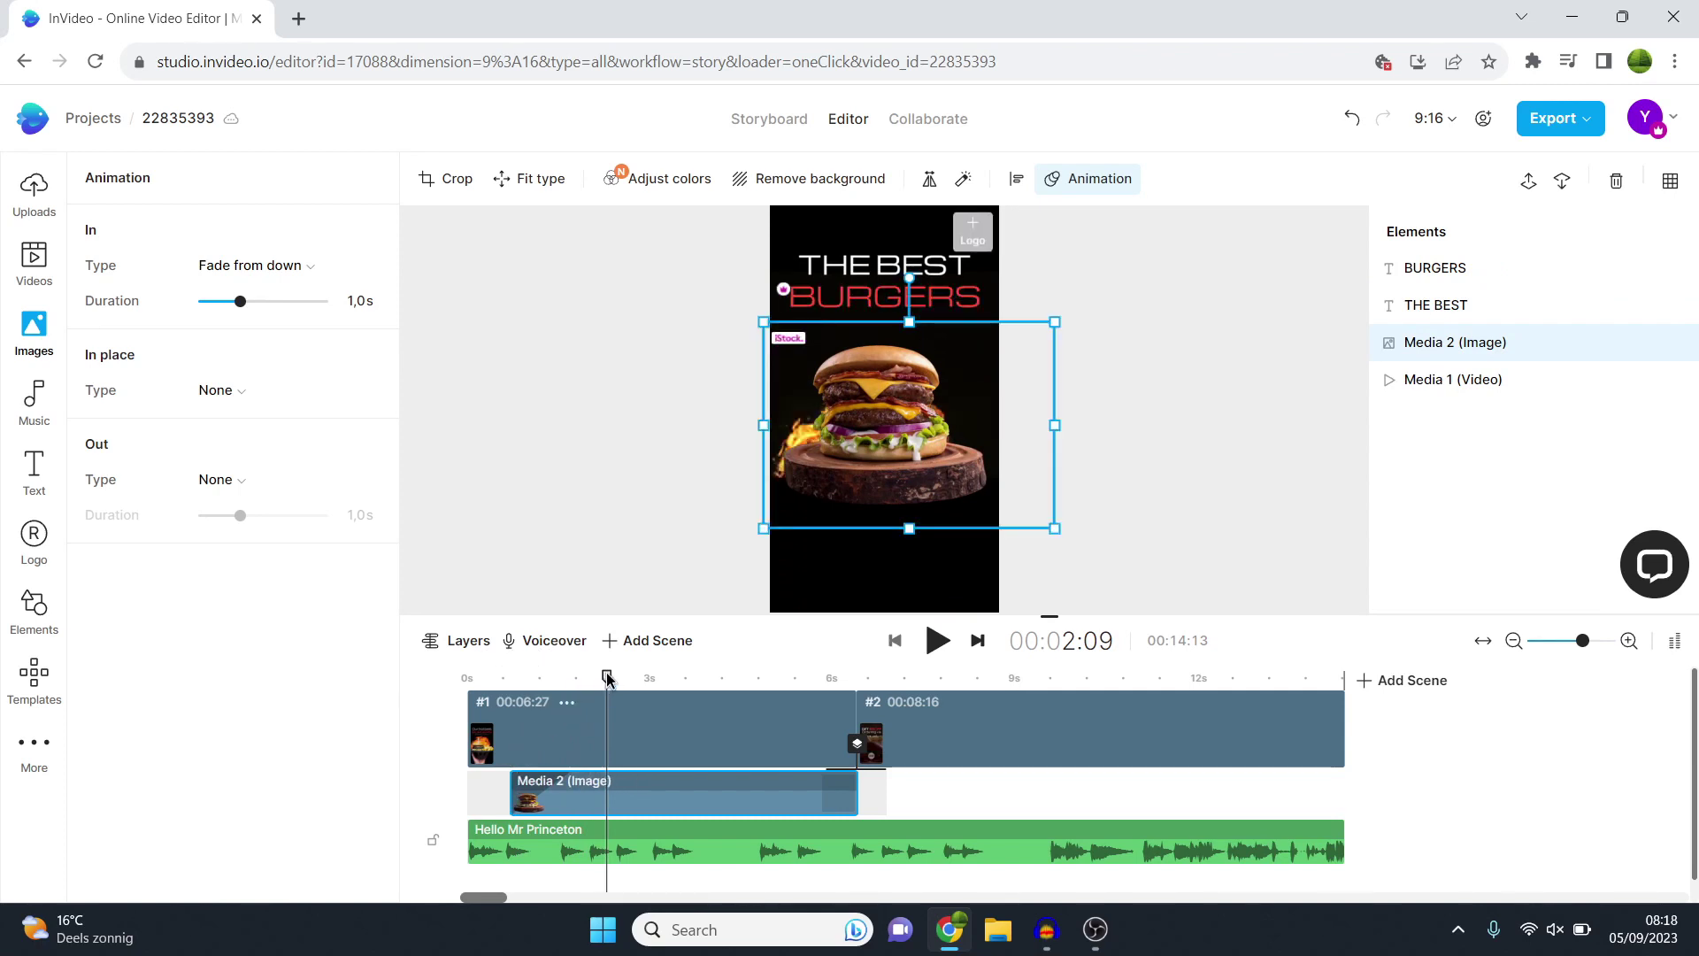
pyautogui.moveTo(607, 679); pyautogui.dragTo(450, 679)
pyautogui.click(938, 641)
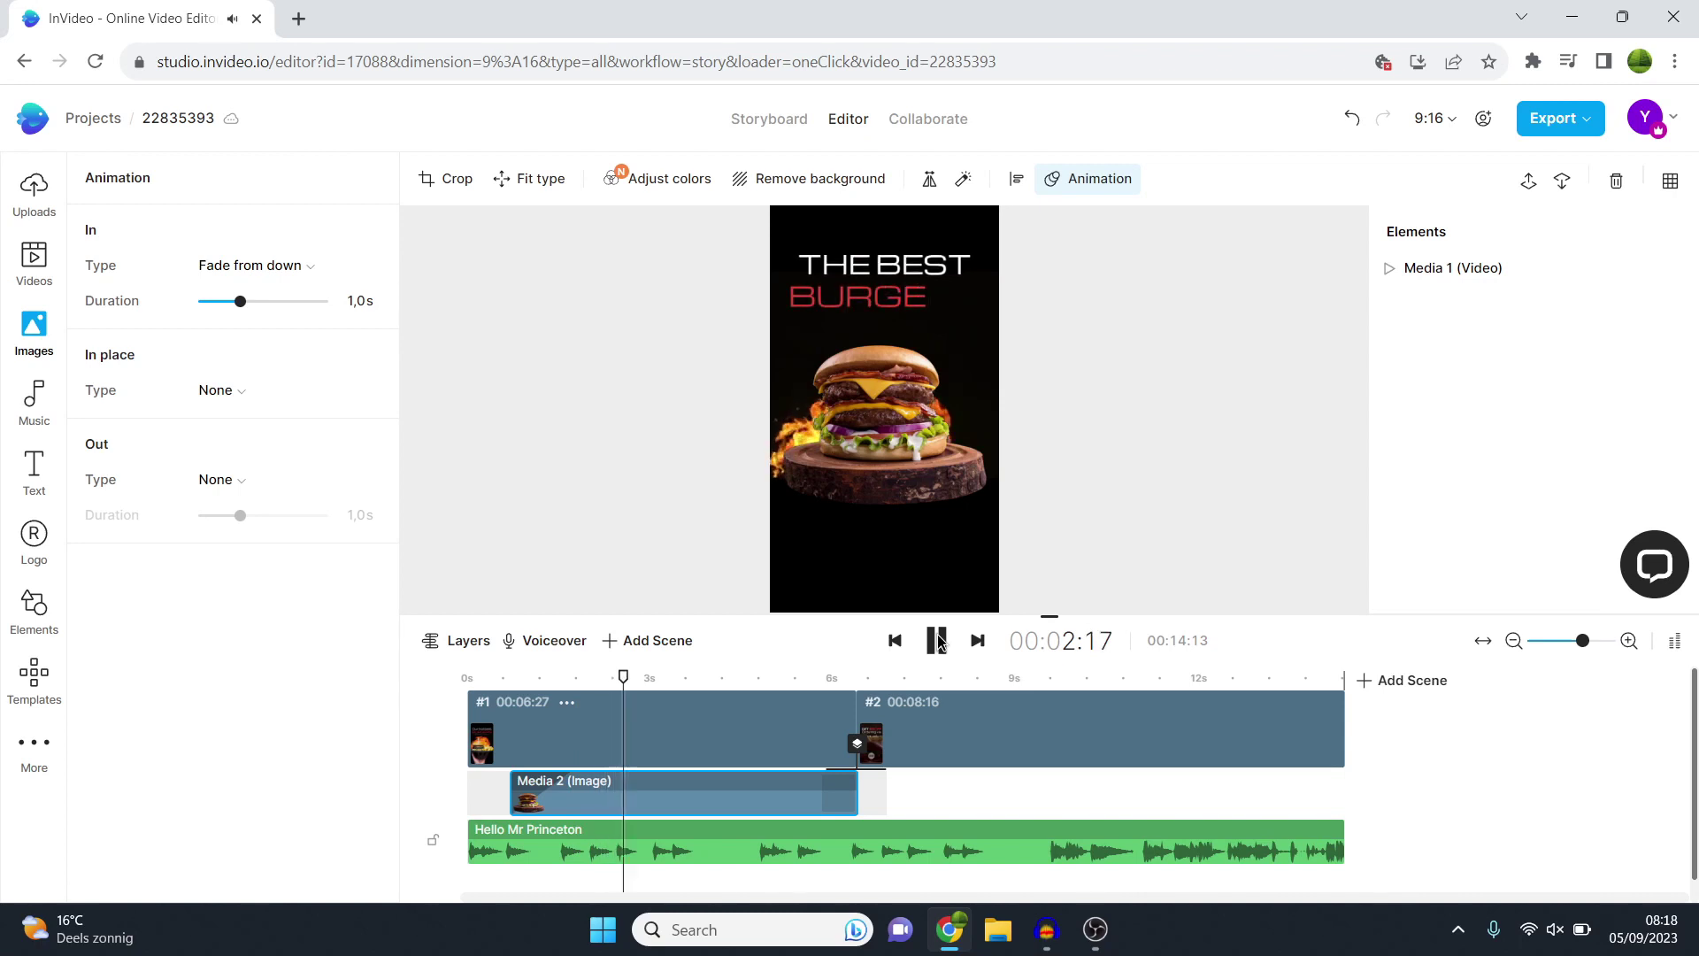
pyautogui.click(938, 640)
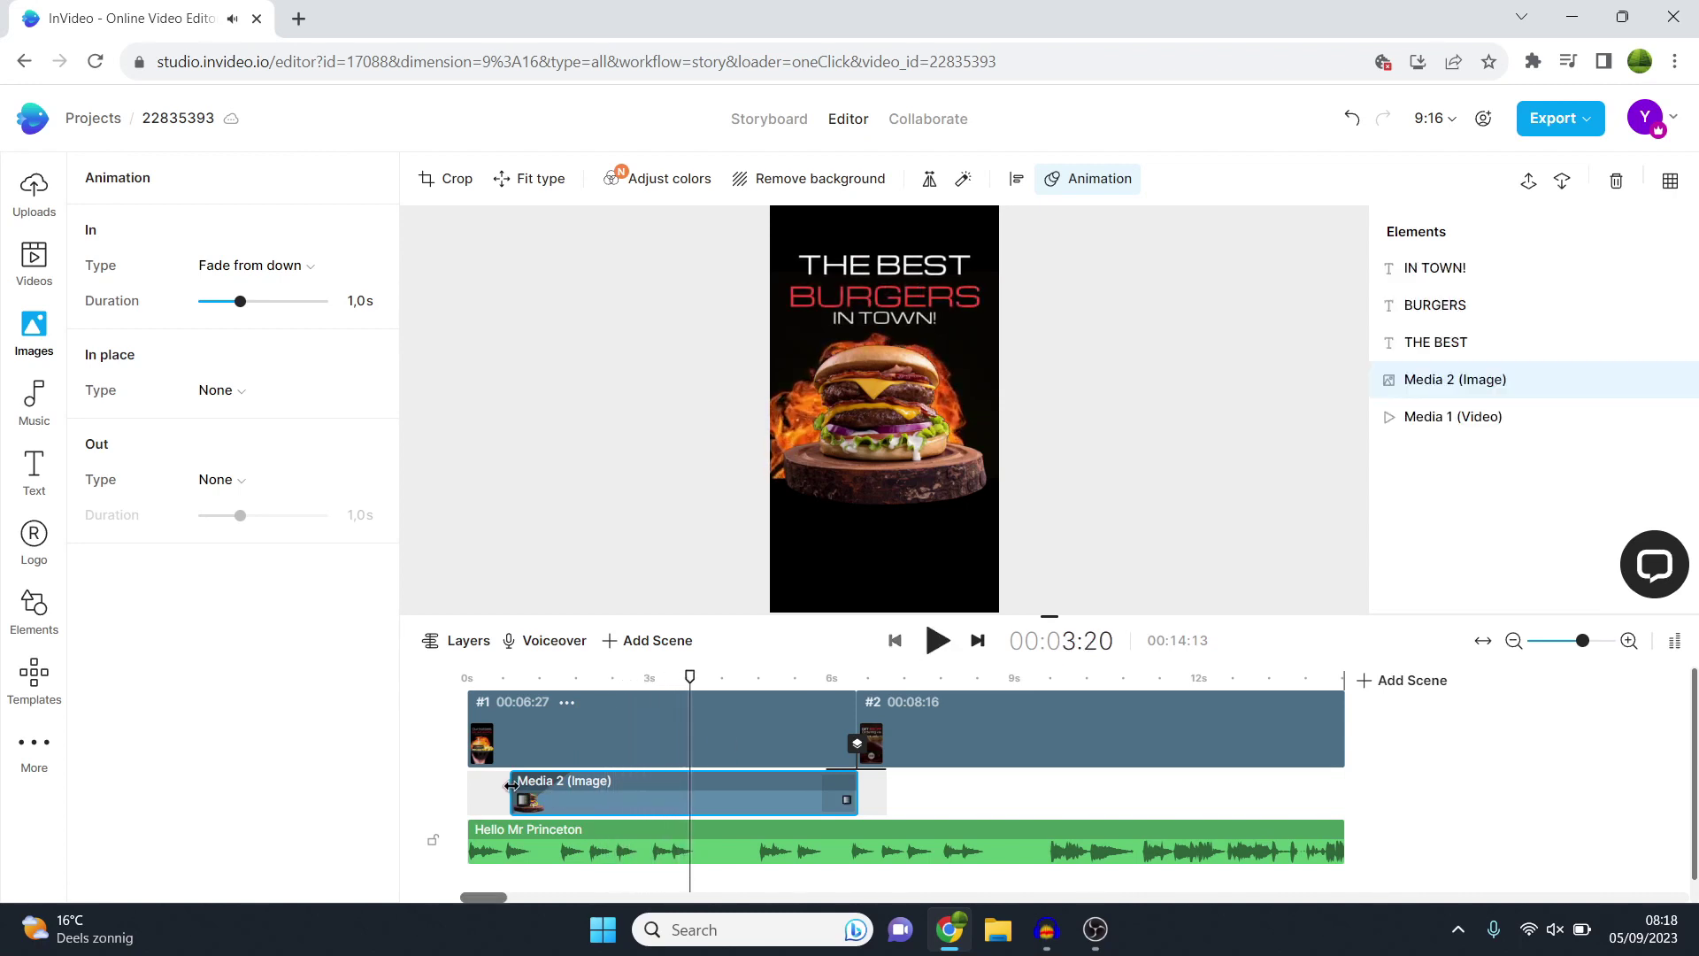
pyautogui.moveTo(511, 786); pyautogui.dragTo(499, 786)
pyautogui.click(936, 640)
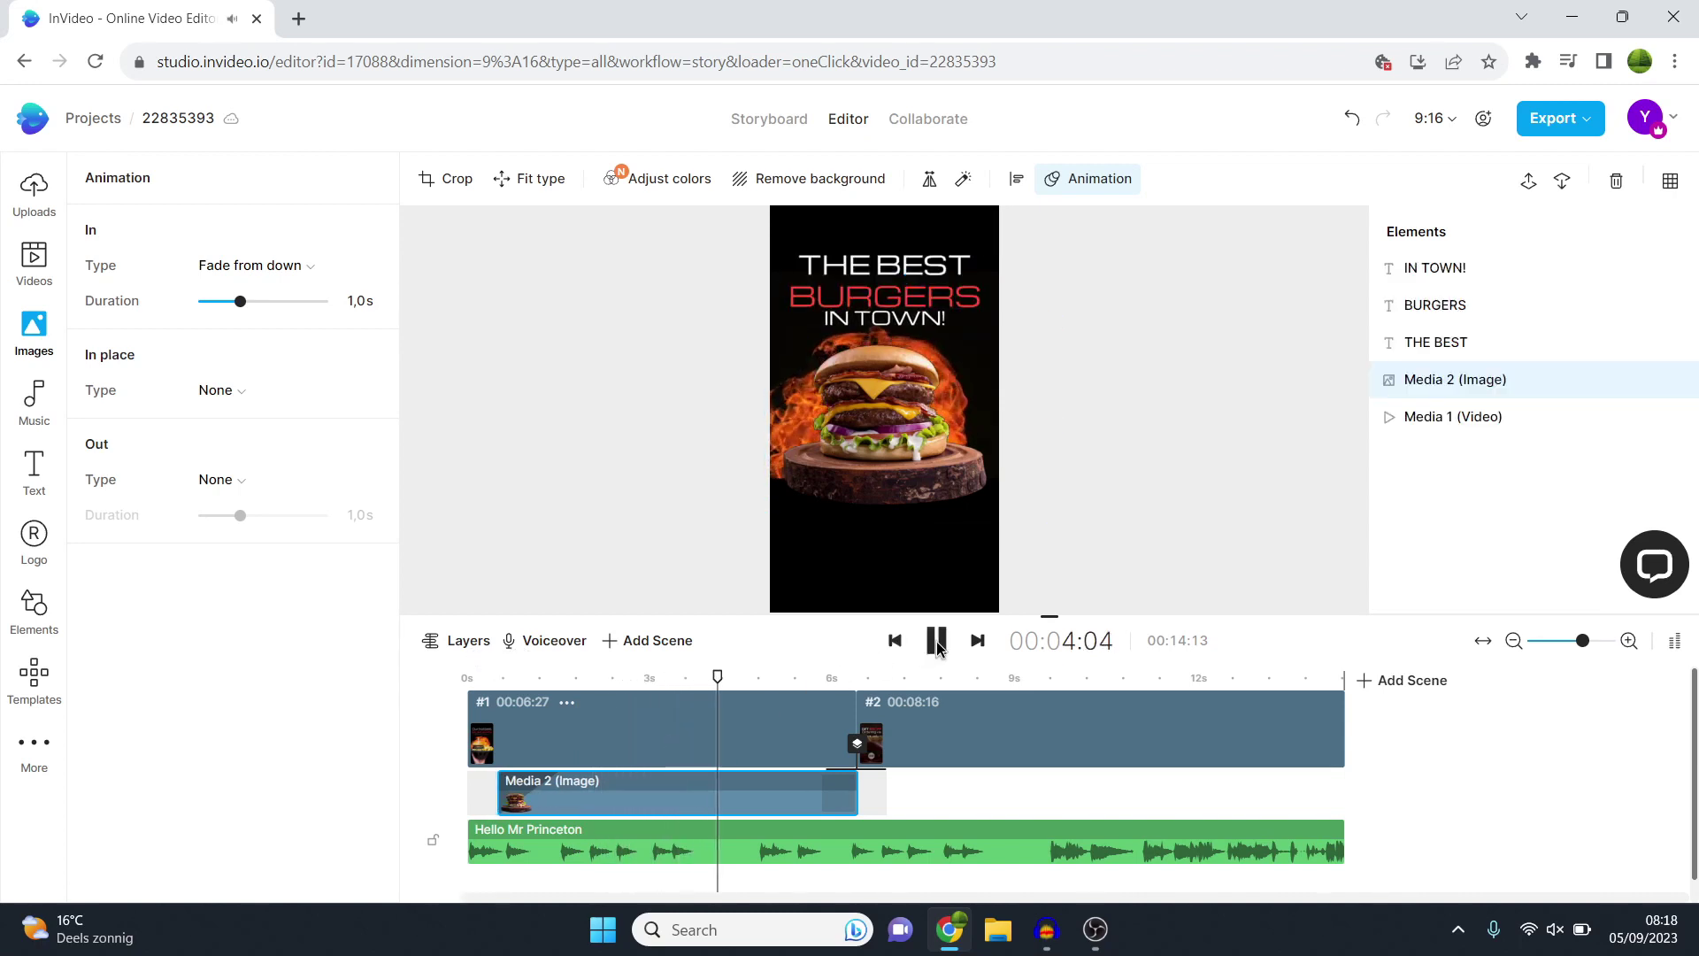
pyautogui.click(936, 641)
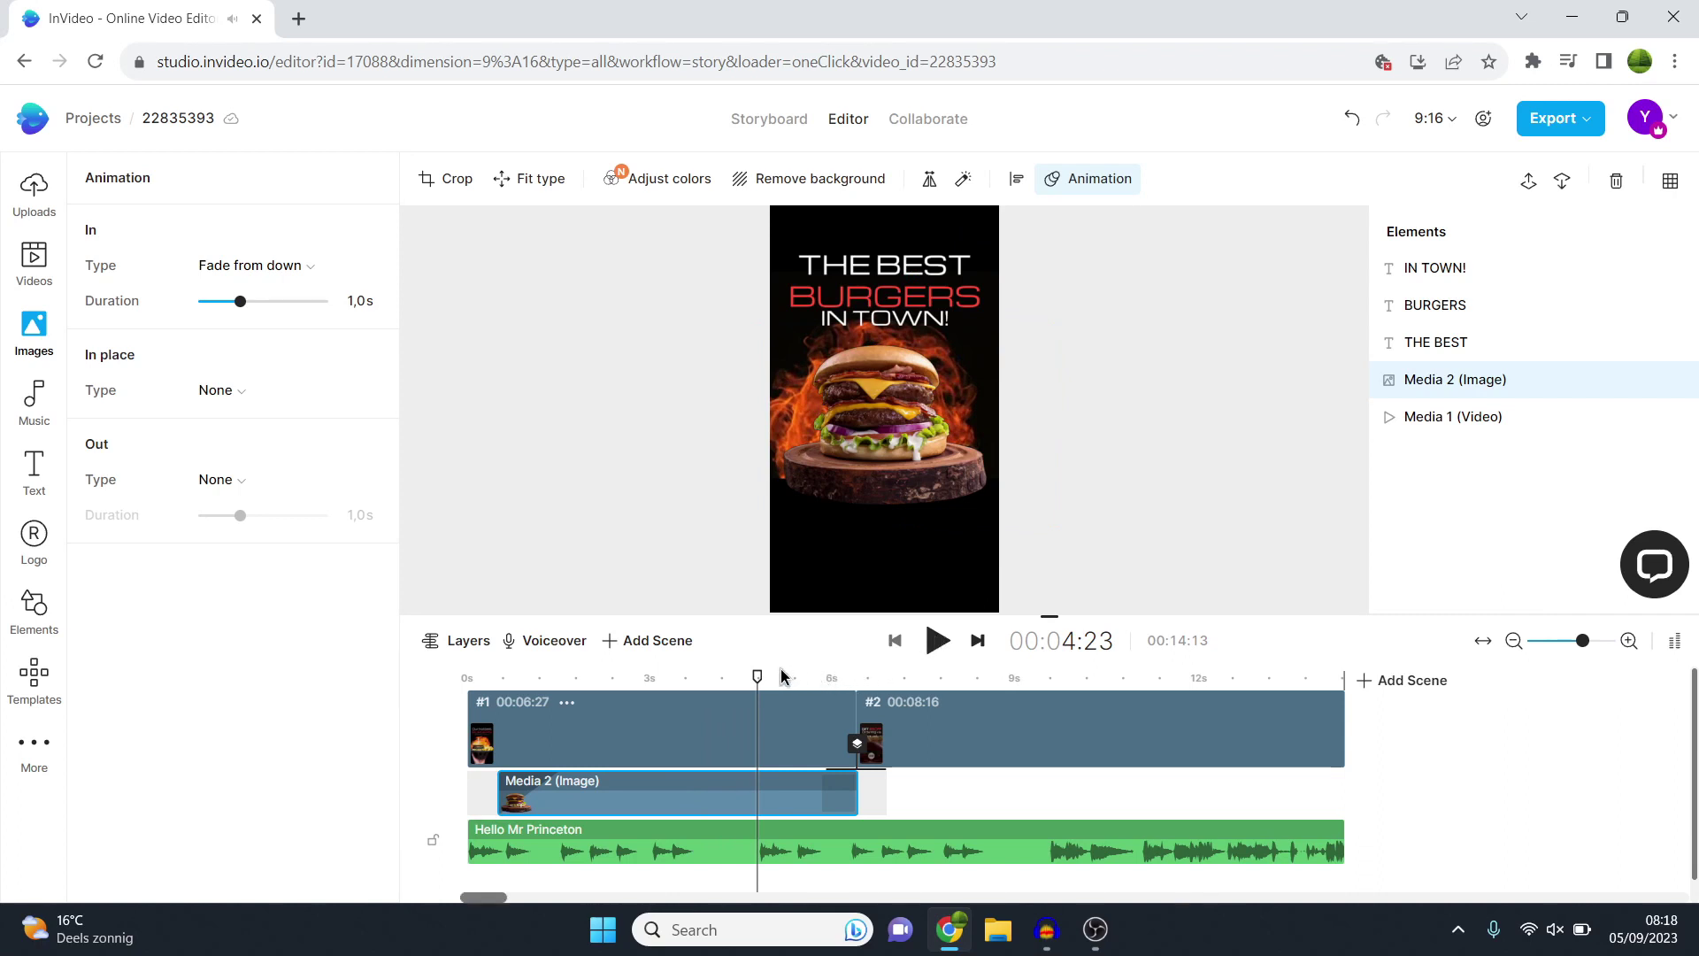
pyautogui.moveTo(763, 677); pyautogui.dragTo(347, 704)
pyautogui.click(934, 649)
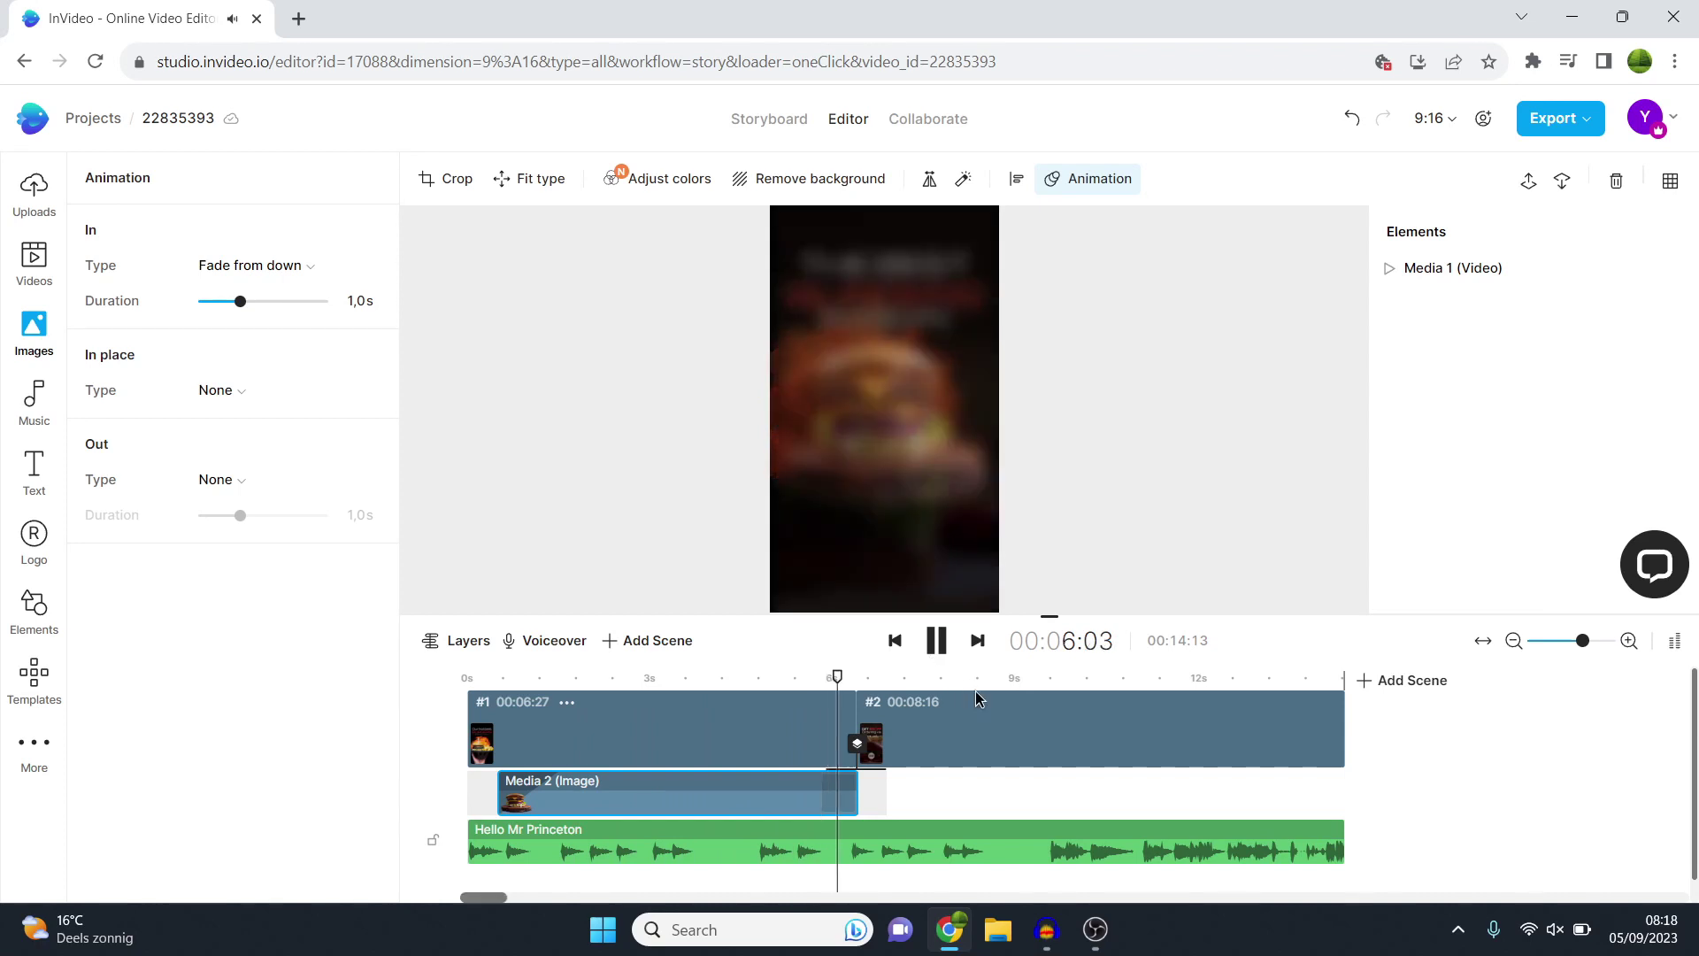
# Step: Change the scene 2 headline from GET $5 OFF to GET $25 OFF and resize its box
pyautogui.click(937, 640)
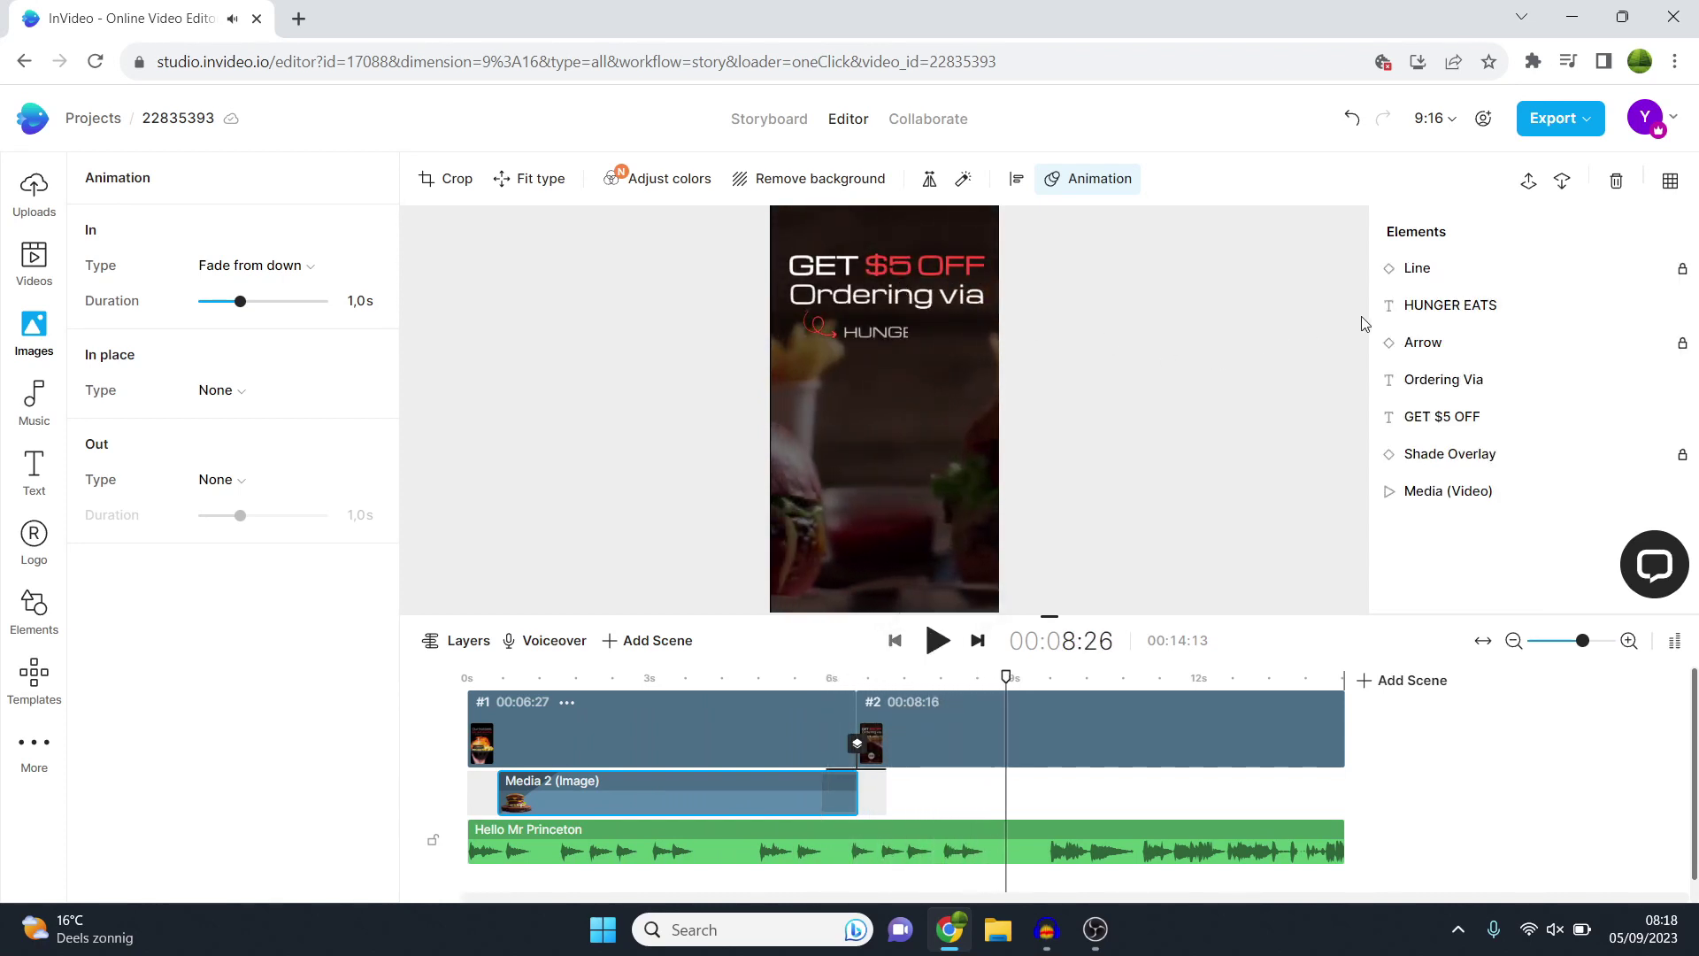
pyautogui.click(1456, 419)
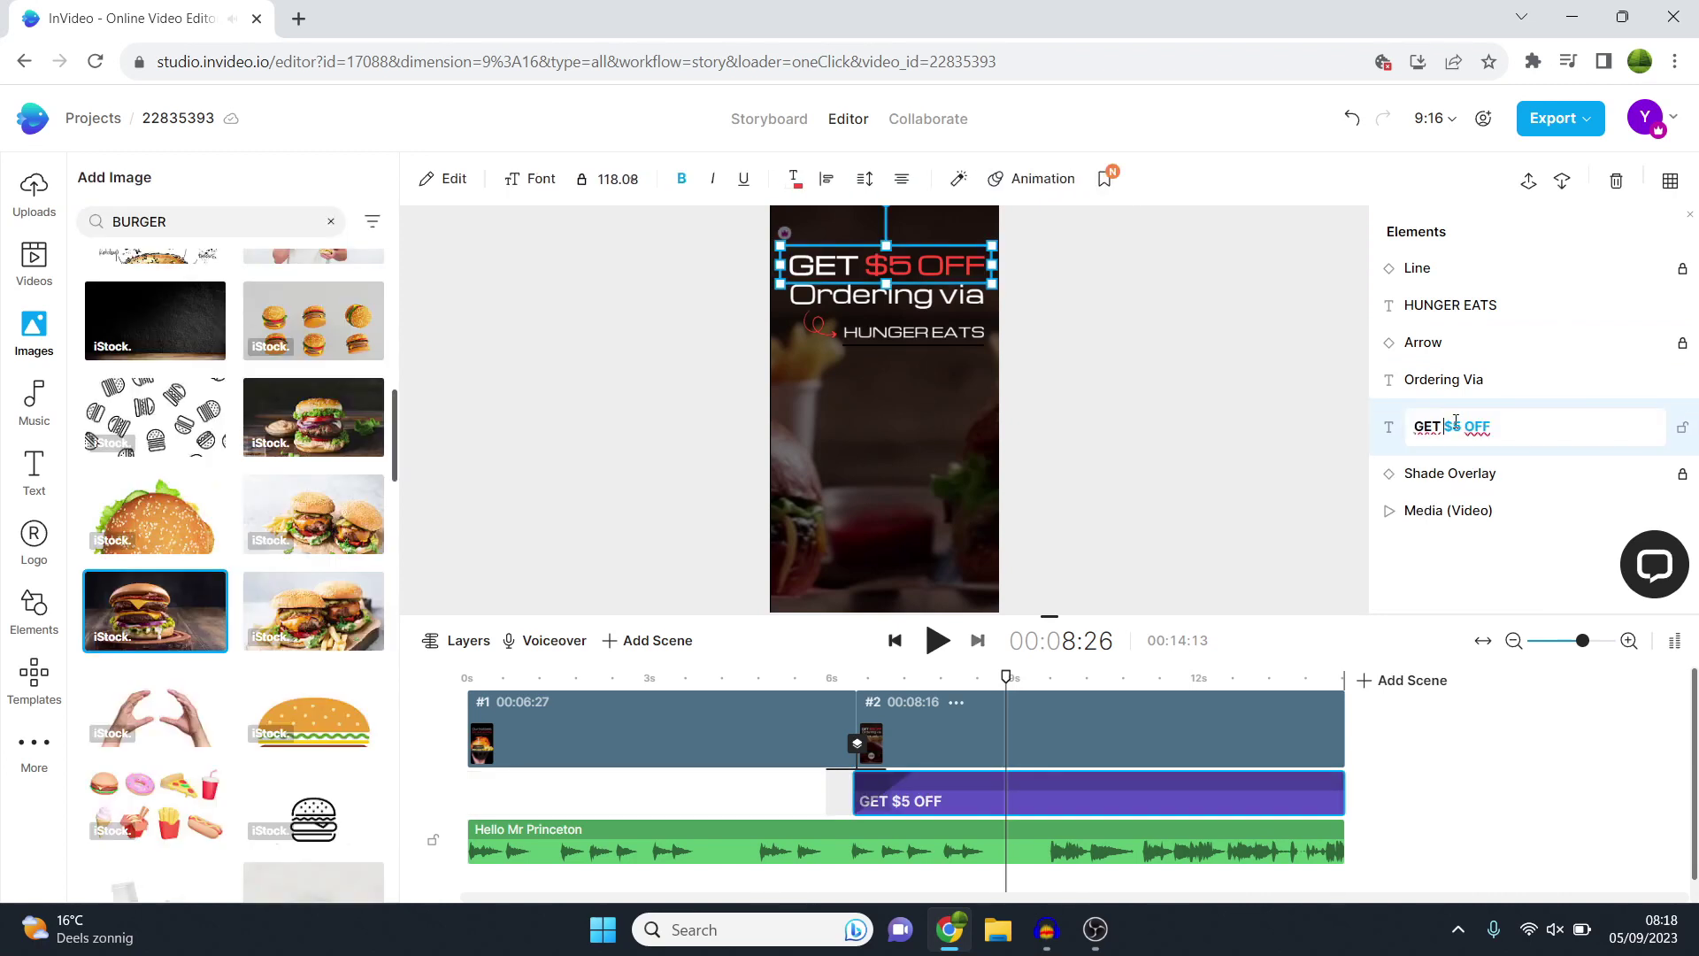
pyautogui.press('BackSpace')
pyautogui.write('25')
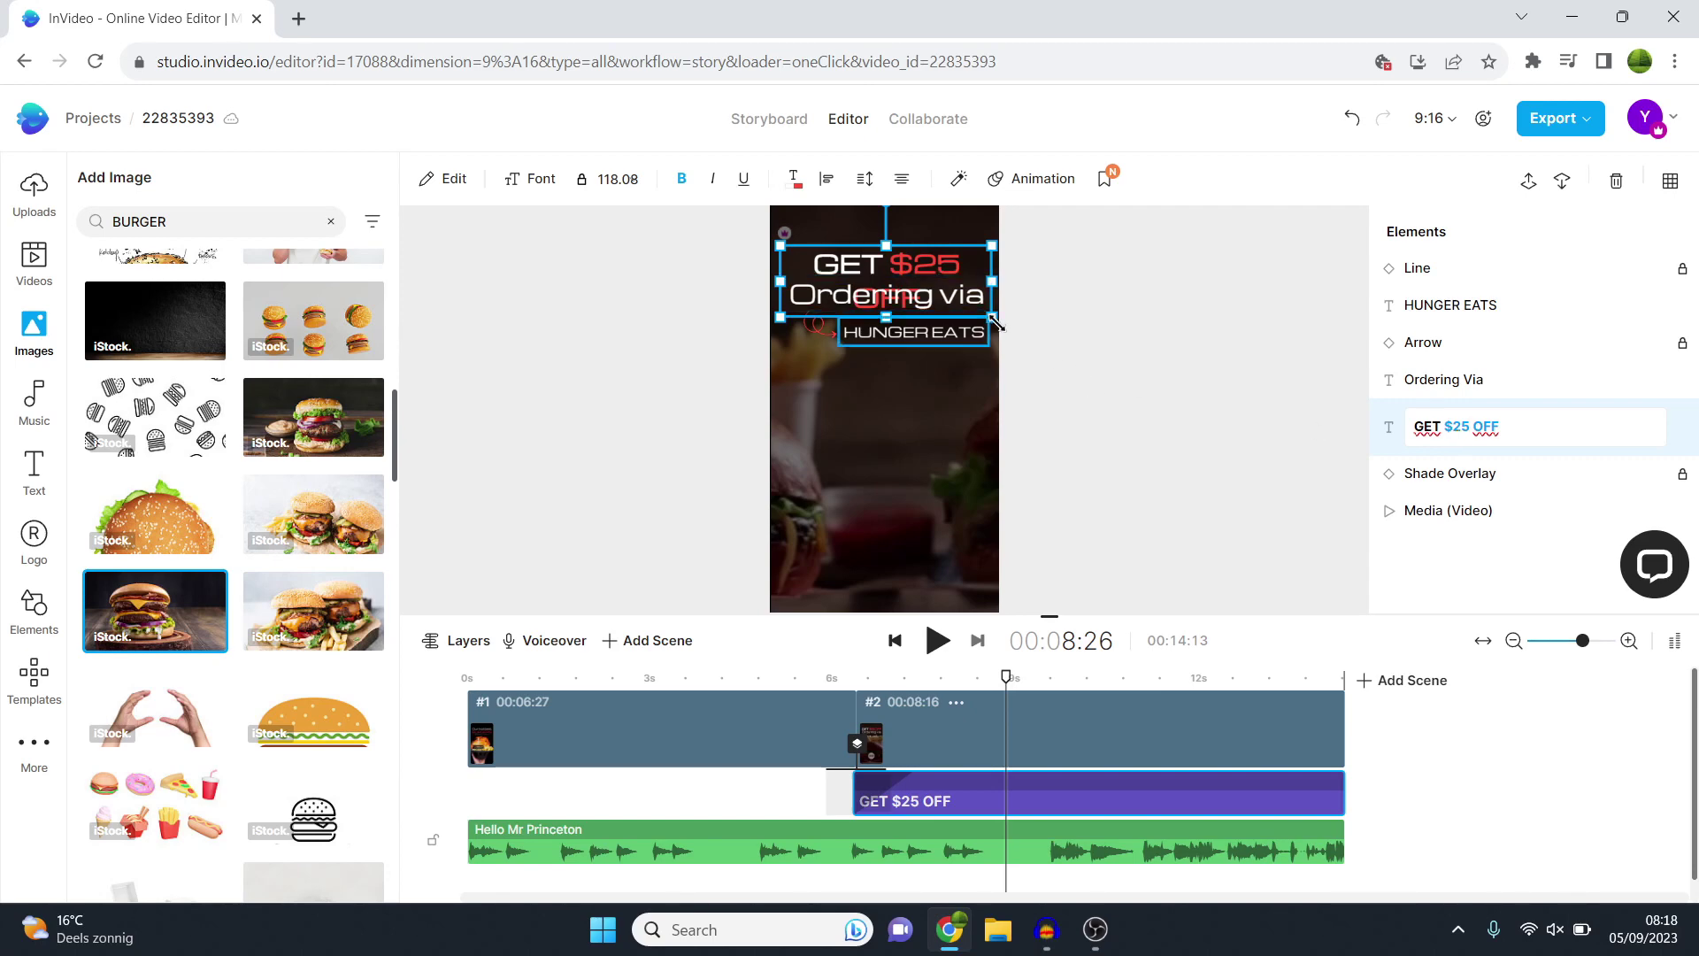
pyautogui.moveTo(989, 276); pyautogui.dragTo(995, 300)
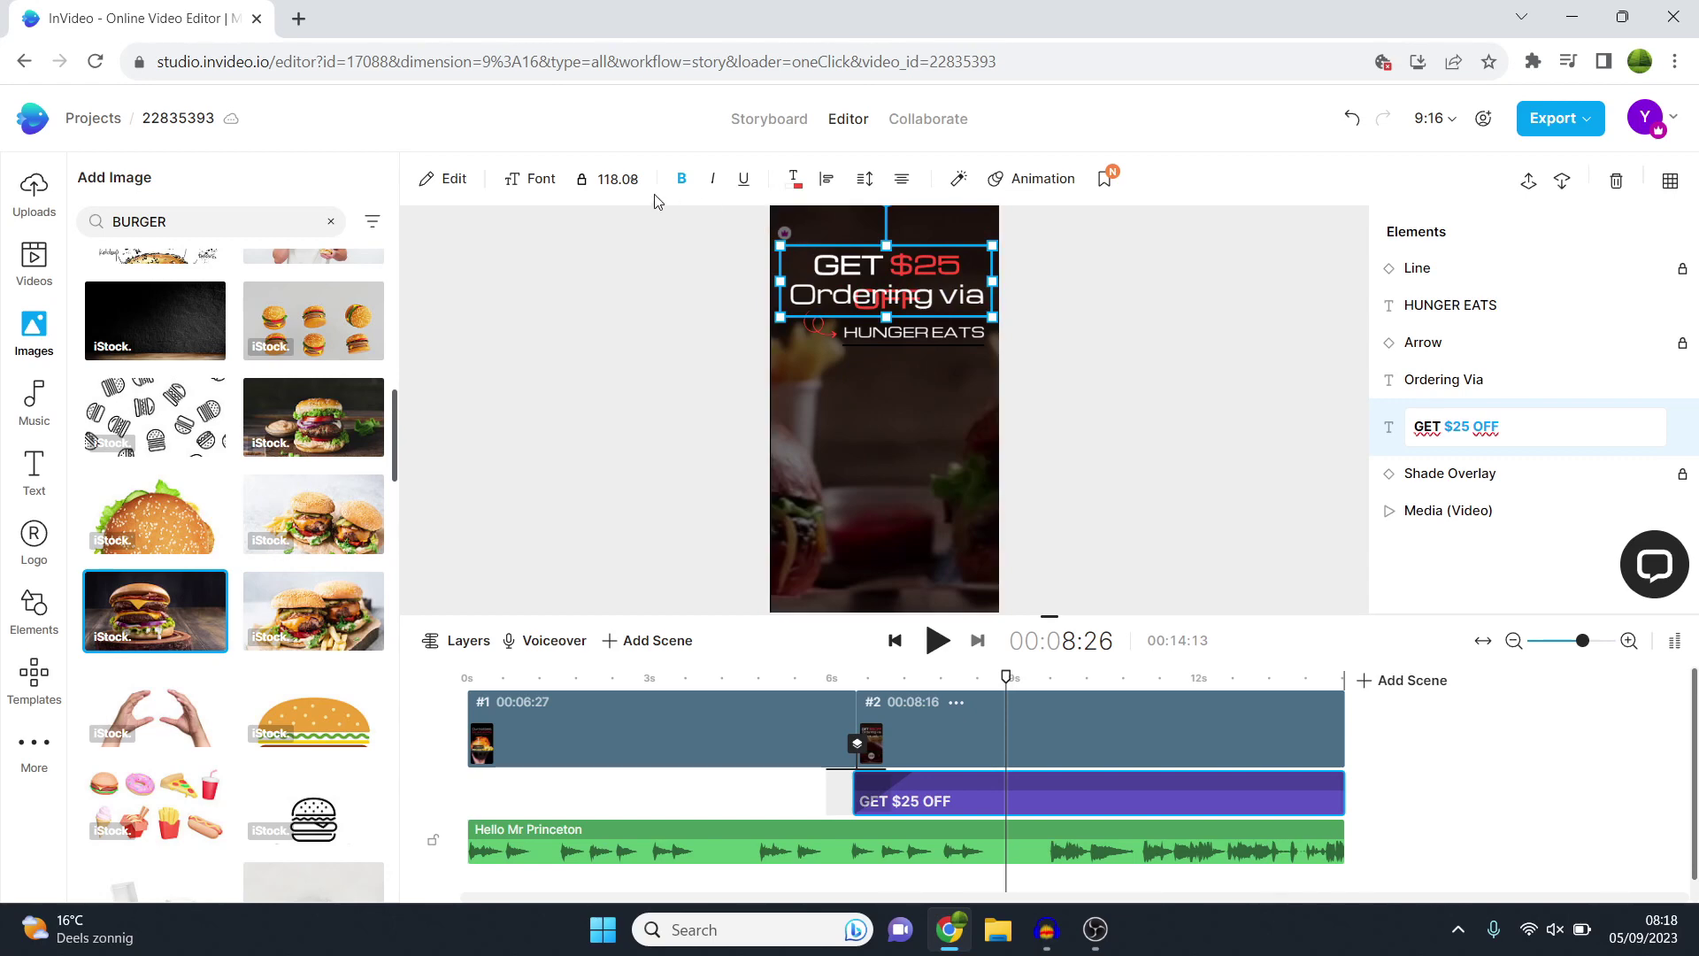
# Step: Shrink the GET $25 OFF text to size 104 so it fits one line
pyautogui.click(616, 178)
pyautogui.moveTo(649, 266); pyautogui.dragTo(653, 333)
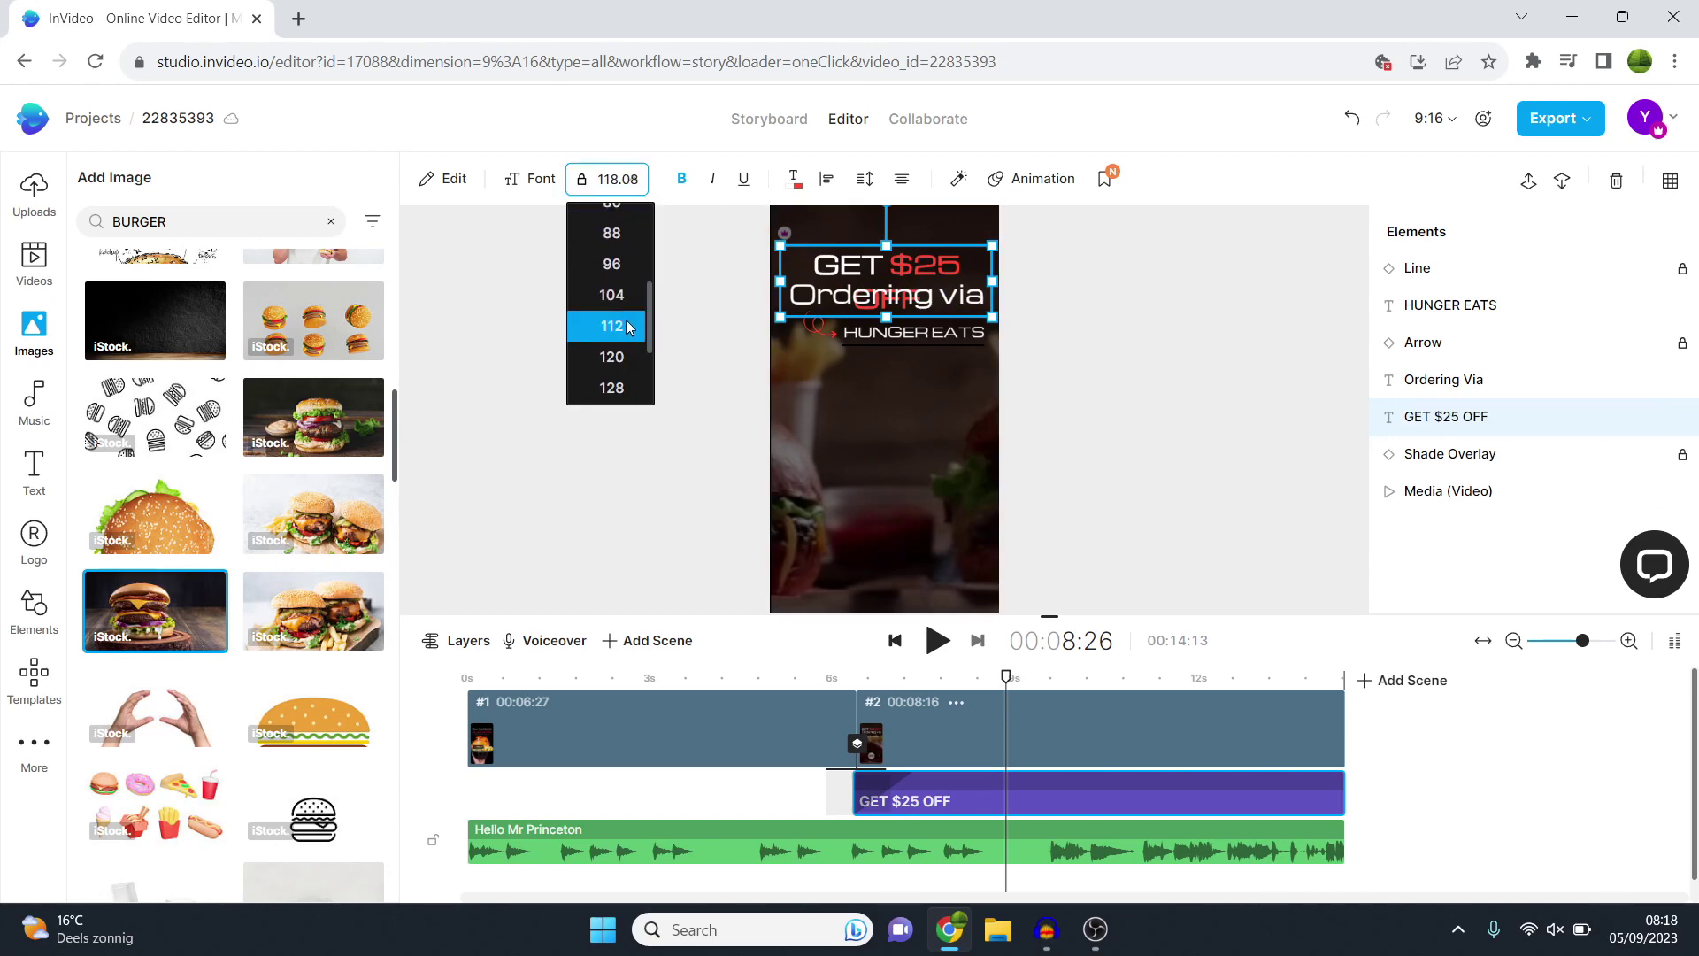
pyautogui.click(625, 325)
pyautogui.click(633, 179)
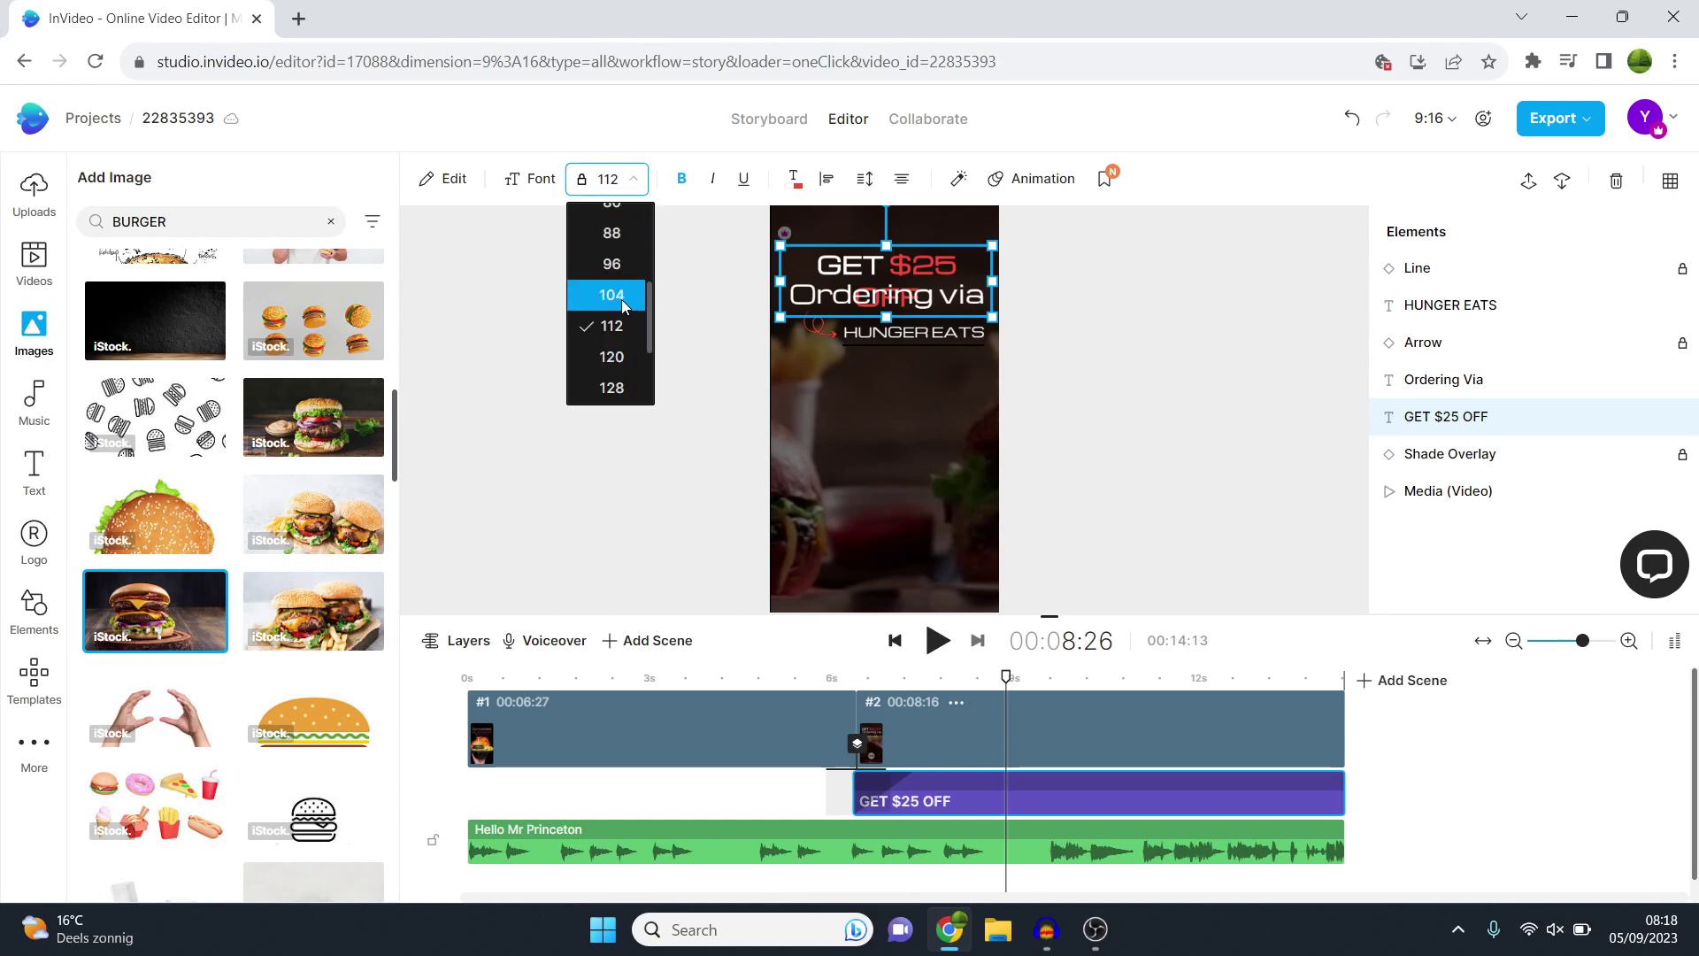
pyautogui.click(611, 294)
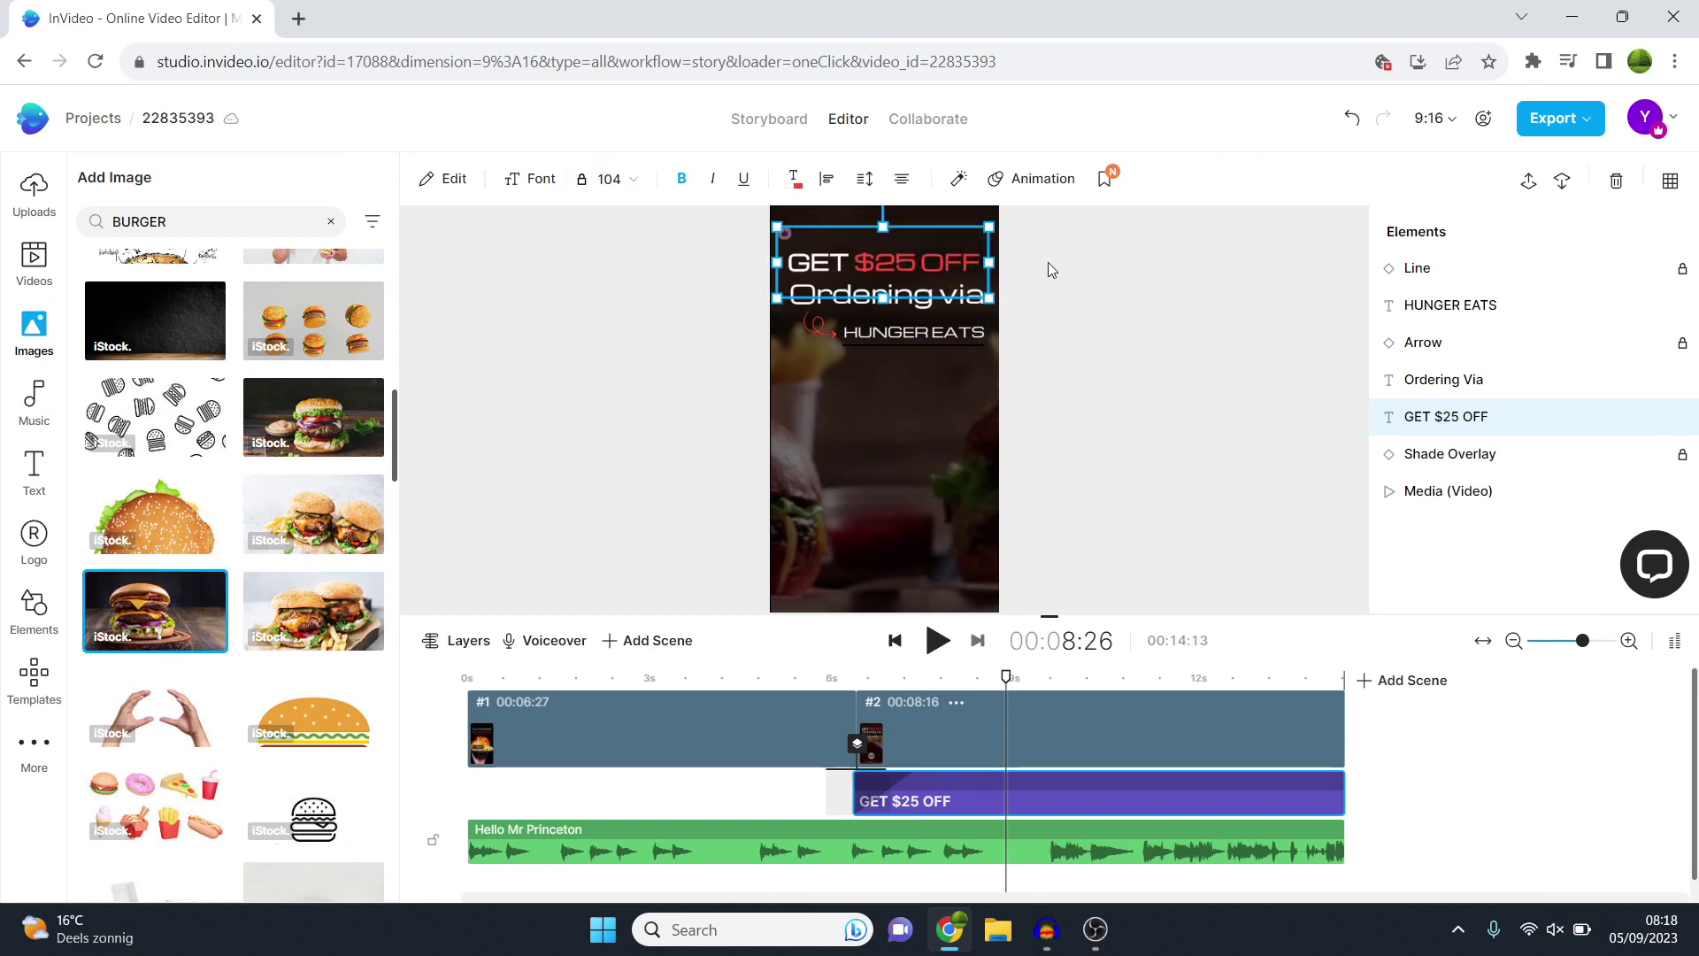
pyautogui.click(897, 352)
# Step: Replace the HUNGER EATS text with UBEREATS and scrub the playhead back
pyautogui.click(936, 340)
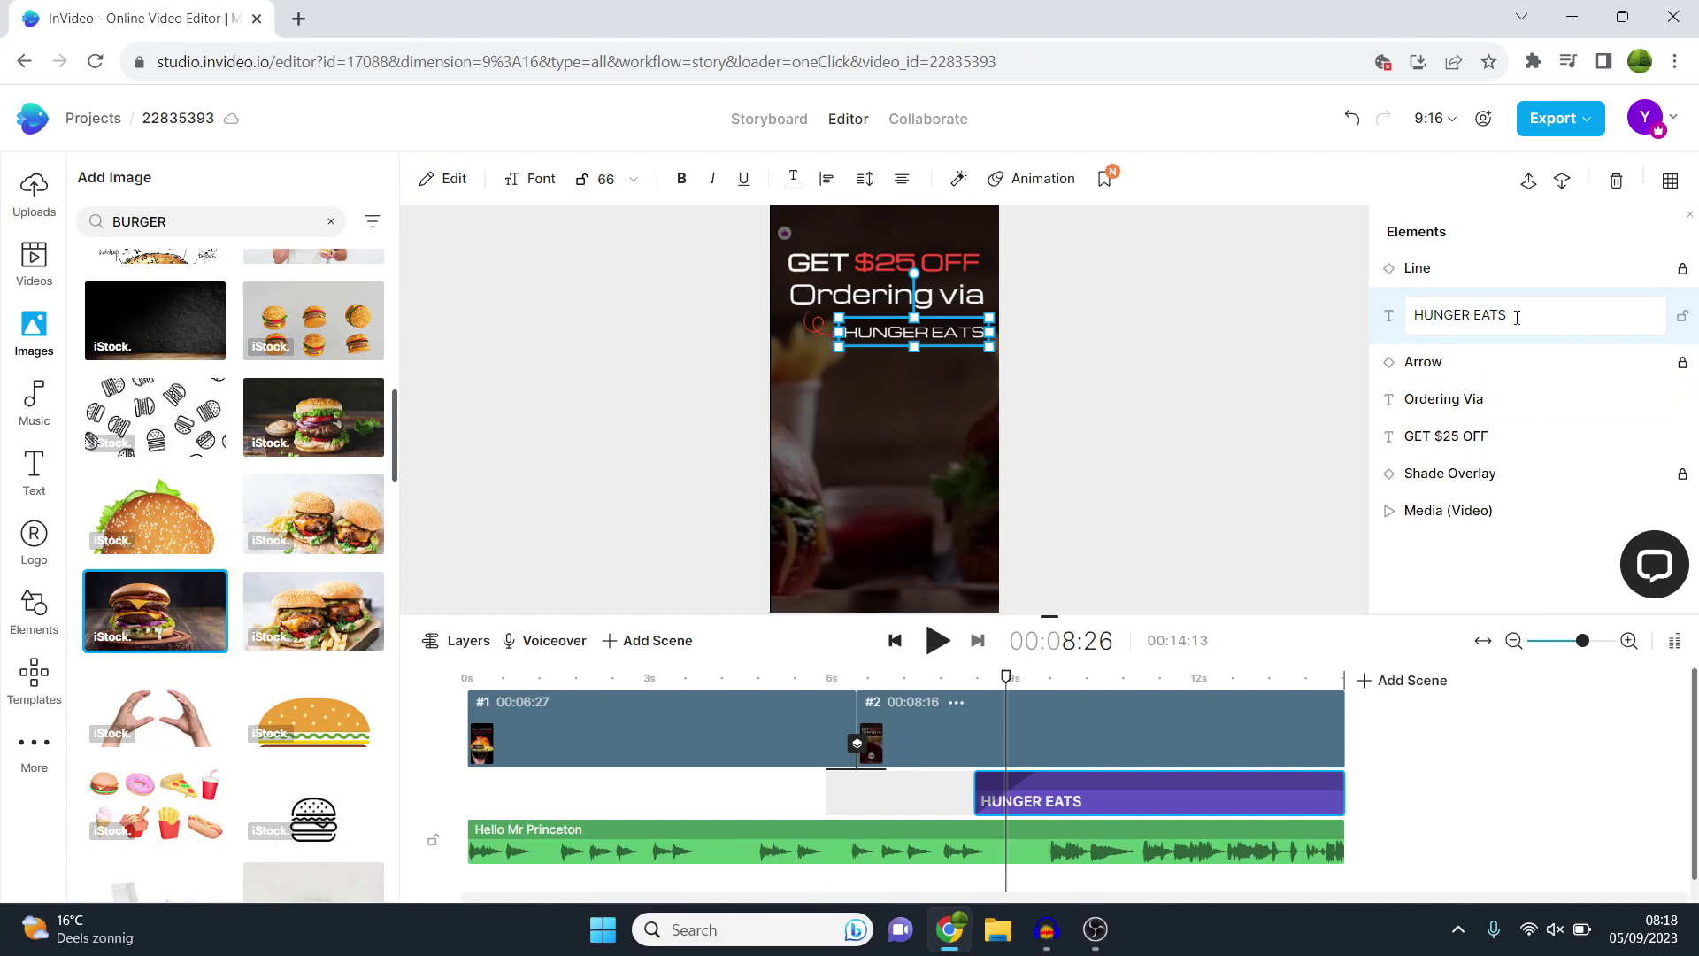
pyautogui.doubleClick(1468, 305)
pyautogui.press('BackSpace')
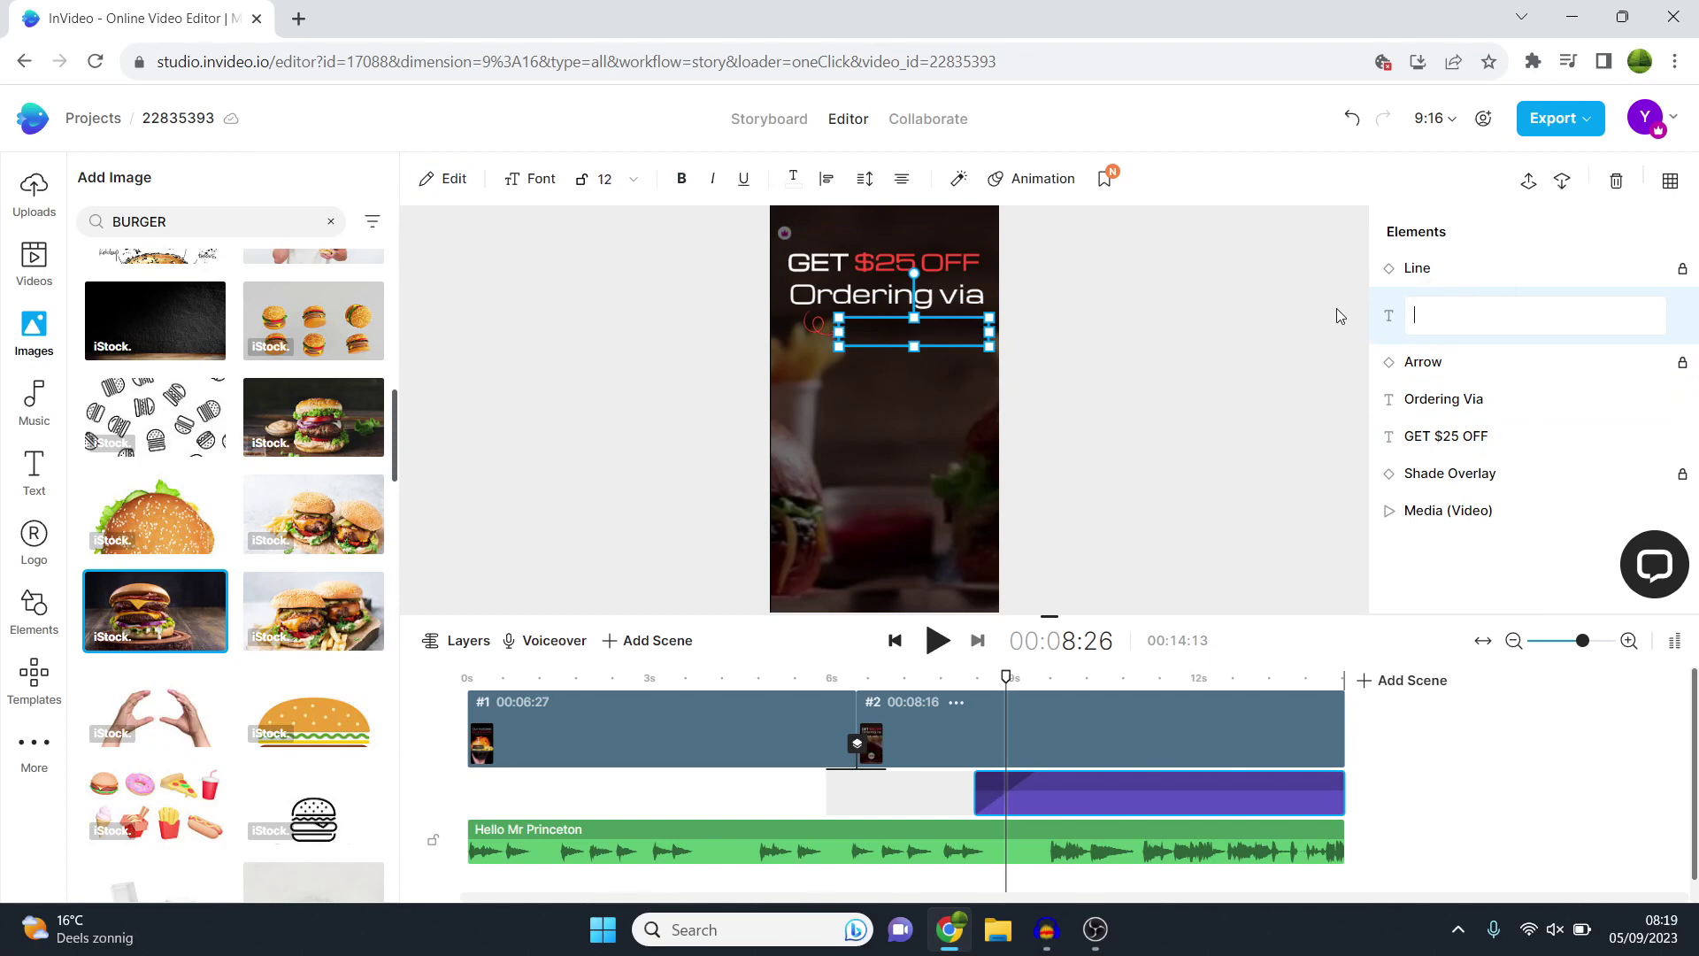
pyautogui.write('U')
pyautogui.write('BEREATS')
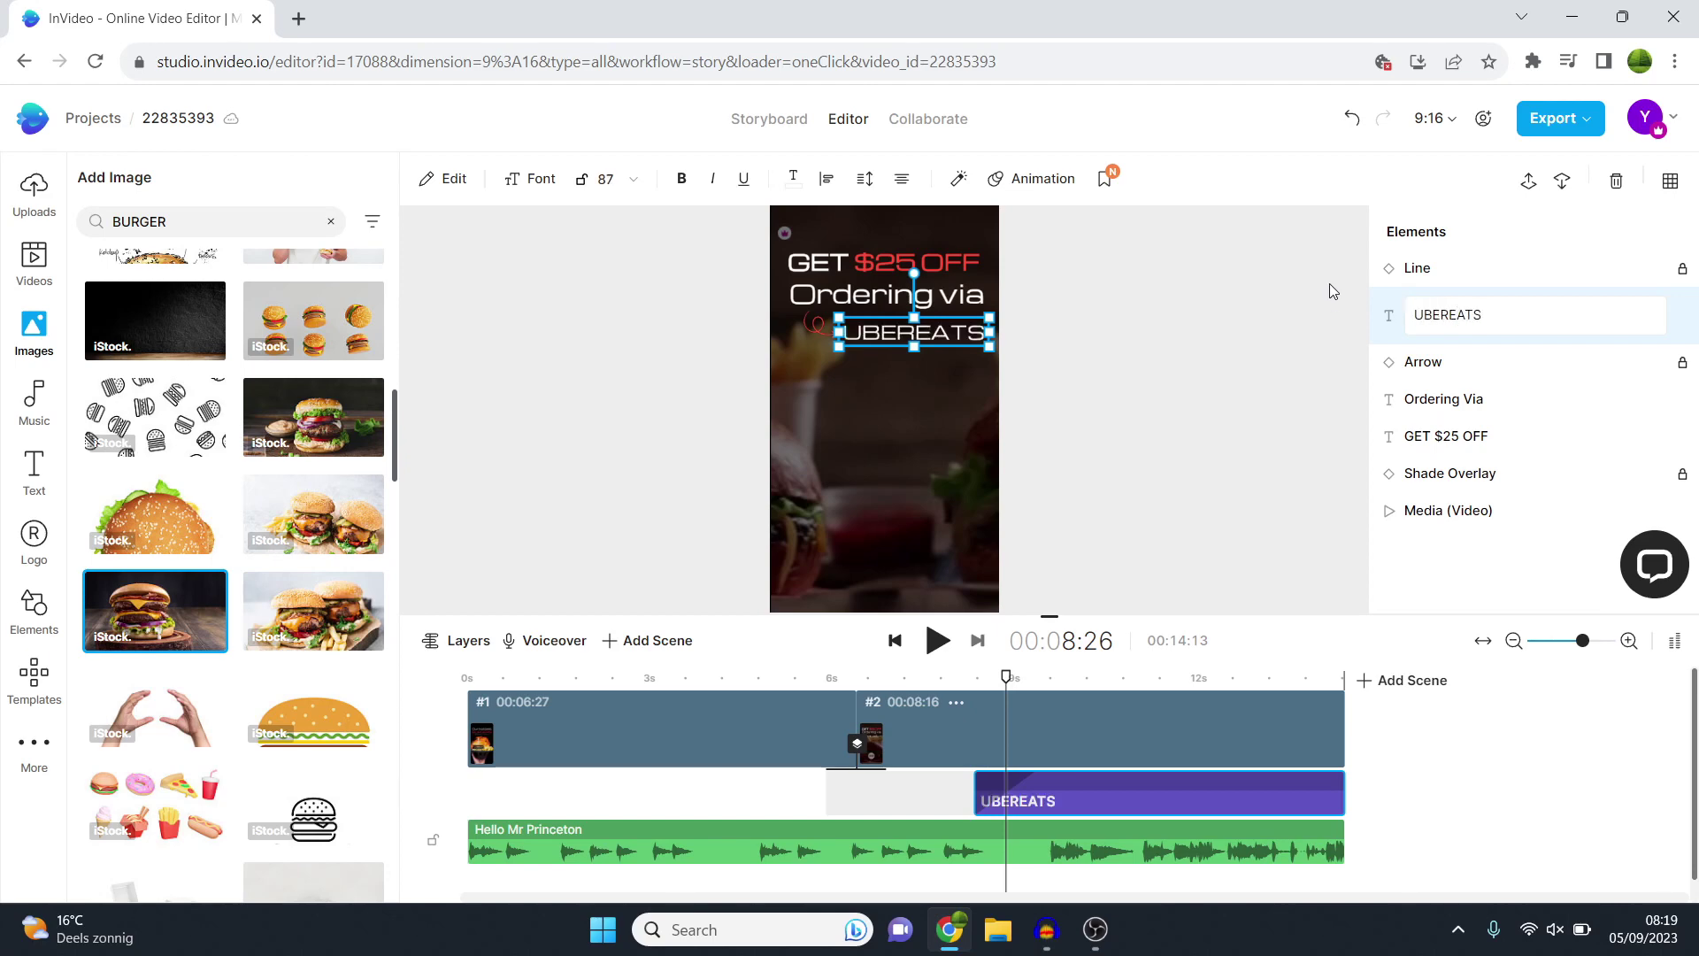
pyautogui.press('Return')
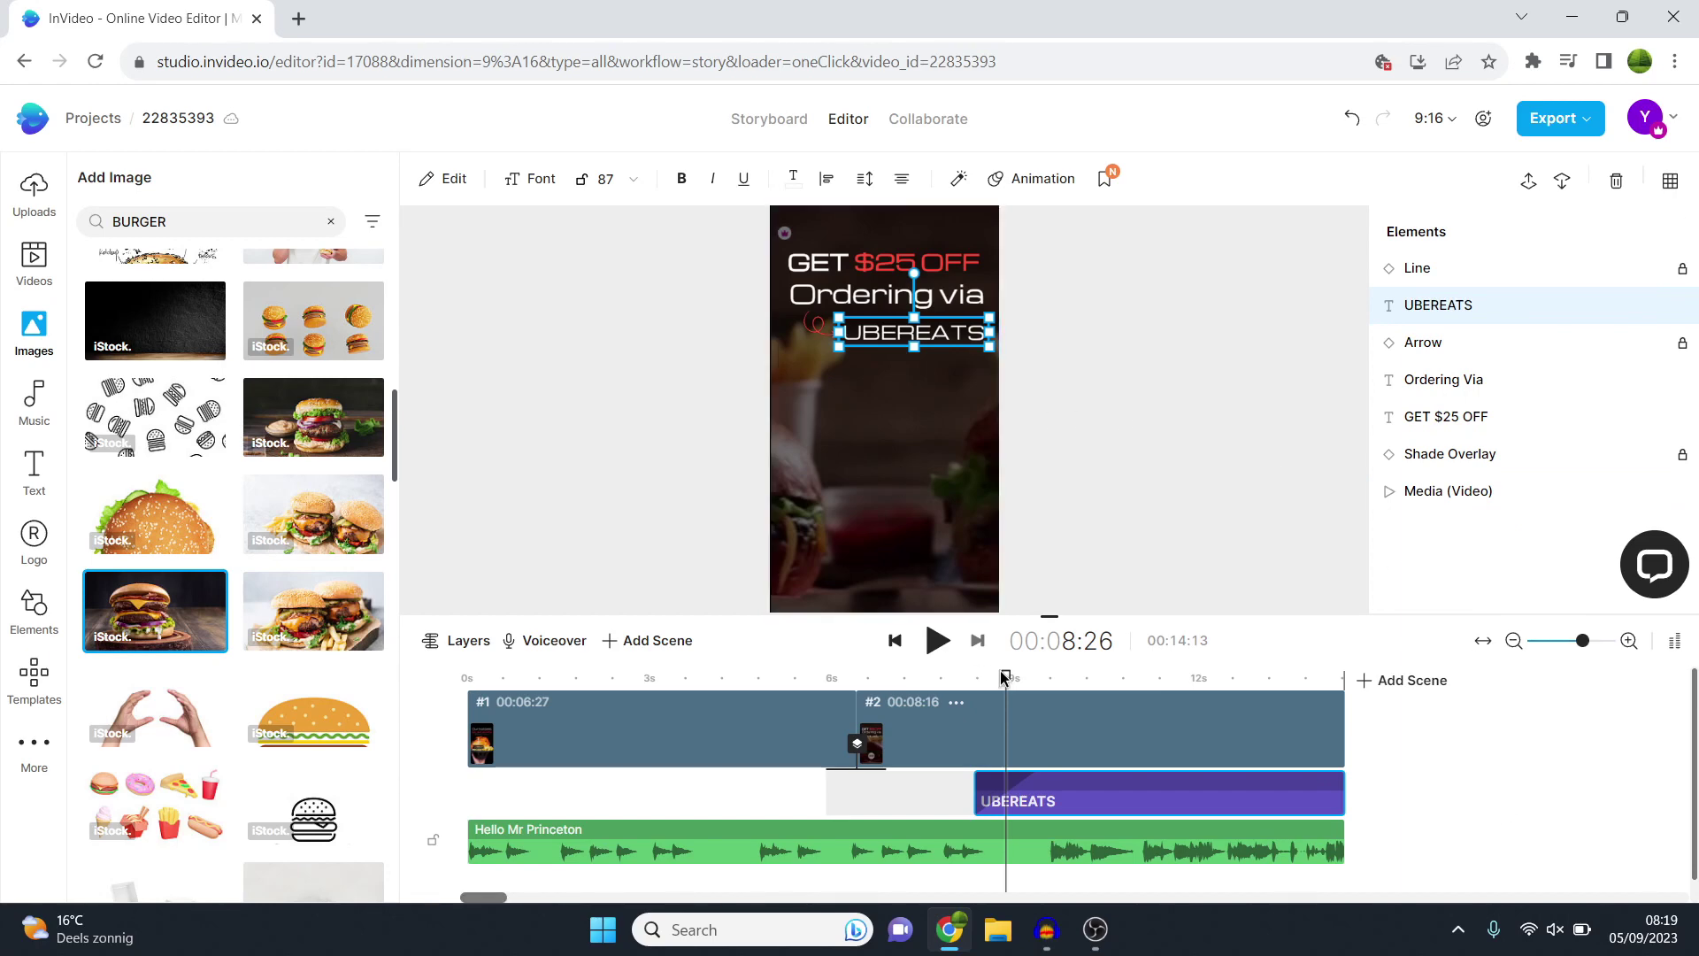
pyautogui.moveTo(1006, 677)
pyautogui.mouseDown()
pyautogui.moveTo(793, 704)
pyautogui.moveTo(1246, 769)
pyautogui.mouseUp()
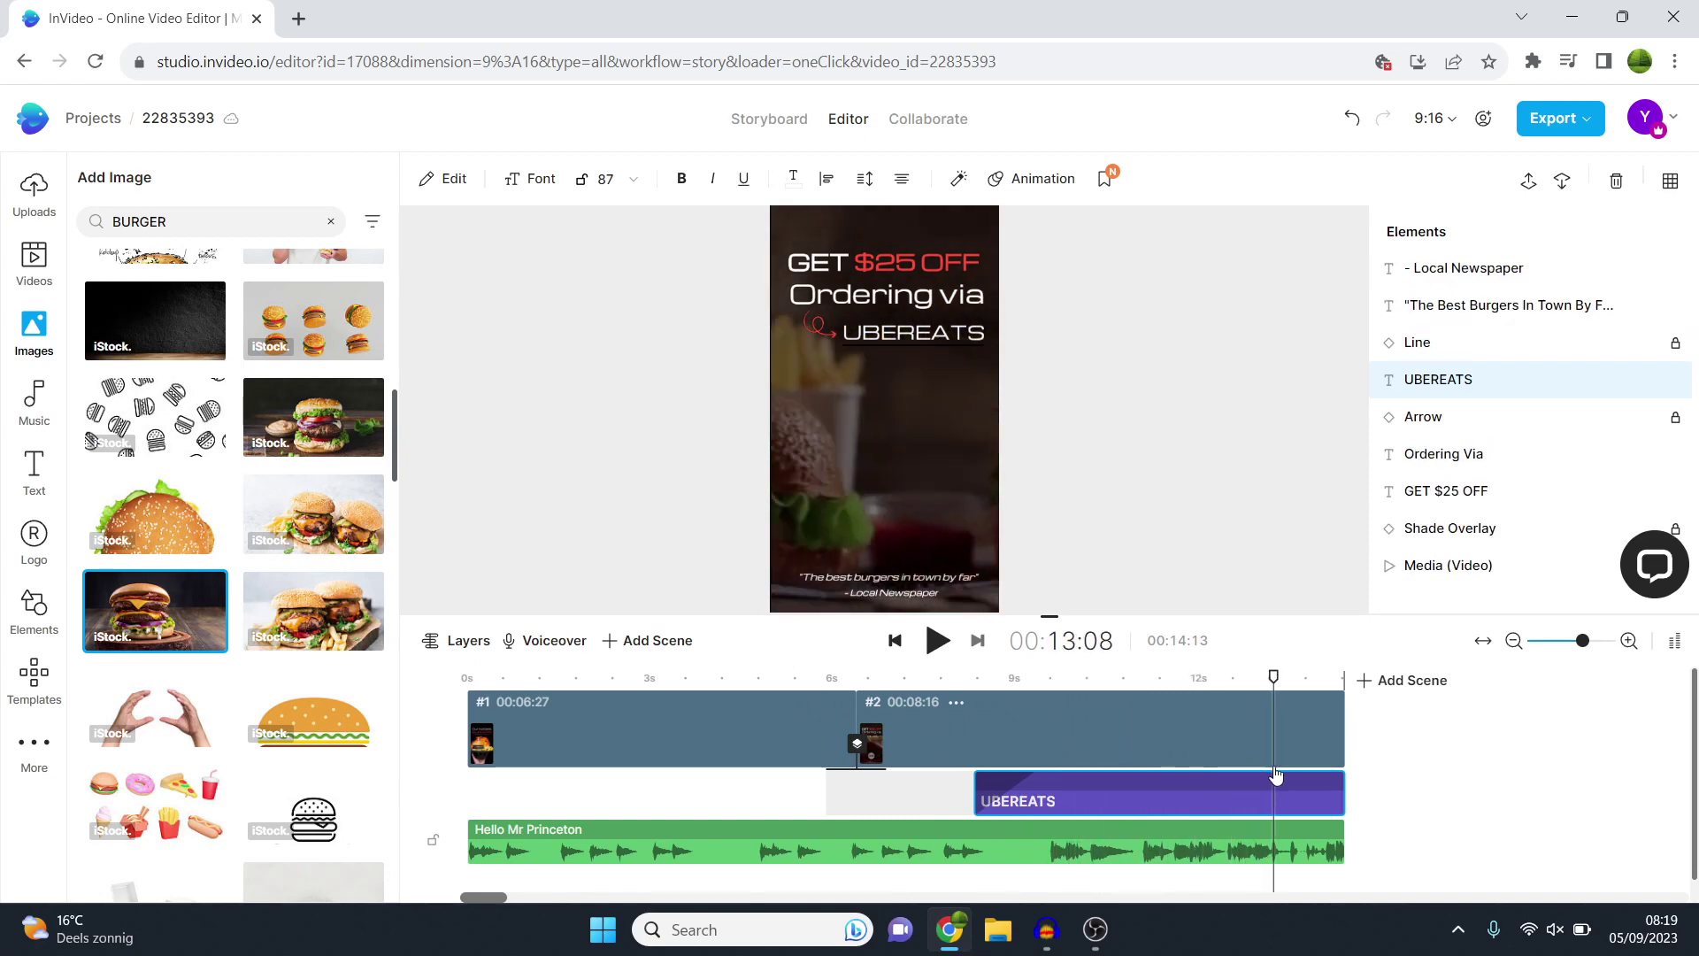
# Step: Rename the '- Local Newspaper' attribution to New York Times and rewind playback
pyautogui.moveTo(1246, 770); pyautogui.dragTo(1283, 768)
pyautogui.click(924, 592)
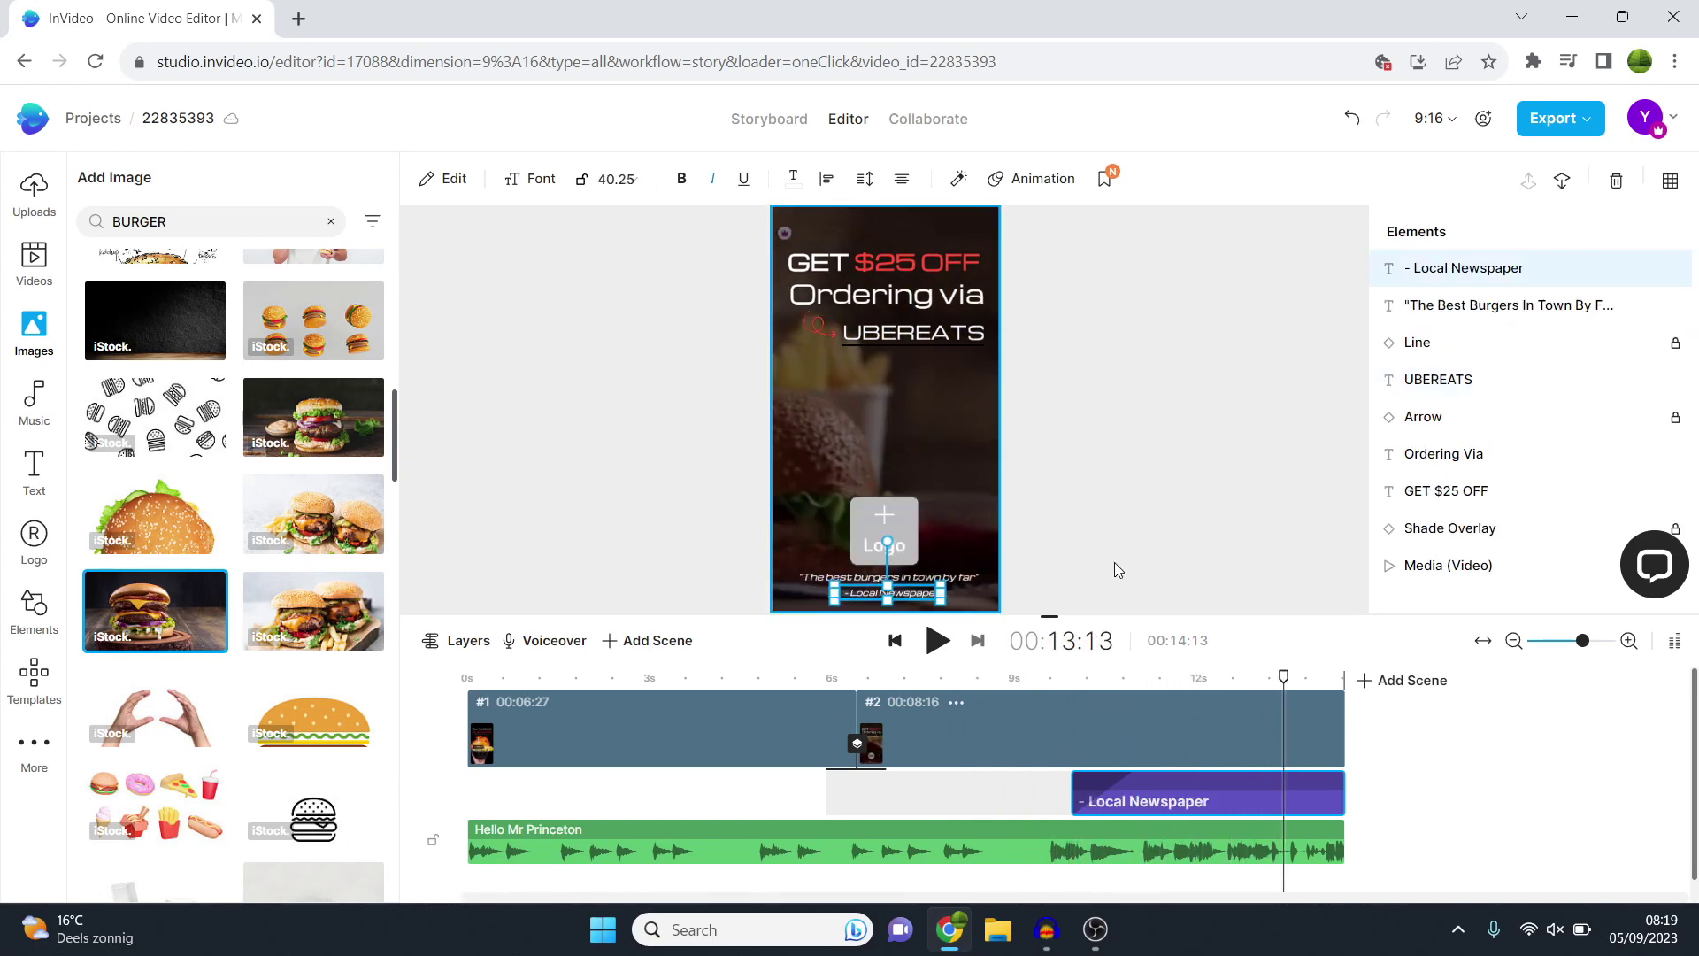
pyautogui.moveTo(1464, 268)
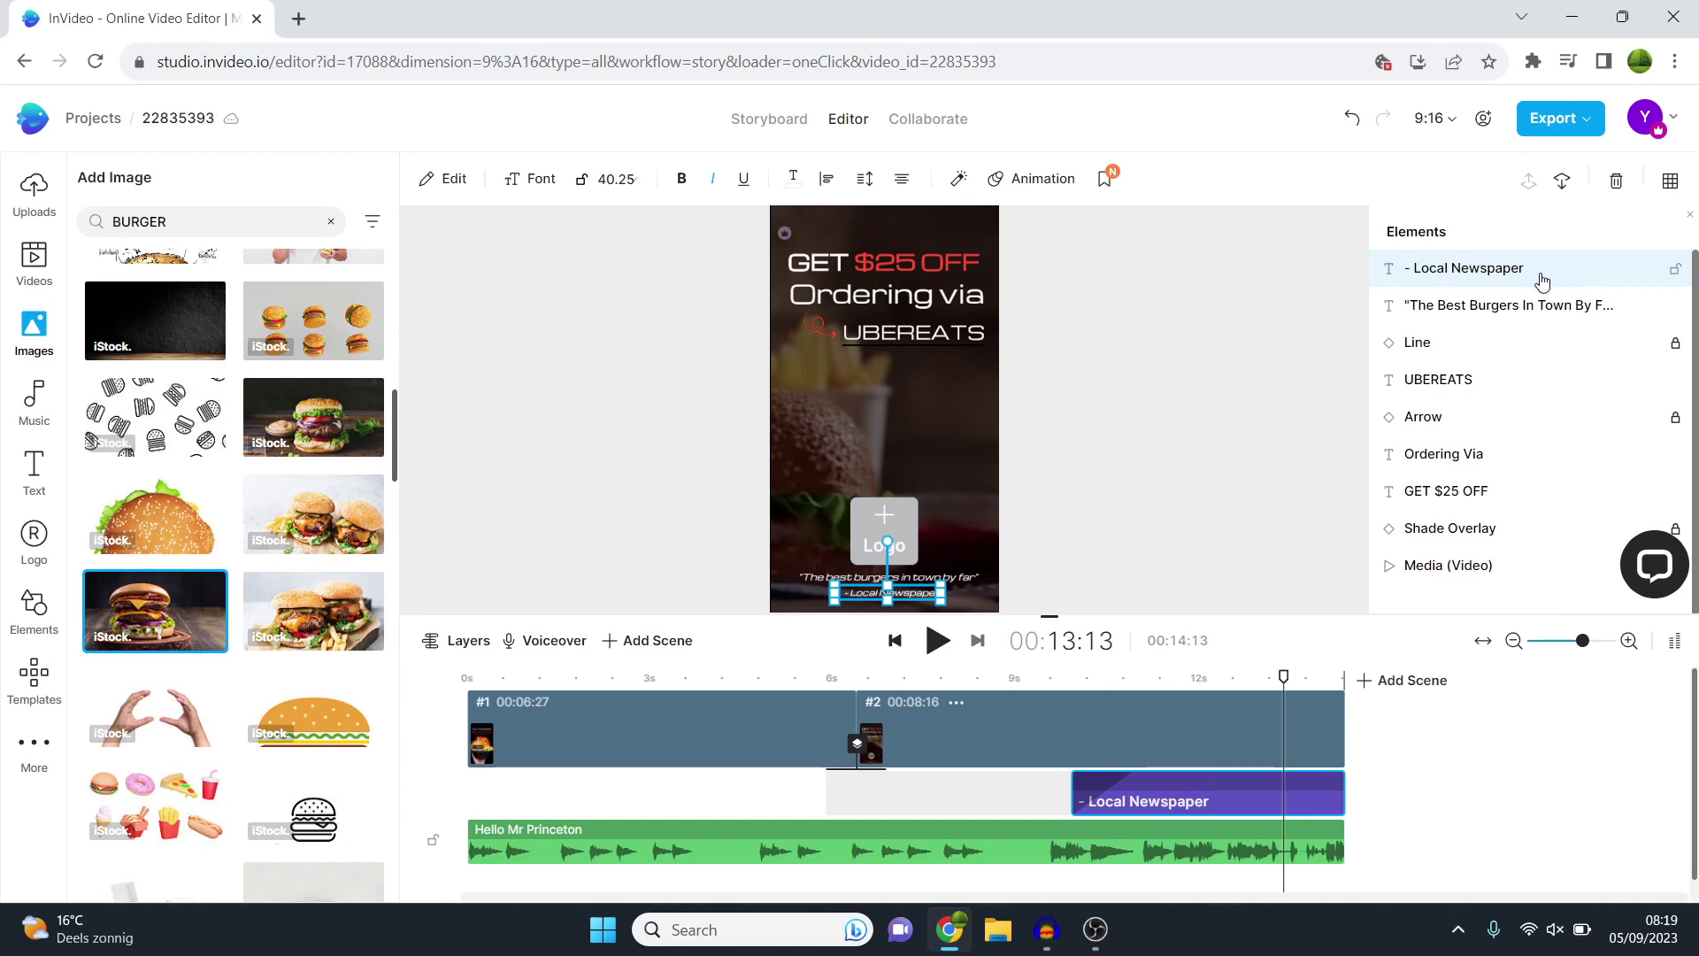
pyautogui.doubleClick(1544, 276)
pyautogui.write('N')
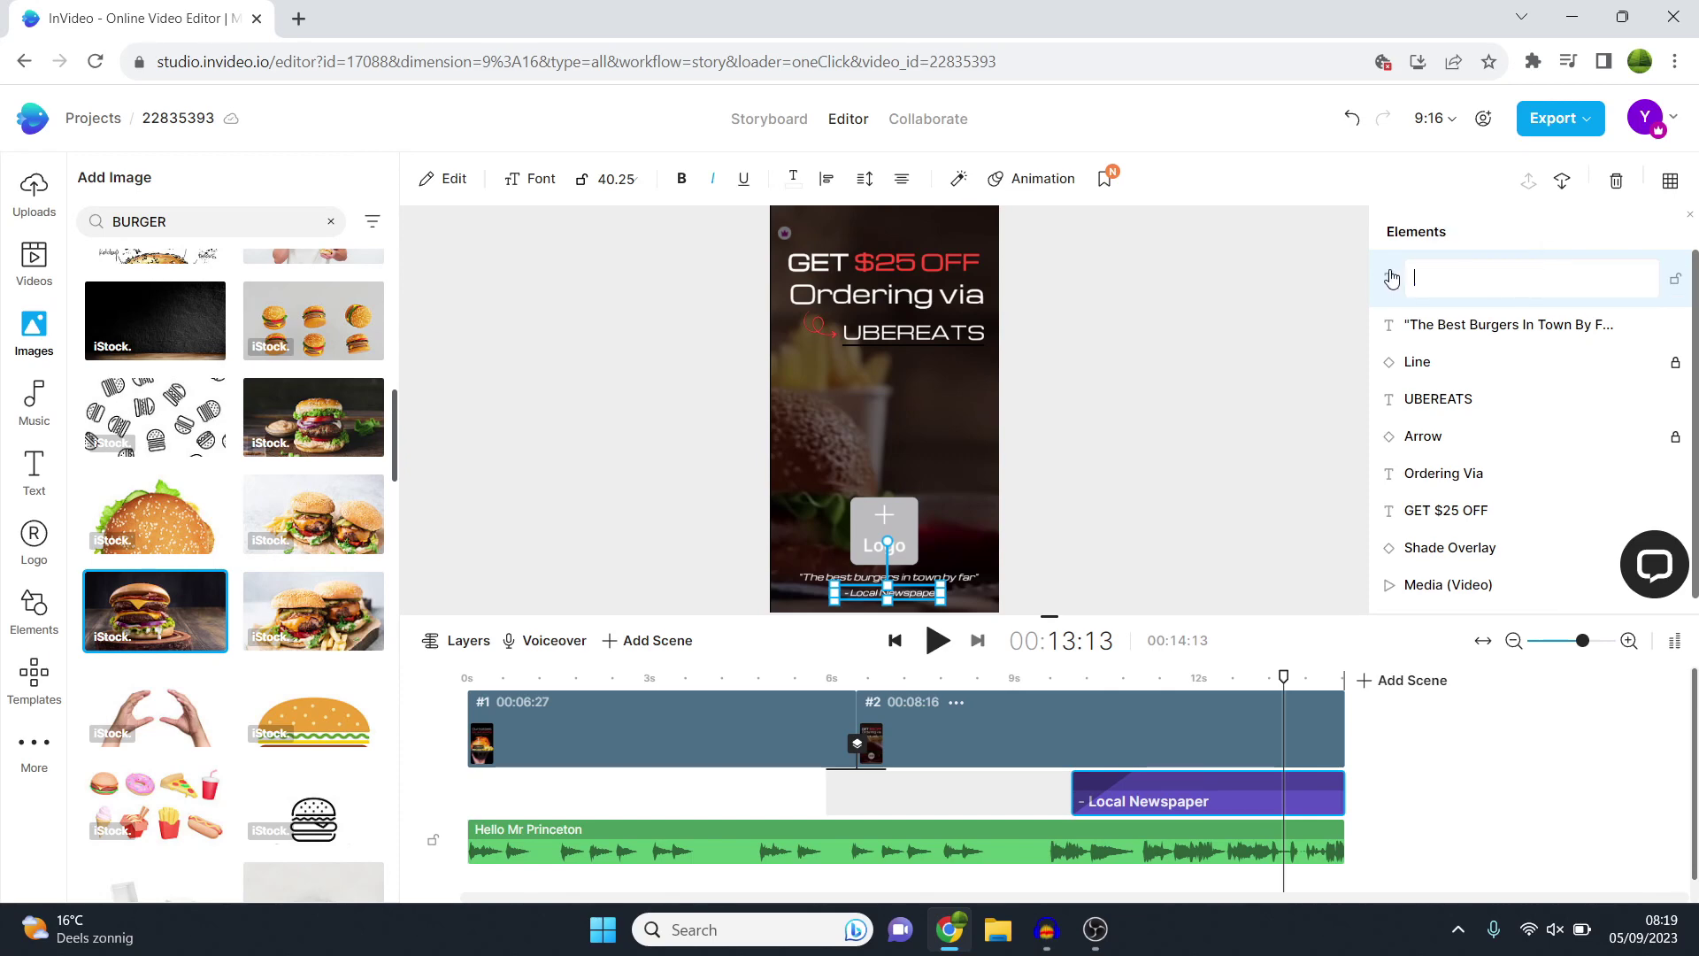
pyautogui.write('ew')
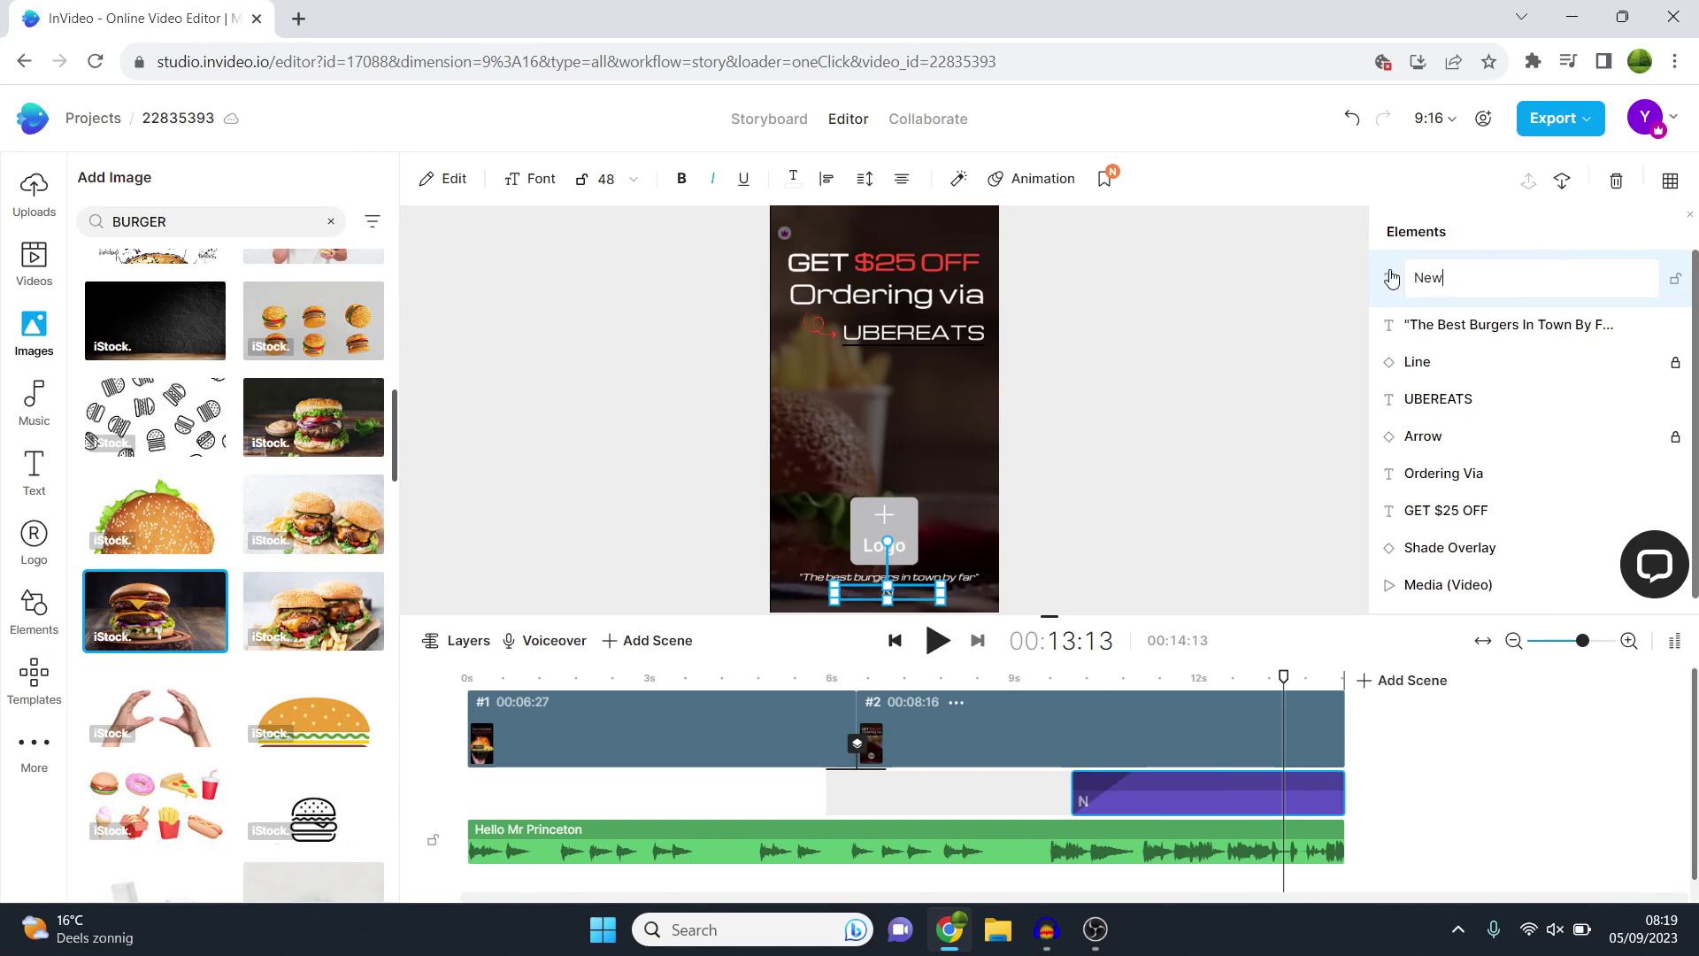
pyautogui.write(' York Times')
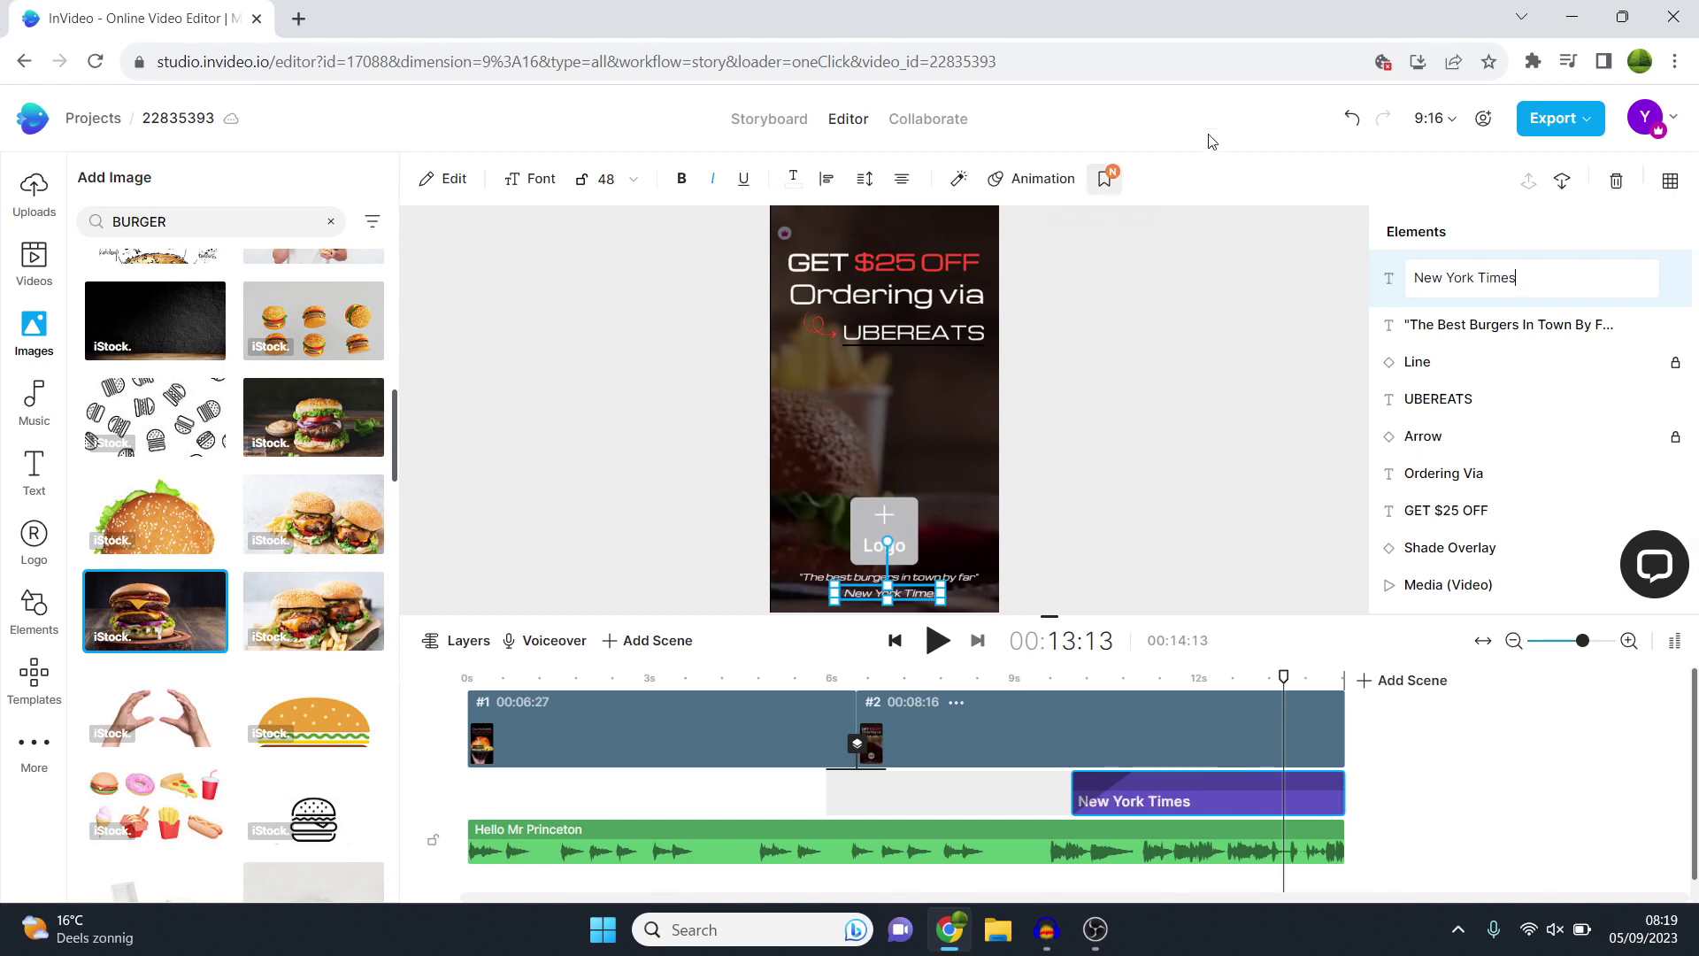
pyautogui.press('Return')
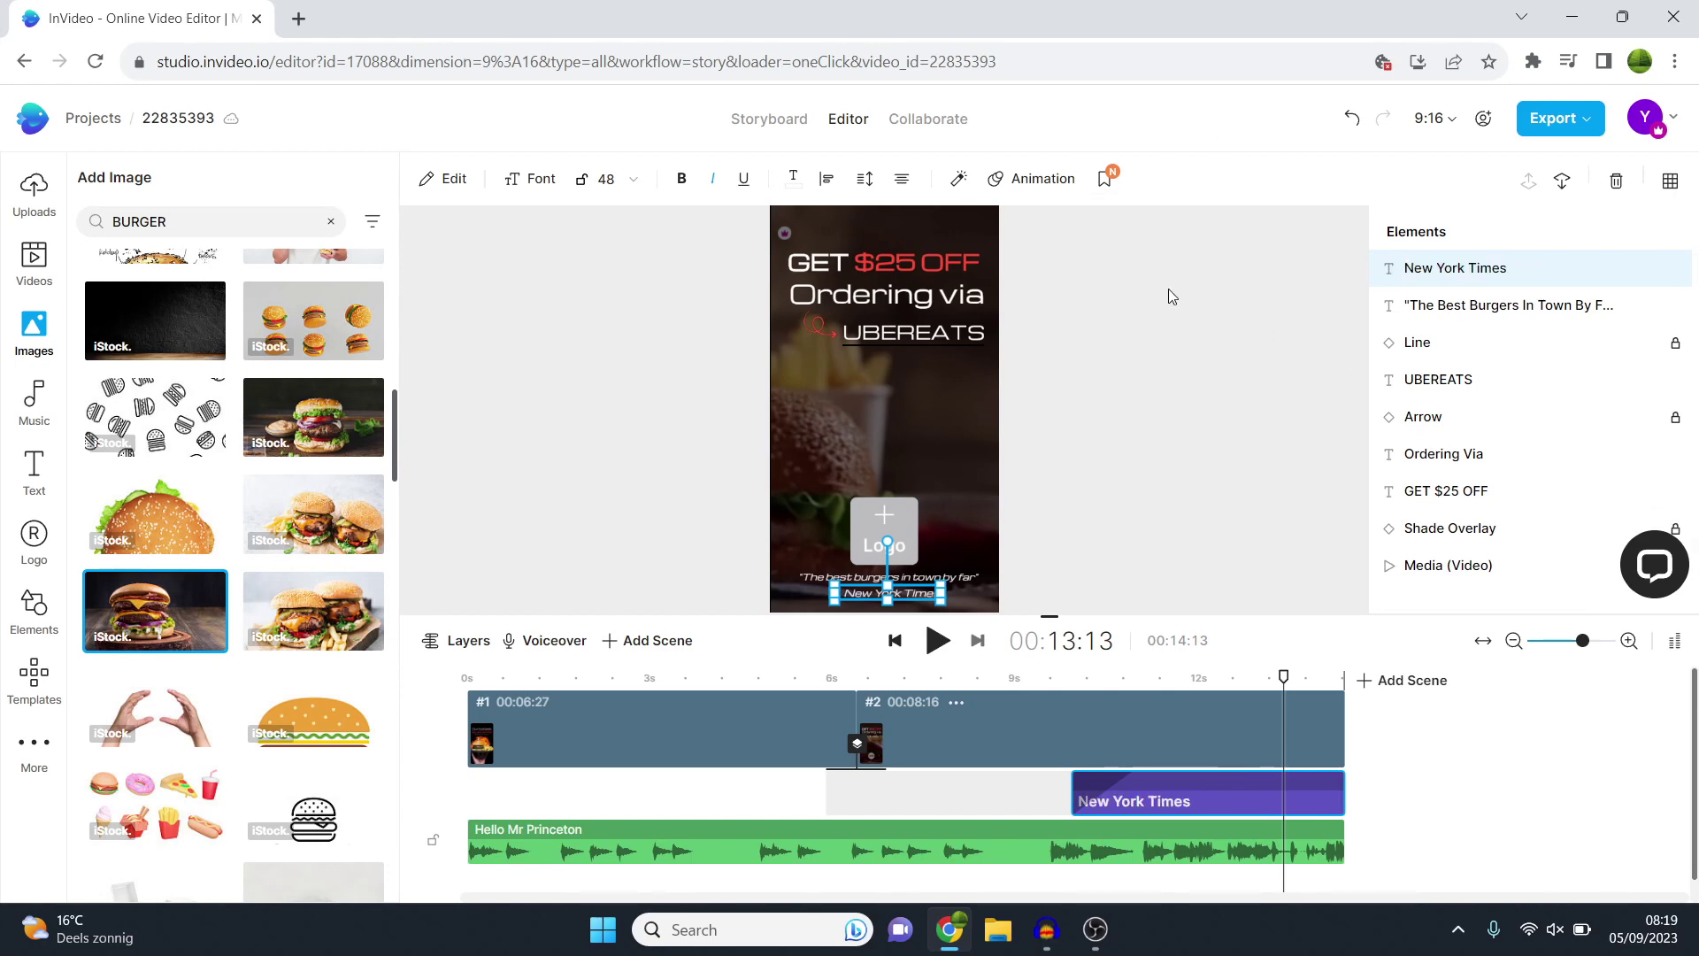
pyautogui.moveTo(1284, 678); pyautogui.dragTo(417, 694)
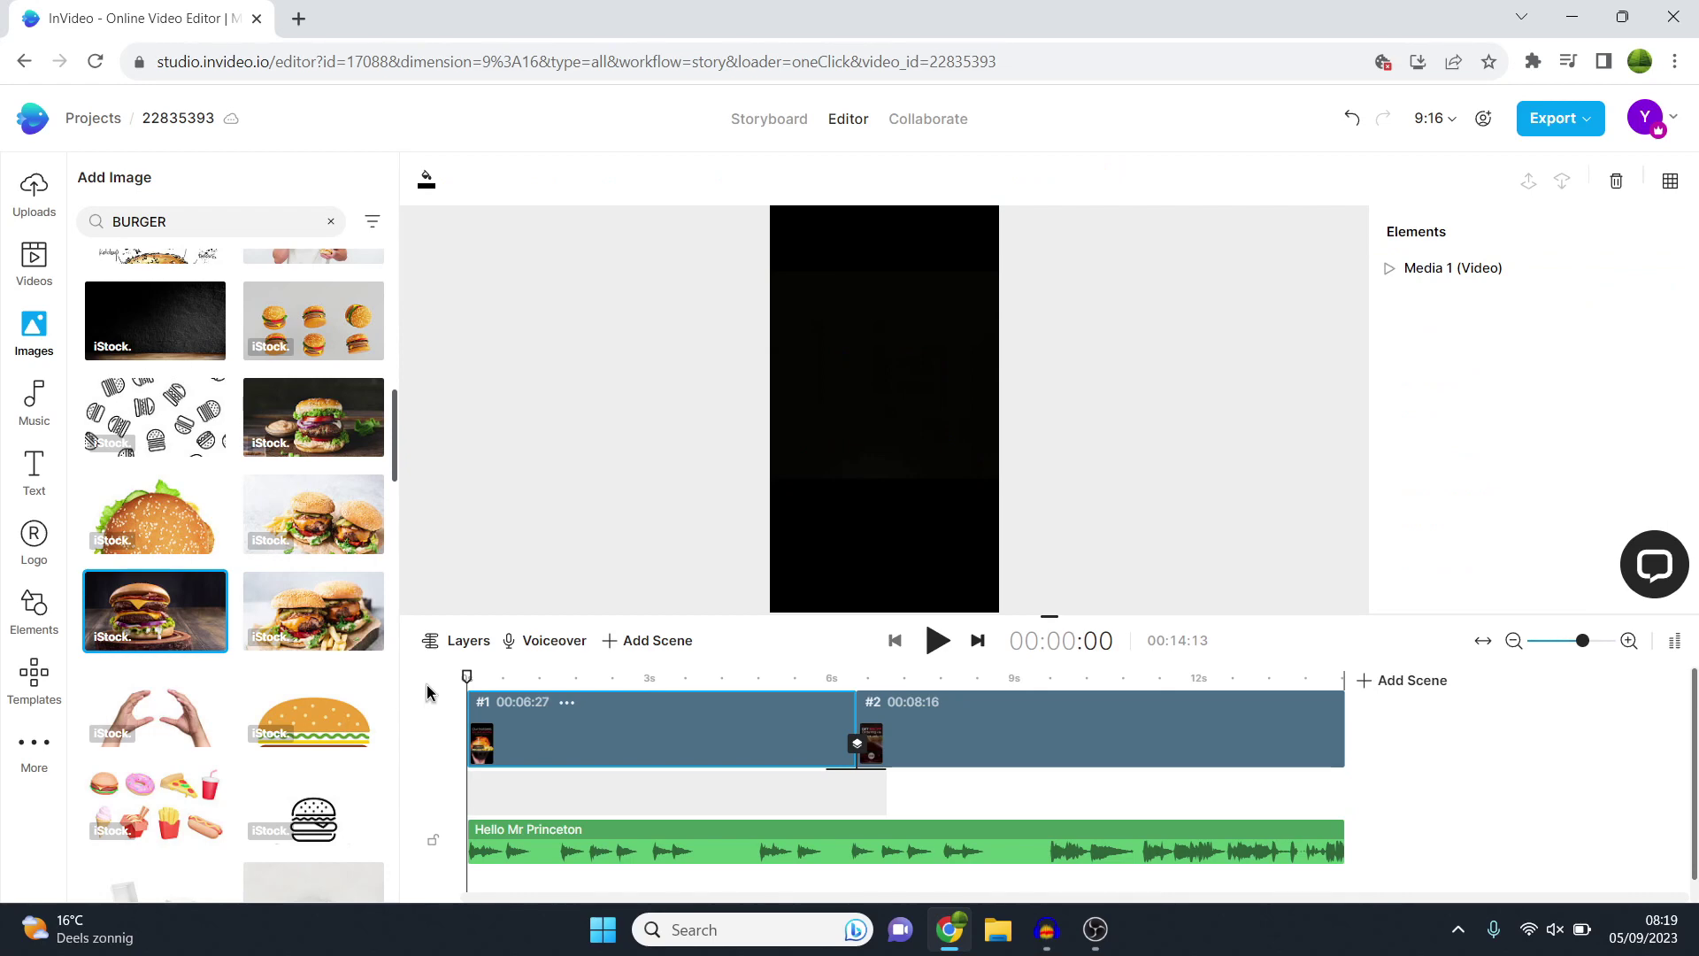
# Step: Select the Hello Mr Princeton track and browse the Music library's SFX categories
pyautogui.moveTo(467, 678)
pyautogui.mouseDown()
pyautogui.moveTo(796, 692)
pyautogui.moveTo(1121, 678)
pyautogui.mouseUp()
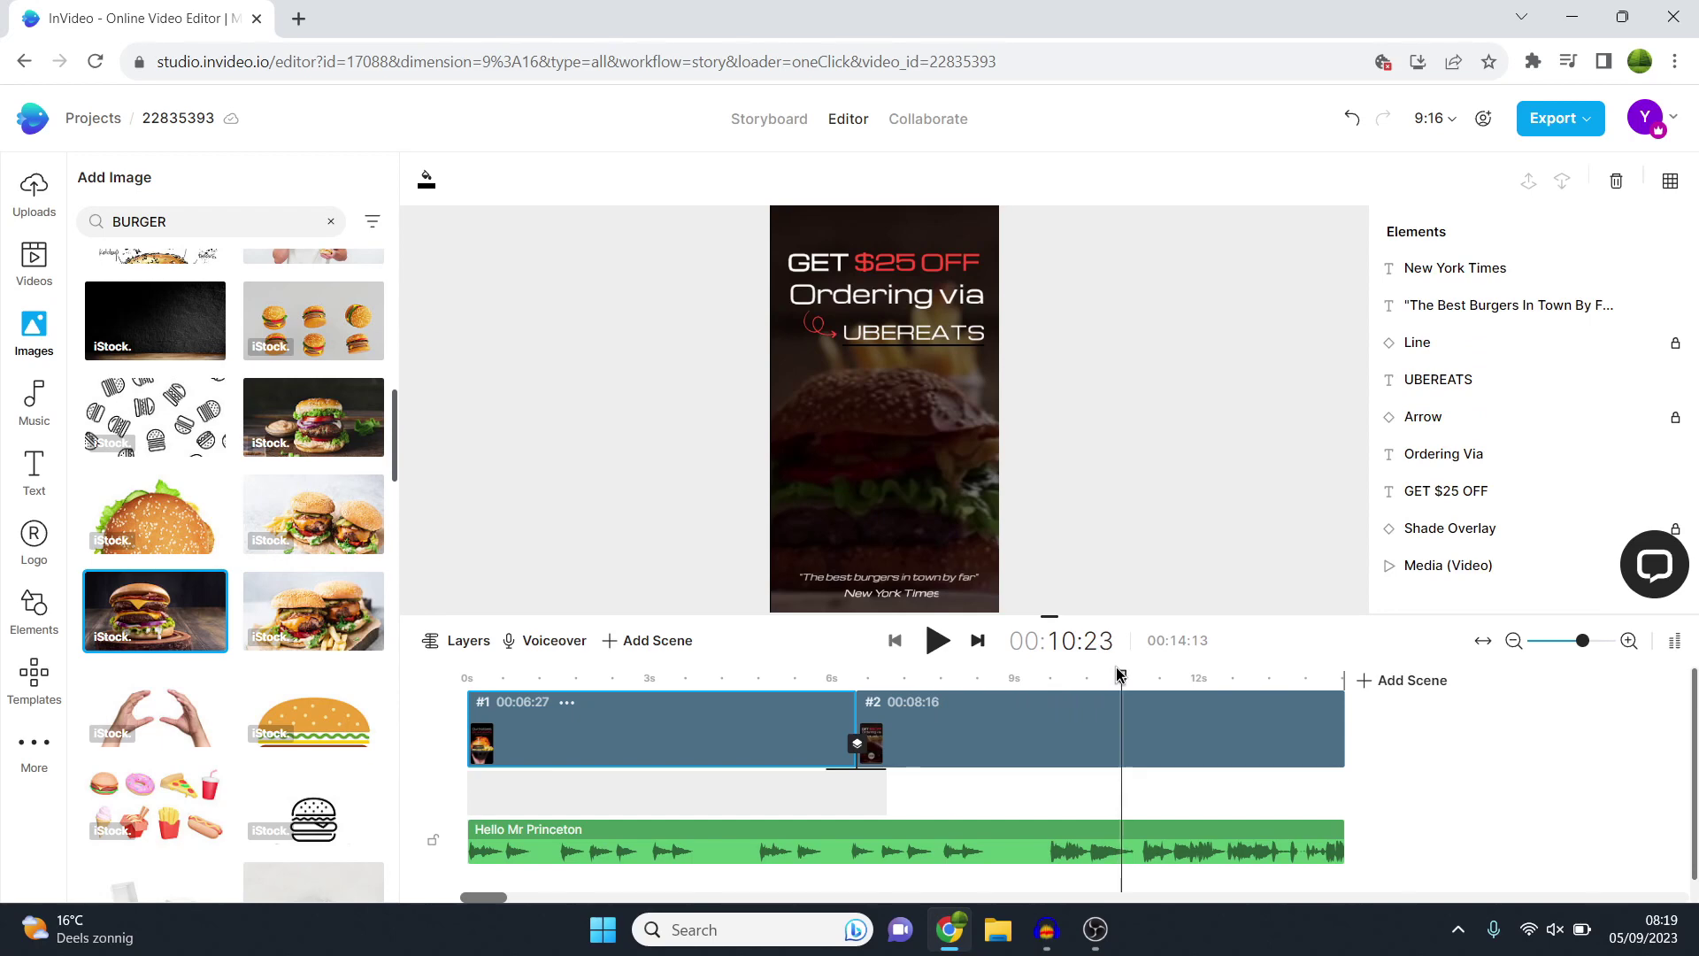
pyautogui.click(601, 842)
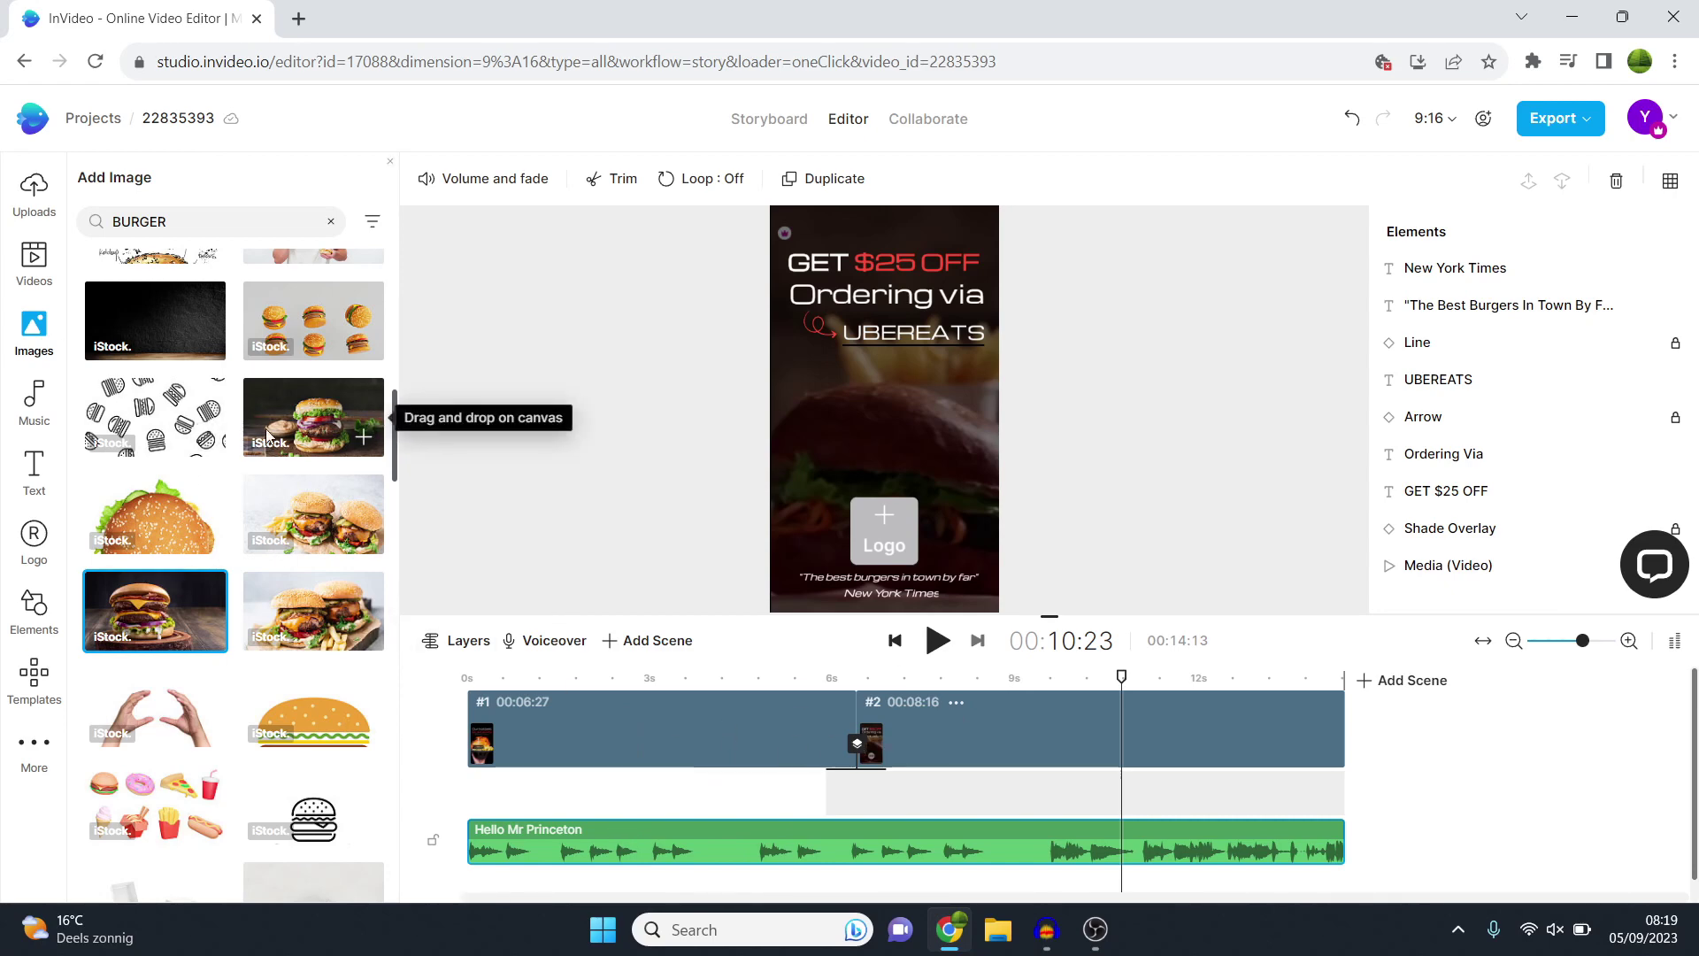
pyautogui.click(35, 398)
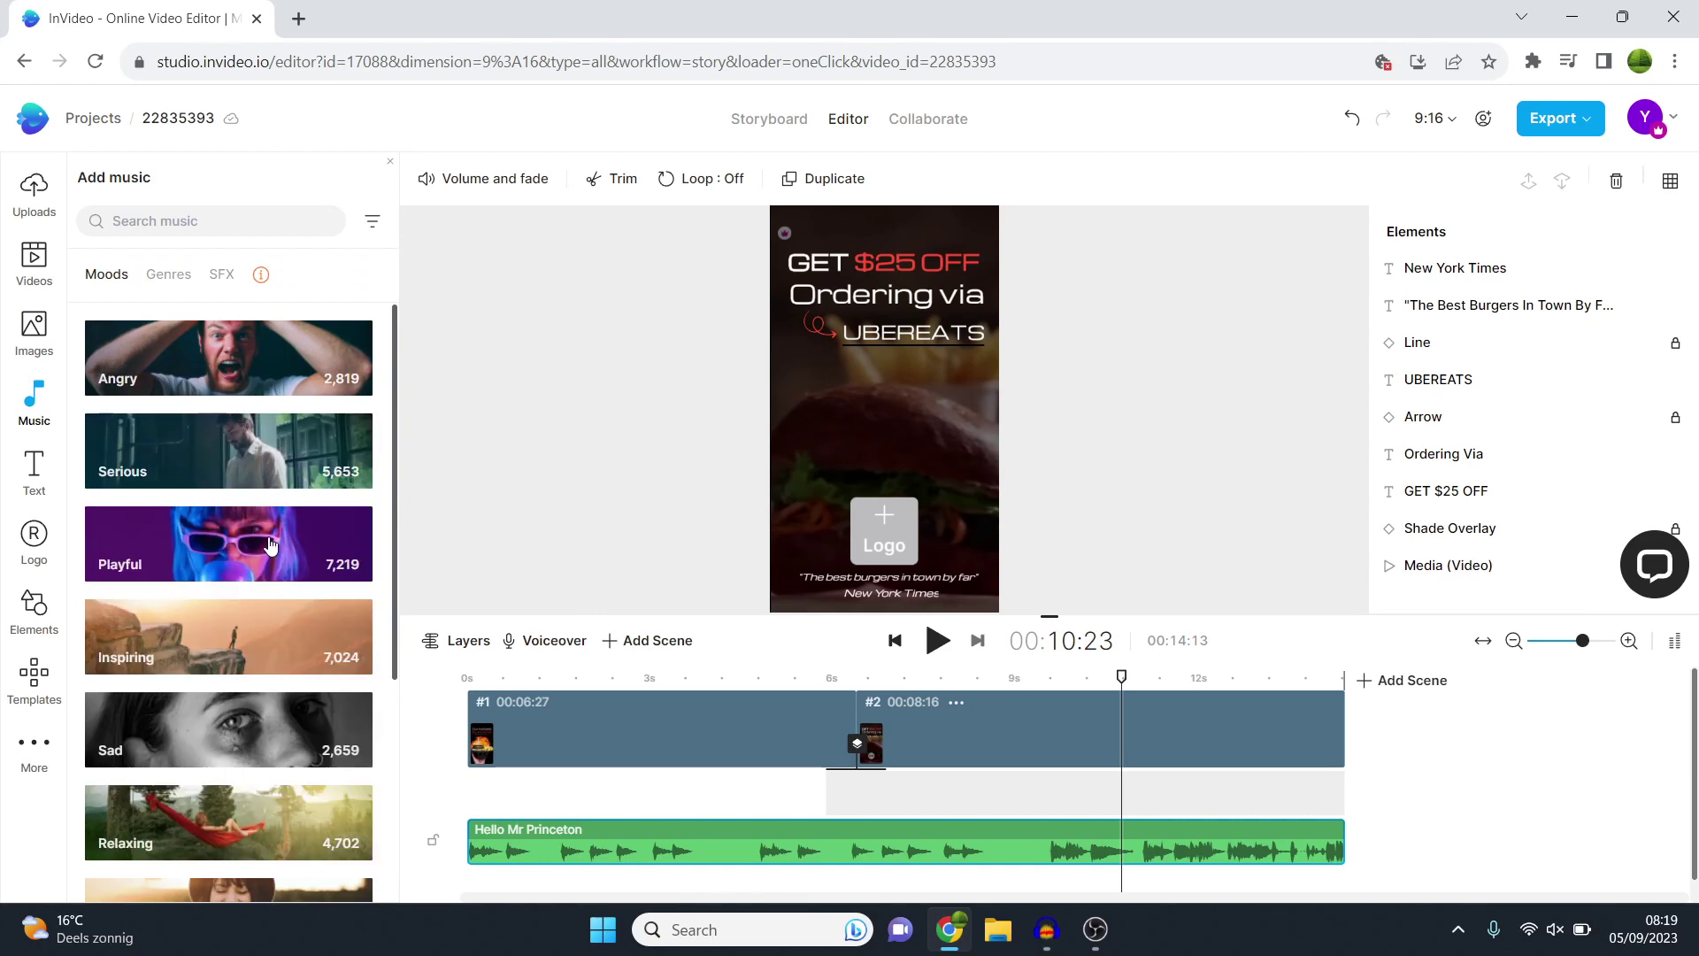
pyautogui.scroll(-3, 257, 576)
pyautogui.scroll(2, 274, 624)
pyautogui.scroll(-3, 274, 623)
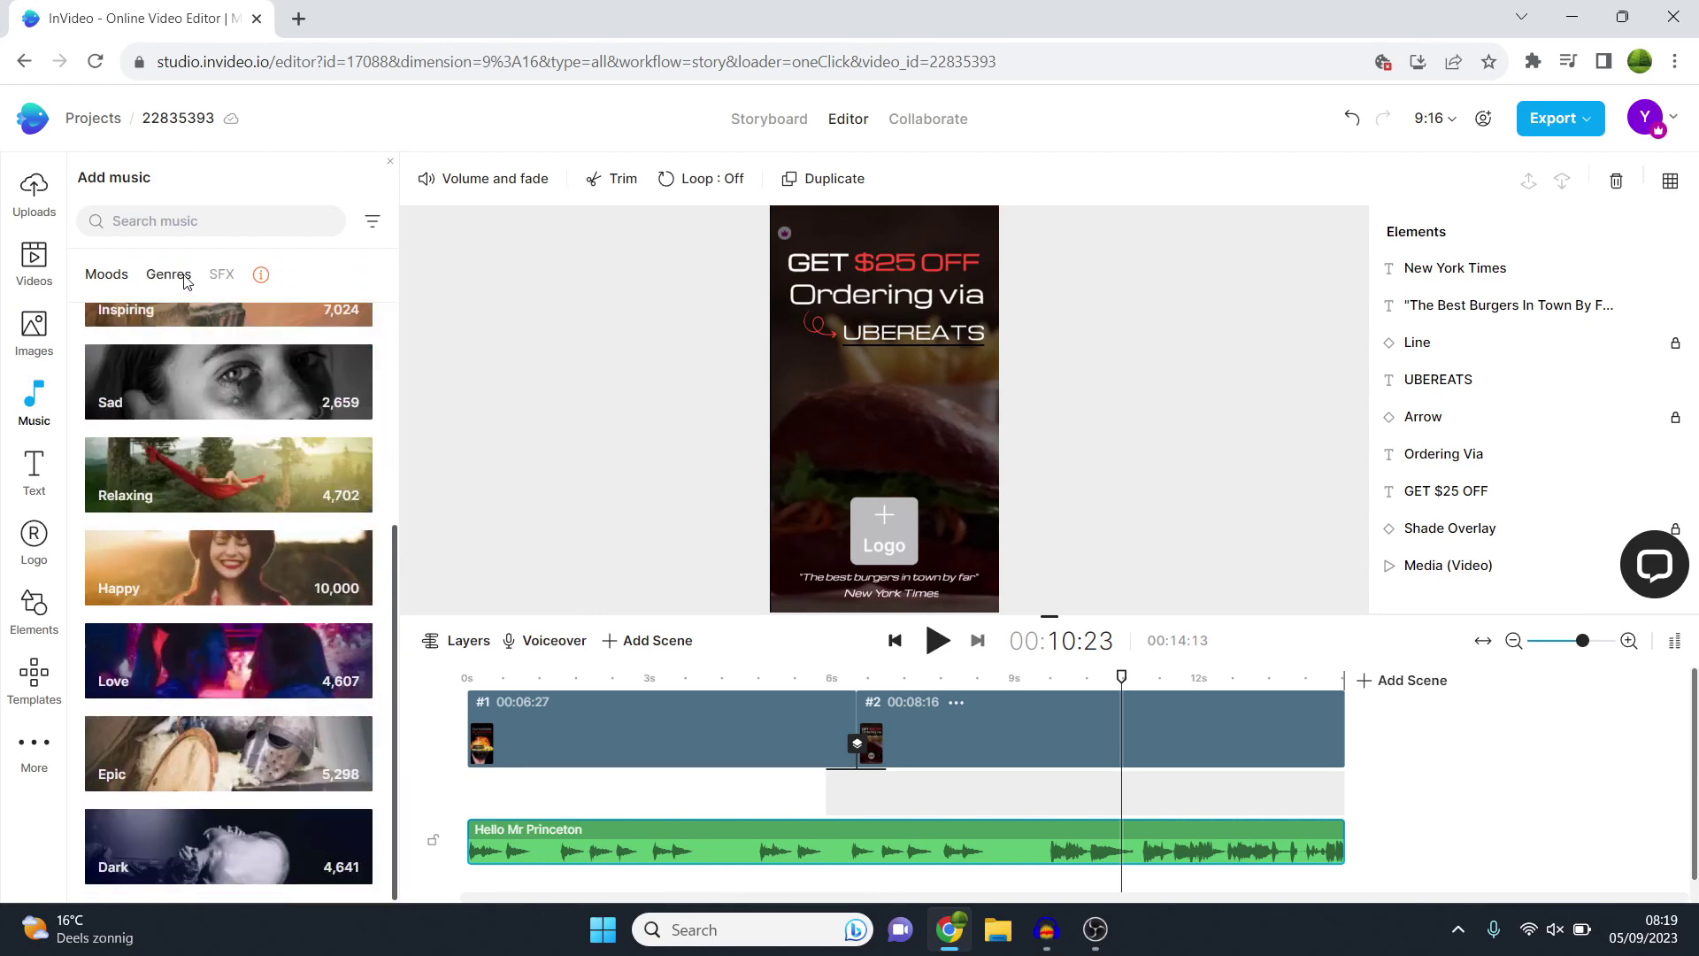
pyautogui.click(222, 276)
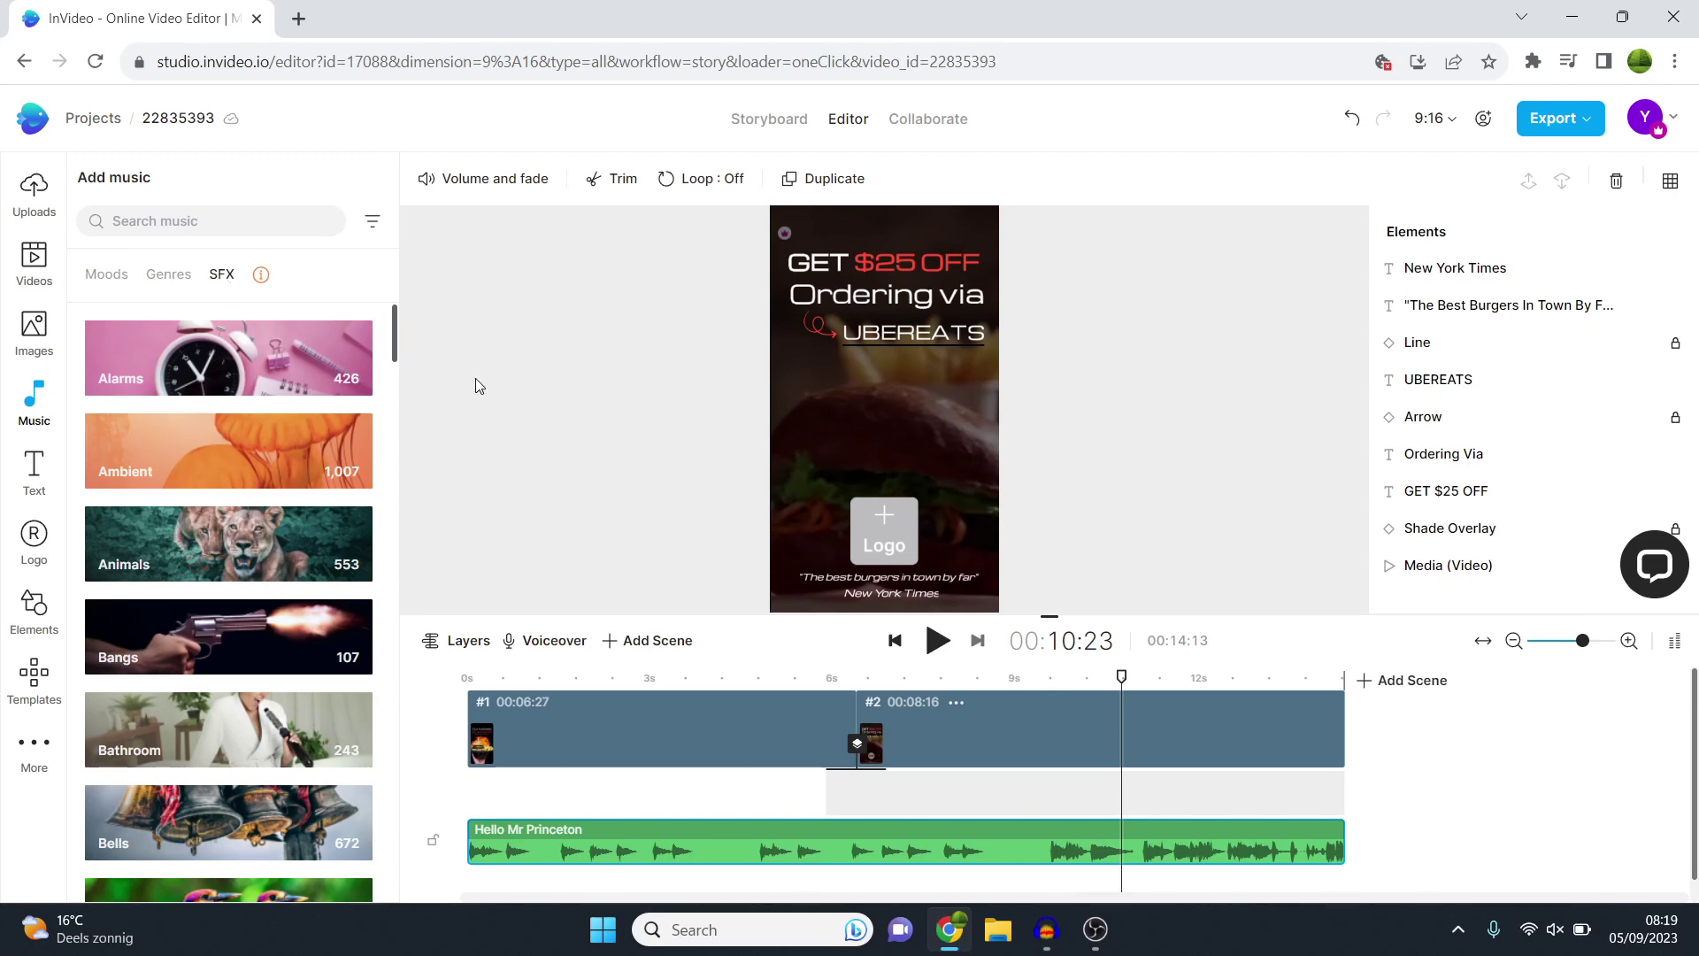
# Step: Export the burger ad at 1080p quality to start rendering
pyautogui.click(1583, 118)
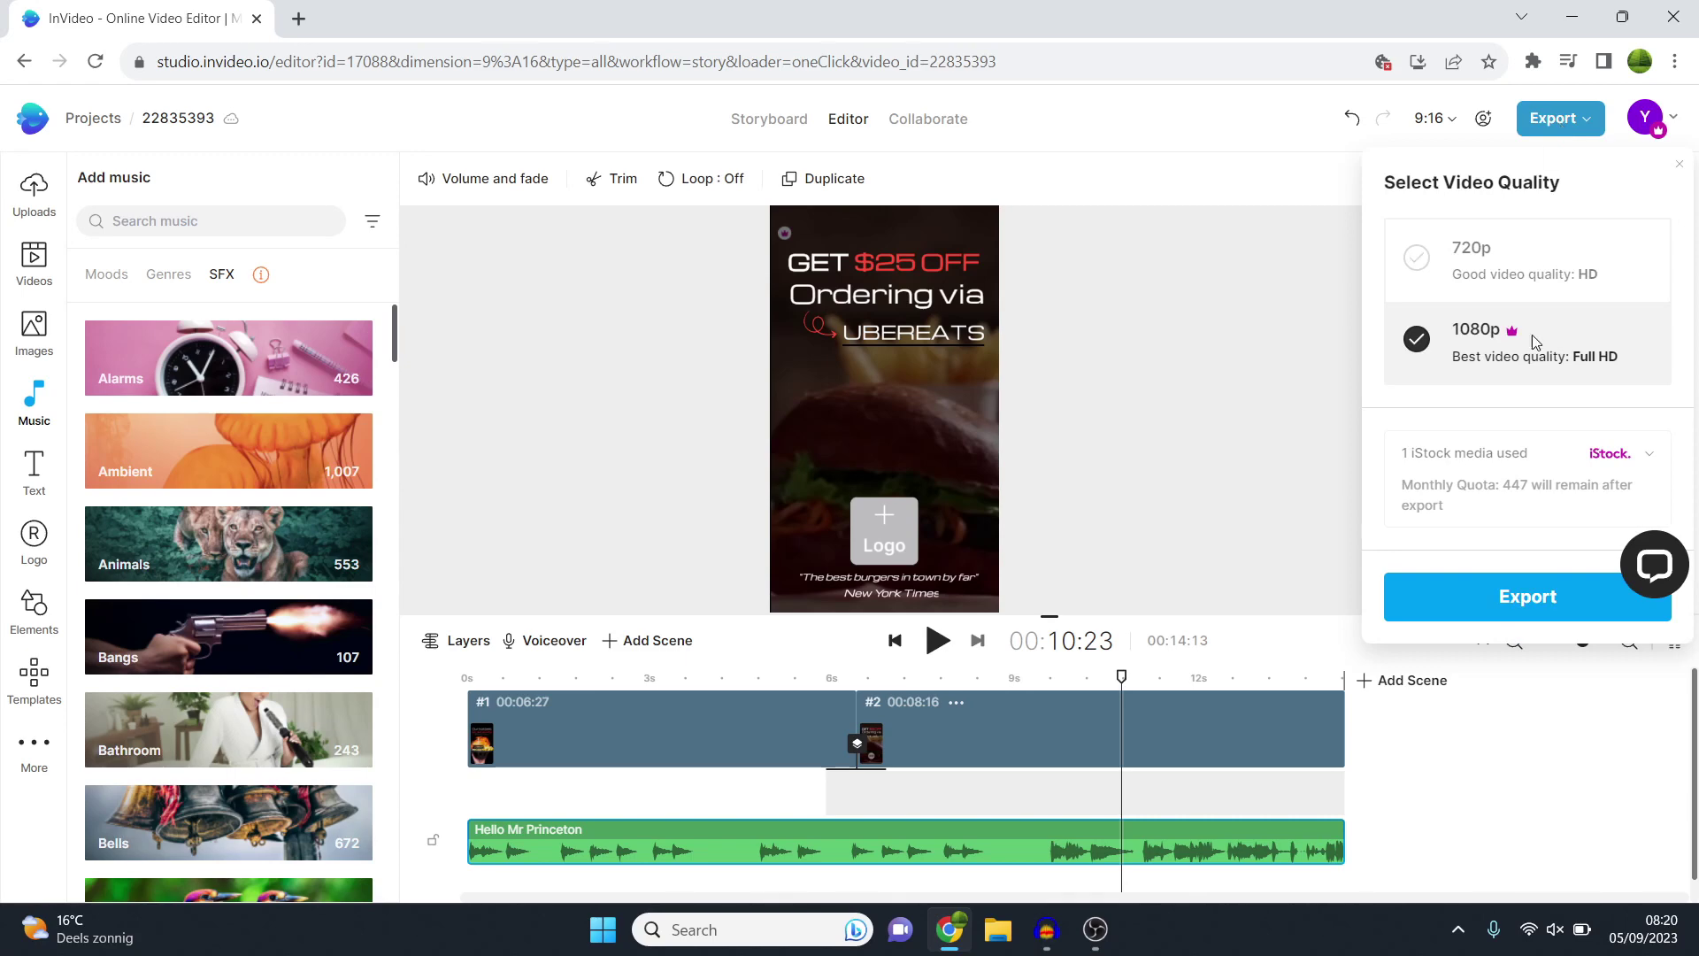
pyautogui.click(1515, 609)
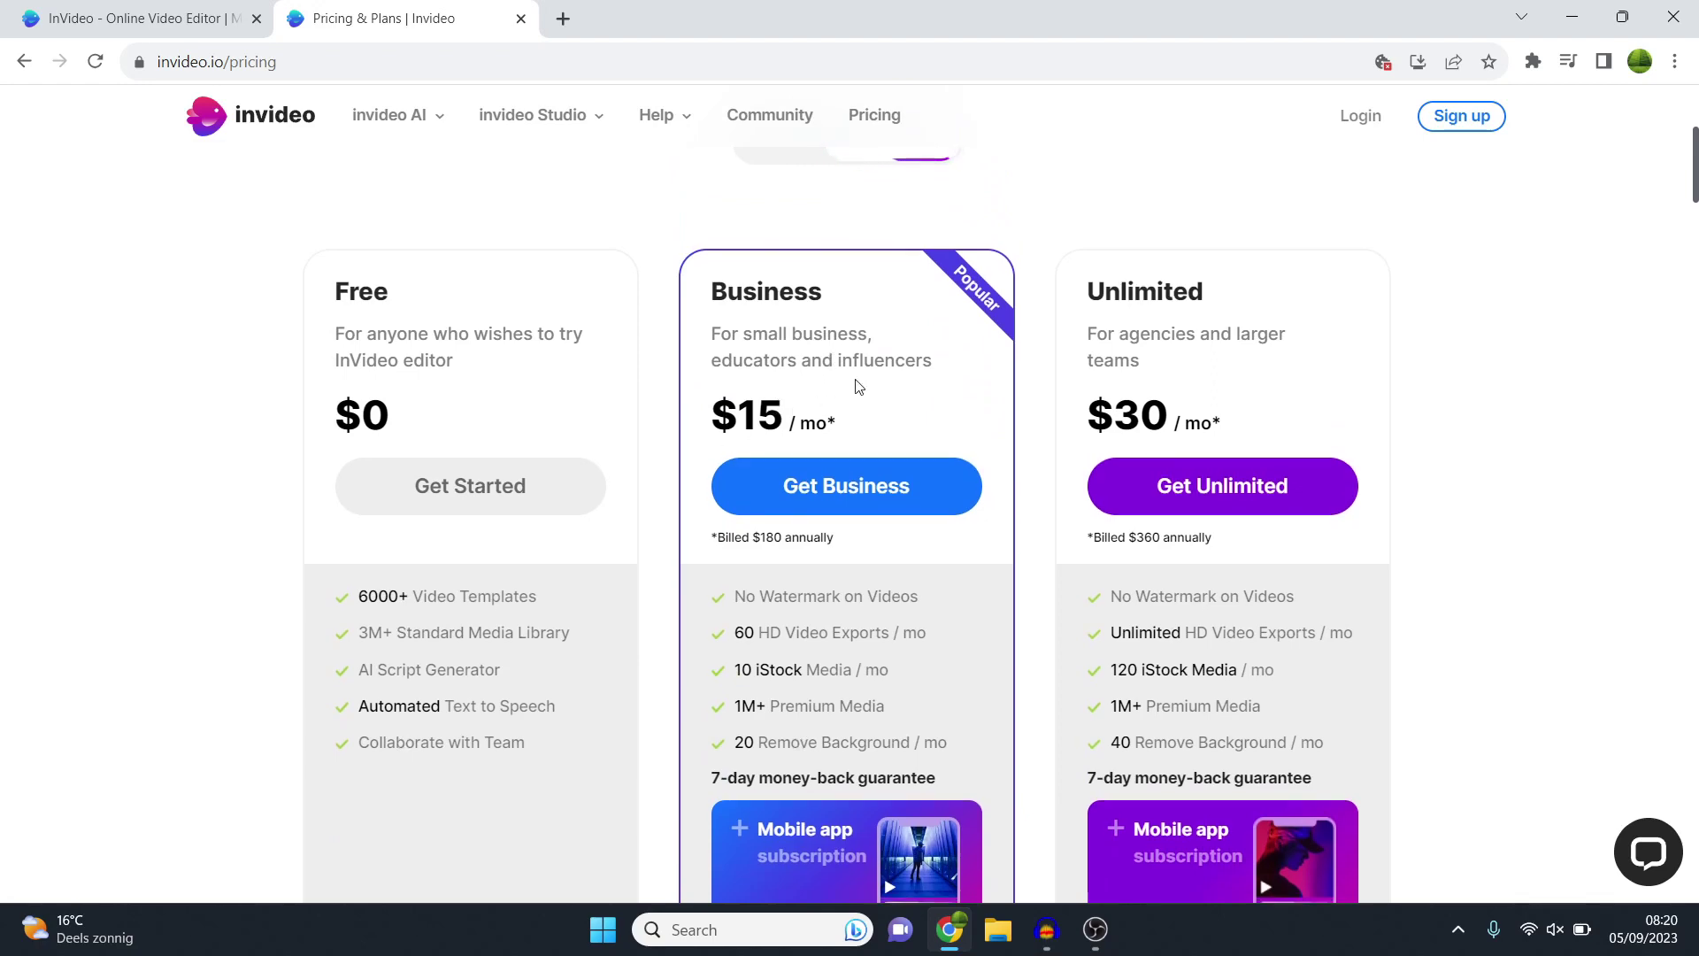
# Step: Browse the pricing plans with monthly billing: Free $0, Business $30, Unlimited $60
pyautogui.scroll(3, 871, 390)
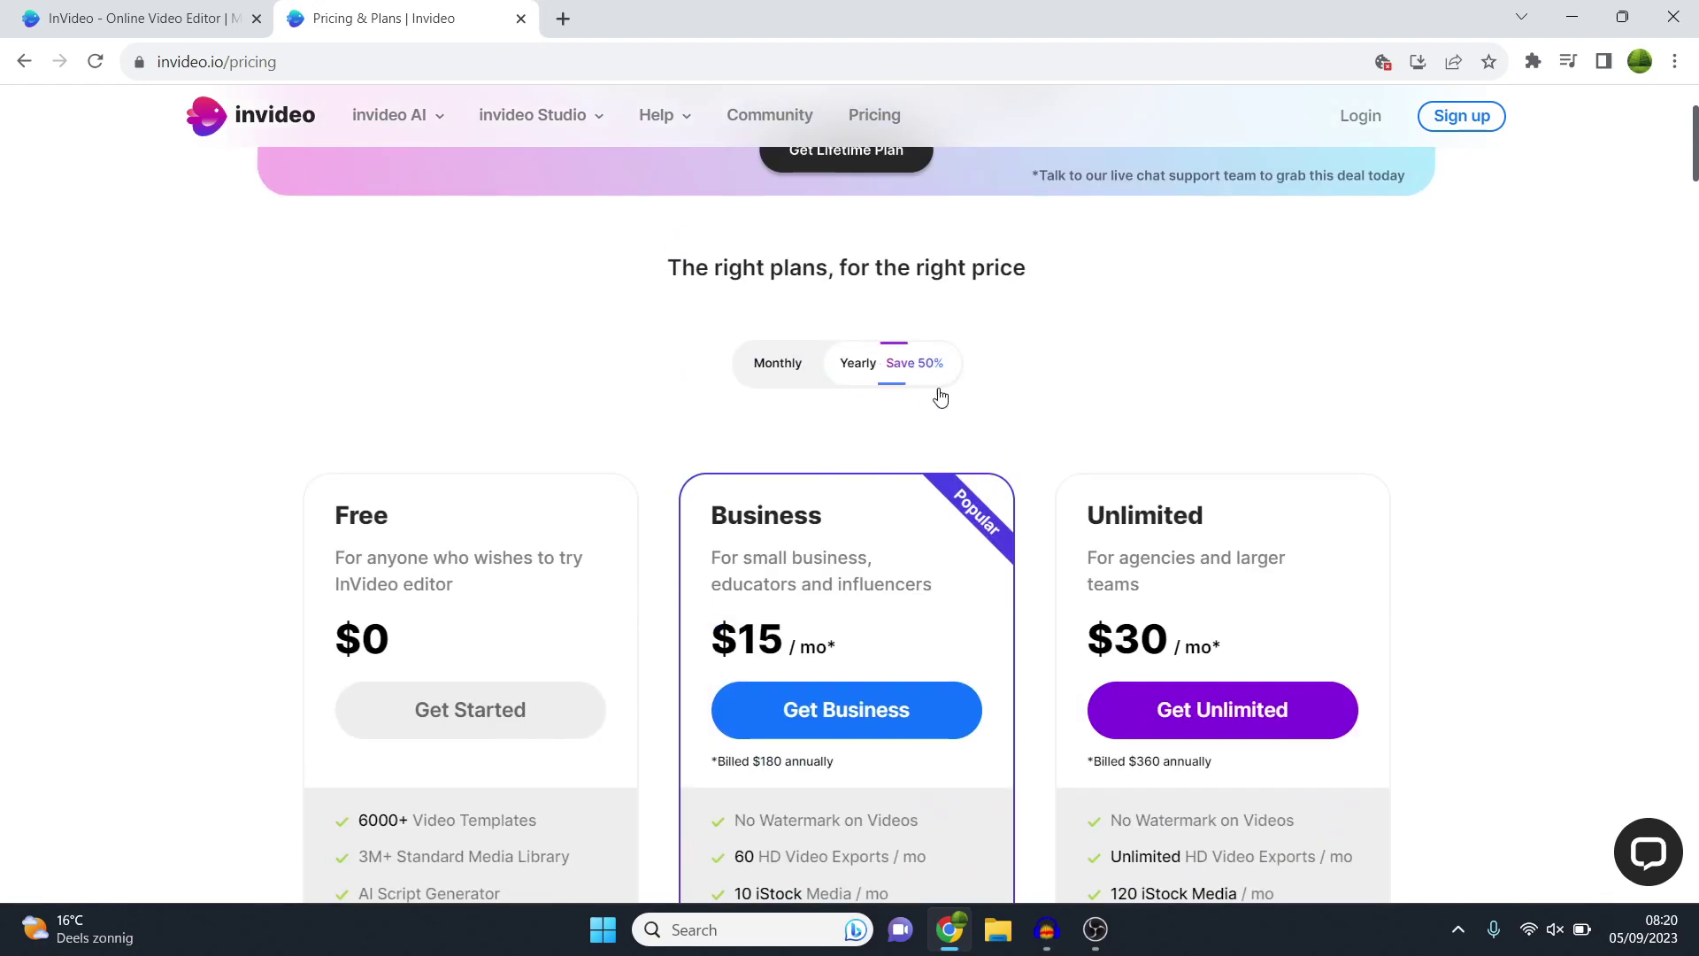
pyautogui.scroll(-3, 929, 372)
pyautogui.scroll(-1, 929, 380)
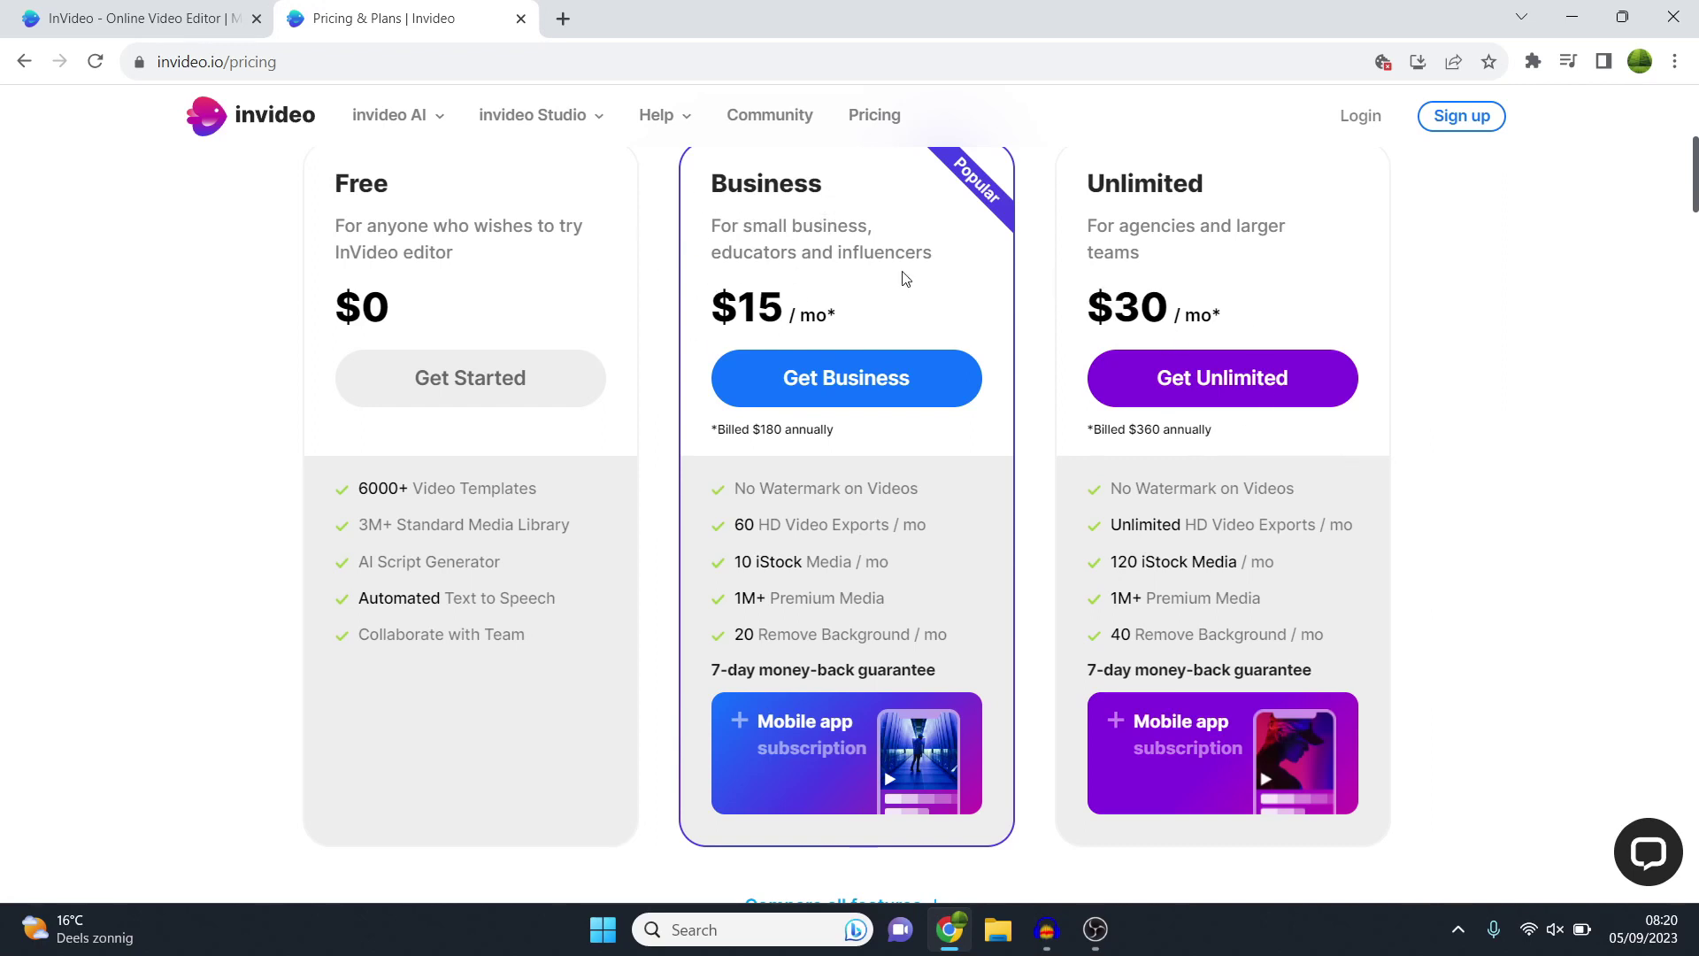
pyautogui.scroll(-5, 920, 292)
pyautogui.scroll(6, 988, 390)
pyautogui.scroll(5, 988, 390)
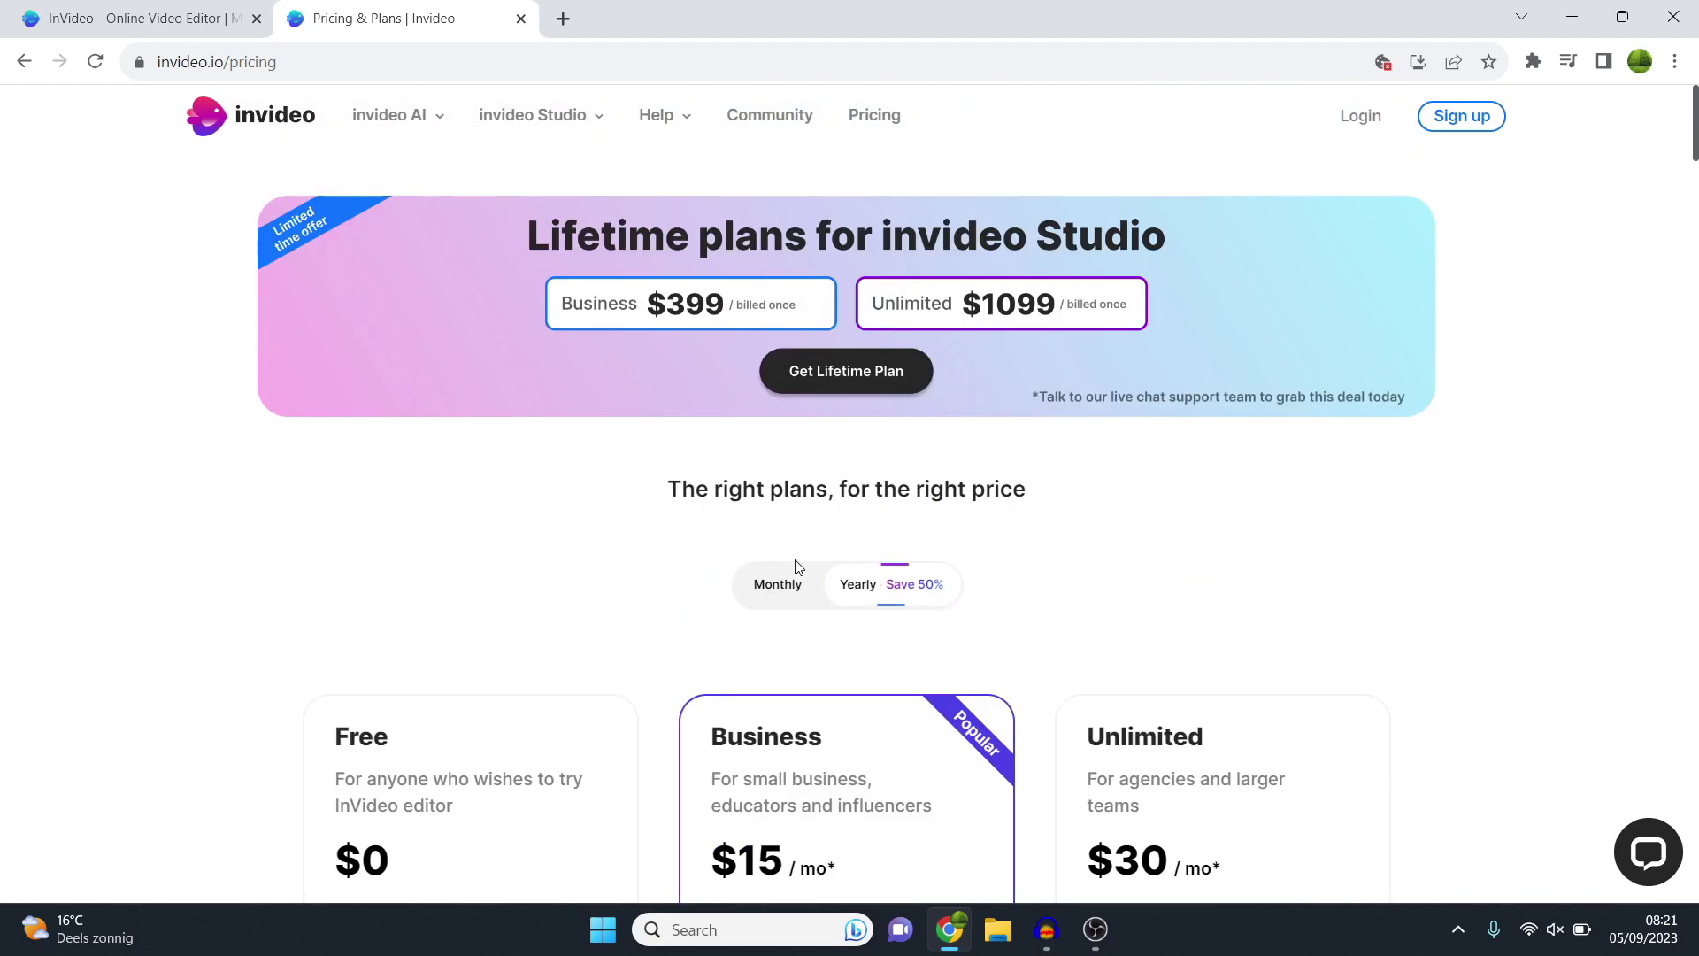
pyautogui.click(787, 589)
pyautogui.scroll(-5, 936, 515)
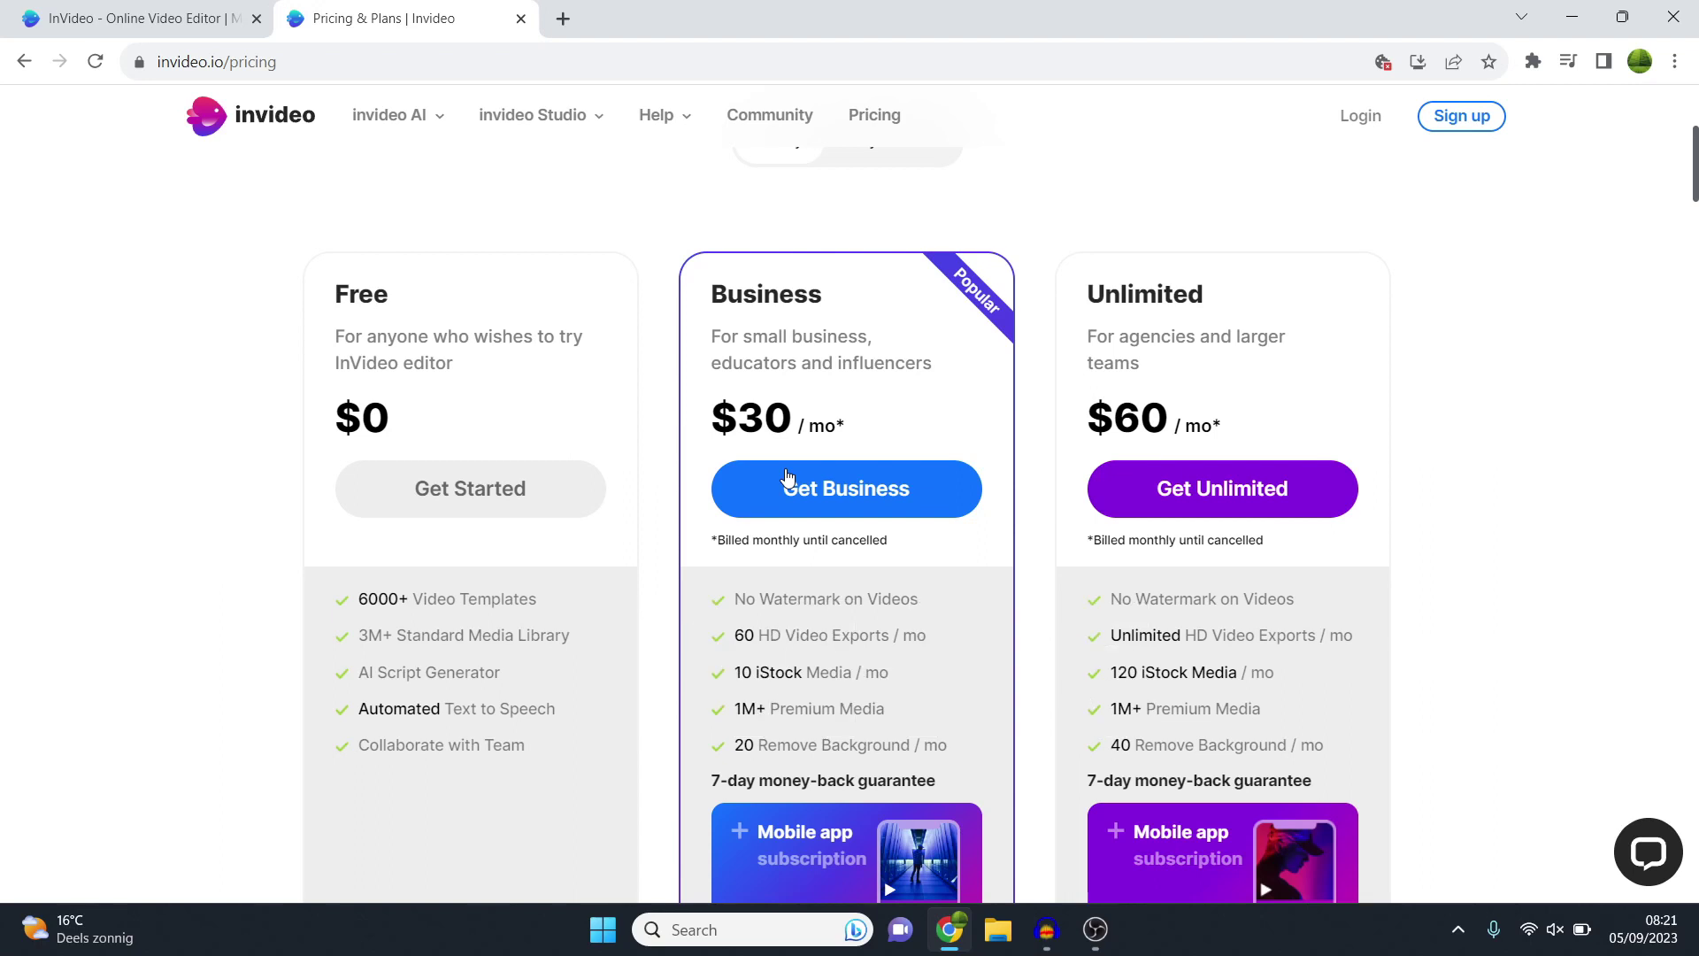
# Step: Return to the editor tab to check the export's rendering progress, now at 31%
pyautogui.click(248, 18)
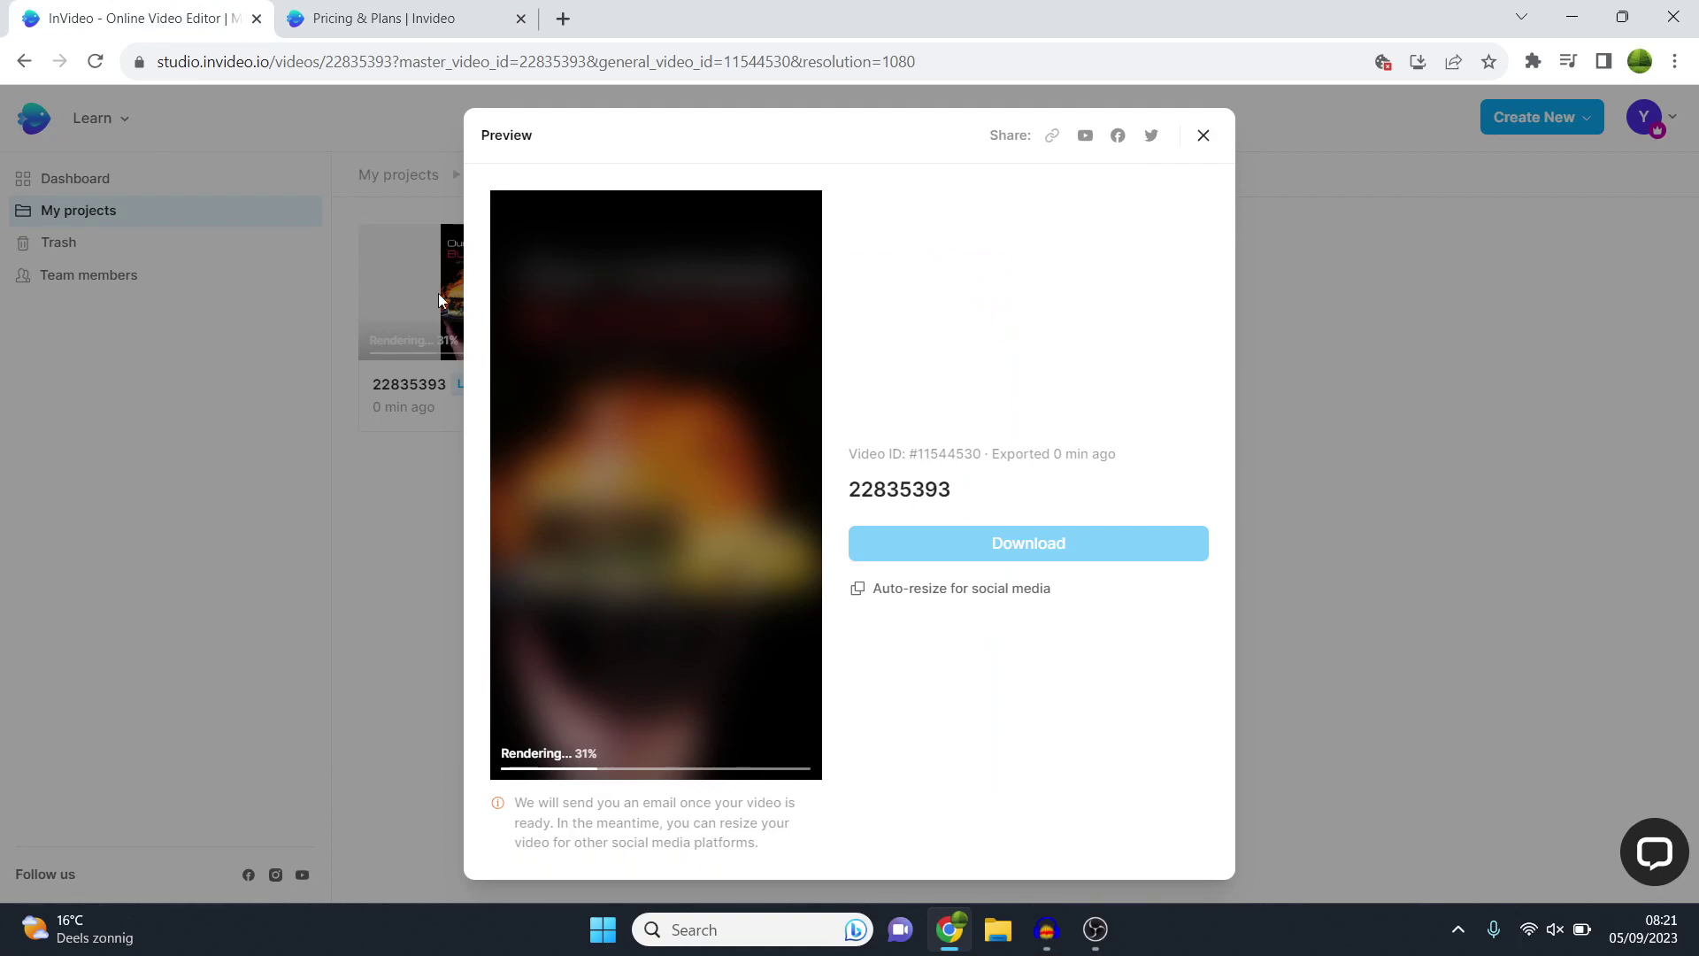